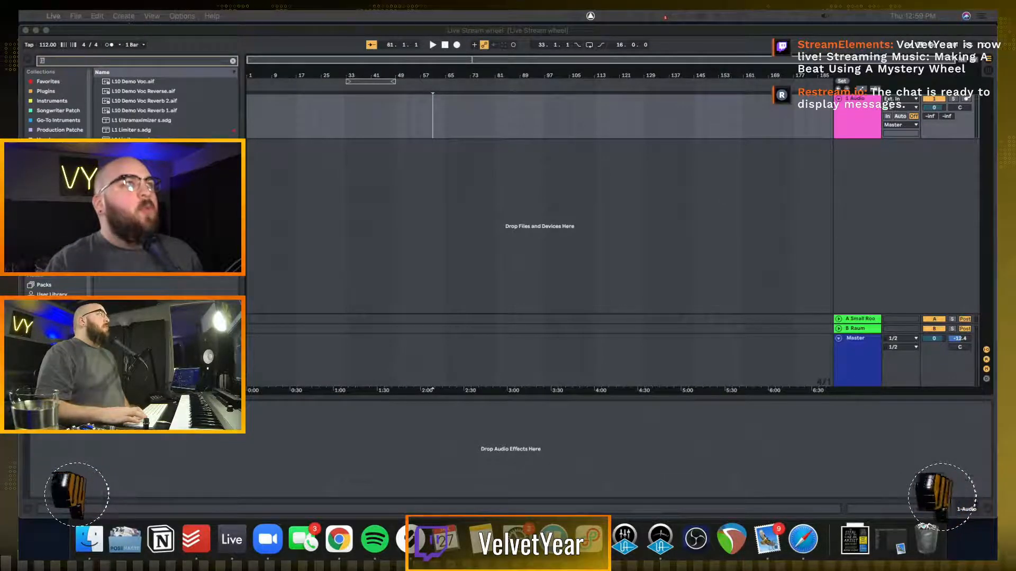
Bring the Picker Wheel browser window into view, dismiss its bottom ad and move the window back off this display
{"action": "left_click_drag", "start_coordinate": [540, 12], "coordinate": [428, 19]}
{"action": "left_click", "coordinate": [491, 229]}
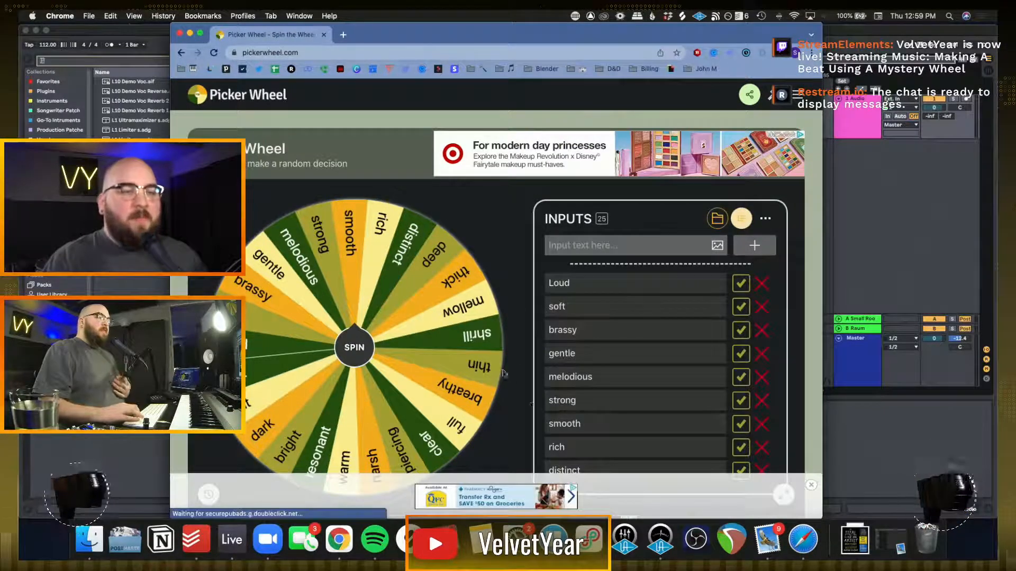
{"action": "left_click", "coordinate": [811, 485]}
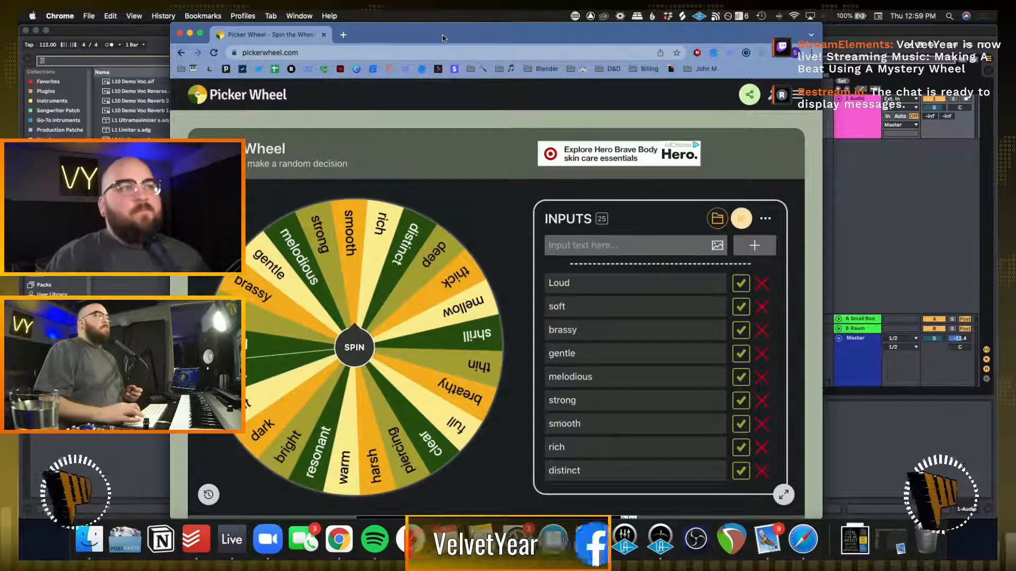
{"action": "left_click_drag", "start_coordinate": [445, 35], "coordinate": [360, 11]}
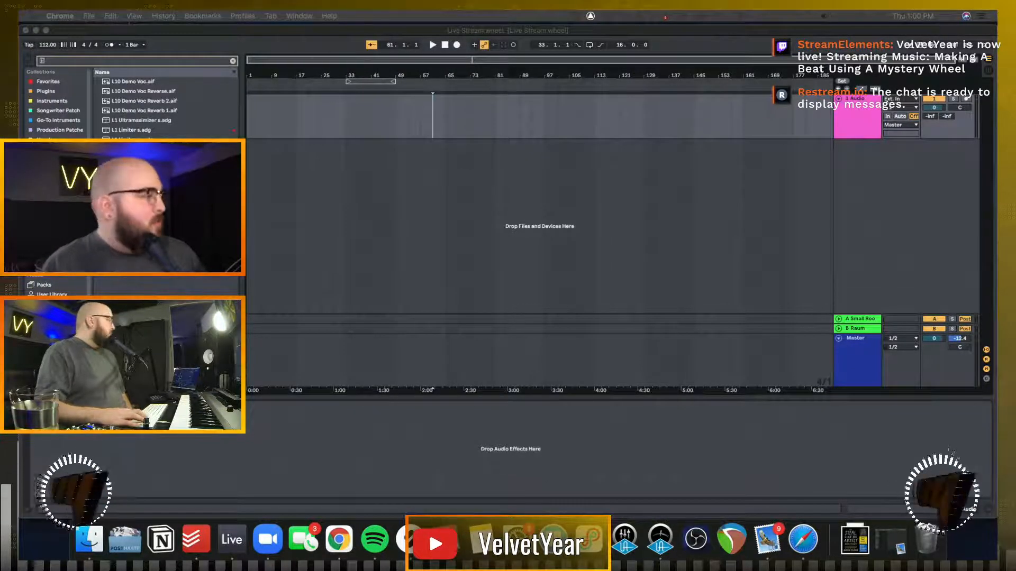
Bring the Picker Wheel window back into view and spin the wheel of sound descriptors
{"action": "left_click_drag", "start_coordinate": [395, 11], "coordinate": [388, 17]}
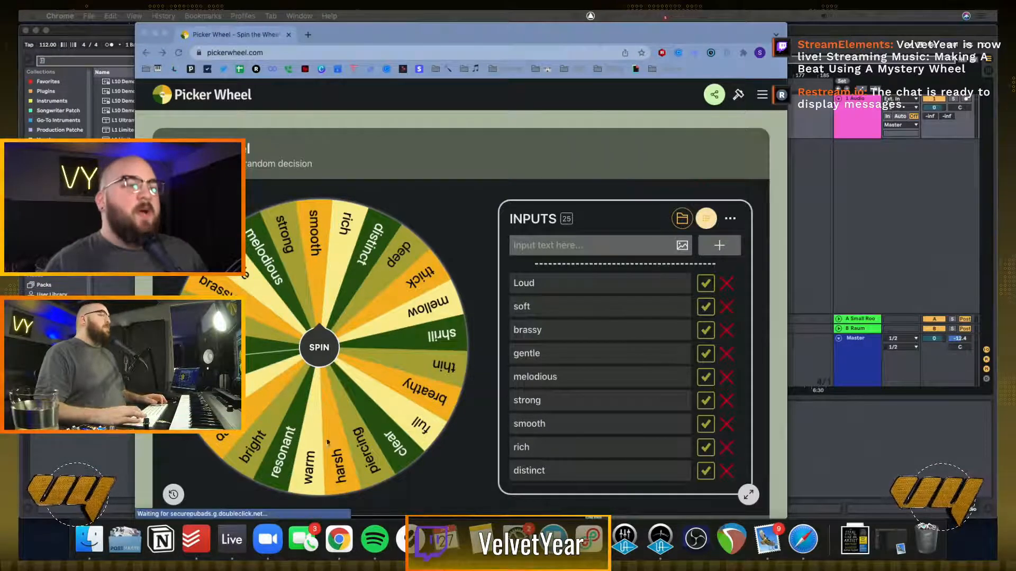
{"action": "left_click", "coordinate": [318, 350]}
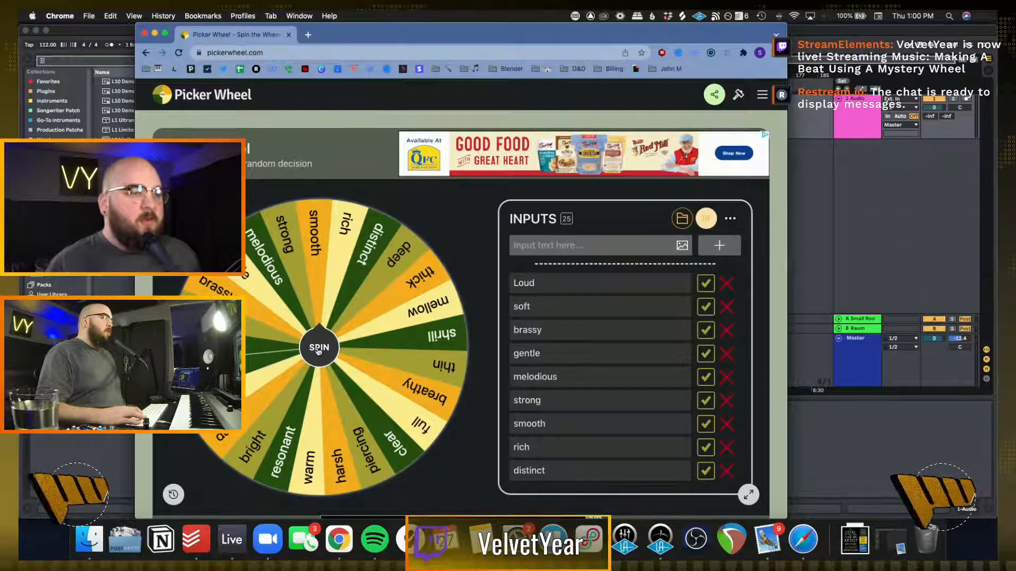
{"action": "left_click", "coordinate": [318, 350]}
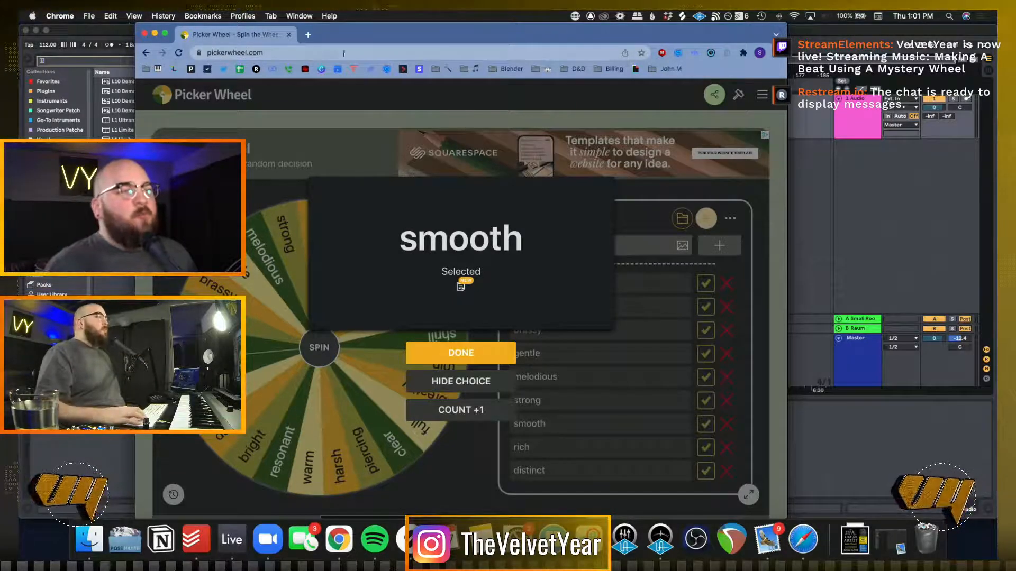
Close the Picker Wheel page and quit Google Chrome
{"action": "key", "text": "super+w"}
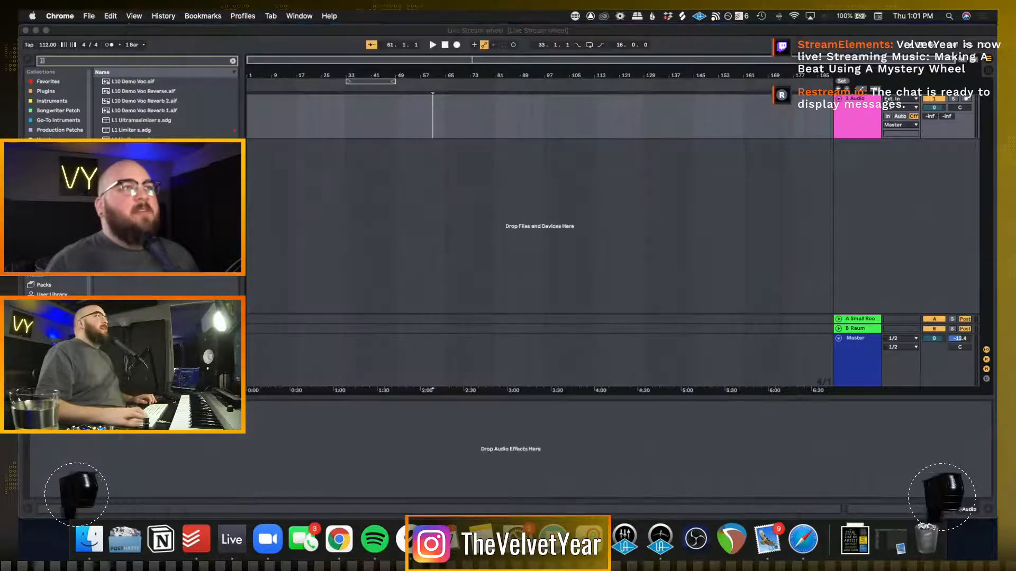
{"action": "right_click", "coordinate": [340, 541]}
{"action": "left_click", "coordinate": [369, 501]}
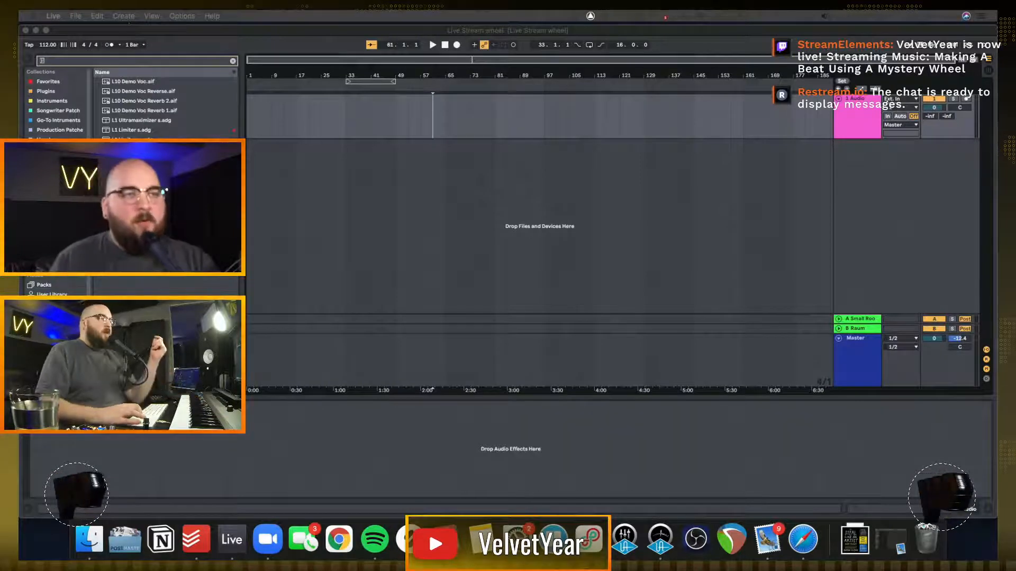
Bring Picker Wheel into view in Safari, spin the wheel for a descriptor, and move the window away again
{"action": "left_click", "coordinate": [233, 63]}
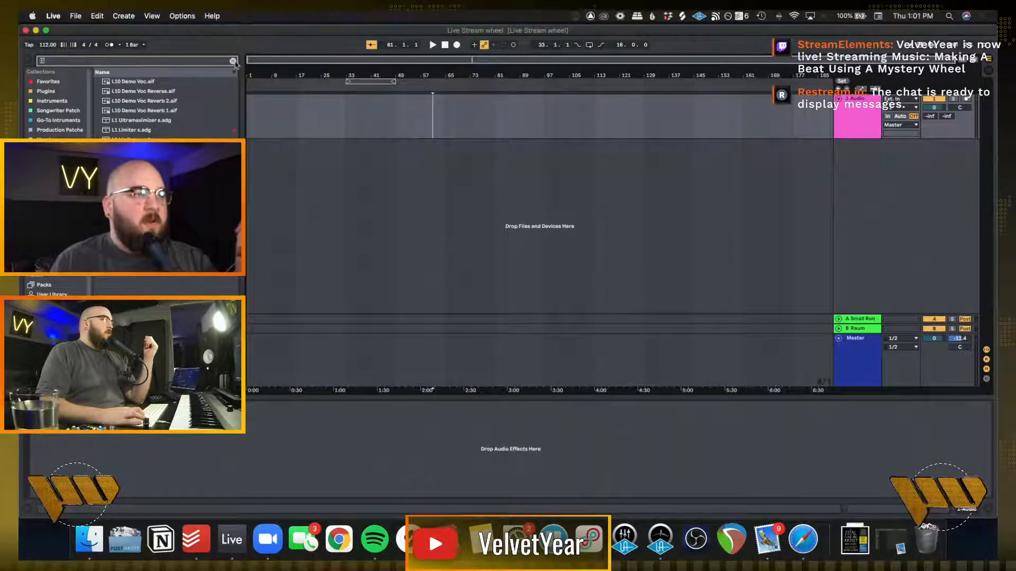
{"action": "left_click_drag", "start_coordinate": [1015, 53], "coordinate": [271, 40]}
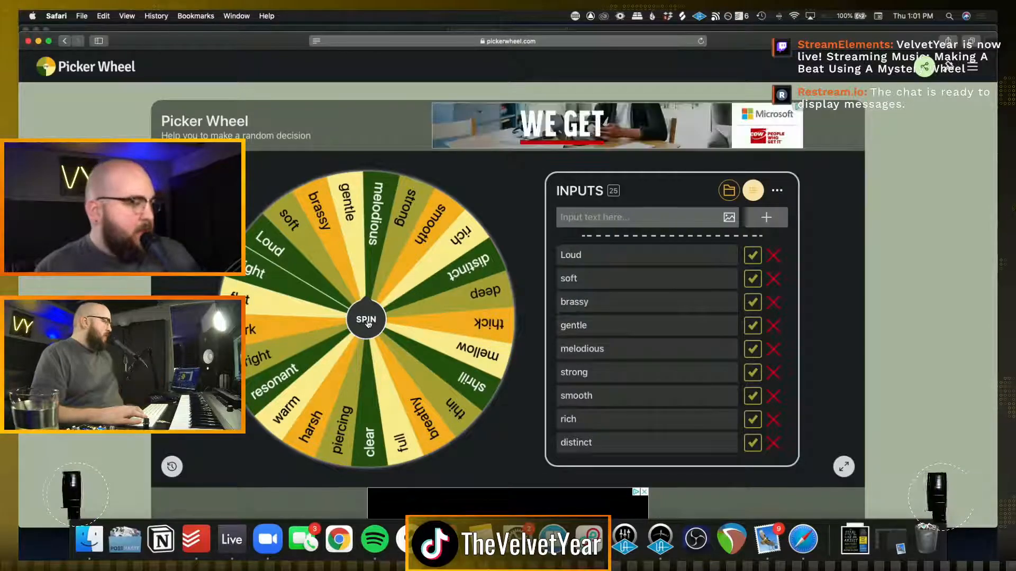
{"action": "left_click", "coordinate": [367, 320]}
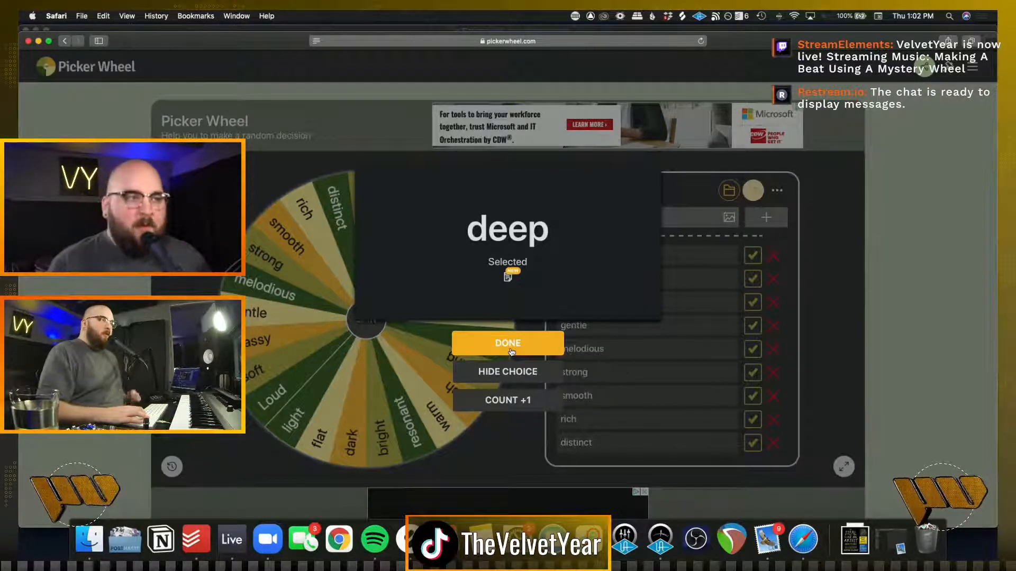
{"action": "left_click_drag", "start_coordinate": [189, 47], "coordinate": [189, 11]}
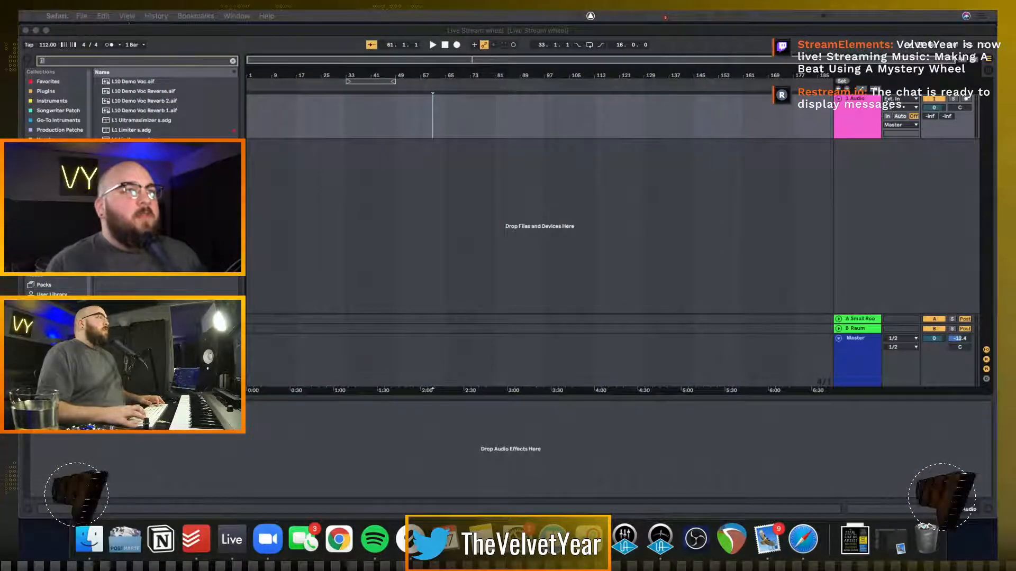
Search Live's browser for "Juno", then replace the search with "Tal Un"
{"action": "left_click", "coordinate": [233, 61]}
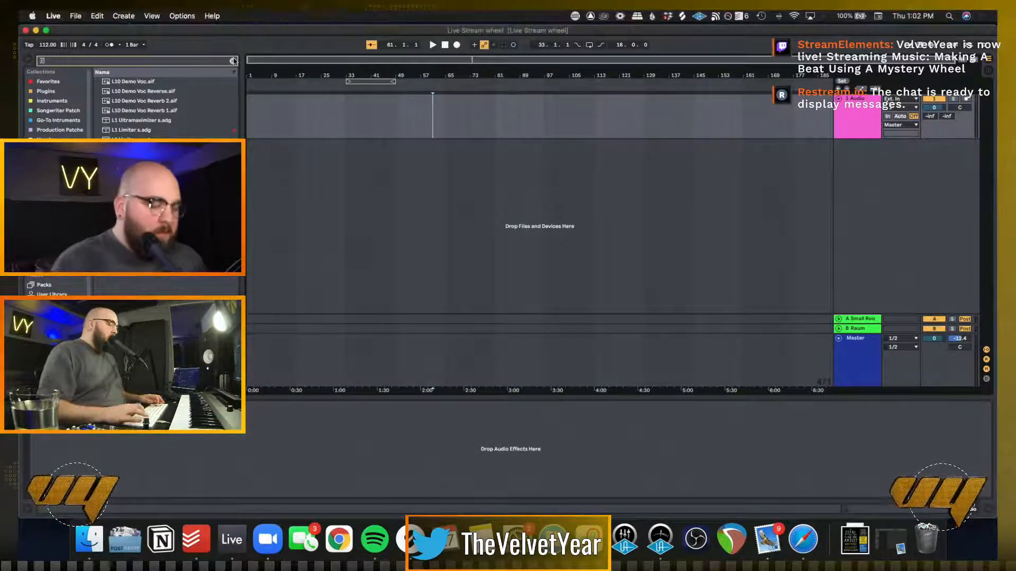
{"action": "key", "text": "u"}
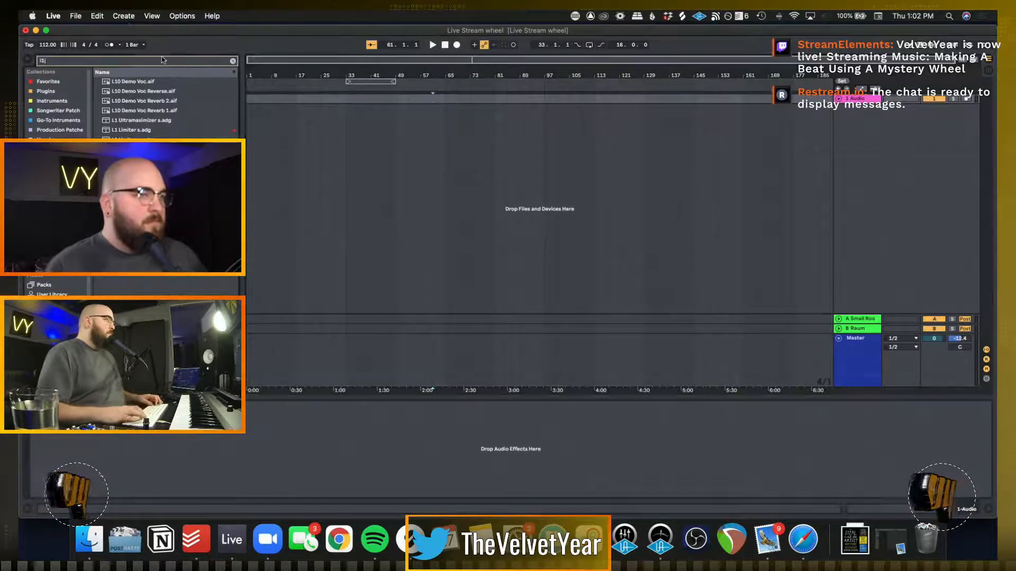
{"action": "key", "text": "super+f"}
{"action": "type", "text": "Juno"}
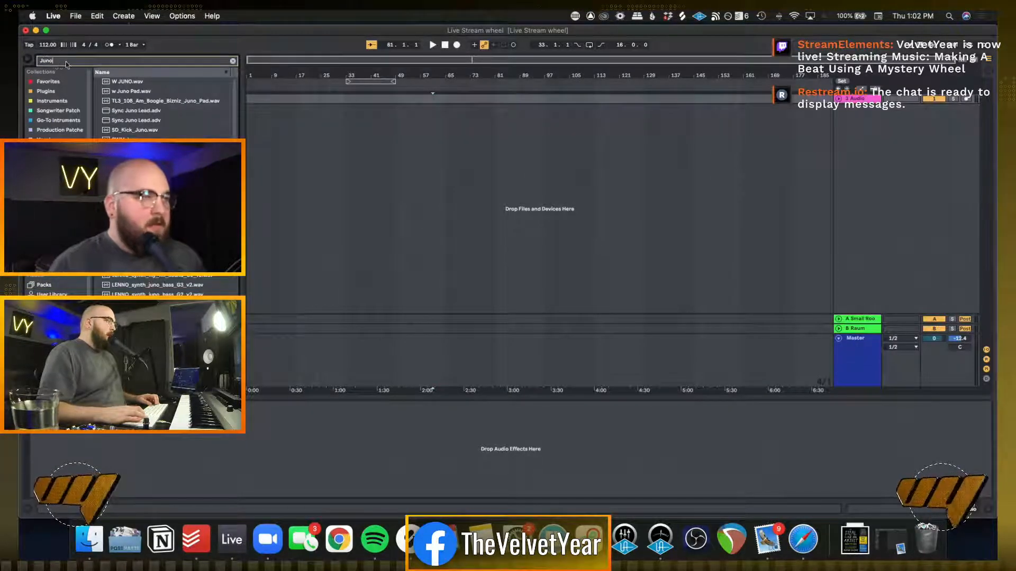
{"action": "key", "text": "super+f"}
{"action": "type", "text": "Tall"}
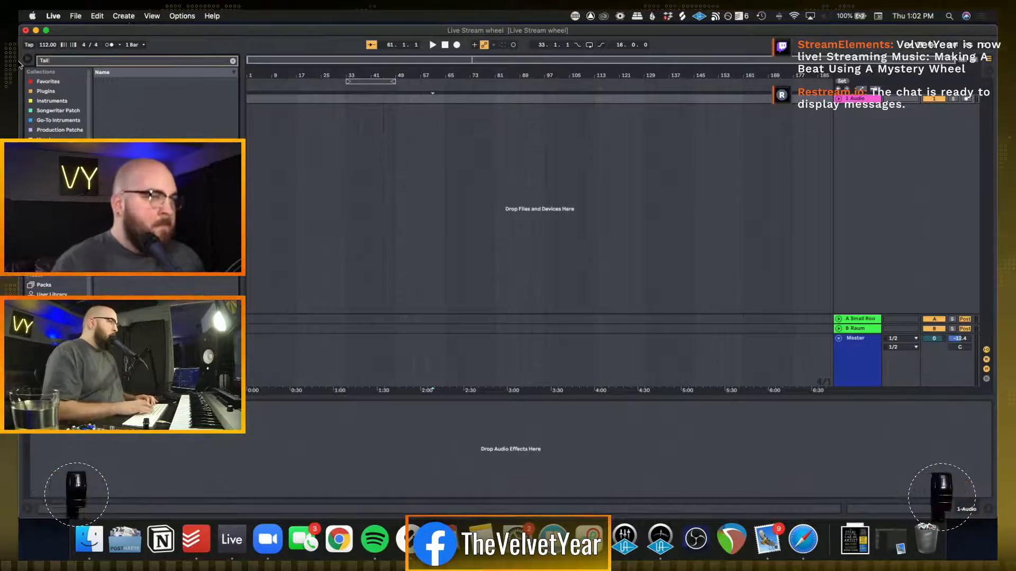
{"action": "key", "text": "BackSpace"}
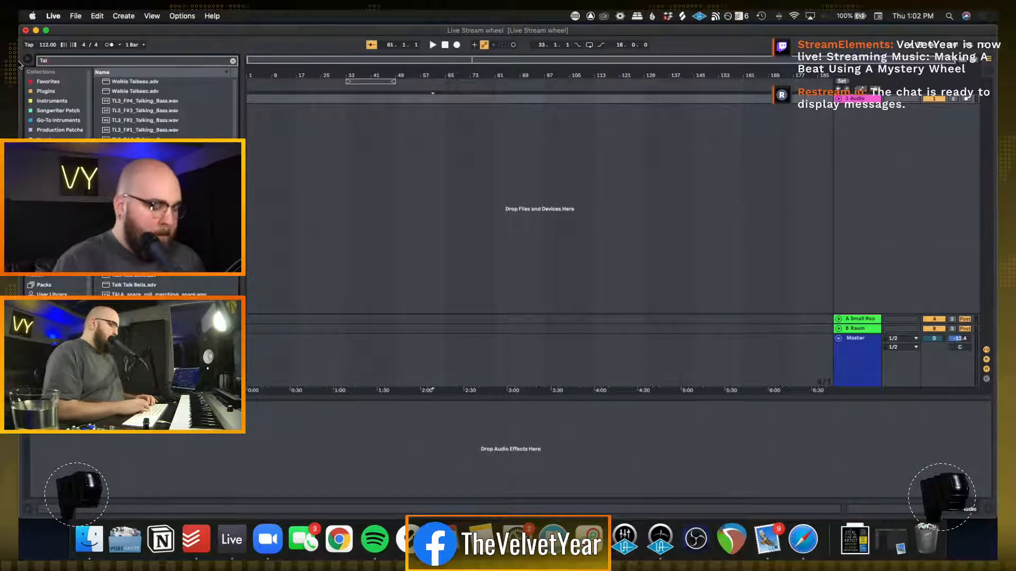
{"action": "type", "text": "Uno"}
{"action": "key", "text": "BackSpace"}
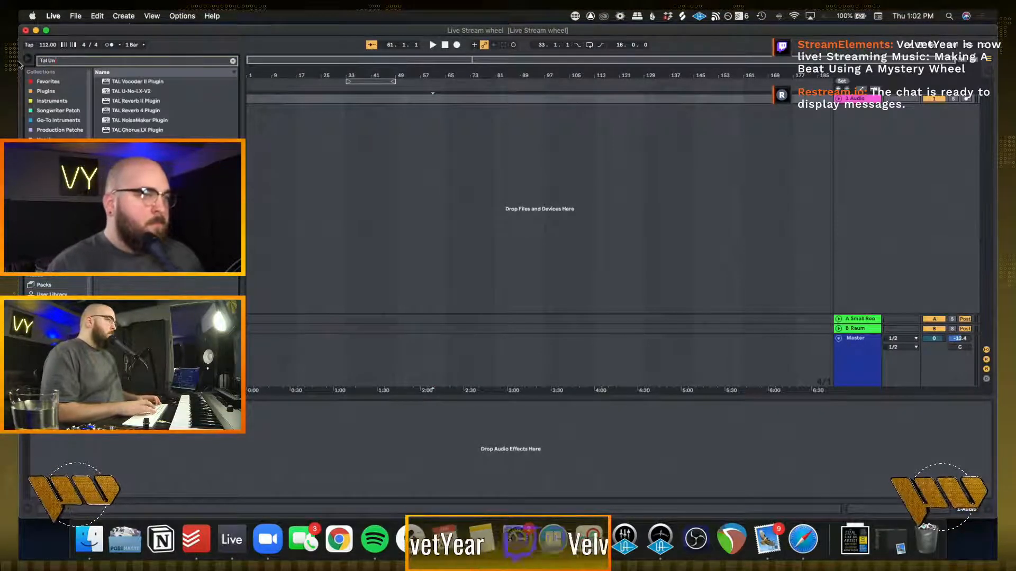
Load the TAL U-No-LX-V2 synth onto a new MIDI track, reposition its plug-in window and select the track
{"action": "left_click", "coordinate": [124, 92]}
{"action": "double_click", "coordinate": [125, 92]}
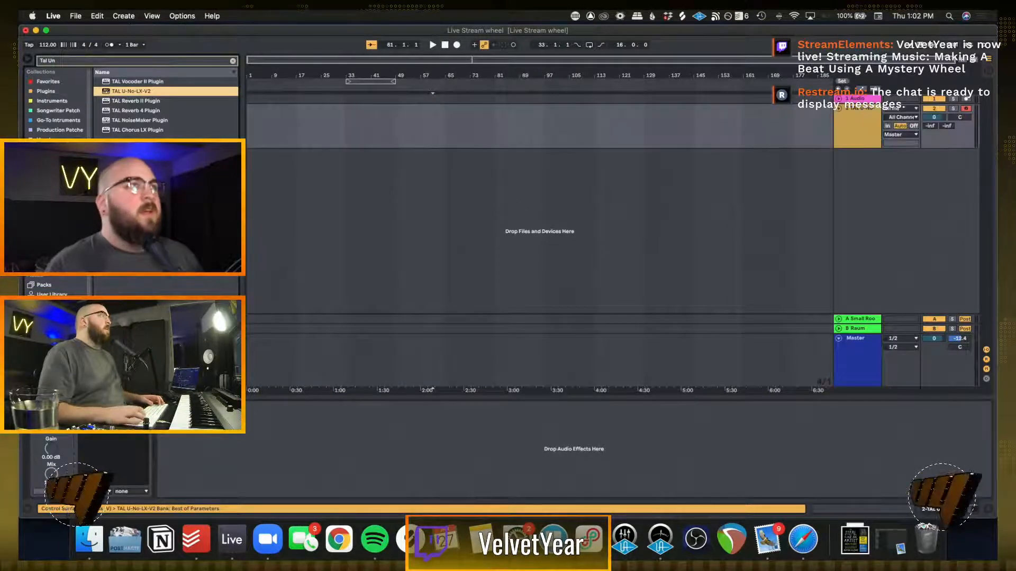
{"action": "left_click_drag", "start_coordinate": [485, 287], "coordinate": [476, 133]}
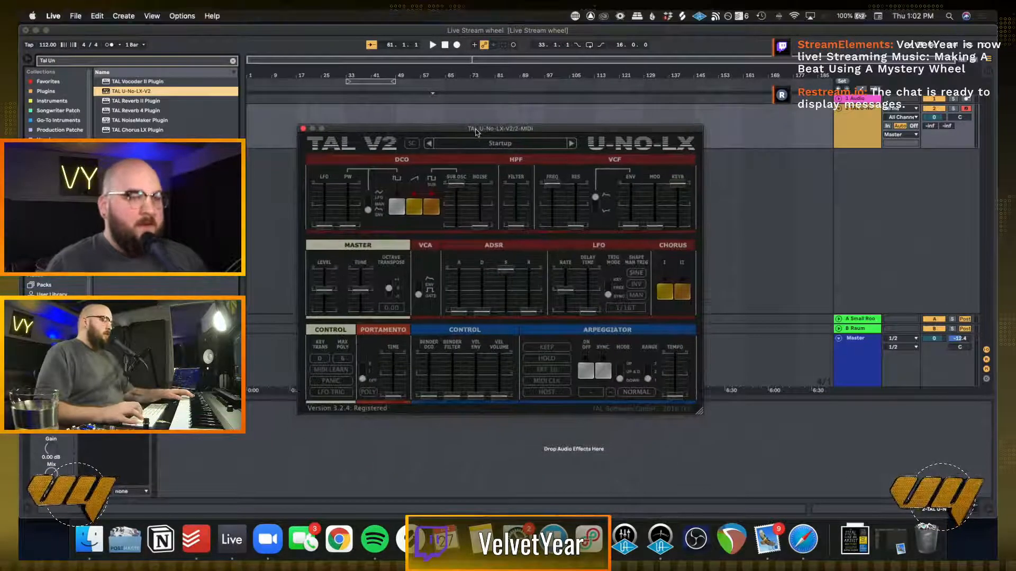
{"action": "left_click", "coordinate": [845, 120]}
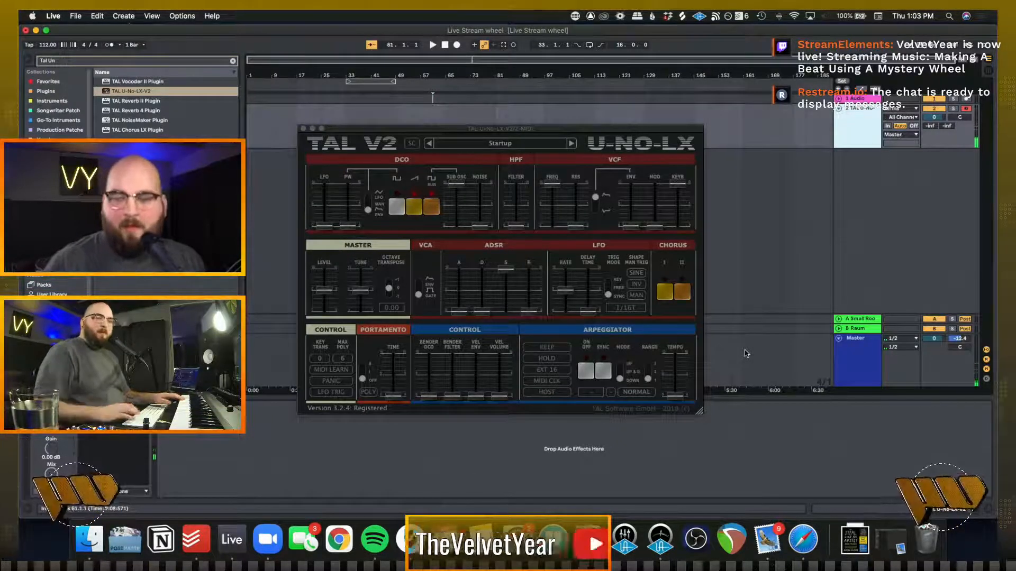
Check the Master track's devices, then load the "16 Organ 3" preset from VY Patches in the TAL U-No-LX synth
{"action": "left_click", "coordinate": [861, 382]}
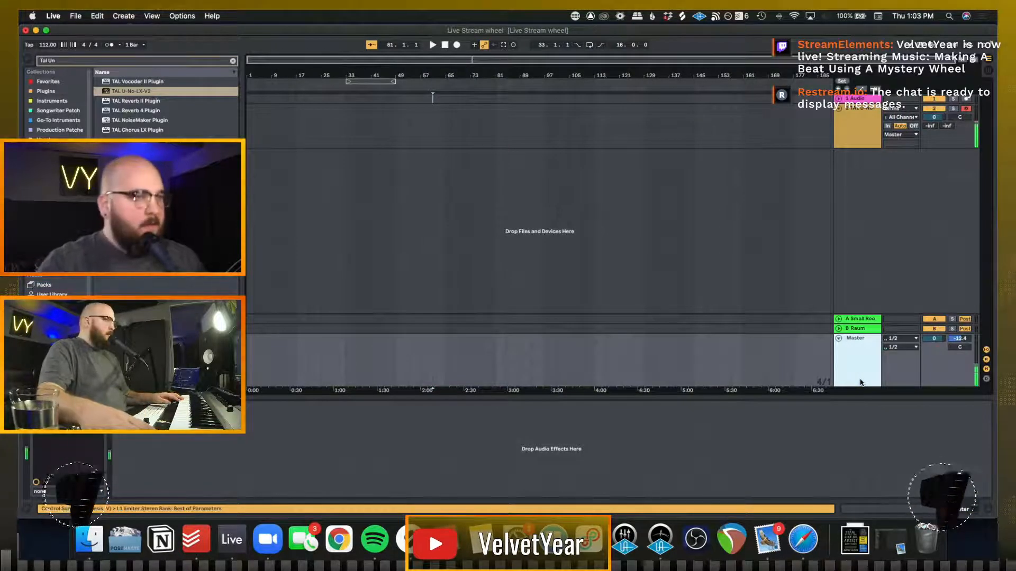
{"action": "left_click", "coordinate": [823, 411]}
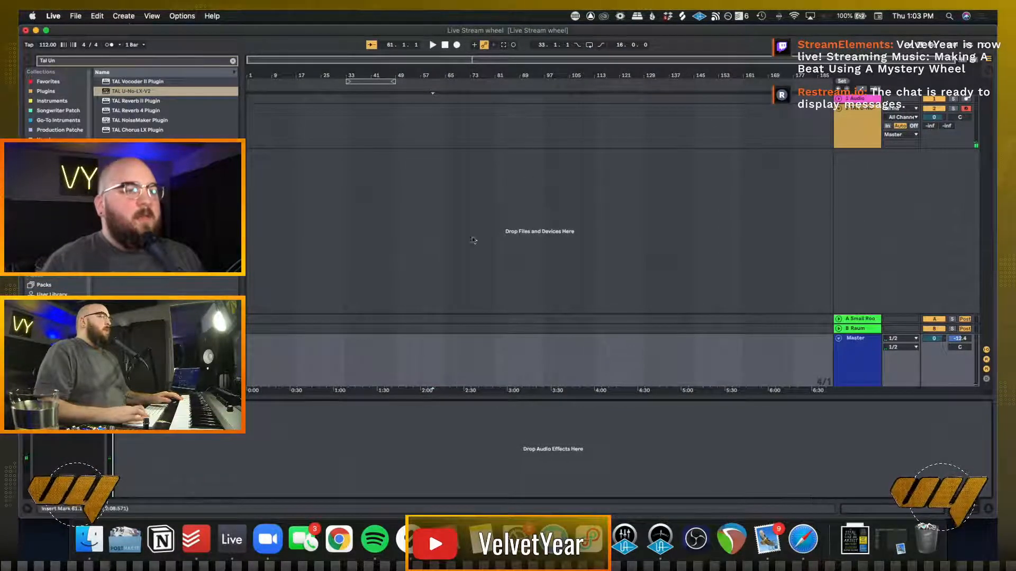
{"action": "left_click", "coordinate": [471, 127]}
{"action": "left_click", "coordinate": [500, 144]}
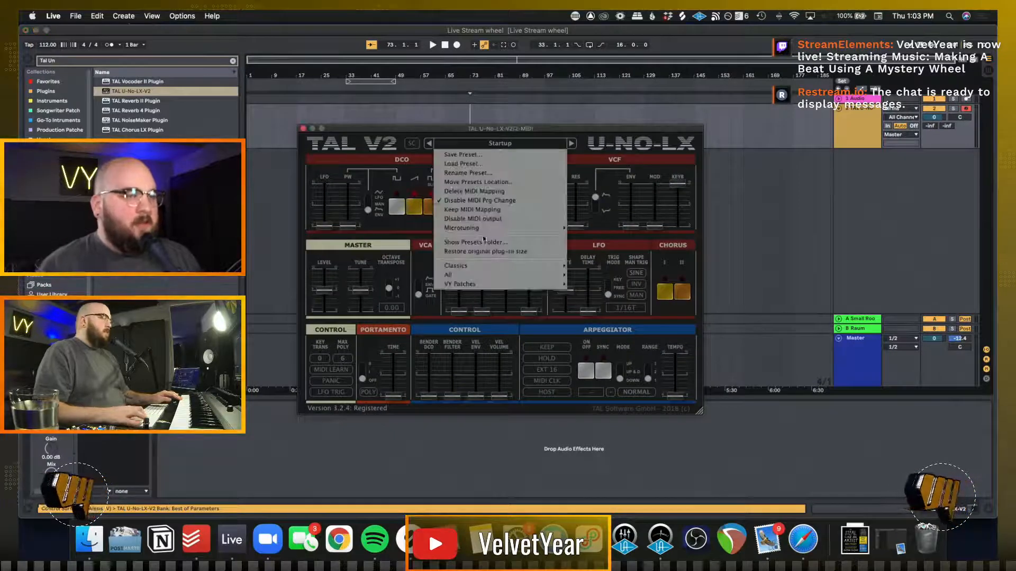
{"action": "mouse_move", "coordinate": [471, 266]}
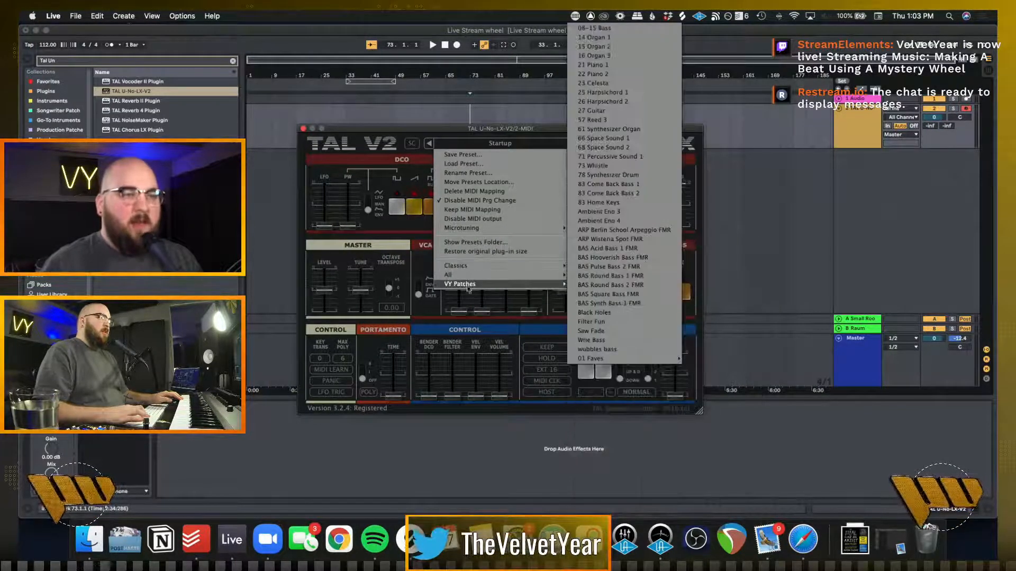
{"action": "left_click", "coordinate": [601, 56]}
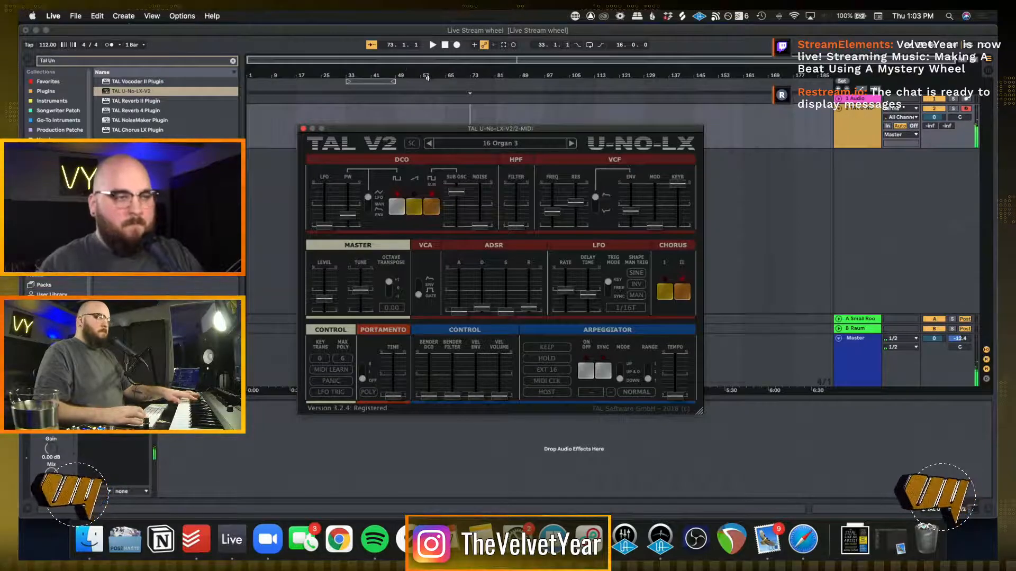
Close the synth's plug-in window and place the insert marker at bar 17 on its track
{"action": "left_click", "coordinate": [271, 124]}
{"action": "left_click", "coordinate": [302, 130]}
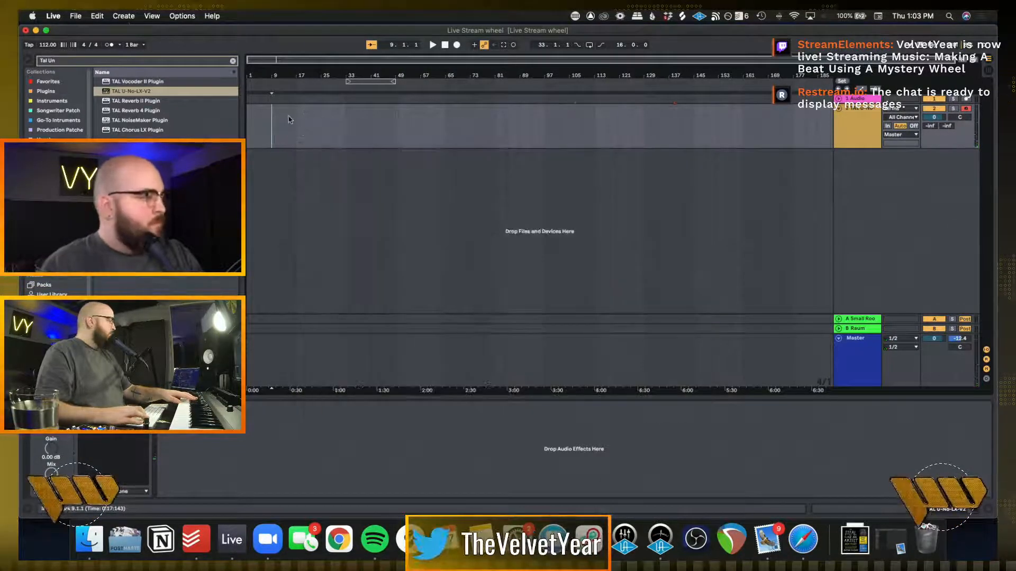
{"action": "left_click", "coordinate": [288, 115]}
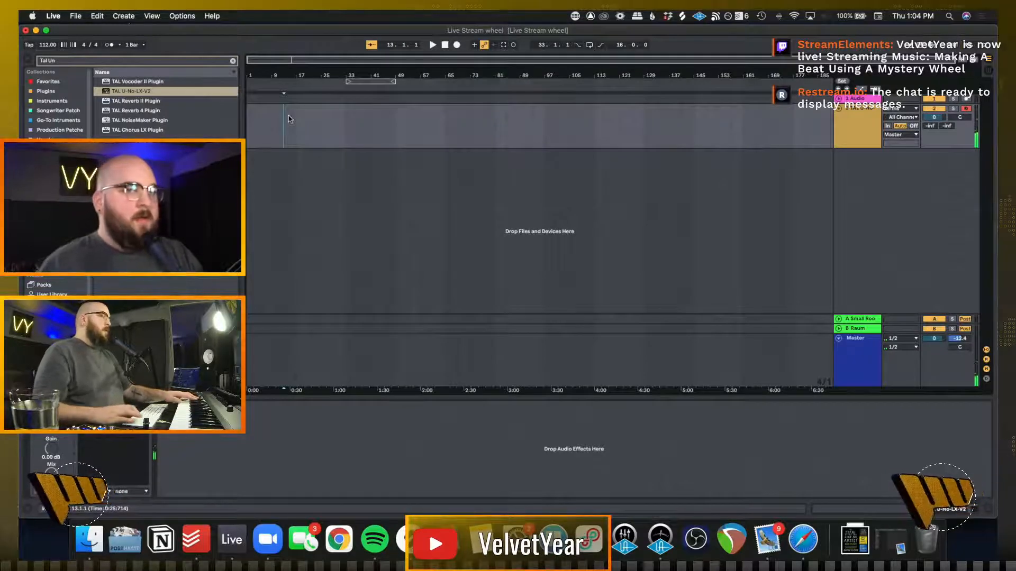
{"action": "left_click", "coordinate": [296, 118]}
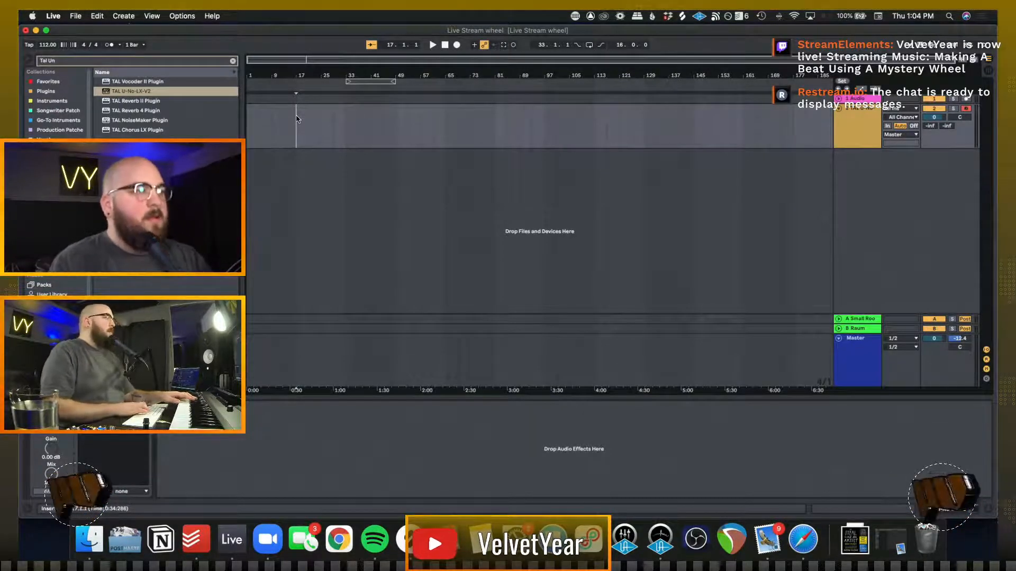
Turn on the metronome and tap in a song tempo of about 160 BPM
{"action": "key", "text": "o"}
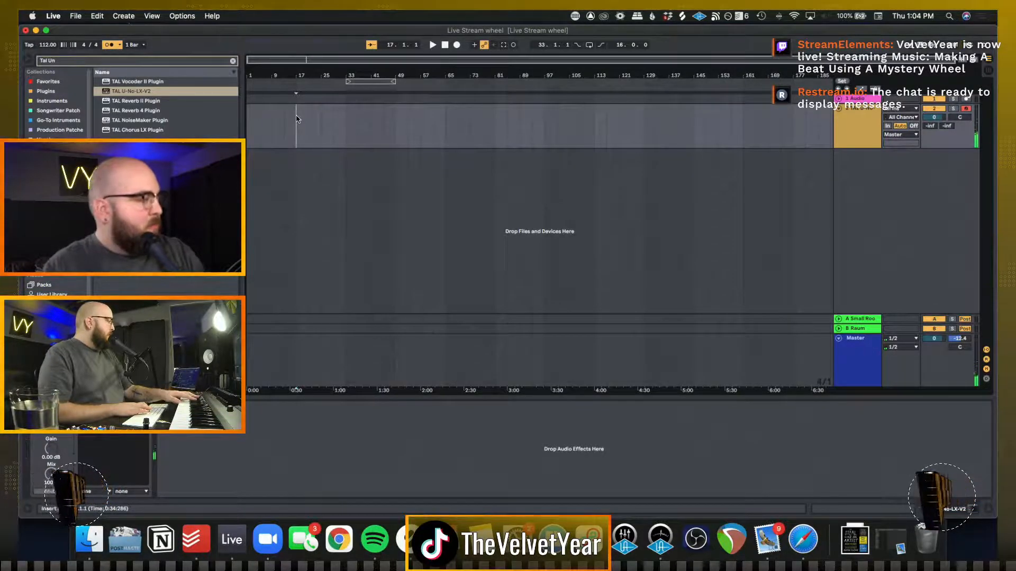
{"action": "key", "text": "t"}
{"action": "key", "text": "t"}
{"action": "key", "text": "t"}
{"action": "key", "text": "t"}
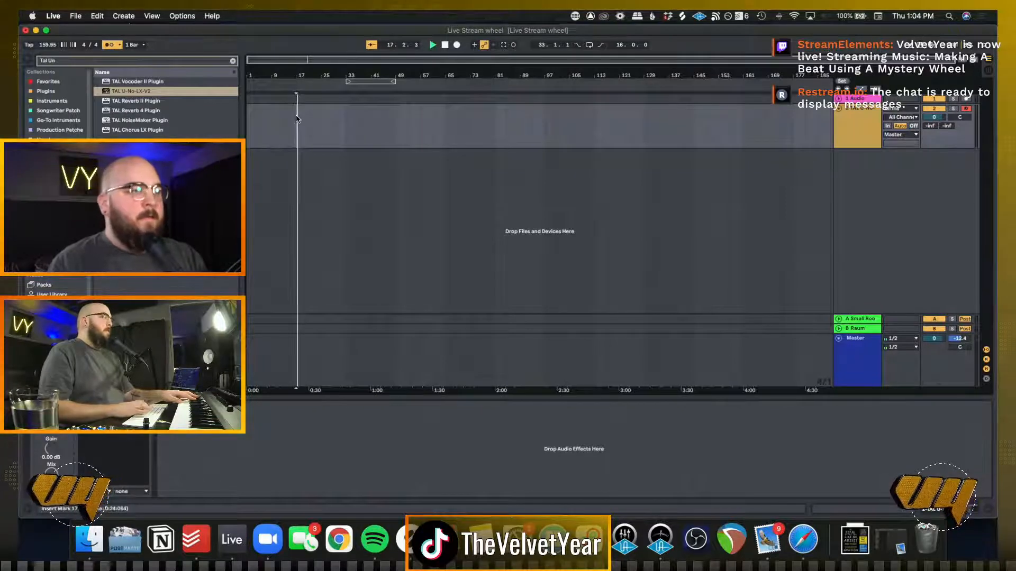
Record a repeated three-note chord part on the TAL U-No-LX track, then stop the transport
{"action": "key", "text": "F9"}
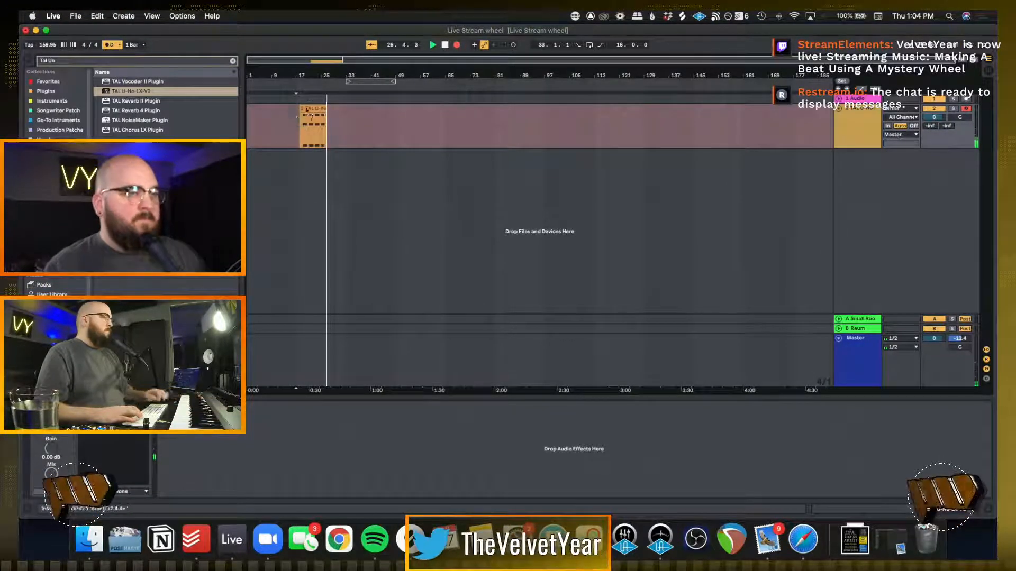
{"action": "key", "text": "space"}
Open the recorded chord clip, quantize all its notes and place the insert marker at bar 19
{"action": "double_click", "coordinate": [311, 115]}
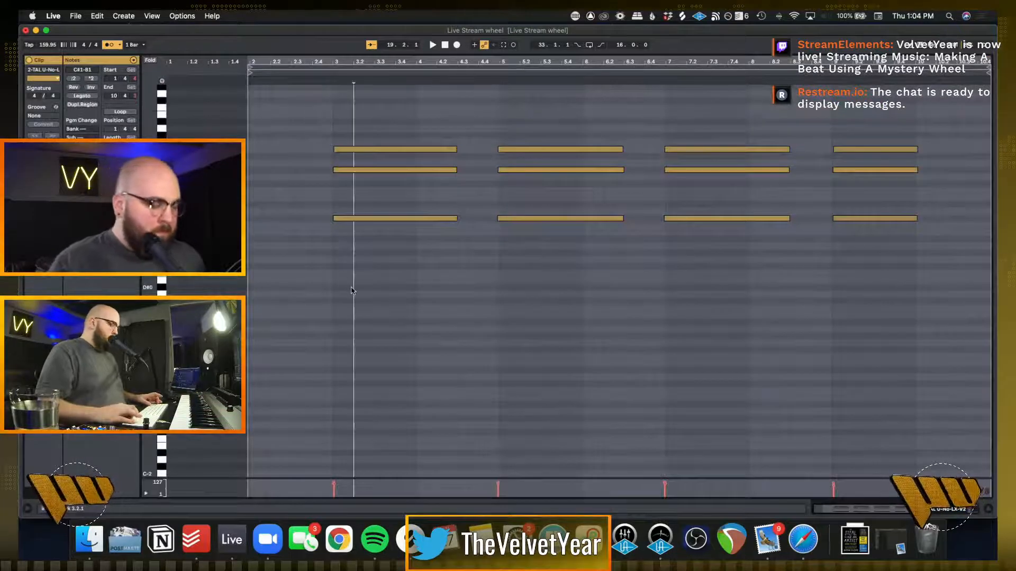
{"action": "key", "text": "super+a"}
{"action": "key", "text": "super+u"}
{"action": "left_click", "coordinate": [335, 250]}
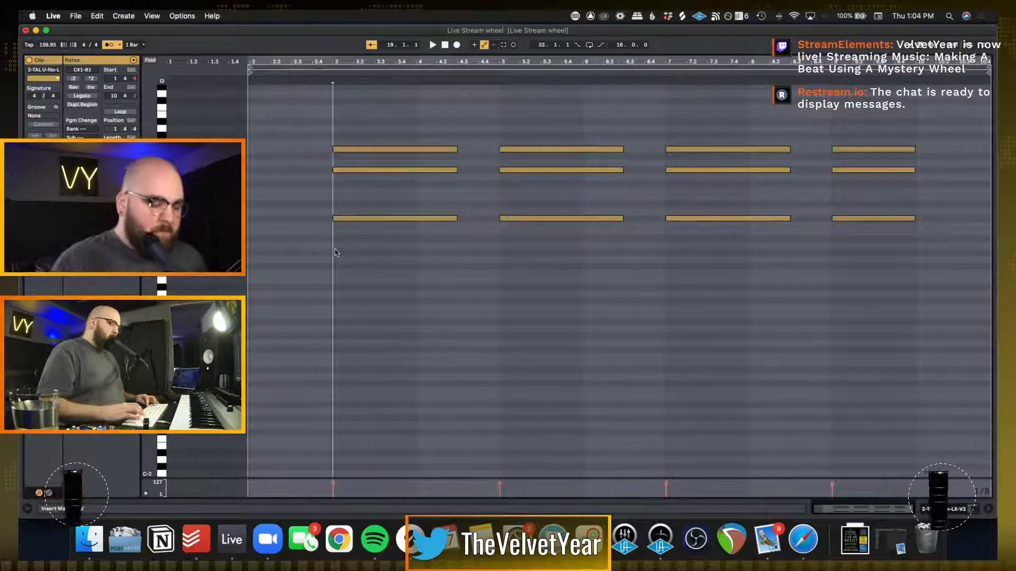
{"action": "key", "text": "Tab"}
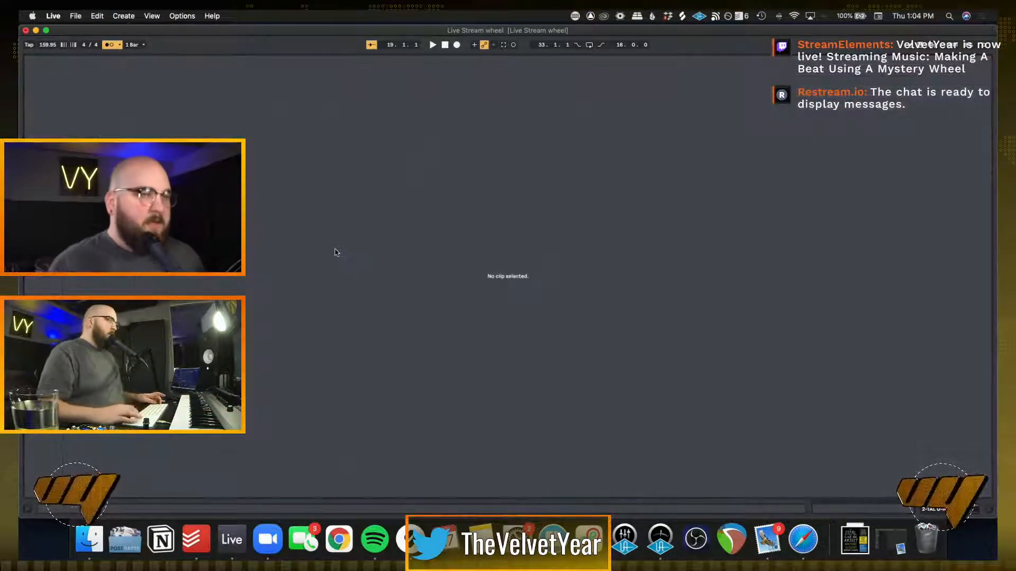
Disarm the TAL U-No-LX track in the arrangement and place the insert marker at bar 89
{"action": "key", "text": "Tab"}
{"action": "key", "text": "shift+Tab"}
{"action": "left_click", "coordinate": [424, 168]}
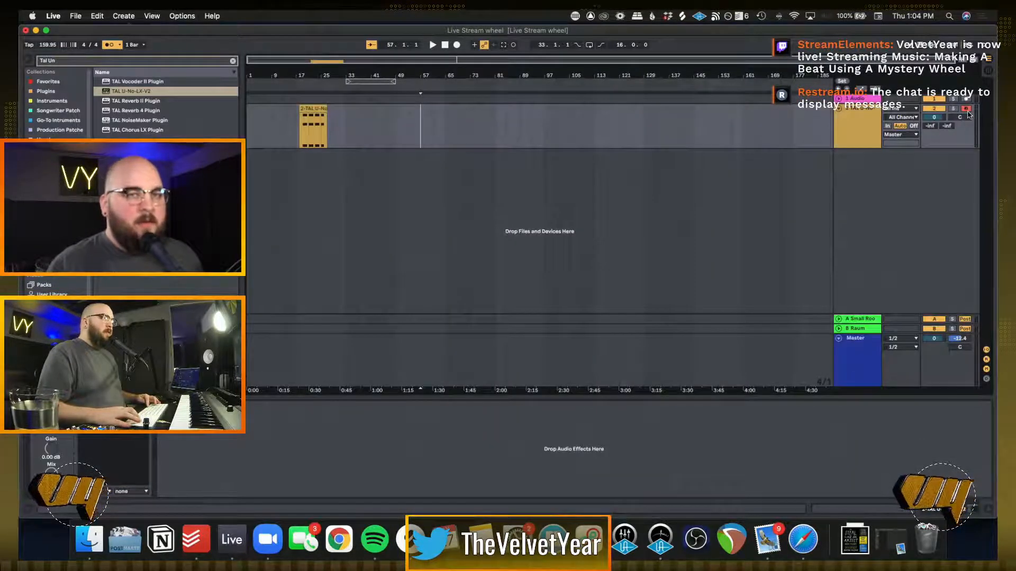
{"action": "left_click", "coordinate": [517, 113]}
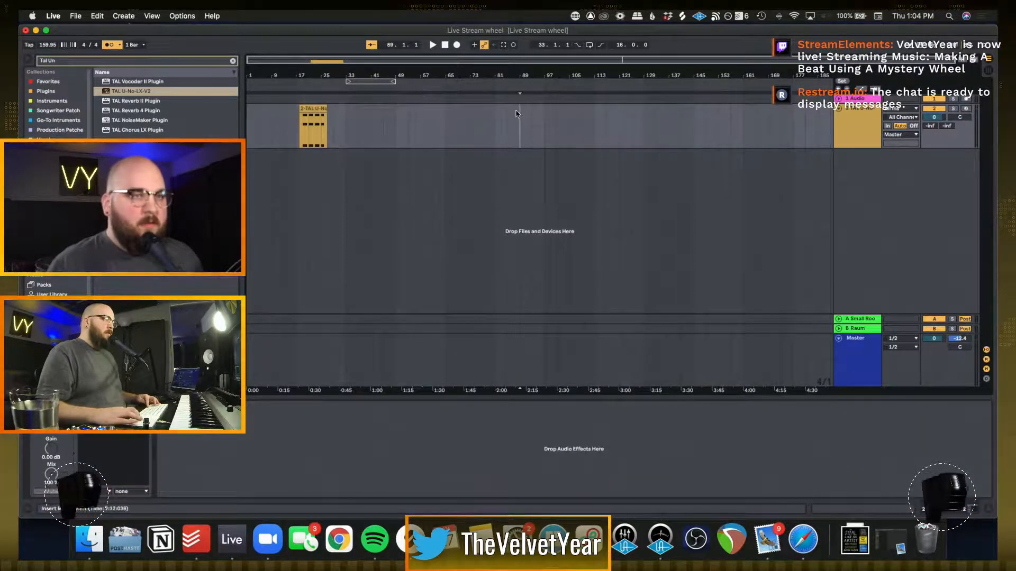
Adjust the preview volume in the mixer to about -19.6 dB while the metronome plays, and stop playback
{"action": "key", "text": "space"}
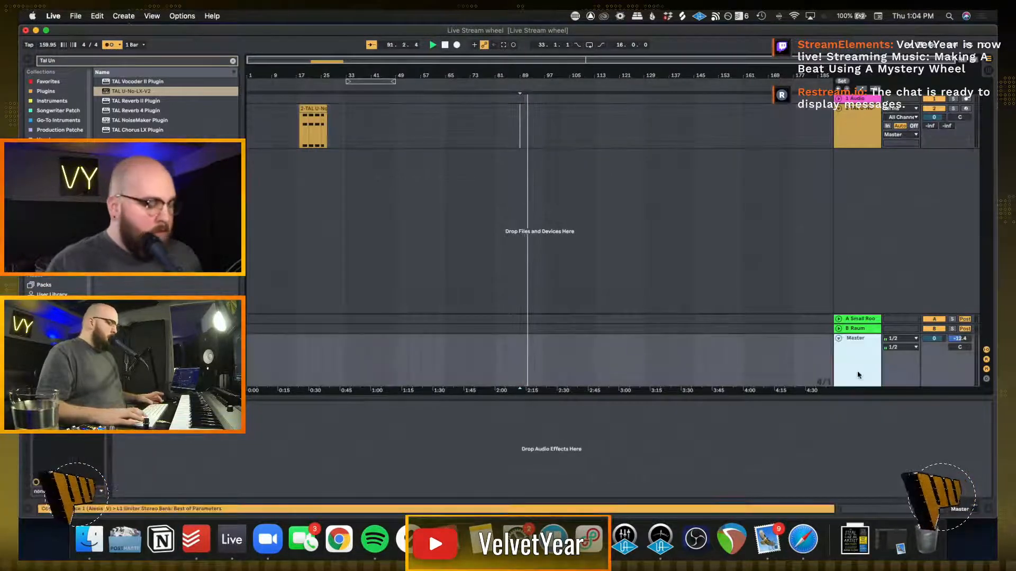
{"action": "key", "text": "Tab"}
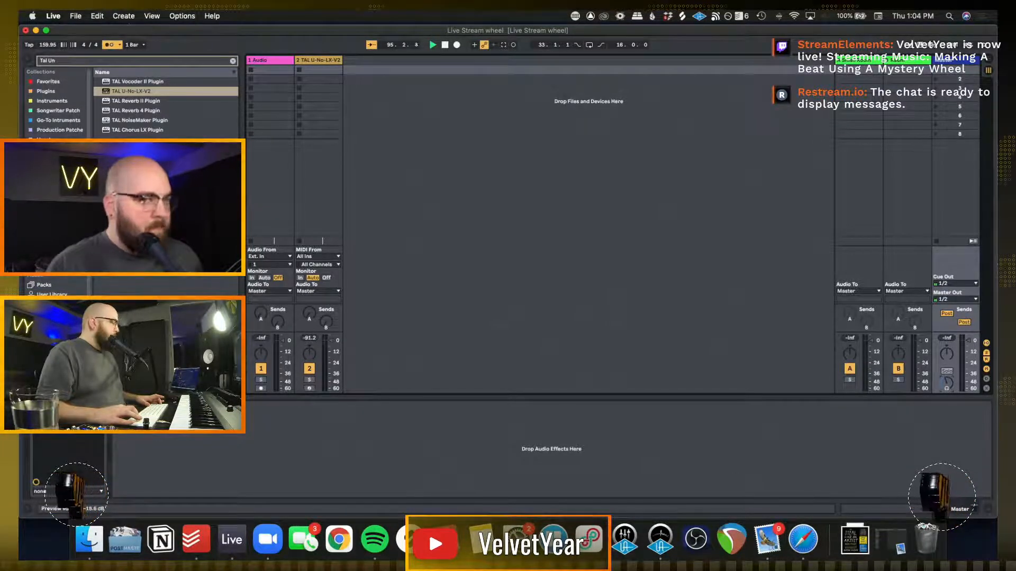
{"action": "key", "text": "Tab"}
{"action": "key", "text": "space"}
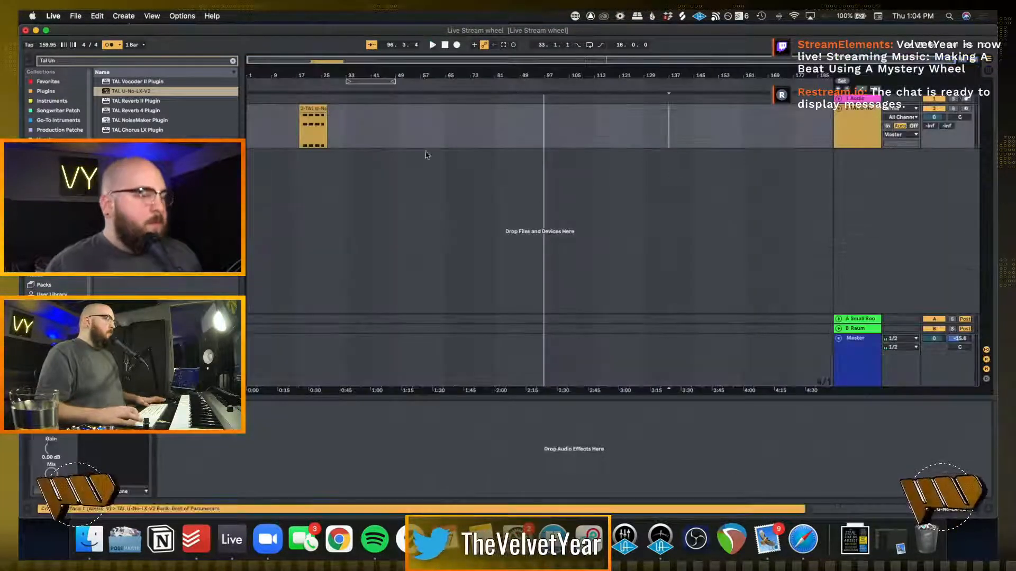
Open the recorded chord clip to check its notes, clear the note selection and return to the arrangement
{"action": "left_click", "coordinate": [395, 143]}
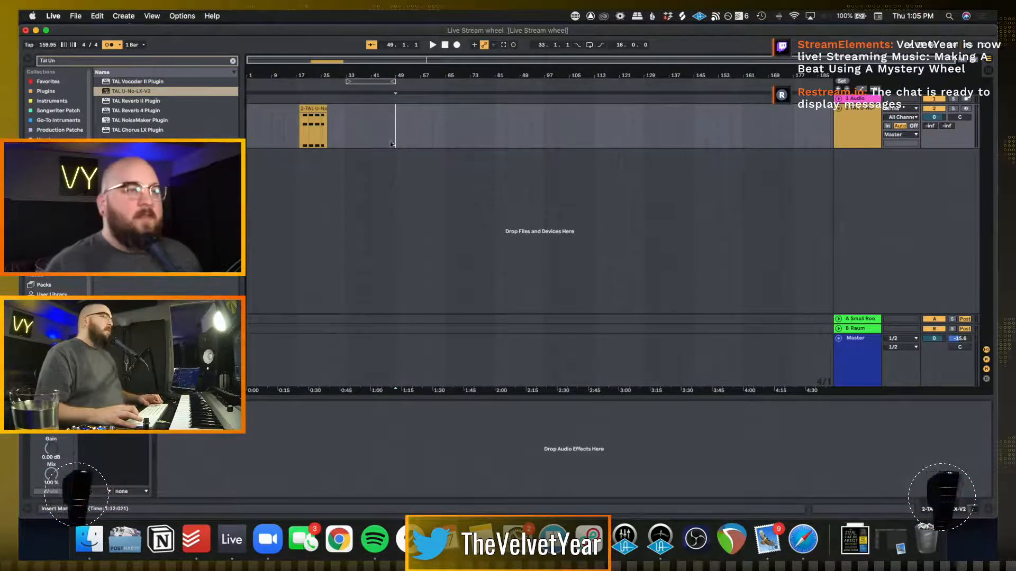
{"action": "left_click", "coordinate": [309, 127]}
{"action": "scroll", "coordinate": [309, 127], "scroll_direction": "up", "scroll_amount": 4}
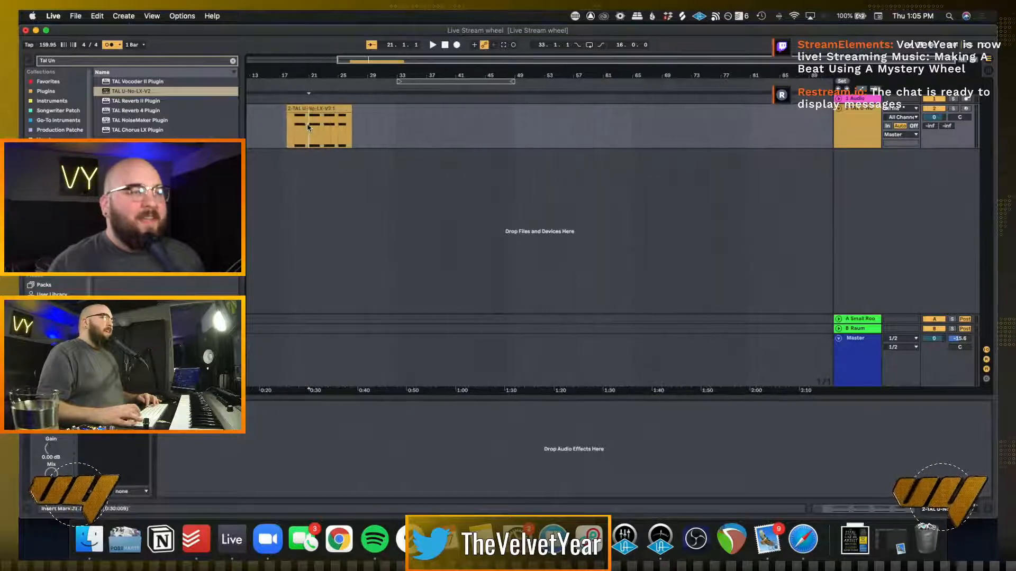
{"action": "double_click", "coordinate": [309, 127]}
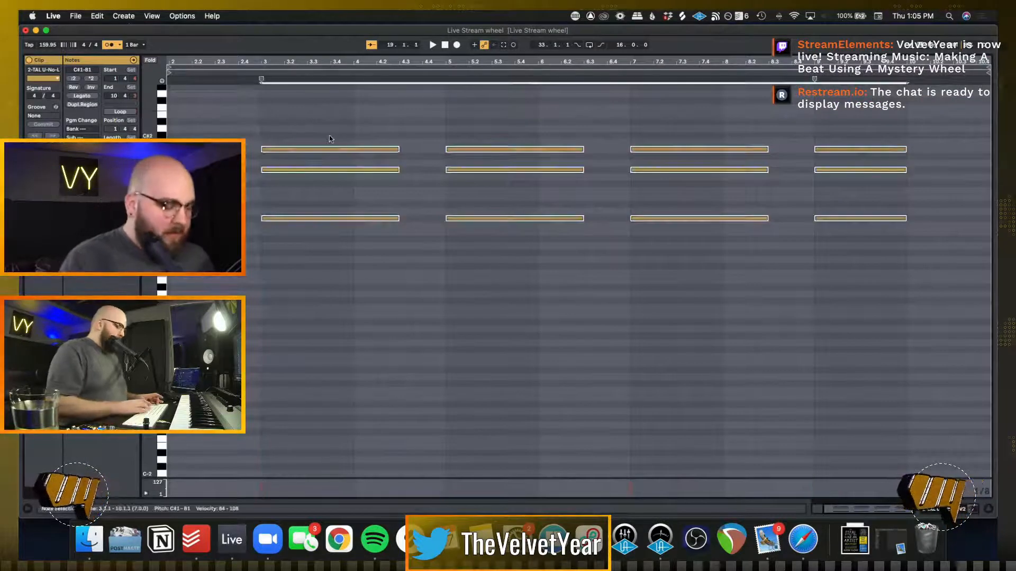
{"action": "left_click", "coordinate": [329, 139]}
{"action": "key", "text": "shift+Tab"}
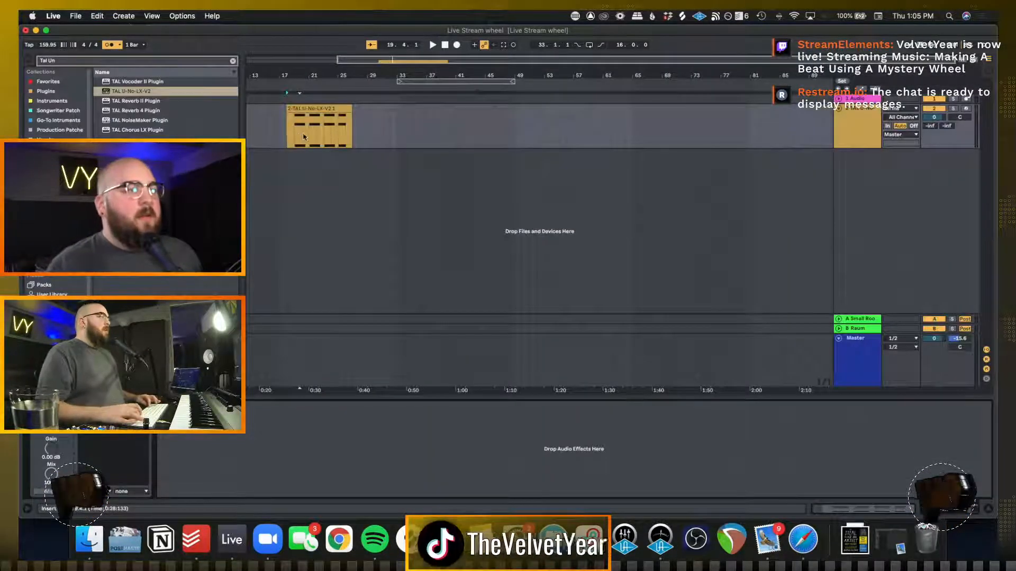
Delete the chord clip's empty lead-in before bar 19 and move the clip to start at bar 18
{"action": "scroll", "coordinate": [304, 137], "scroll_direction": "up", "scroll_amount": 6}
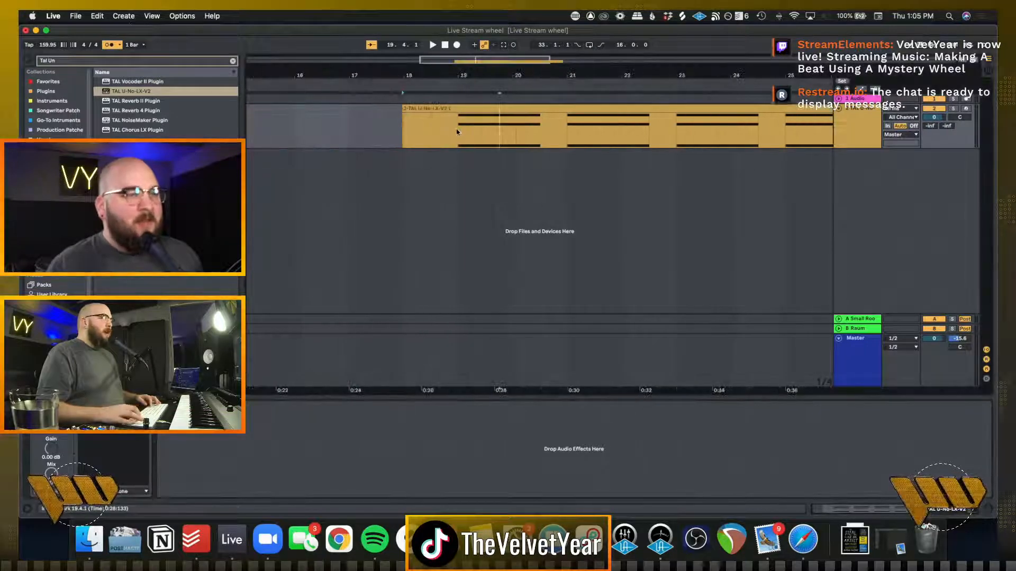
{"action": "left_click_drag", "start_coordinate": [458, 132], "coordinate": [253, 132]}
{"action": "key", "text": "Delete"}
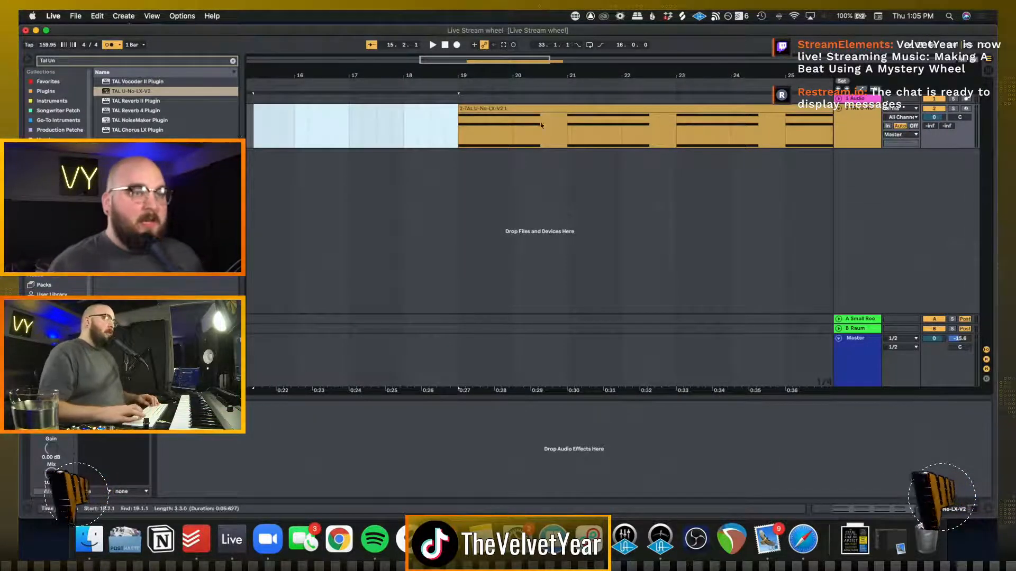
{"action": "left_click_drag", "start_coordinate": [526, 109], "coordinate": [470, 110]}
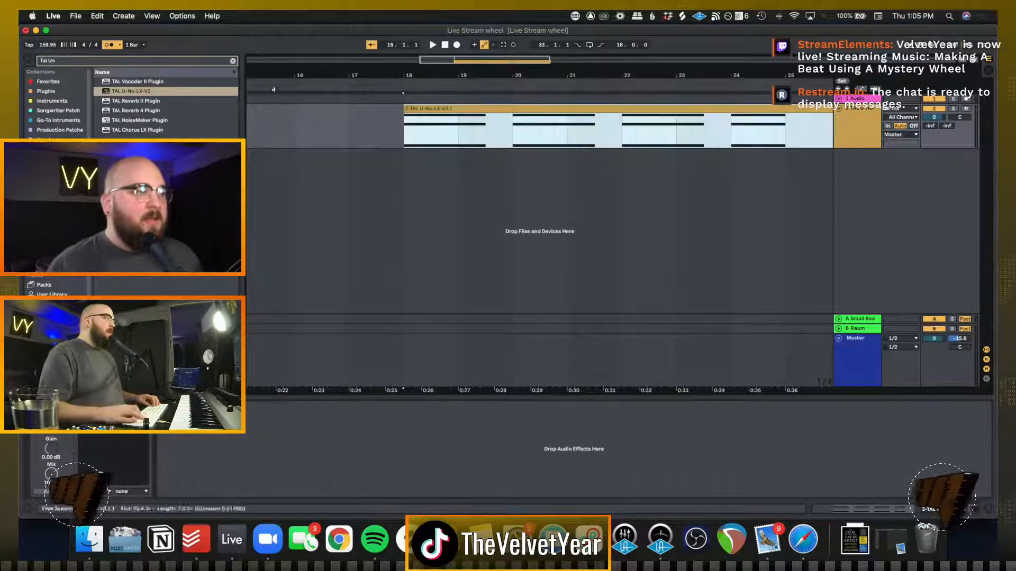
Set the song tempo to 161 BPM and play the chord clip from bar 18
{"action": "left_click", "coordinate": [48, 45]}
{"action": "type", "text": "161"}
{"action": "key", "text": "Return"}
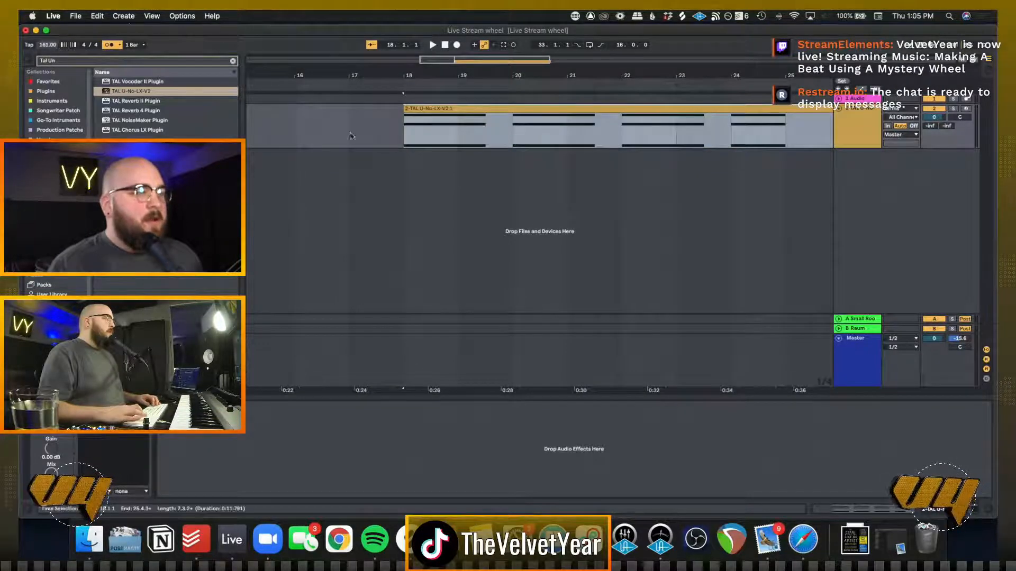
{"action": "left_click", "coordinate": [405, 124]}
{"action": "key", "text": "space"}
{"action": "scroll", "coordinate": [403, 123], "scroll_direction": "right", "scroll_amount": 6}
{"action": "scroll", "coordinate": [401, 124], "scroll_direction": "left", "scroll_amount": 2}
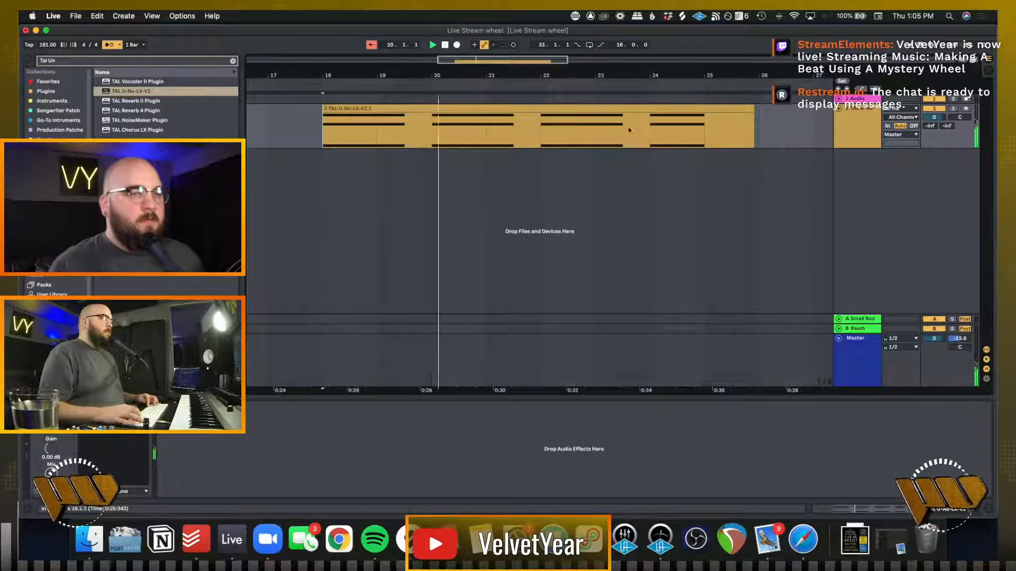
Delete the chord clip's content from bar 22 onward and duplicate the remaining four bars directly after it
{"action": "left_click_drag", "start_coordinate": [541, 127], "coordinate": [787, 132]}
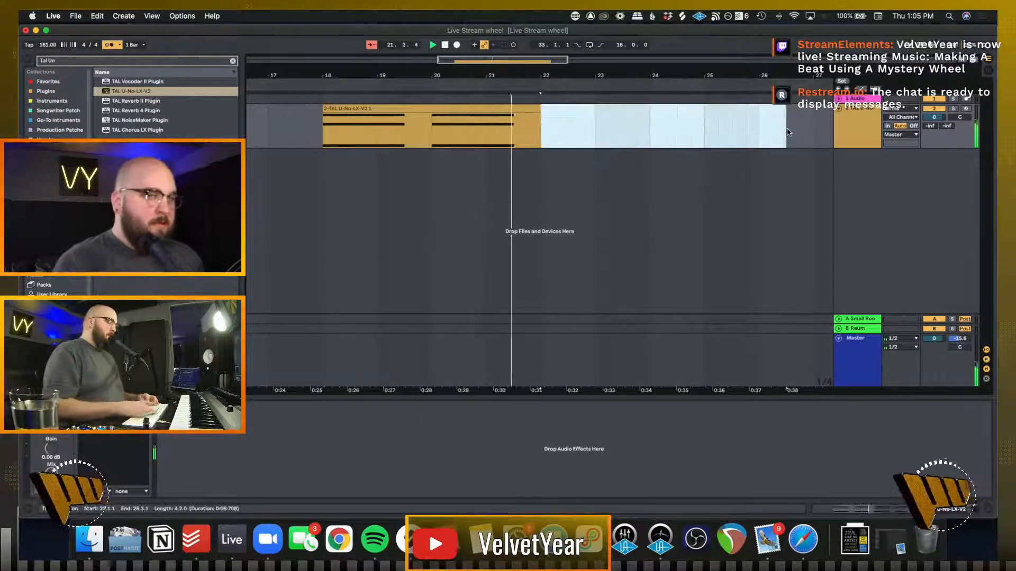
{"action": "key", "text": "space"}
{"action": "left_click_drag", "start_coordinate": [541, 127], "coordinate": [316, 126]}
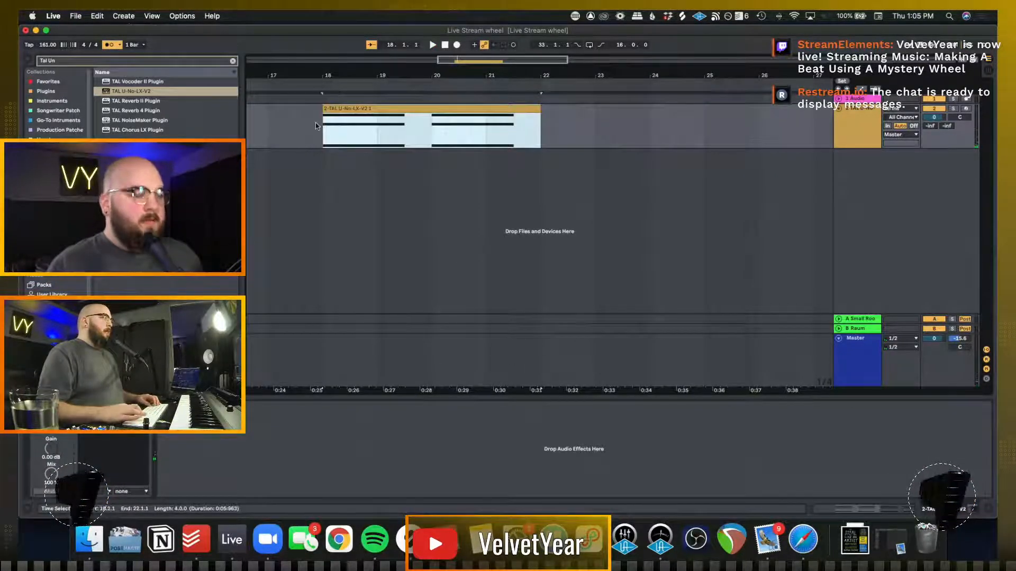
{"action": "key", "text": "super+d"}
{"action": "scroll", "coordinate": [316, 126], "scroll_direction": "down", "scroll_amount": 5}
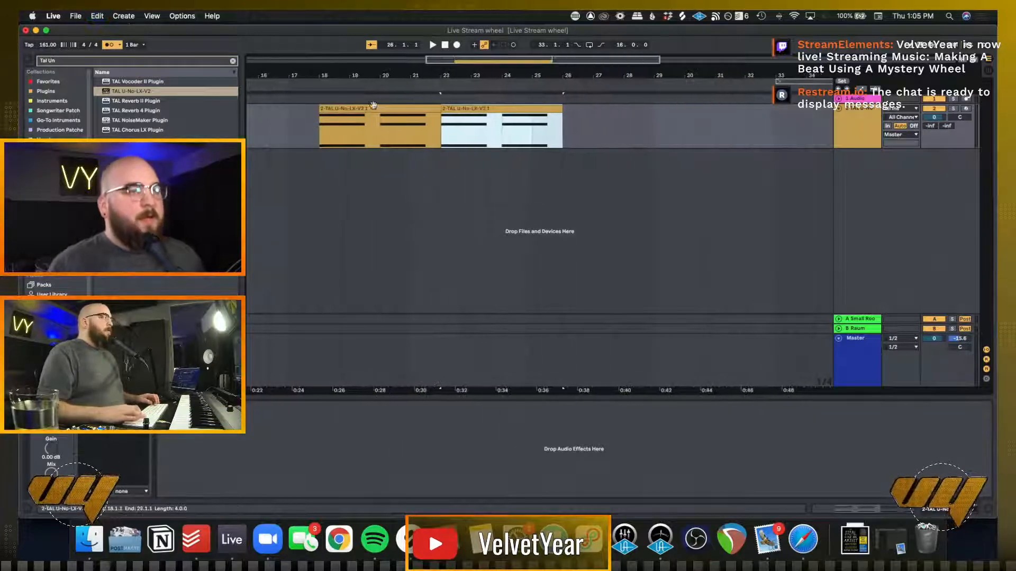
Move both chord clips to start at bar 17 and consolidate them into one eight-bar clip
{"action": "left_click", "coordinate": [372, 109], "text": "shift"}
{"action": "left_click_drag", "start_coordinate": [354, 109], "coordinate": [321, 108]}
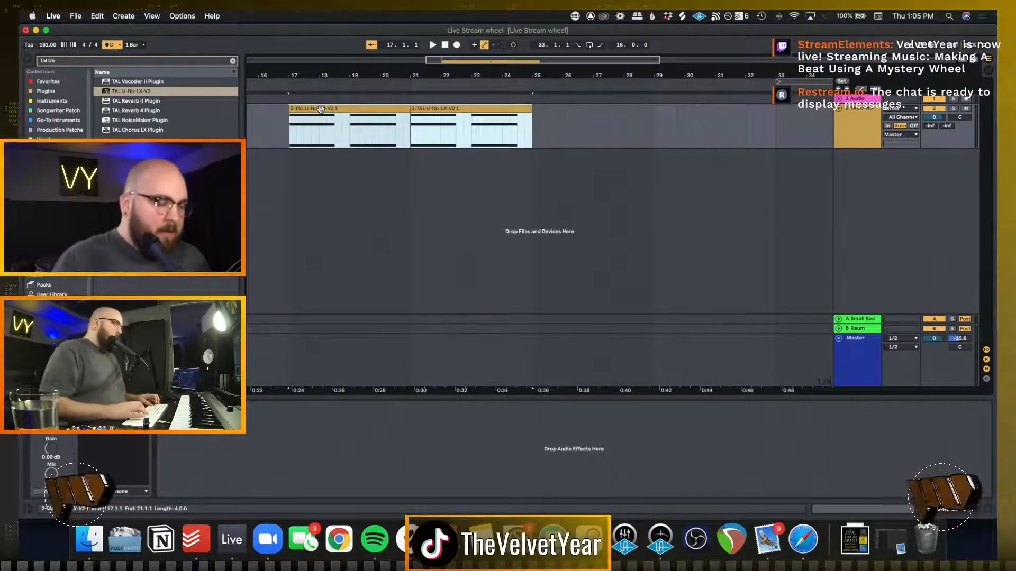
{"action": "key", "text": "super+j"}
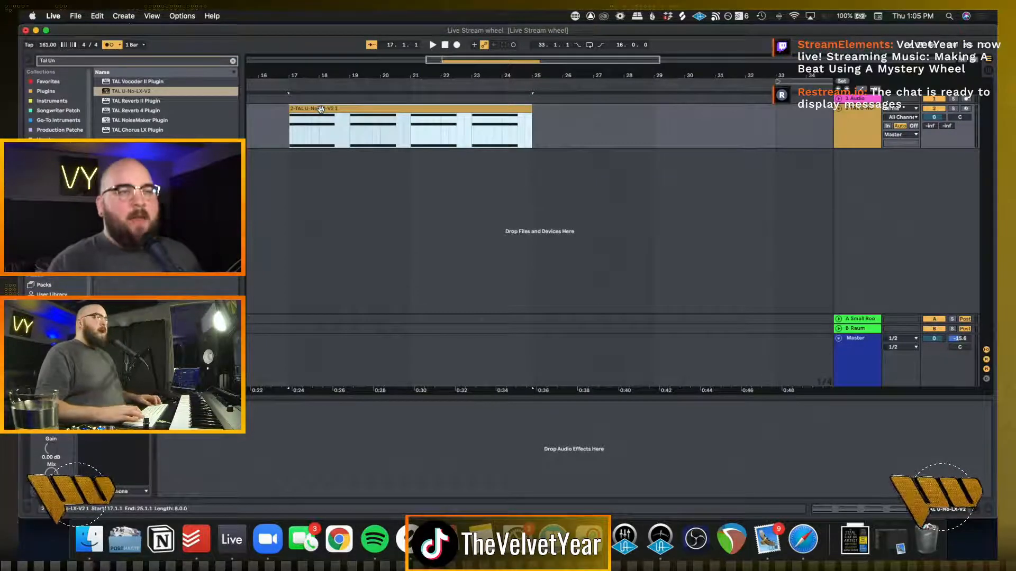
Turn off the metronome and audition the consolidated chord clip from bar 17, stopping playback at the end
{"action": "left_click", "coordinate": [286, 136]}
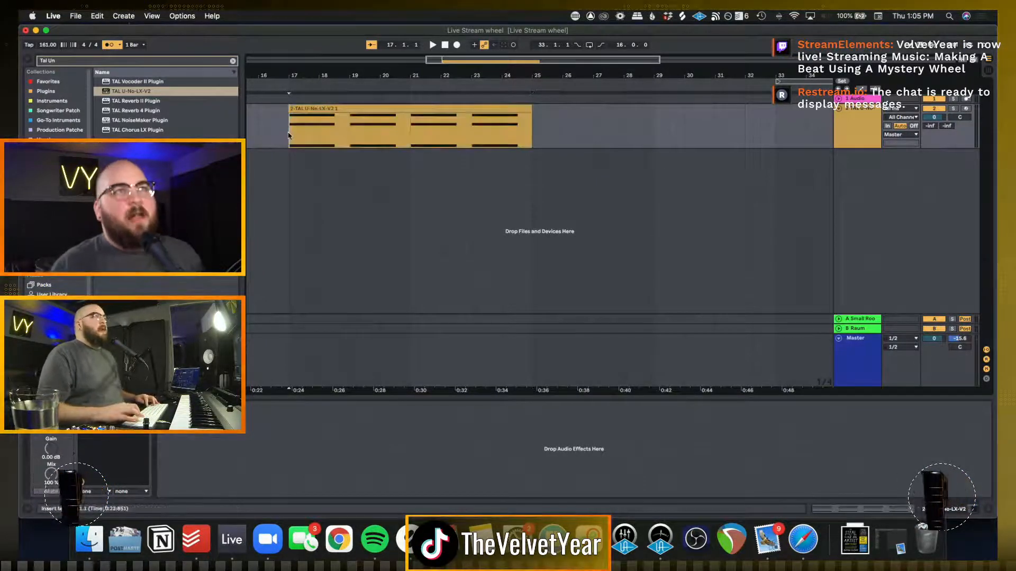
{"action": "key", "text": "space"}
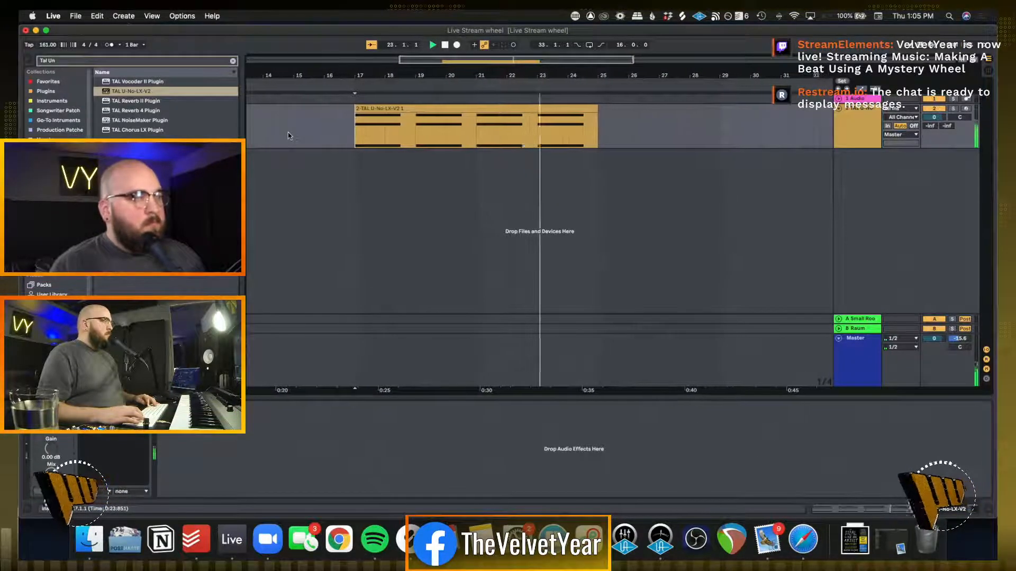
{"action": "key", "text": "space"}
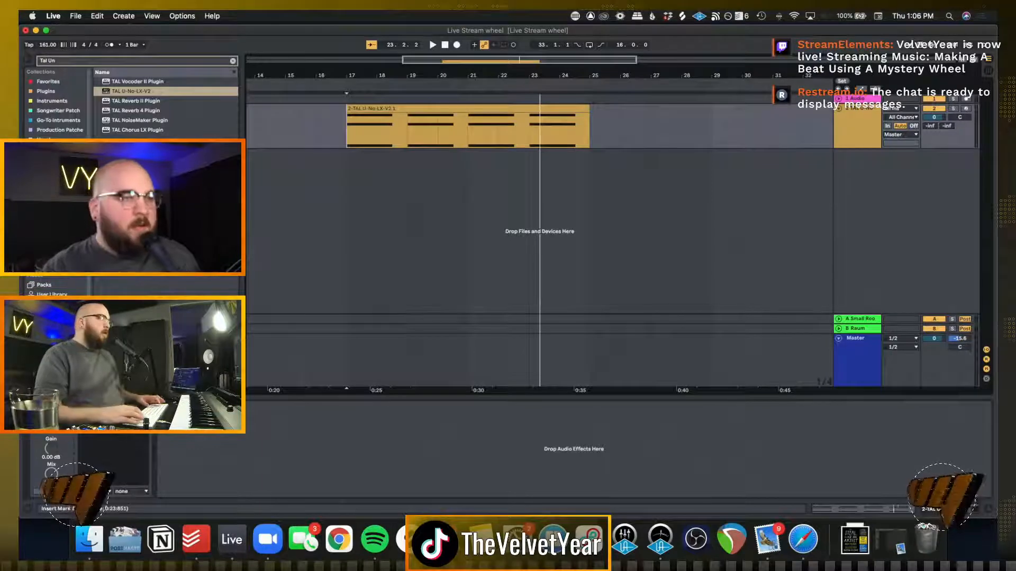
{"action": "key", "text": "space"}
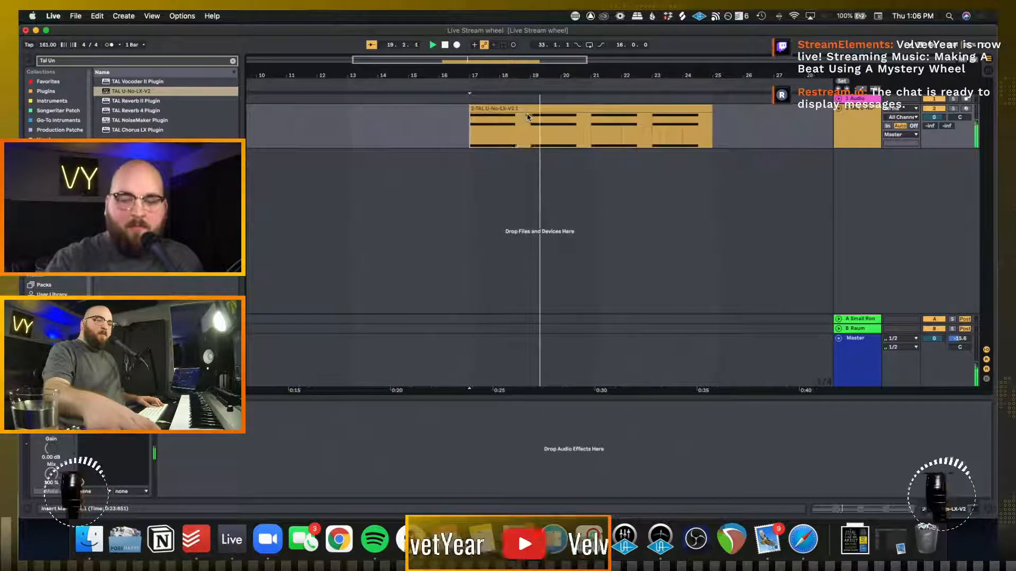
{"action": "key", "text": "space"}
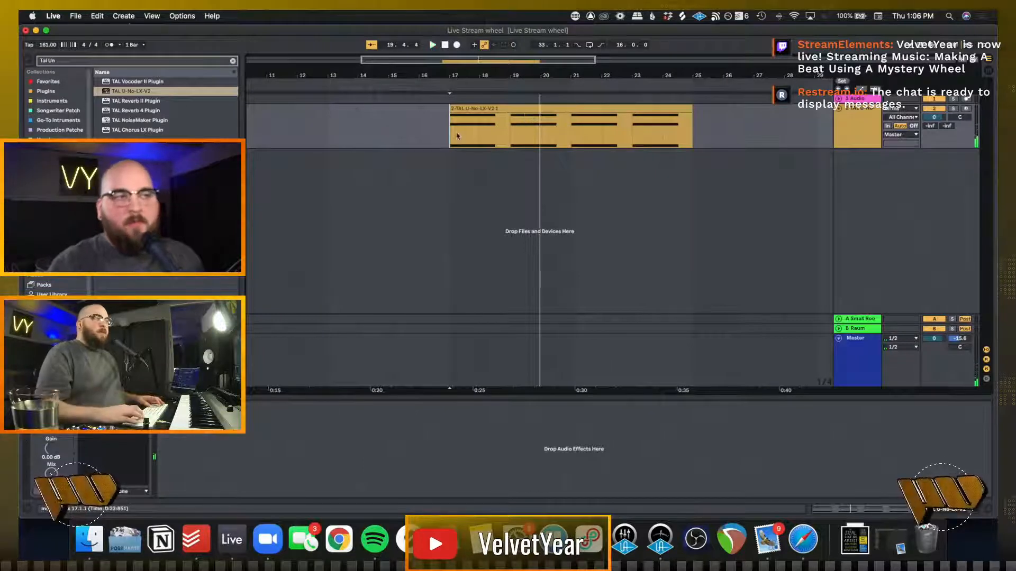
{"action": "left_click", "coordinate": [444, 126]}
{"action": "key", "text": "space"}
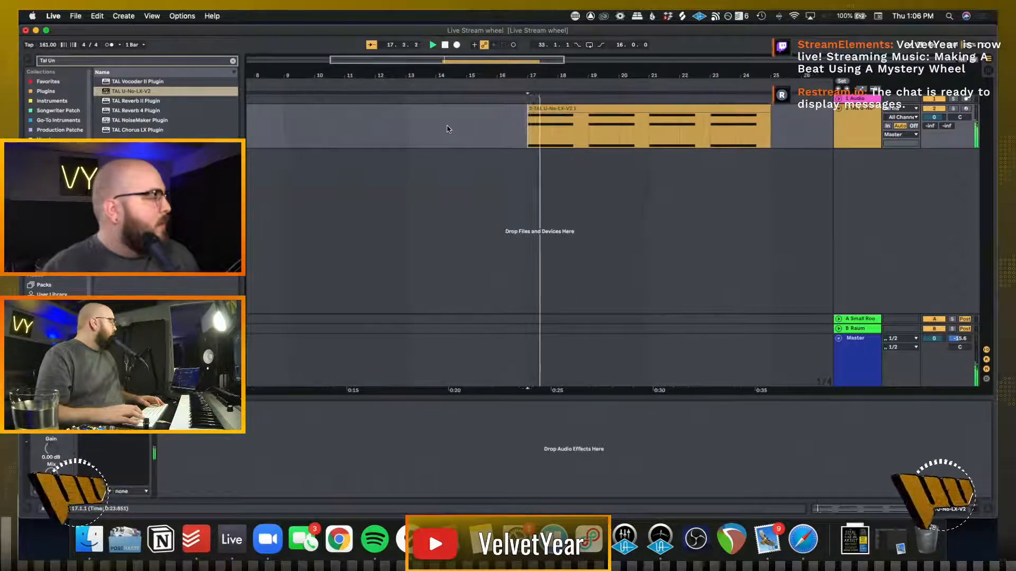
{"action": "key", "text": "space"}
{"action": "key", "text": "space"}
{"action": "key", "text": "space"}
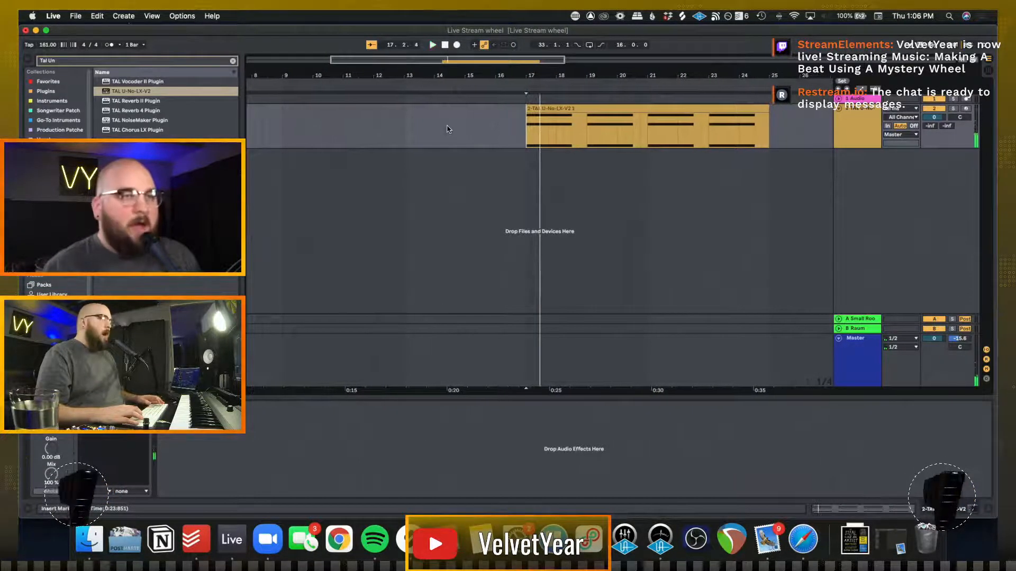
{"action": "scroll", "coordinate": [533, 130], "scroll_direction": "right", "scroll_amount": 2}
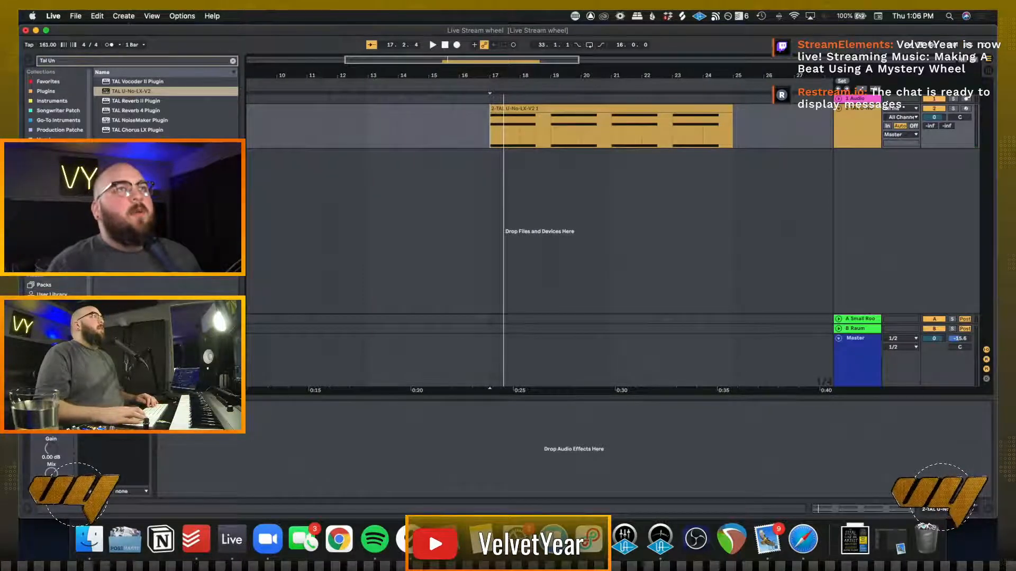
Switch to the Picker Wheel page in Safari and look through its site menu and the content below the wheel
{"action": "left_click_drag", "start_coordinate": [266, 560], "coordinate": [207, 34]}
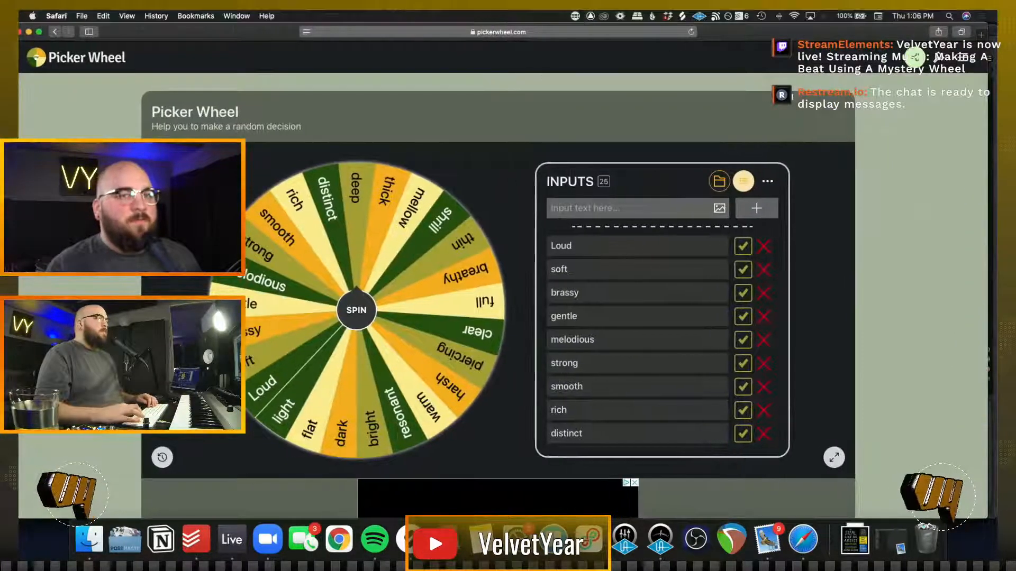
{"action": "left_click", "coordinate": [964, 57]}
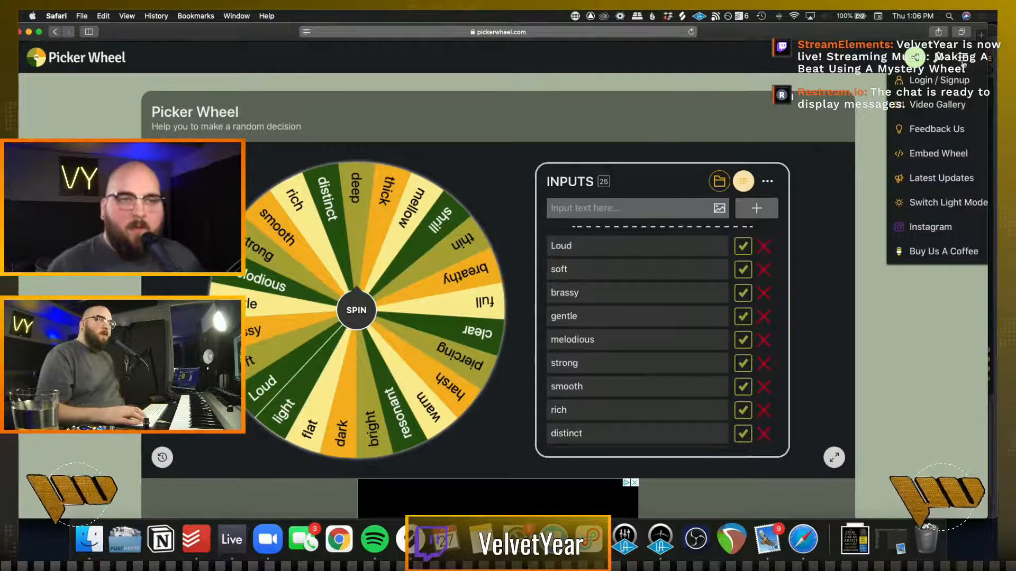
{"action": "left_click", "coordinate": [926, 344]}
{"action": "scroll", "coordinate": [925, 347], "scroll_direction": "down", "scroll_amount": 5}
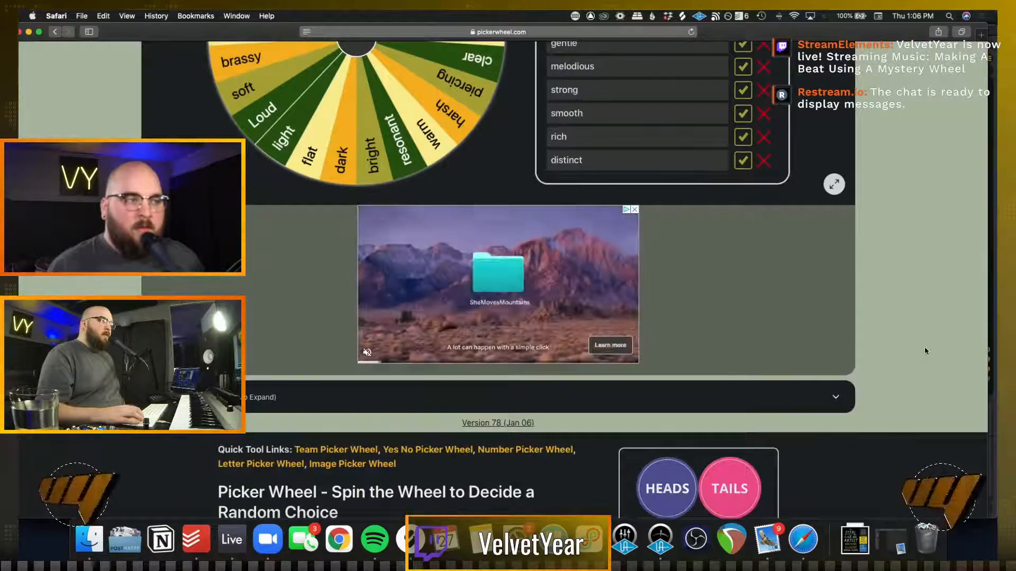
{"action": "scroll", "coordinate": [925, 348], "scroll_direction": "up", "scroll_amount": 5}
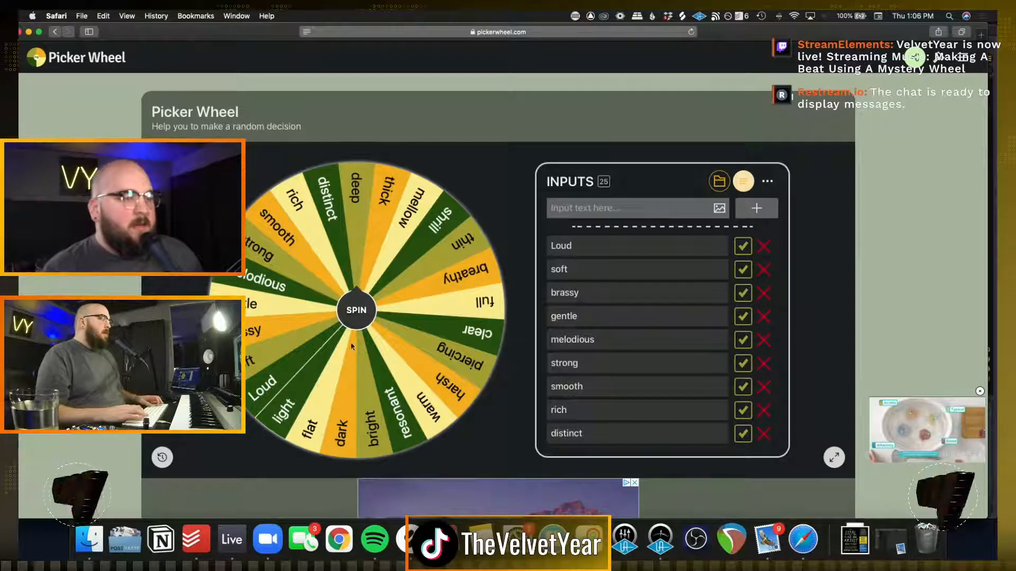
Spin the Picker Wheel in Safari for a random sound descriptor, dismiss the result and return to Ableton Live
{"action": "left_click", "coordinate": [232, 540]}
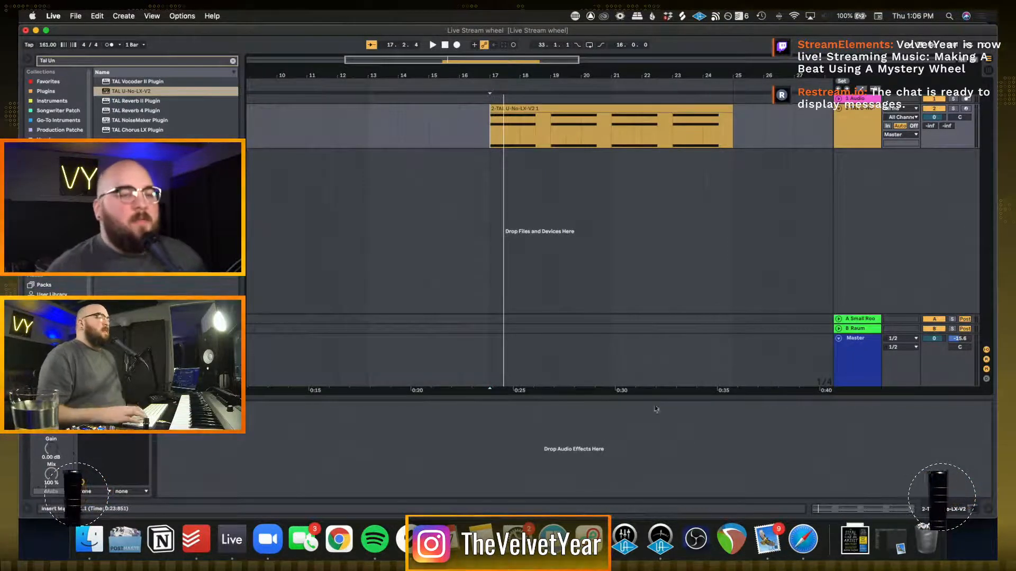
{"action": "left_click", "coordinate": [803, 540]}
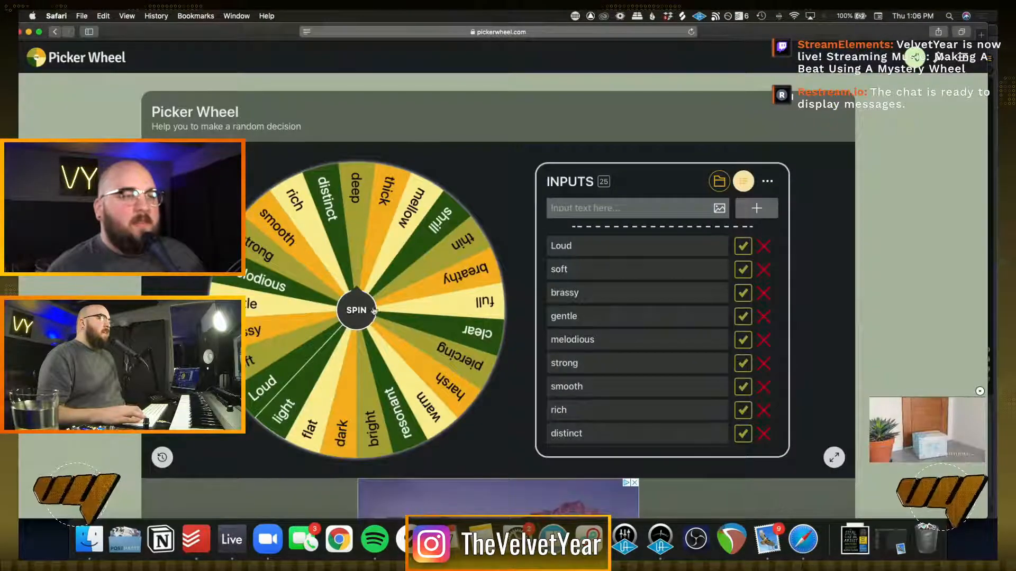
{"action": "left_click", "coordinate": [363, 309]}
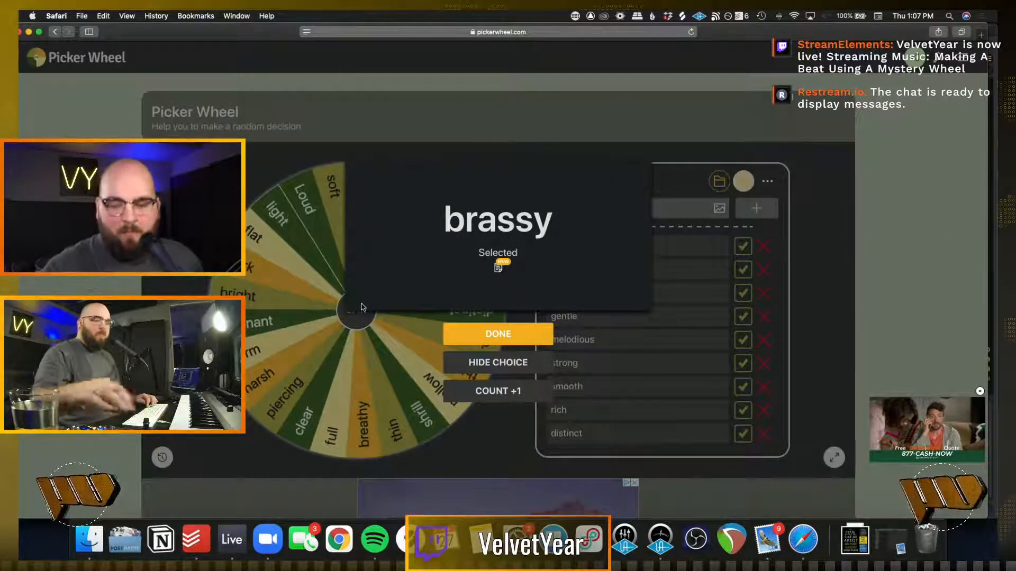
{"action": "left_click", "coordinate": [513, 344]}
{"action": "left_click", "coordinate": [231, 540]}
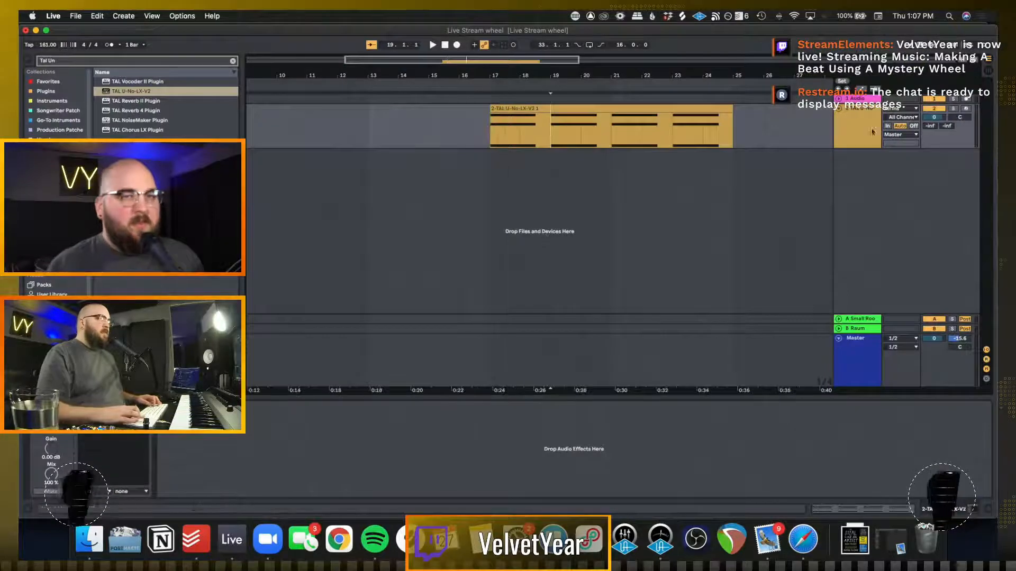
Duplicate the chord synth track and delete the copied clip and instrument, leaving an empty MIDI track below the original
{"action": "key", "text": "super+d"}
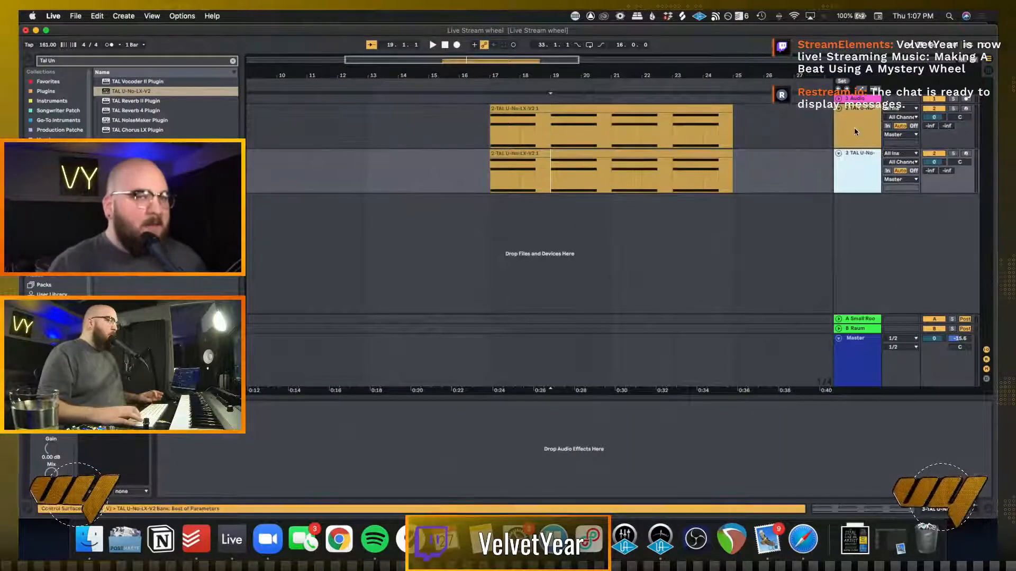
{"action": "left_click", "coordinate": [698, 154]}
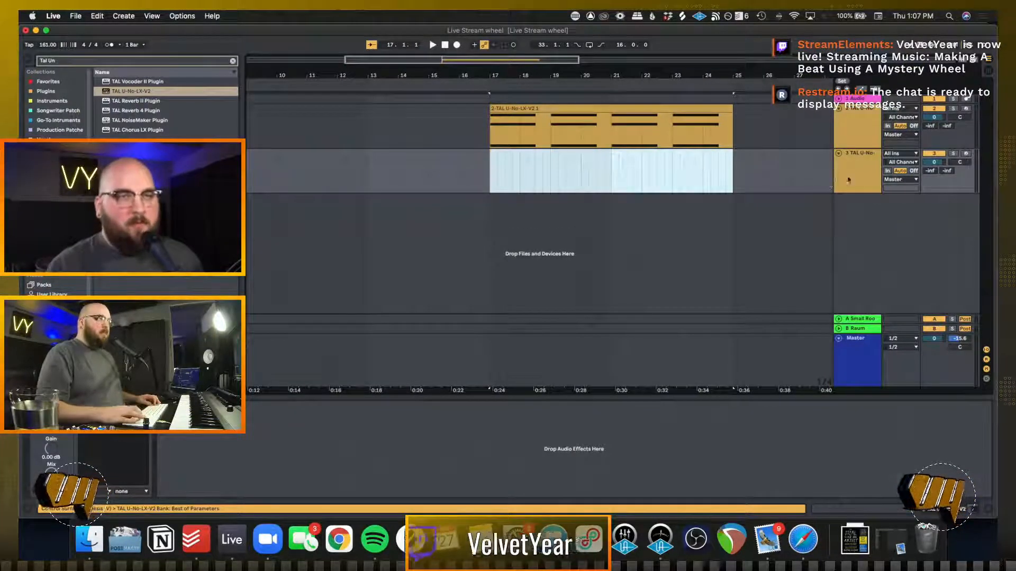
{"action": "left_click", "coordinate": [445, 177]}
{"action": "left_click", "coordinate": [496, 154]}
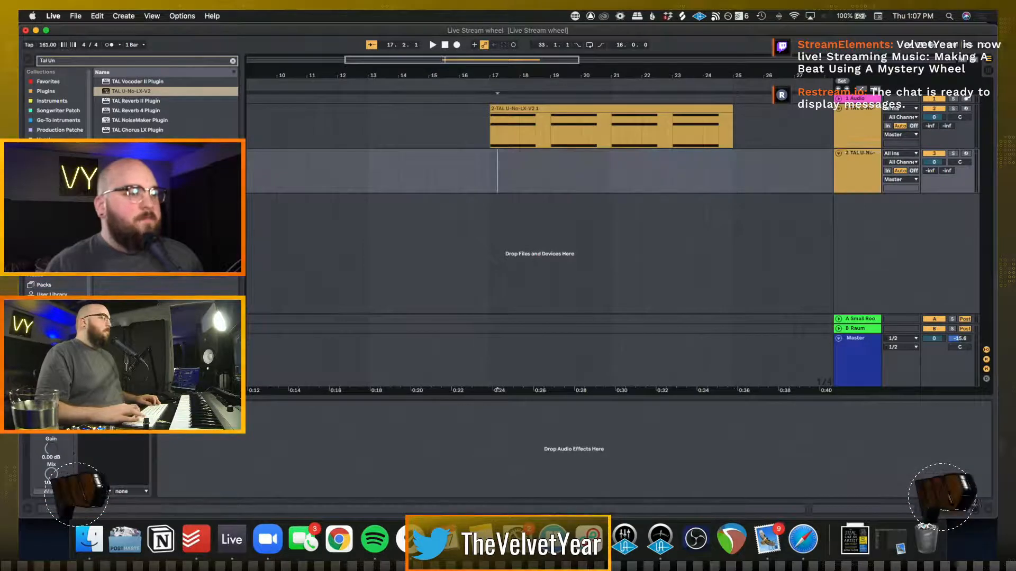
{"action": "key", "text": "Delete"}
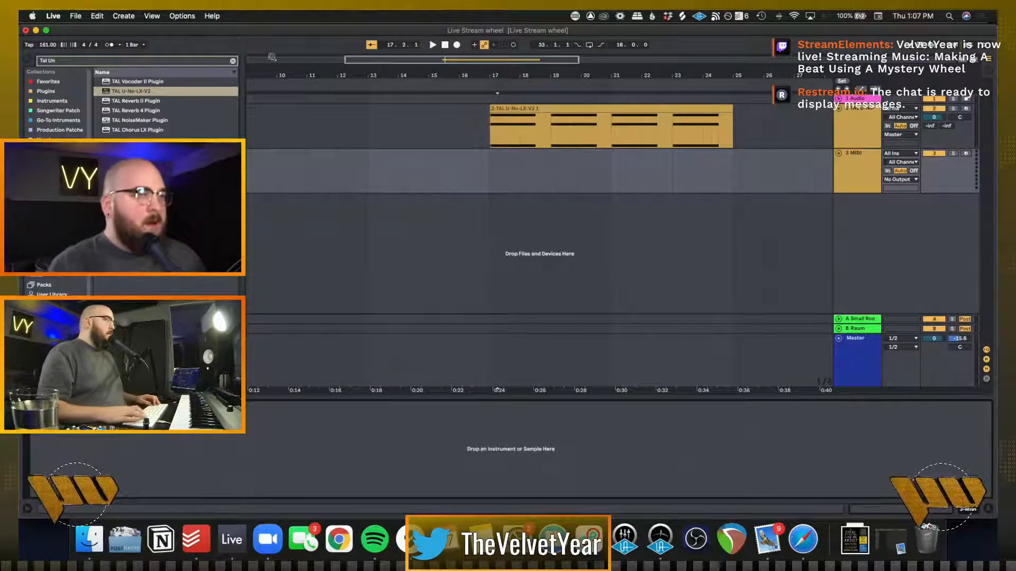
Search the browser for "u-he" and load the Repro-5 synth onto the empty MIDI track
{"action": "left_click", "coordinate": [233, 61]}
{"action": "type", "text": "u"}
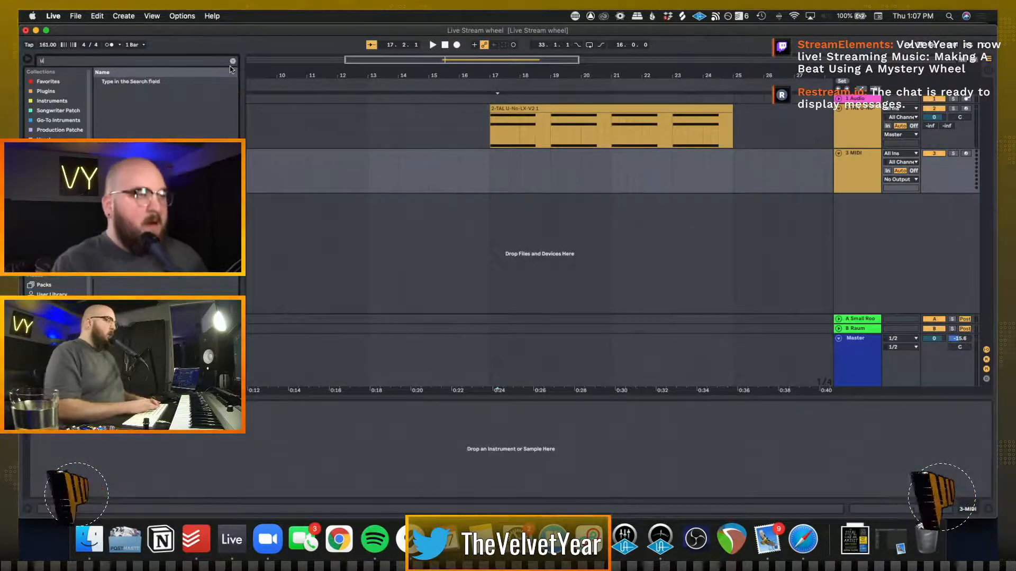
{"action": "type", "text": "he"}
{"action": "key", "text": "Return"}
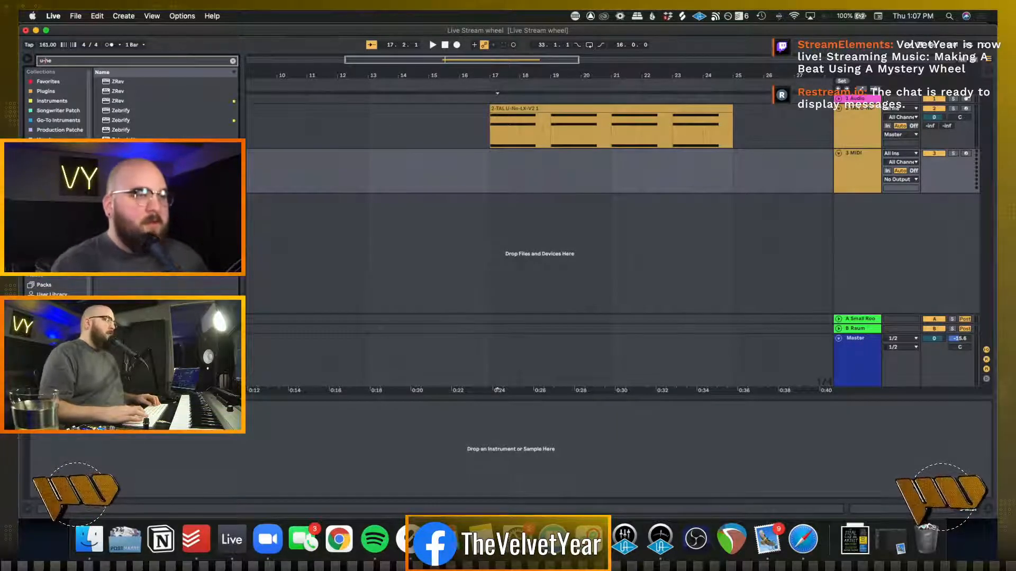
{"action": "left_click_drag", "start_coordinate": [541, 182], "coordinate": [542, 183]}
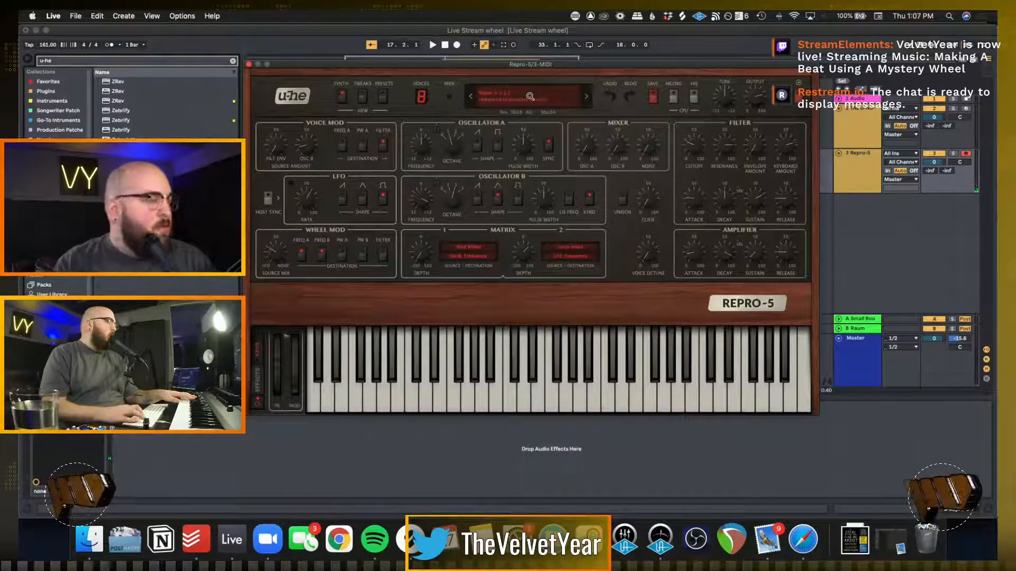
Open Repro-5's preset browser and look through its directory of preset folders
{"action": "left_click", "coordinate": [530, 96]}
{"action": "left_click", "coordinate": [491, 109]}
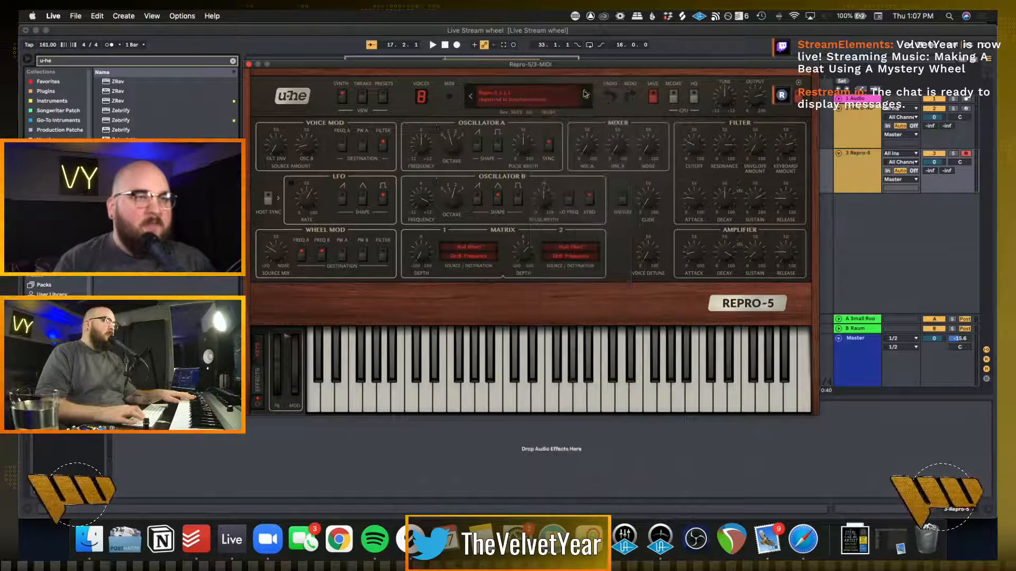
{"action": "left_click", "coordinate": [384, 98]}
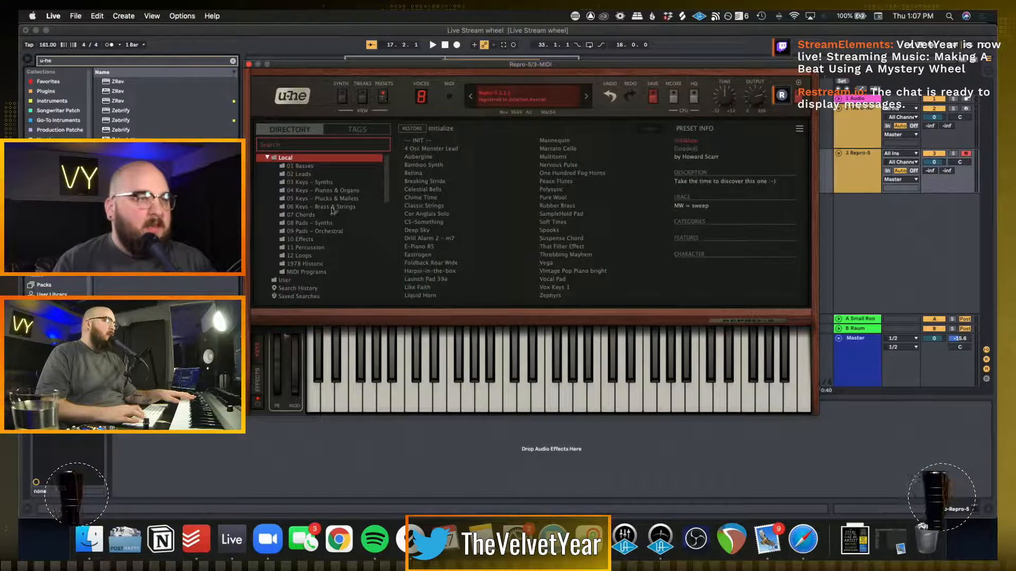
{"action": "scroll", "coordinate": [313, 242], "scroll_direction": "down", "scroll_amount": 10}
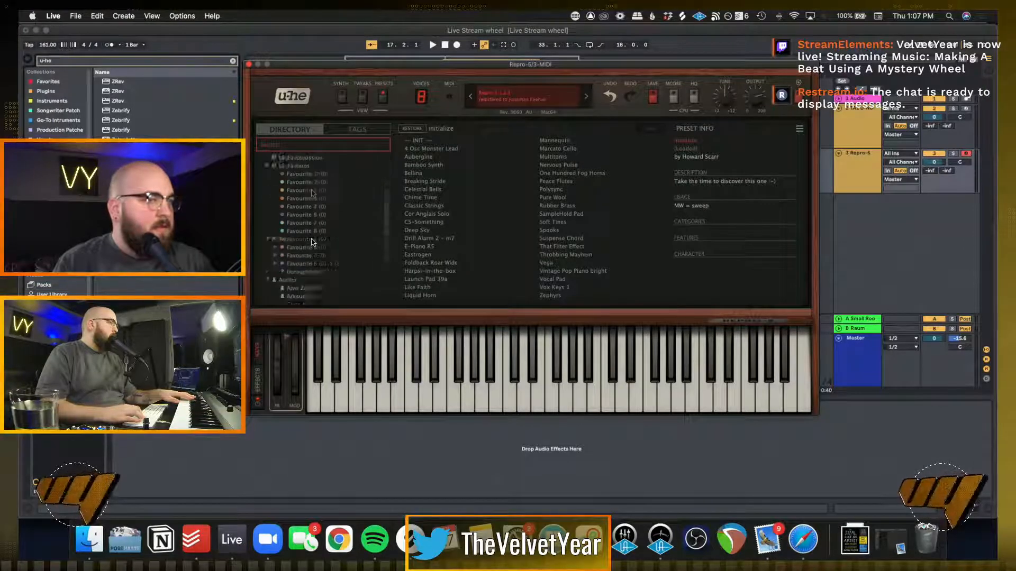
{"action": "scroll", "coordinate": [312, 242], "scroll_direction": "down", "scroll_amount": 10}
{"action": "scroll", "coordinate": [313, 242], "scroll_direction": "up", "scroll_amount": 20}
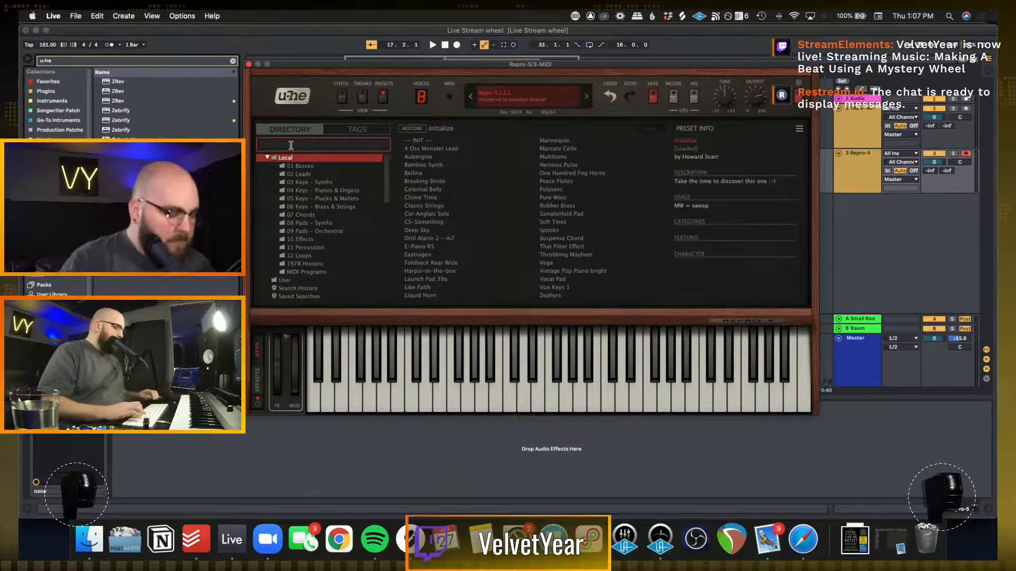
Search Repro-5's presets for "brassy", and look at the 02 Leads folder and the preset tags
{"action": "type", "text": "brassy"}
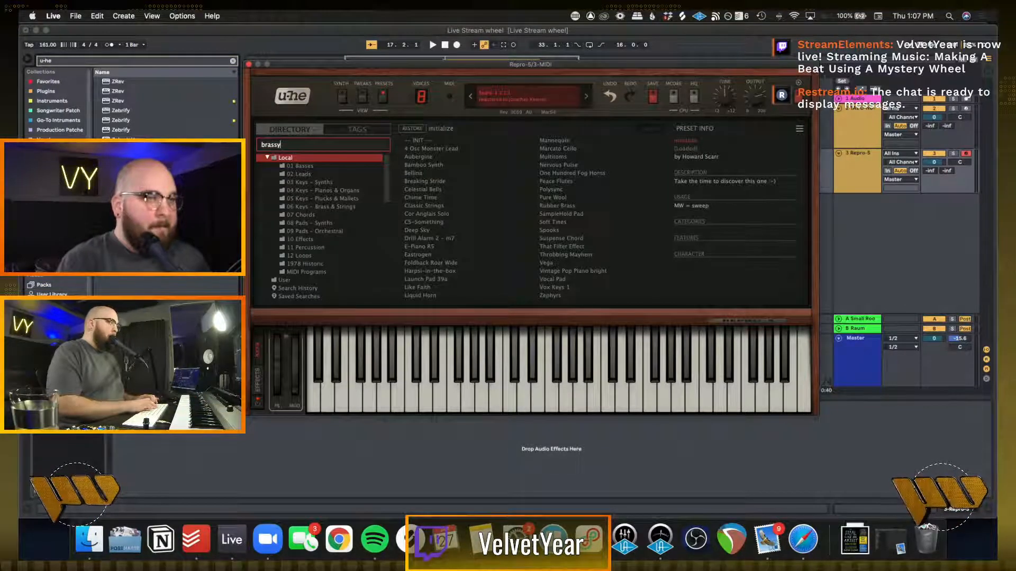
{"action": "left_click", "coordinate": [312, 172]}
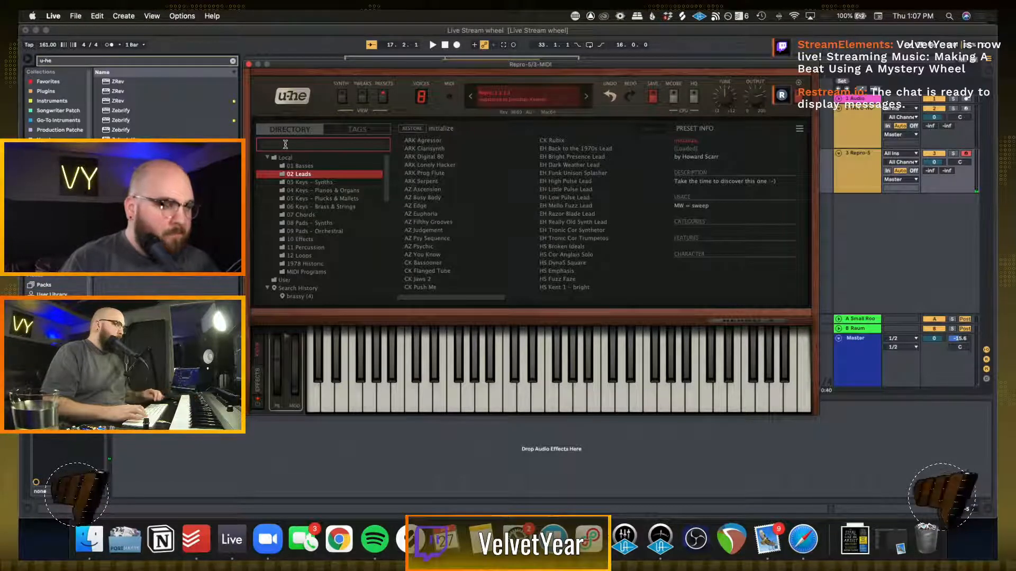
{"action": "left_click", "coordinate": [351, 130]}
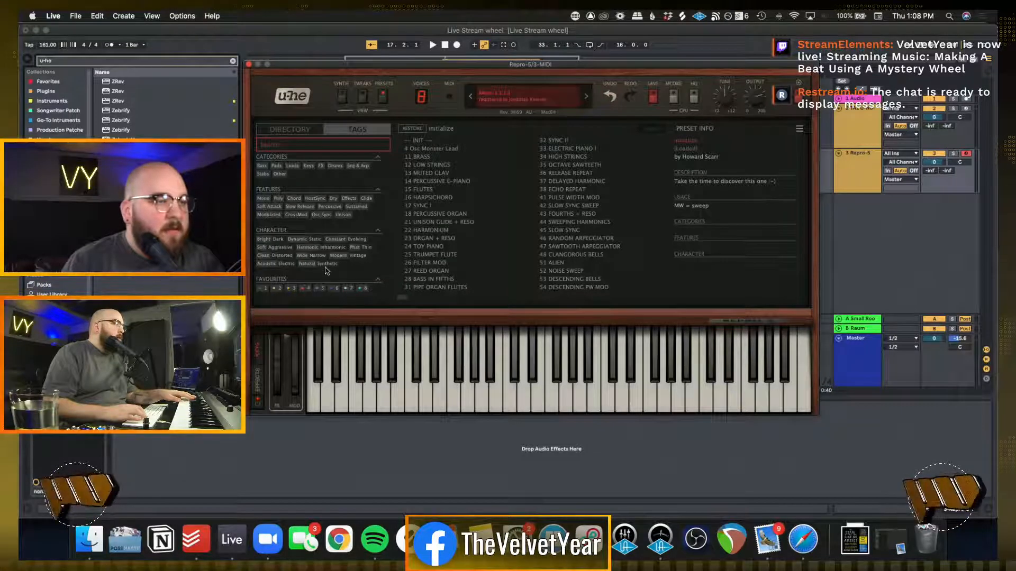
Search Repro-5's presets for "brass" and load the 11 BRASS preset
{"action": "left_click", "coordinate": [287, 143]}
{"action": "type", "text": "bra"}
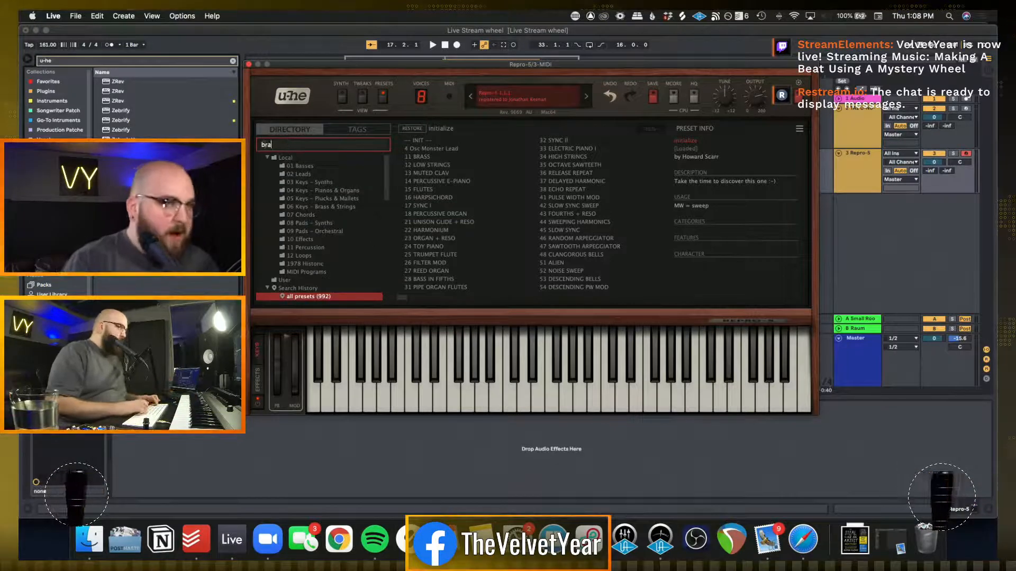
{"action": "type", "text": "ss"}
{"action": "key", "text": "Return"}
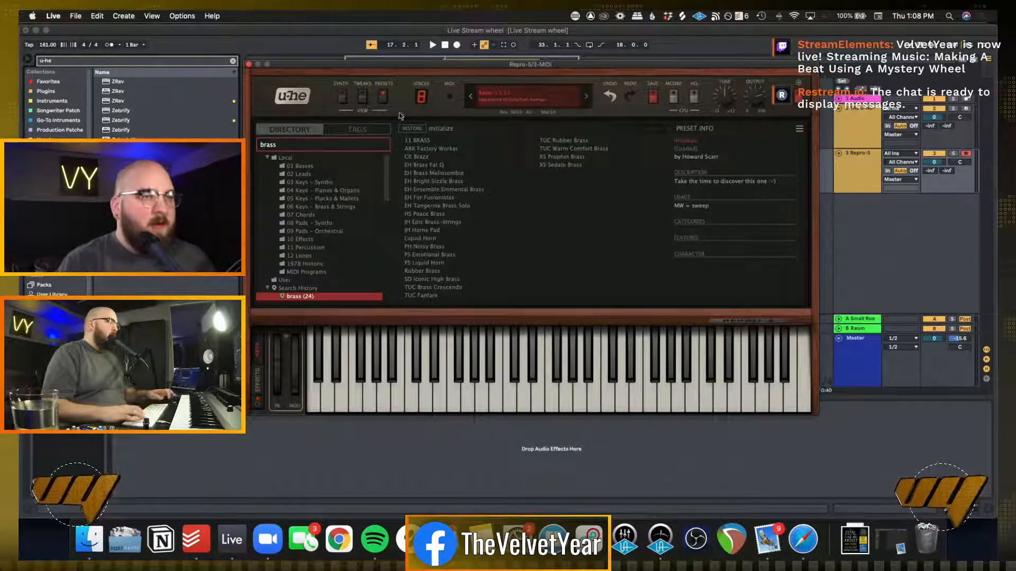
{"action": "left_click", "coordinate": [422, 141]}
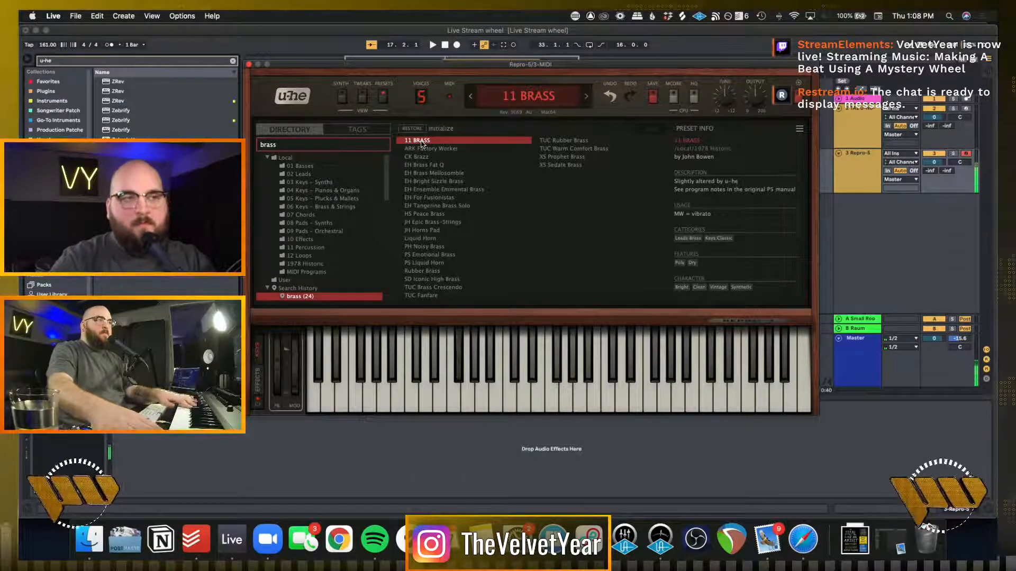
Move the synth window off the arrangement, loop bars 17 to 25 around the chord clip and start playback
{"action": "left_click", "coordinate": [845, 261]}
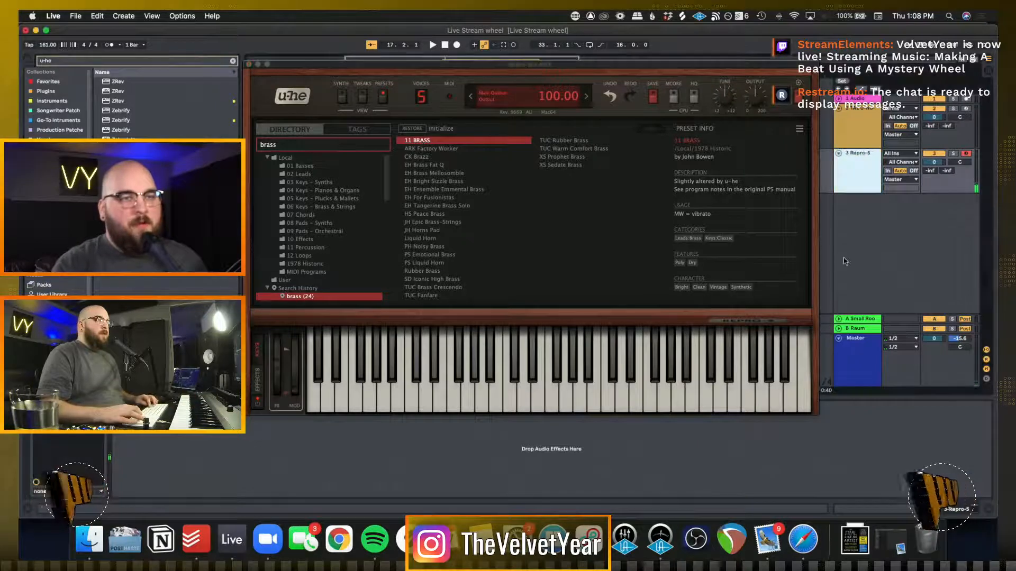
{"action": "left_click_drag", "start_coordinate": [491, 64], "coordinate": [449, 228]}
{"action": "left_click", "coordinate": [488, 128]}
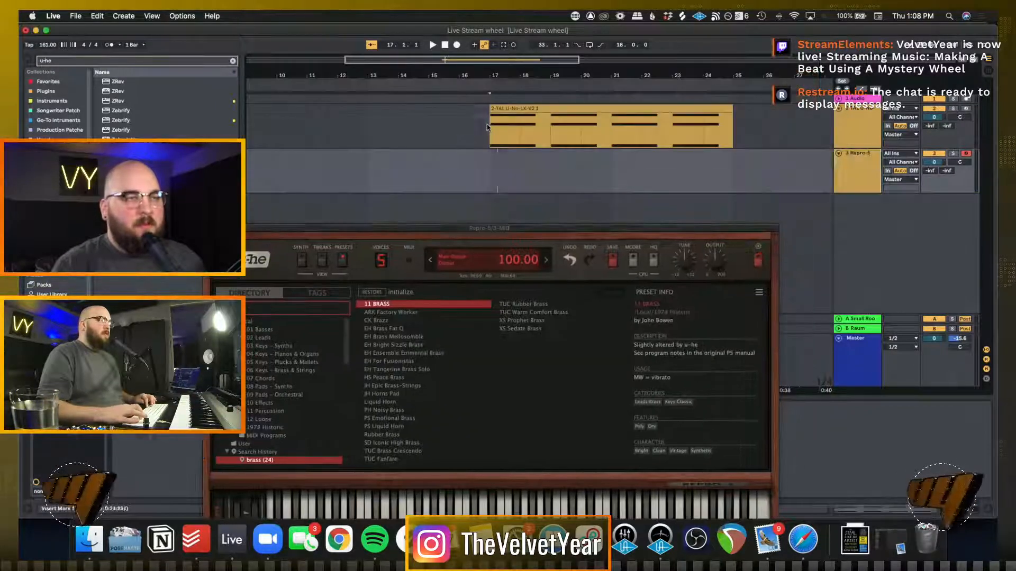
{"action": "left_click_drag", "start_coordinate": [487, 127], "coordinate": [711, 127]}
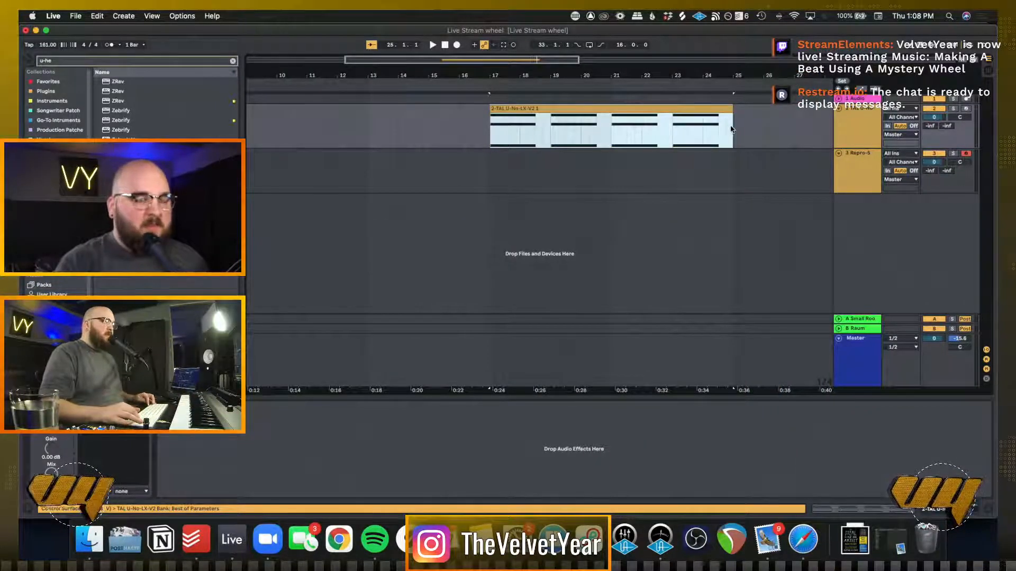
{"action": "key", "text": "super+l"}
{"action": "key", "text": "space"}
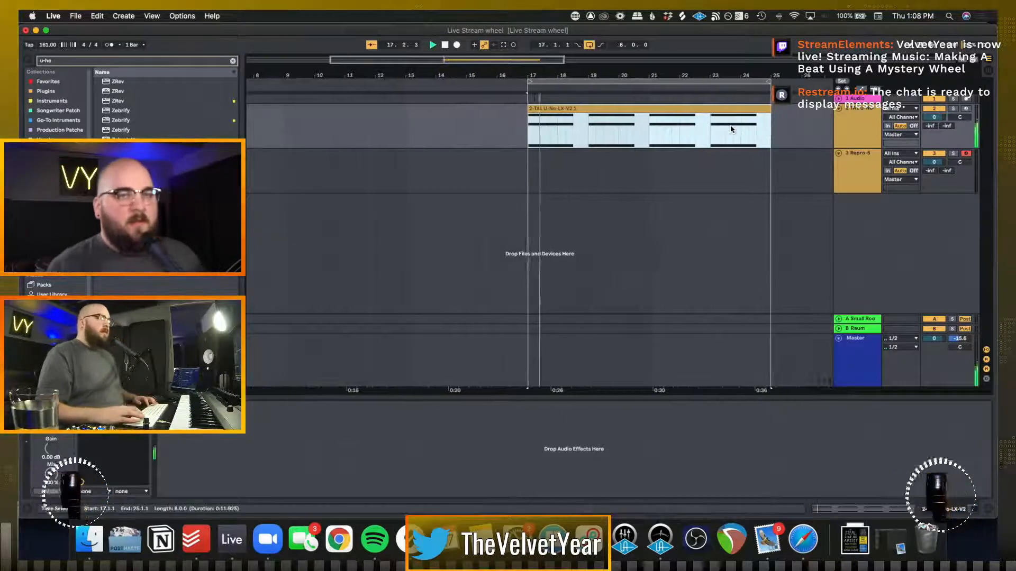
Load Repro-5's EH Tangerine Brass Solo preset, try it against the looping chords, and stop playback with the arrangement uncovered
{"action": "left_click", "coordinate": [868, 174]}
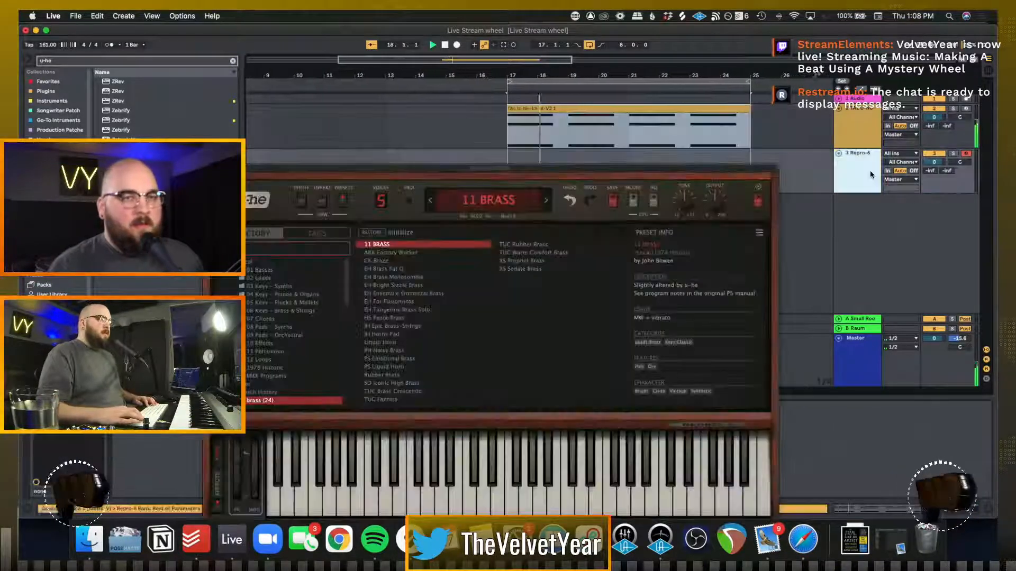
{"action": "left_click", "coordinate": [398, 311]}
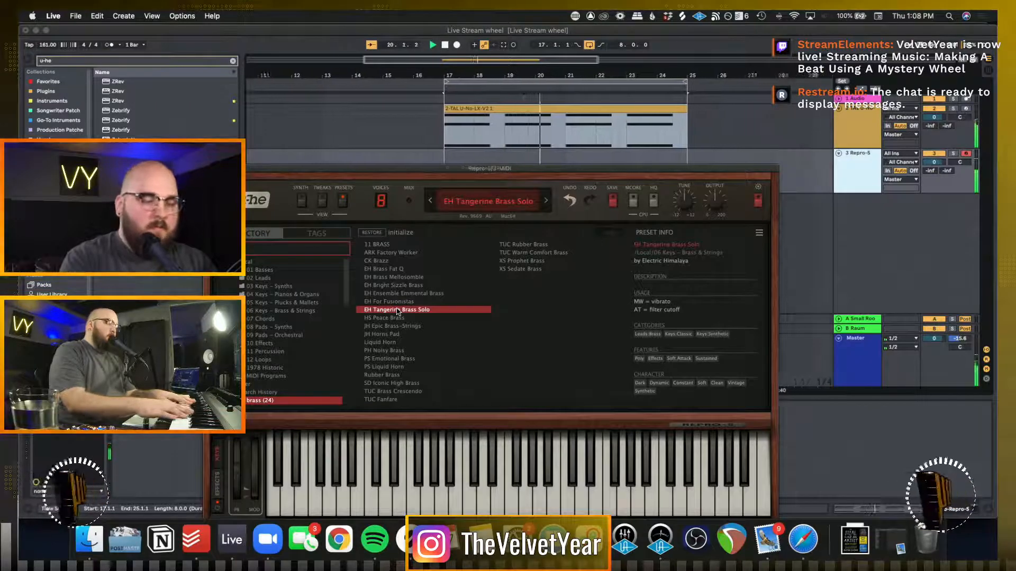
{"action": "left_click_drag", "start_coordinate": [286, 169], "coordinate": [246, 302]}
{"action": "key", "text": "space"}
Turn on the metronome and record a brass melody on the Repro-5 track from bar 17
{"action": "left_click", "coordinate": [397, 174]}
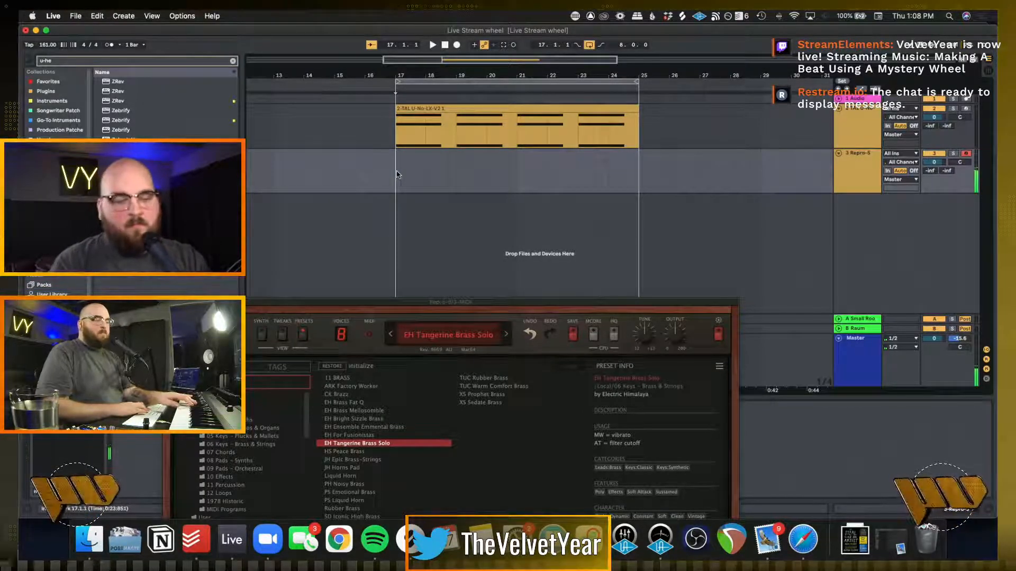
{"action": "key", "text": "o"}
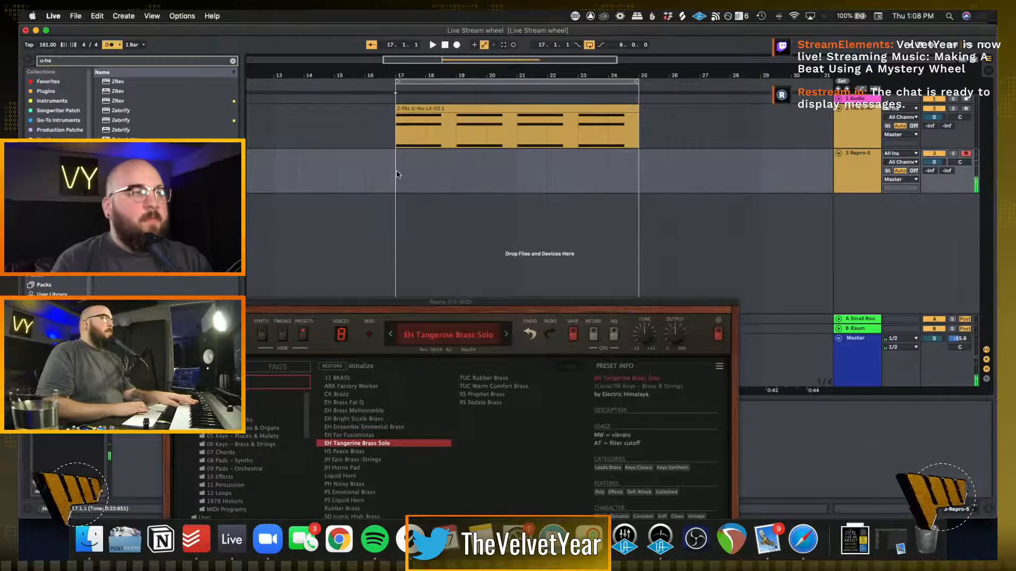
{"action": "key", "text": "space"}
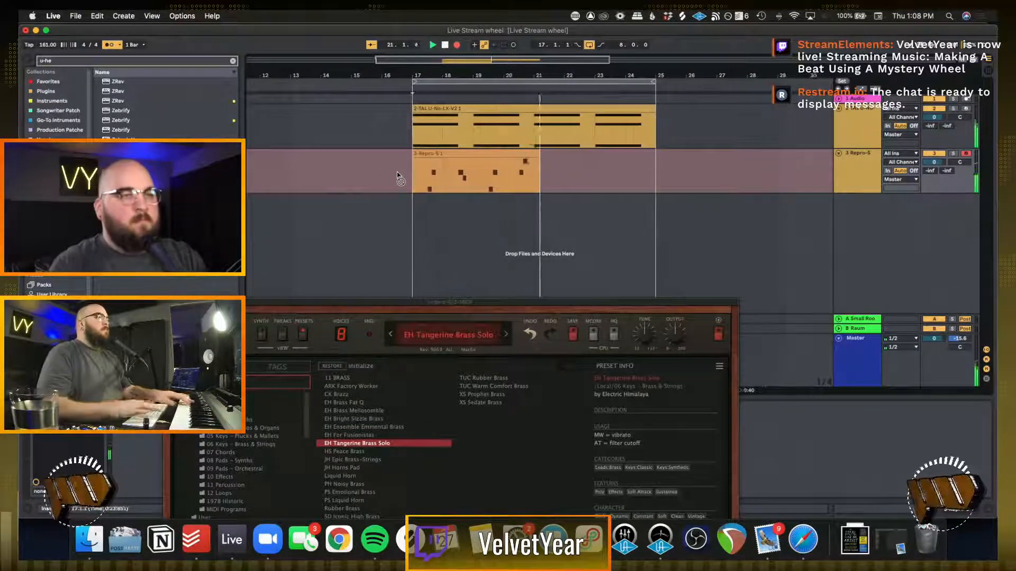
Open the recorded Repro-5 clip, select all its notes and close the note editor
{"action": "double_click", "coordinate": [472, 189]}
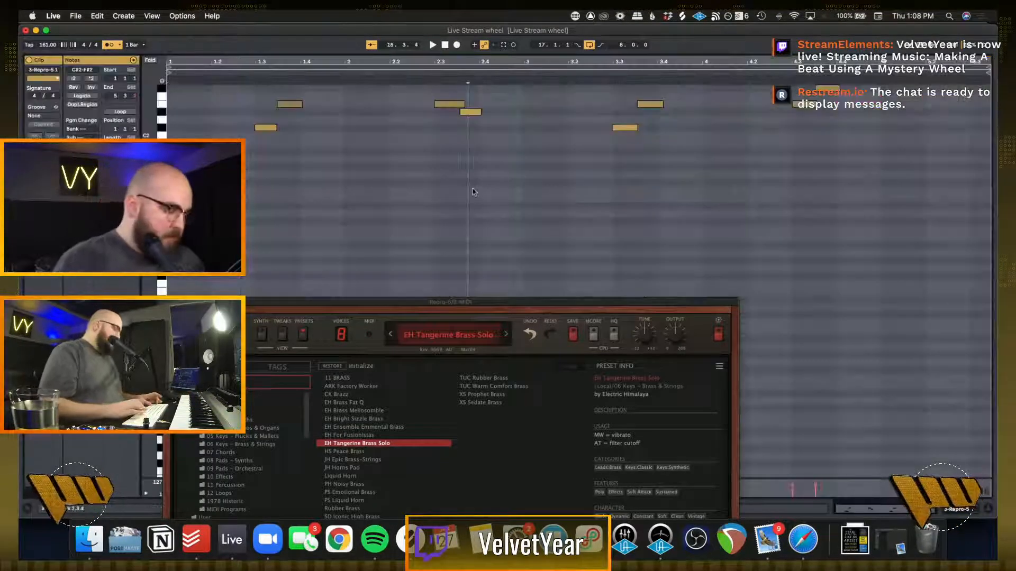
{"action": "key", "text": "super+a"}
{"action": "left_click", "coordinate": [473, 192]}
{"action": "key", "text": "shift+Tab"}
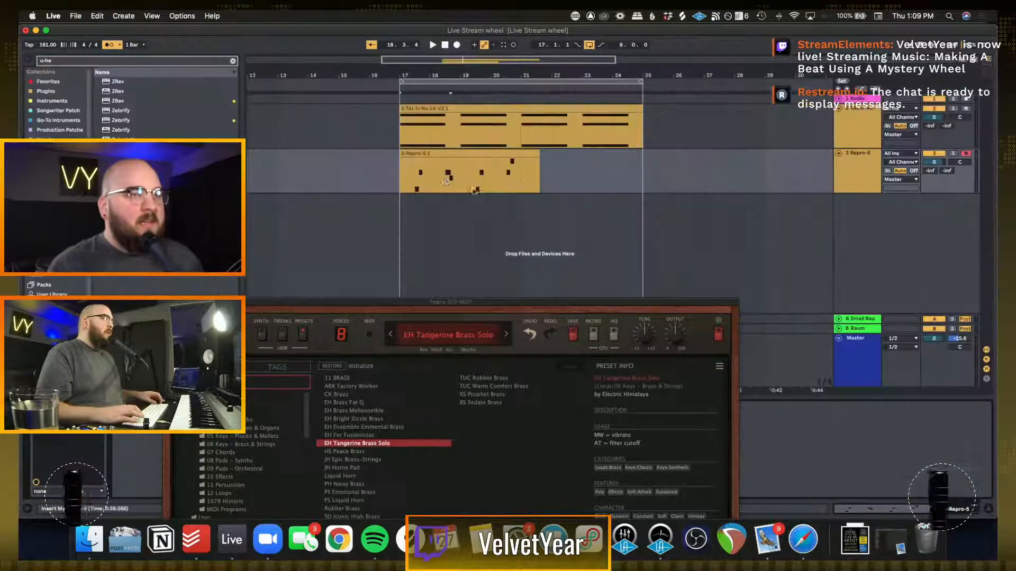
Duplicate the first four bars of the brass clip, bars 17 to 21, to fill the eight-bar loop
{"action": "left_click", "coordinate": [402, 173]}
{"action": "left_click_drag", "start_coordinate": [539, 173], "coordinate": [522, 172]}
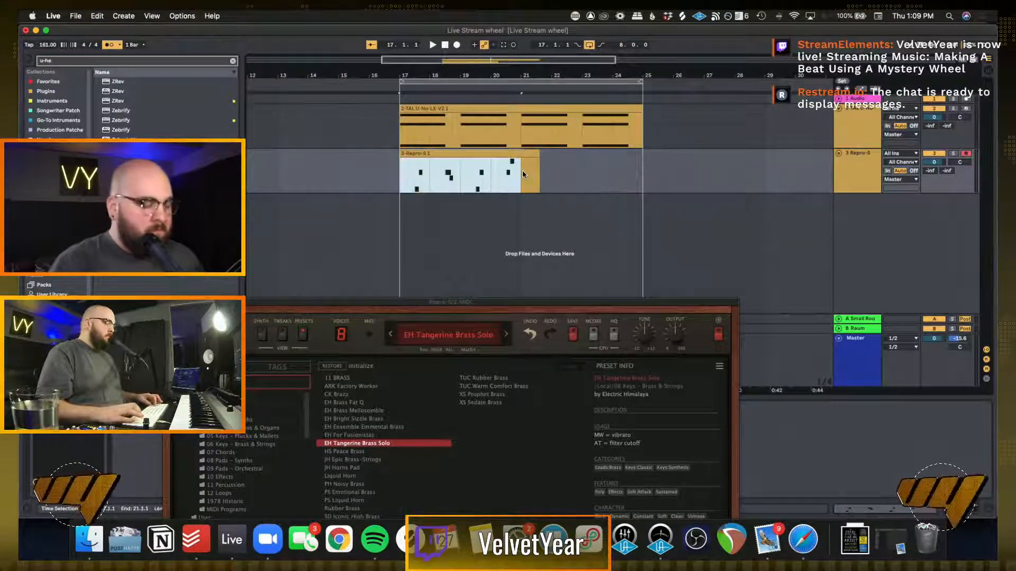
{"action": "key", "text": "super+d"}
Audition the duplicated brass part with the chords from bar 17, close the Repro-5 window and stop playback
{"action": "left_click", "coordinate": [398, 170]}
{"action": "key", "text": "space"}
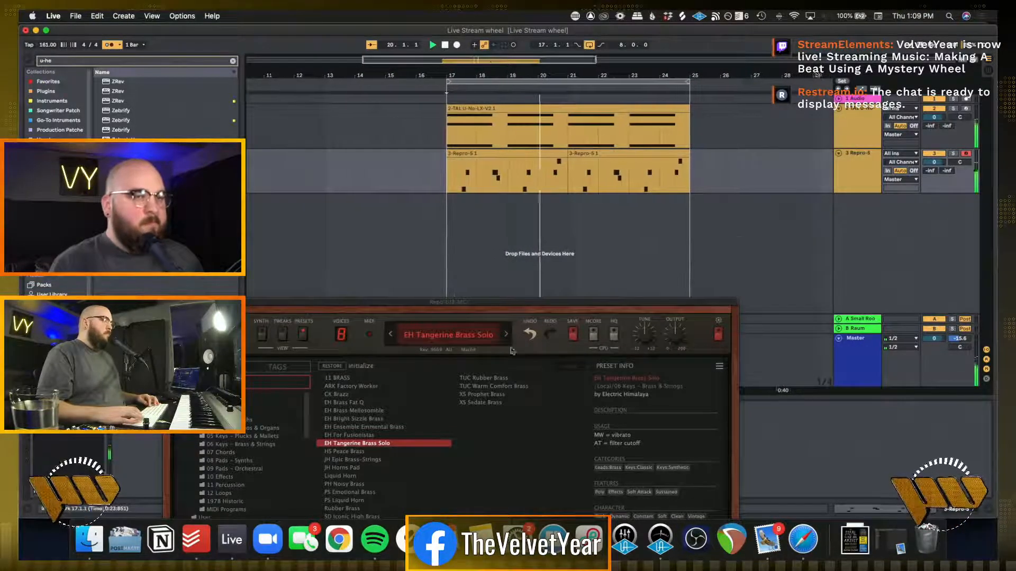
{"action": "left_click_drag", "start_coordinate": [458, 306], "coordinate": [475, 116]}
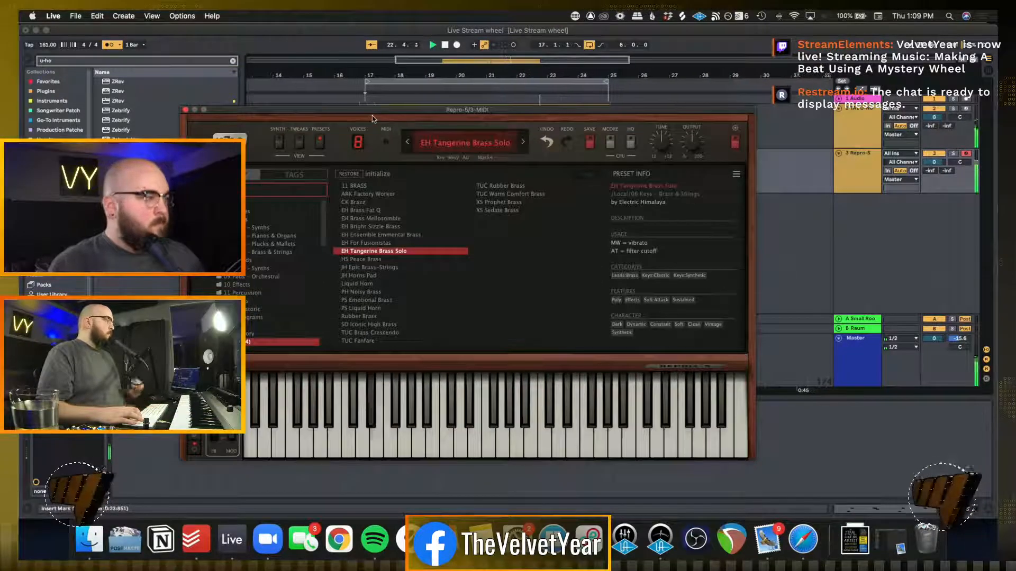
{"action": "left_click", "coordinate": [547, 267]}
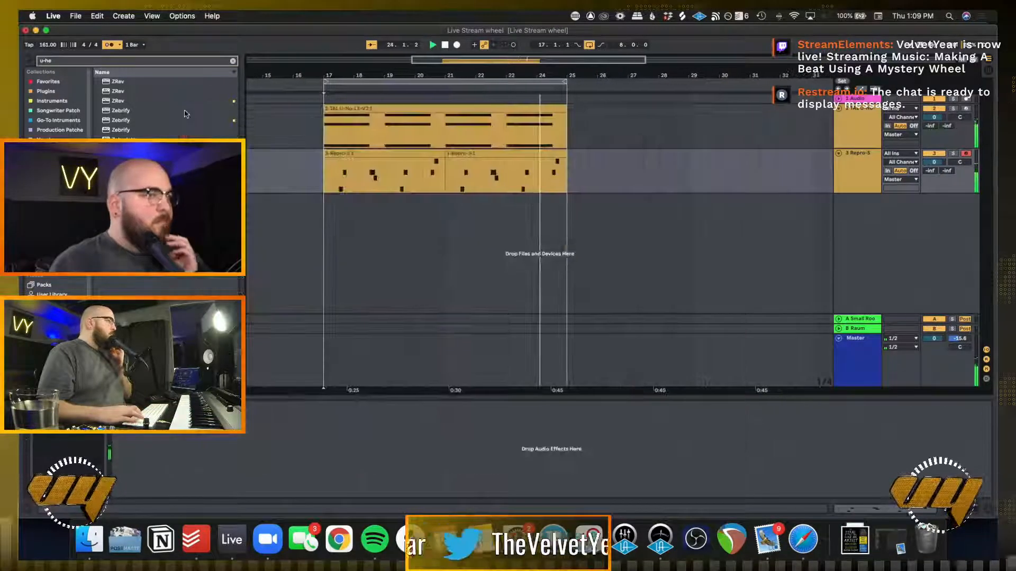
{"action": "key", "text": "space"}
Switch to the Picker Wheel page in Safari for another sound descriptor
{"action": "left_click", "coordinate": [650, 188]}
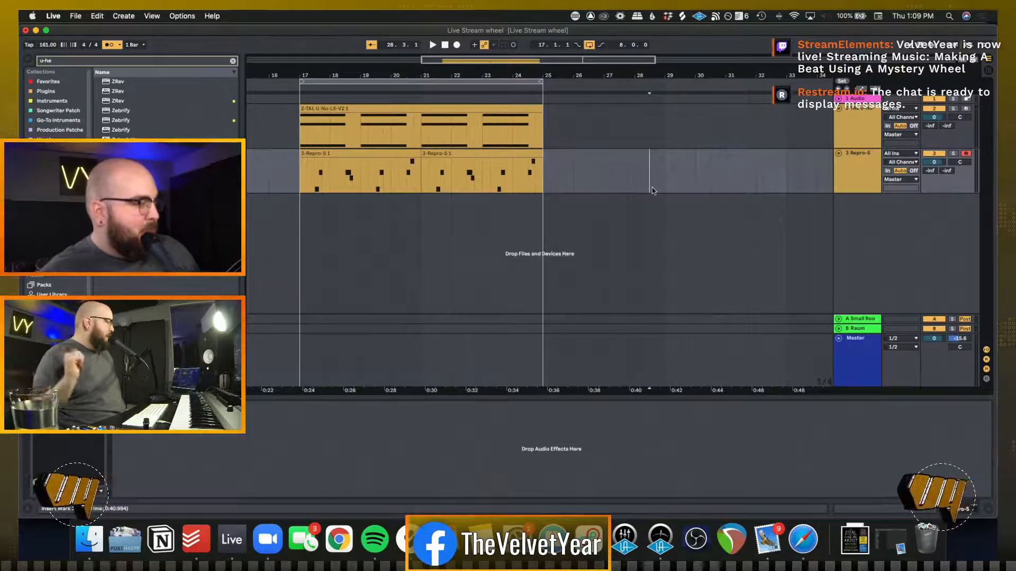
{"action": "left_click", "coordinate": [595, 171]}
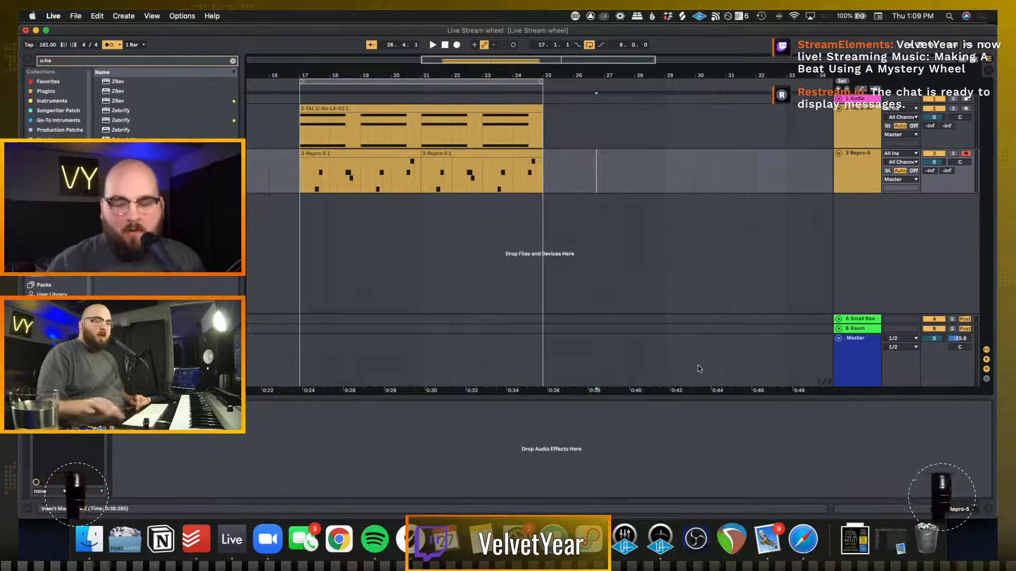
{"action": "left_click", "coordinate": [792, 538]}
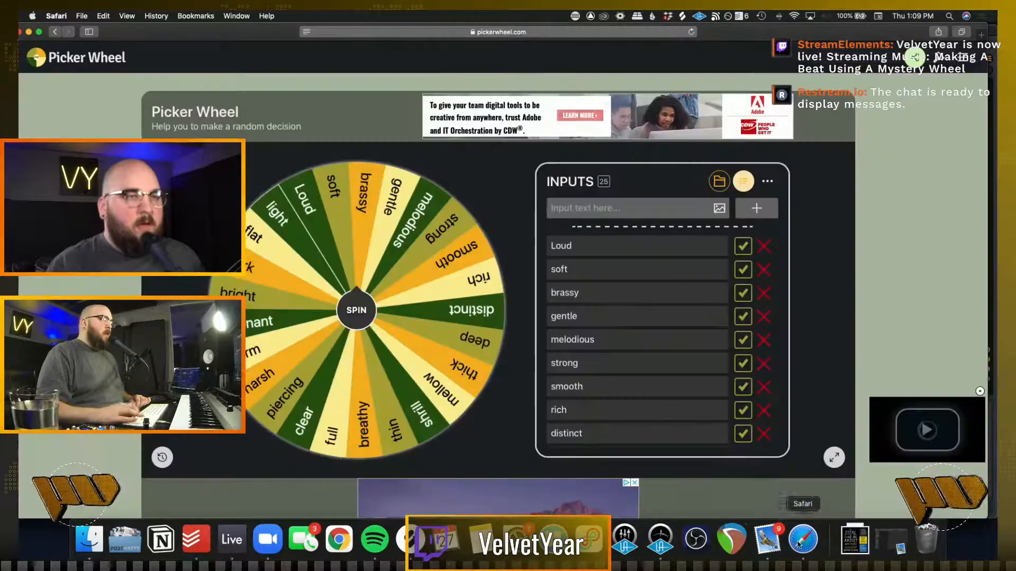
Spin the Picker Wheel for a new sound descriptor, dismiss the result and switch back to Ableton Live
{"action": "left_click", "coordinate": [357, 311]}
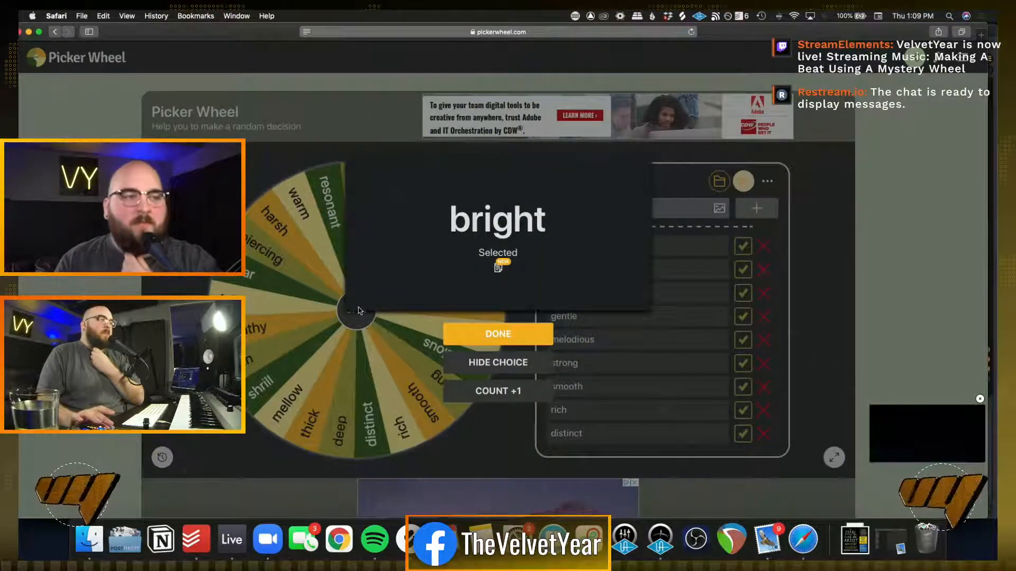
{"action": "left_click", "coordinate": [478, 333]}
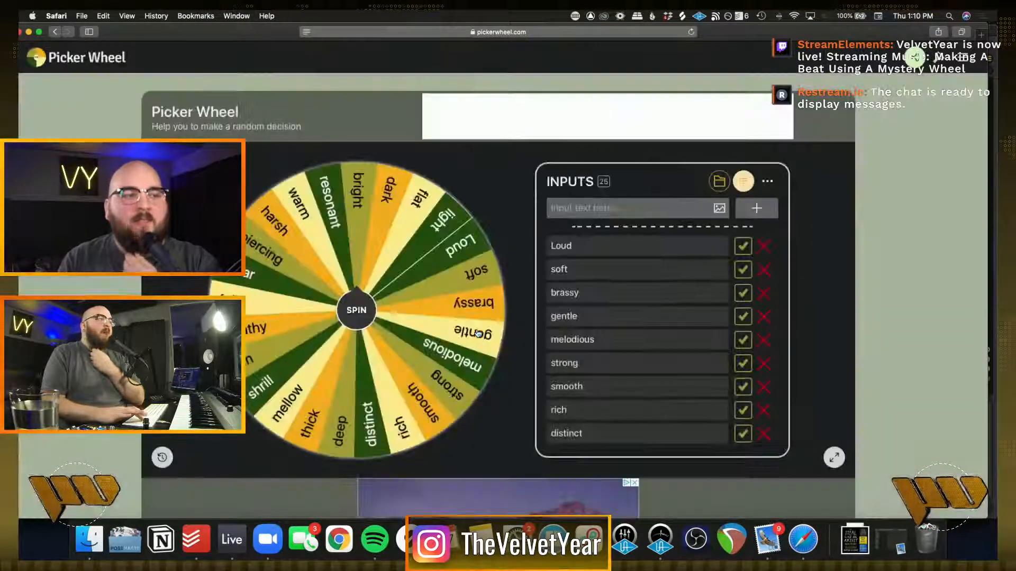
{"action": "left_click", "coordinate": [238, 537]}
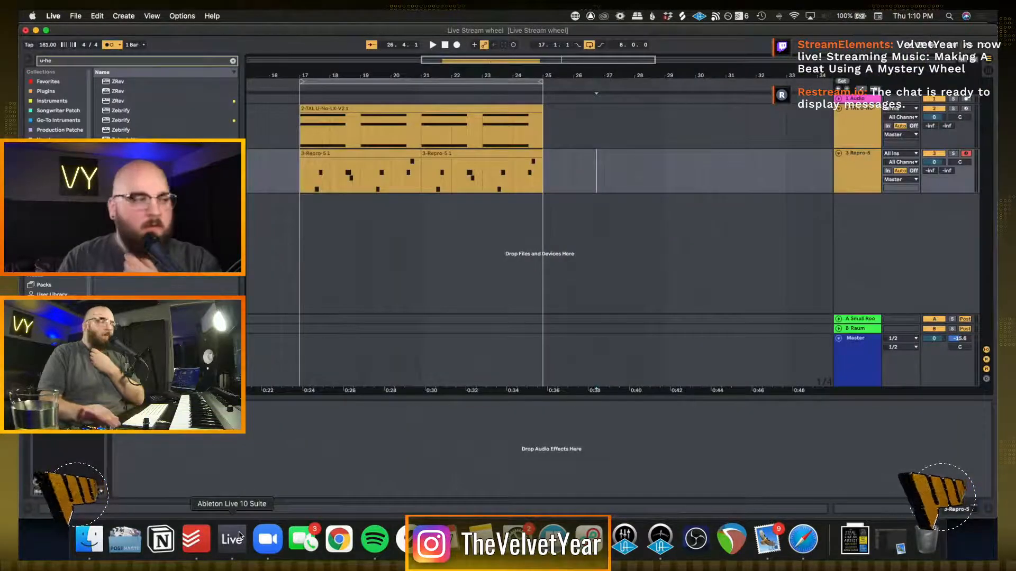
Add a new MIDI track below the Repro-5 track, search the browser for "sublab" and load SubLab on it
{"action": "left_click", "coordinate": [232, 60]}
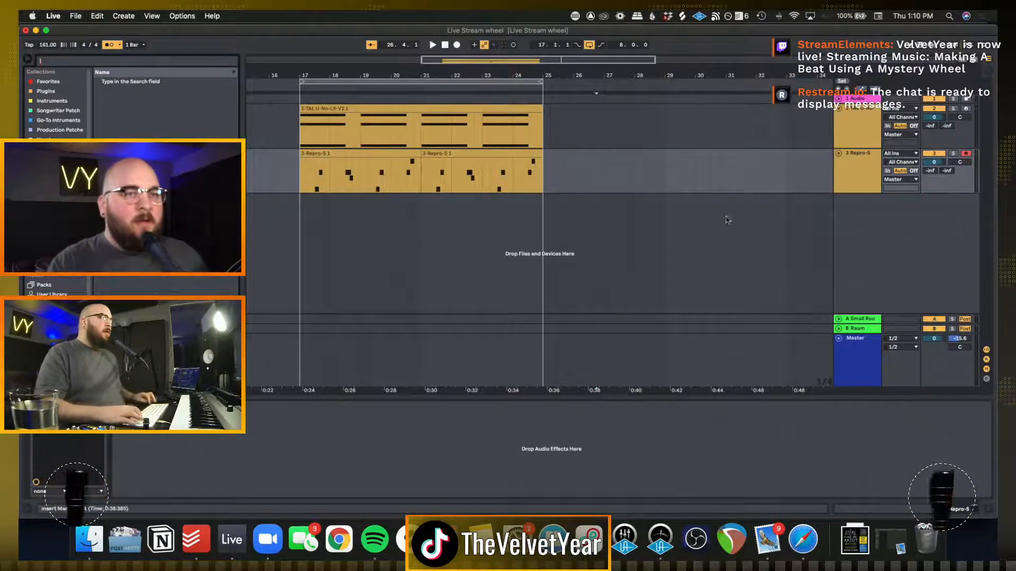
{"action": "left_click", "coordinate": [848, 171]}
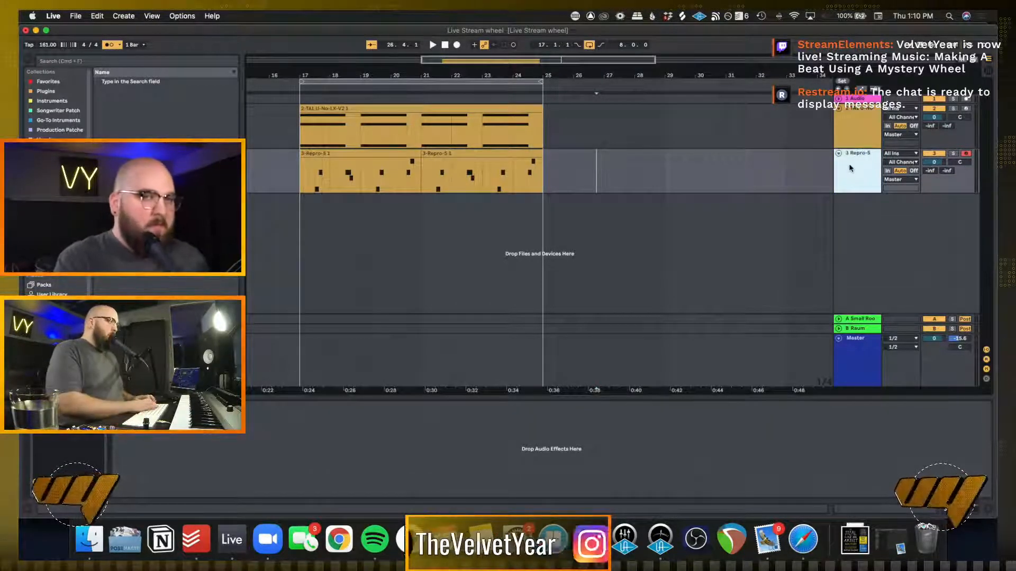
{"action": "key", "text": "super+shift+t"}
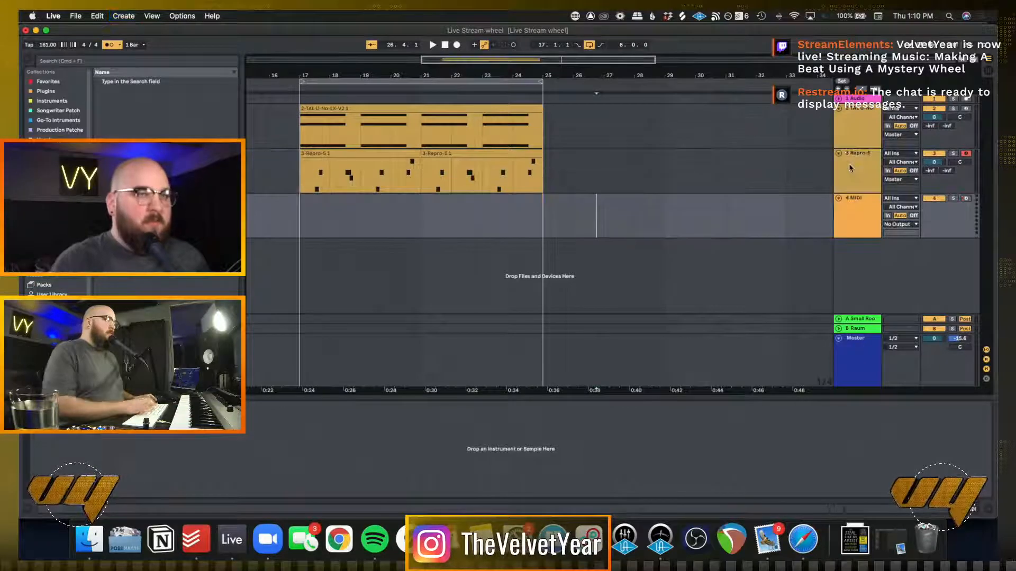
{"action": "left_click", "coordinate": [77, 60]}
{"action": "type", "text": "sublab"}
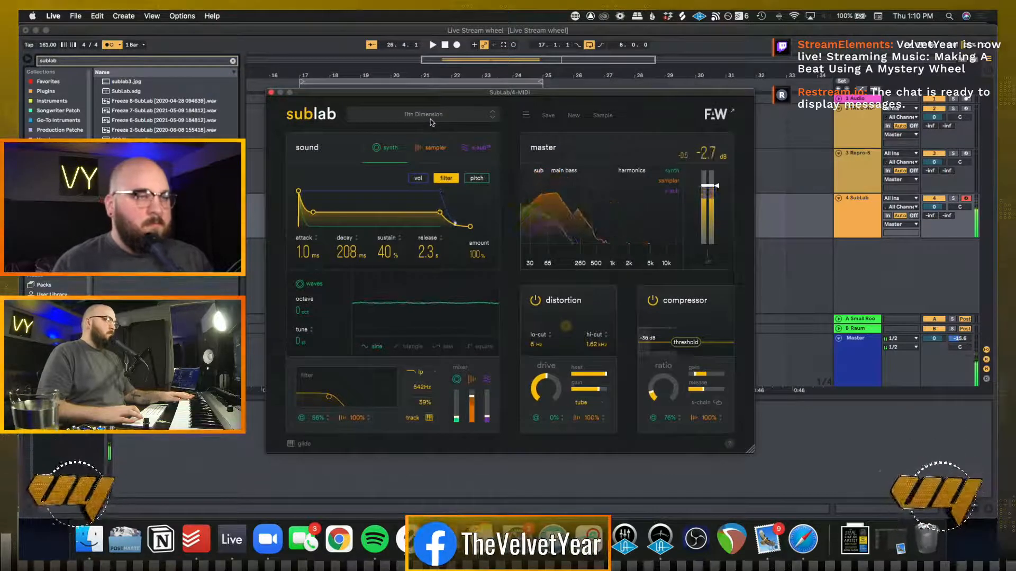
Open SubLab's preset list, set the SubLab track's volume to -13.5 dB and move the plugin window
{"action": "left_click", "coordinate": [430, 119]}
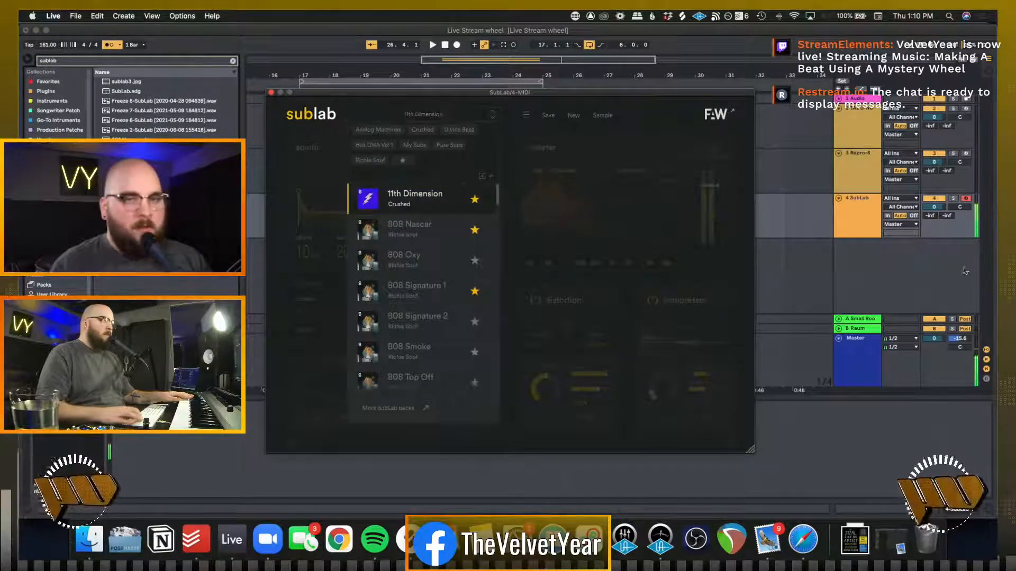
{"action": "left_click_drag", "start_coordinate": [934, 208], "coordinate": [935, 249]}
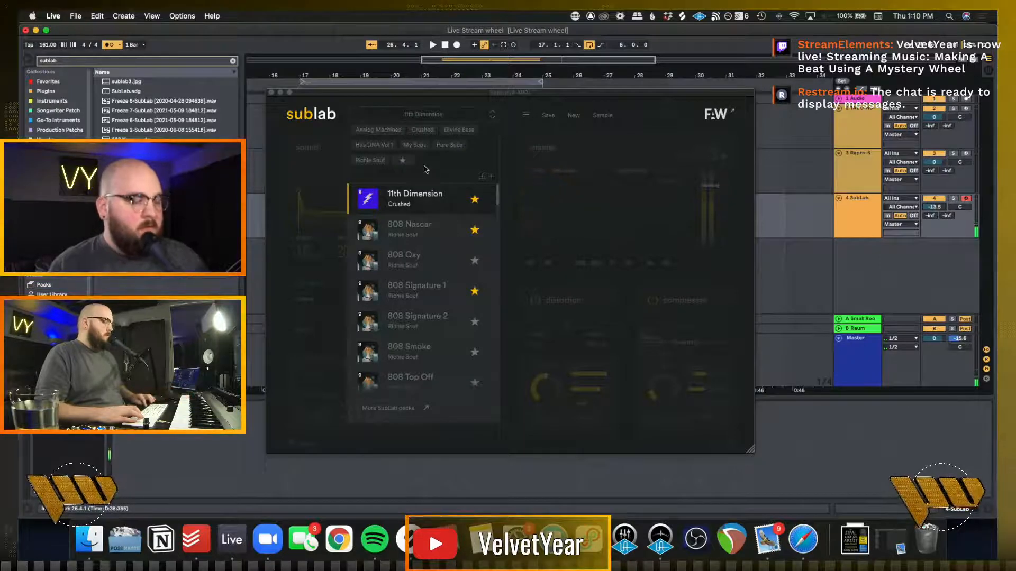
{"action": "key", "text": "space"}
{"action": "key", "text": "space"}
{"action": "left_click_drag", "start_coordinate": [420, 92], "coordinate": [463, 195]}
Play the existing chord and brass parts from bar 17
{"action": "scroll", "coordinate": [424, 148], "scroll_direction": "left", "scroll_amount": 1}
{"action": "scroll", "coordinate": [424, 149], "scroll_direction": "left", "scroll_amount": 5}
{"action": "left_click", "coordinate": [506, 127]}
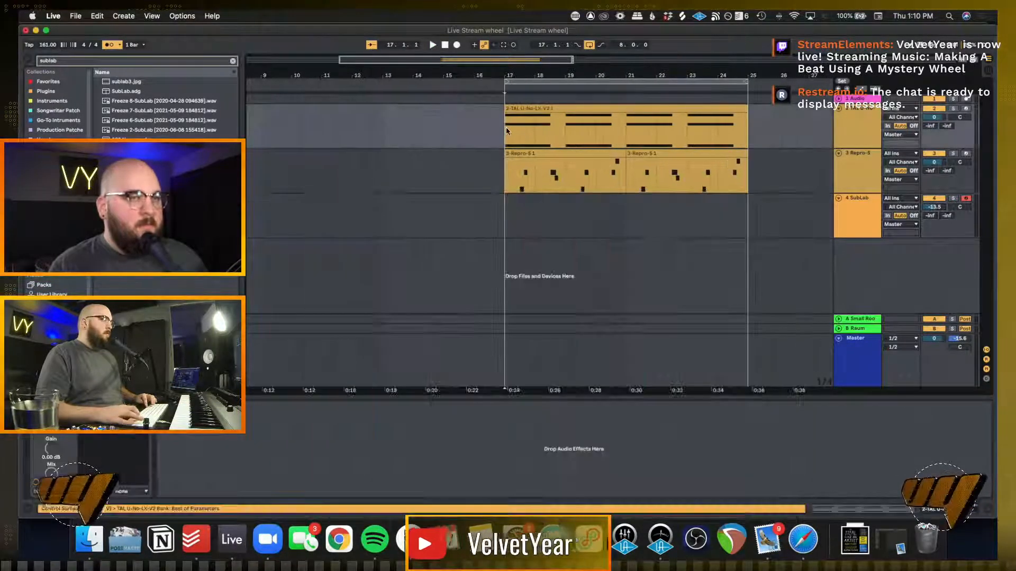
{"action": "key", "text": "space"}
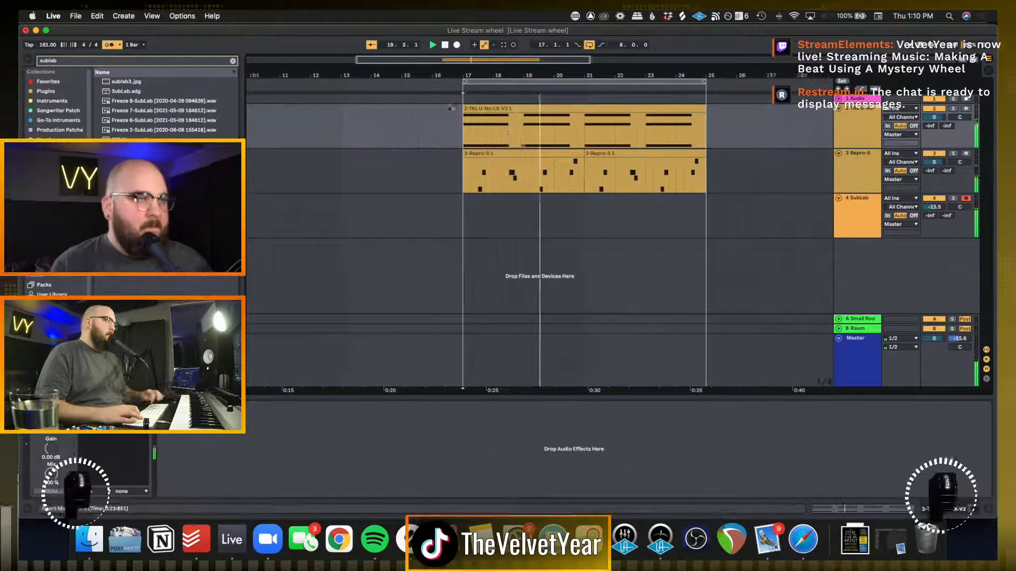
Add EQ Eight to the TAL-U-No-LX chord track, make its first band a low-cut filter and play the loop
{"action": "left_click", "coordinate": [231, 61]}
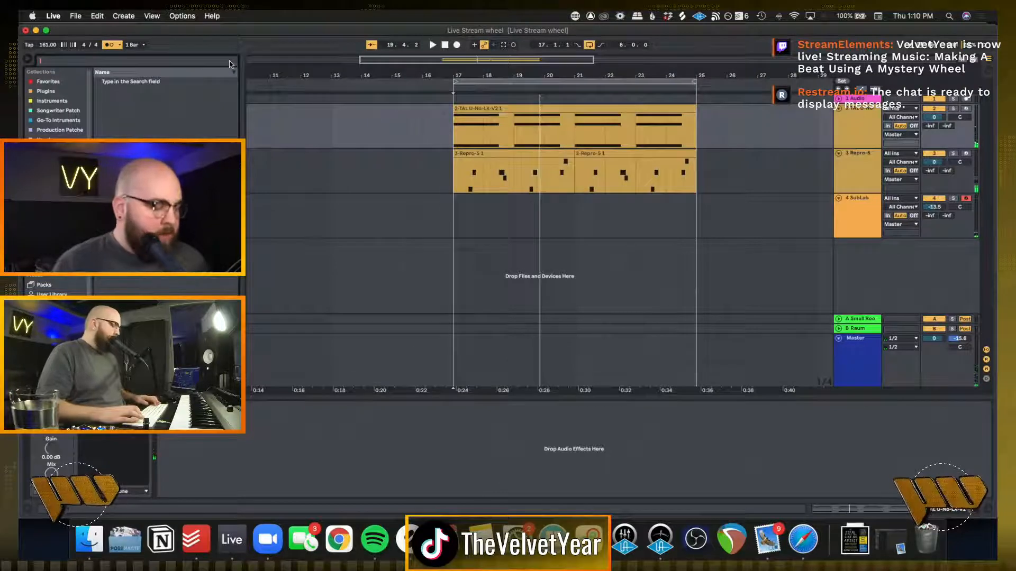
{"action": "type", "text": "eq"}
{"action": "left_click", "coordinate": [123, 92]}
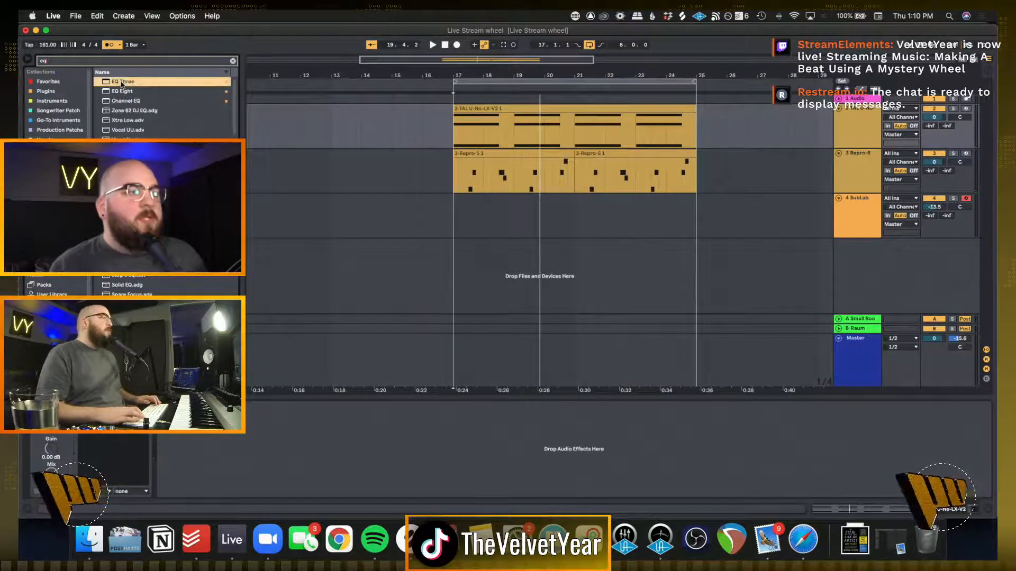
{"action": "left_click_drag", "start_coordinate": [936, 140], "coordinate": [846, 122]}
{"action": "left_click", "coordinate": [197, 486]}
{"action": "left_click", "coordinate": [193, 492]}
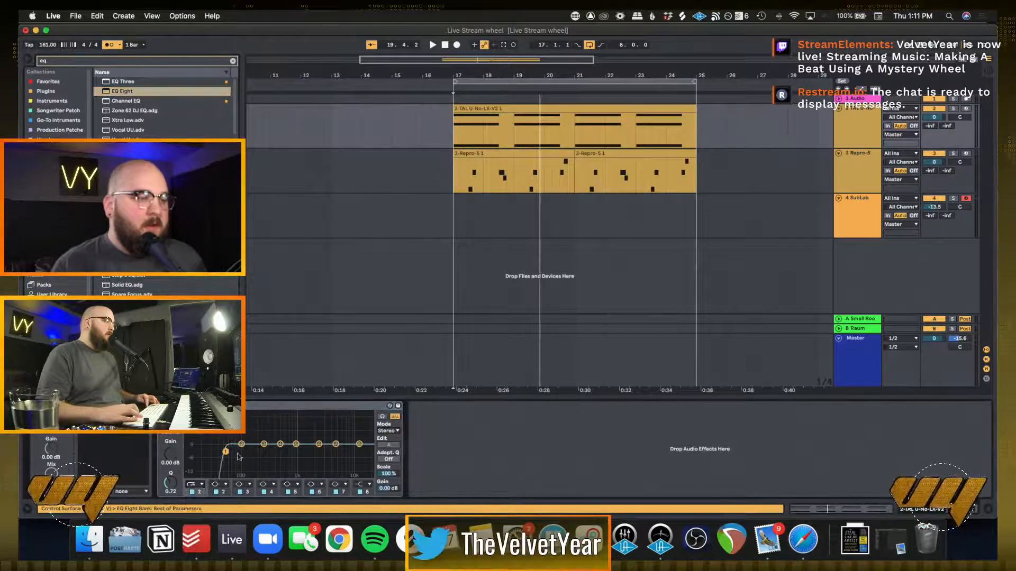
{"action": "key", "text": "space"}
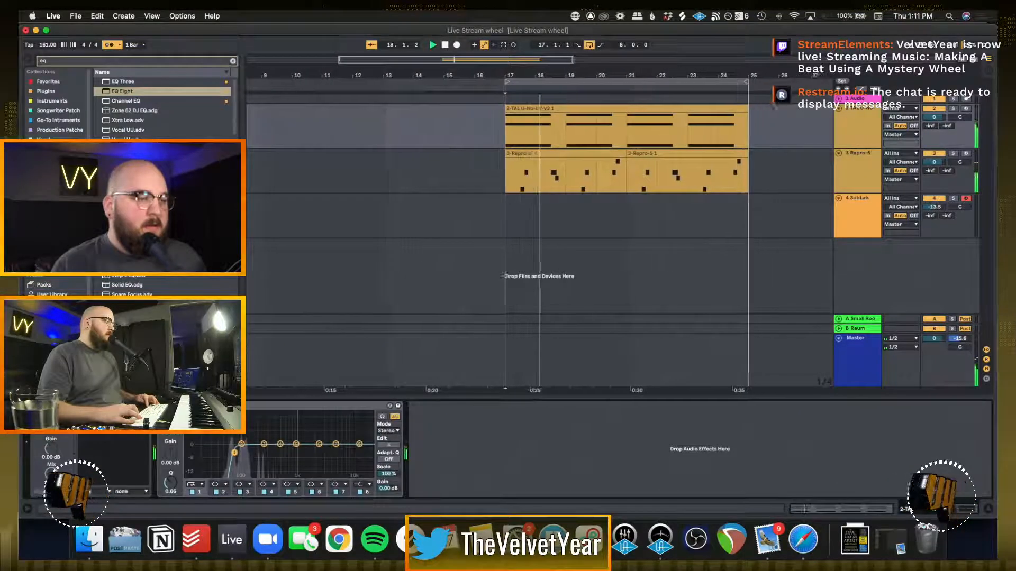
Close SubLab's preset list and window, and record a SubLab bass part from bar 17 across the eight-bar loop
{"action": "left_click", "coordinate": [481, 216]}
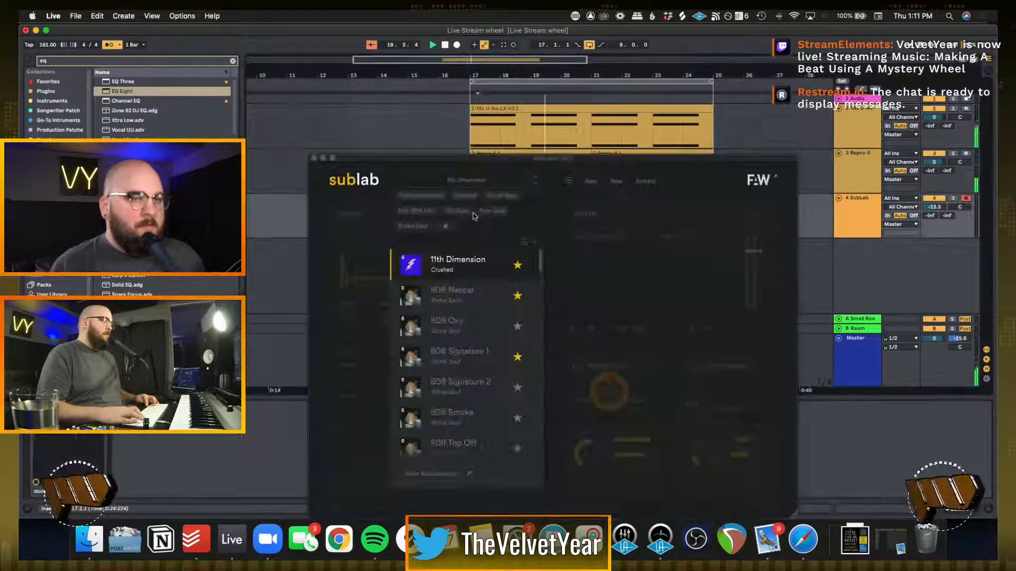
{"action": "left_click", "coordinate": [358, 264]}
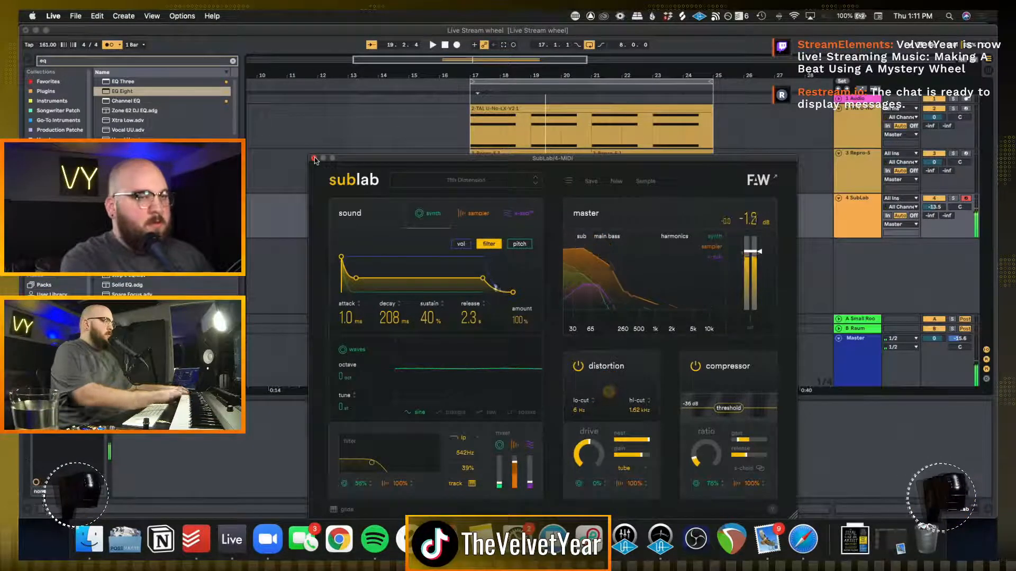
{"action": "left_click", "coordinate": [314, 159]}
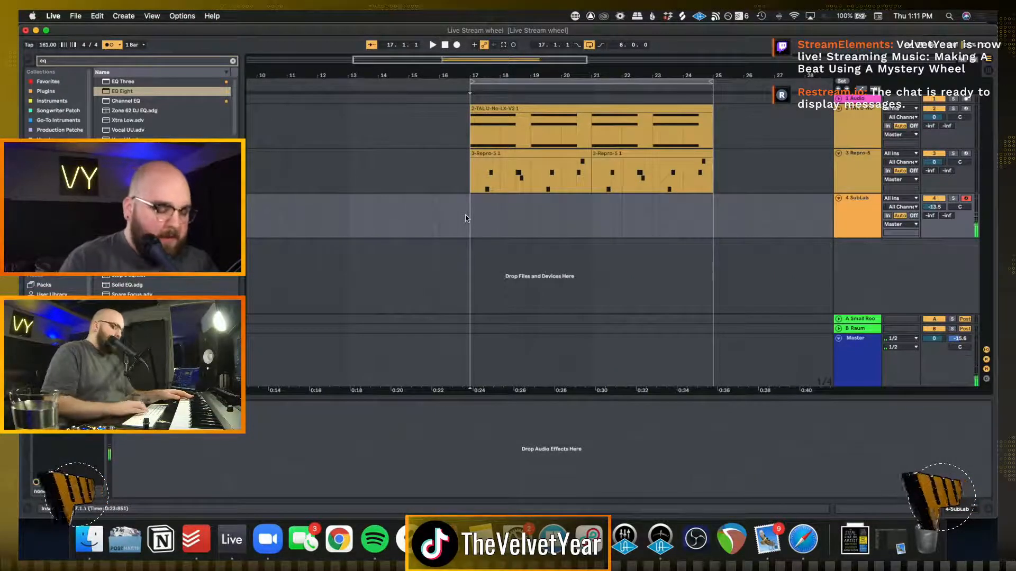
{"action": "key", "text": "F9"}
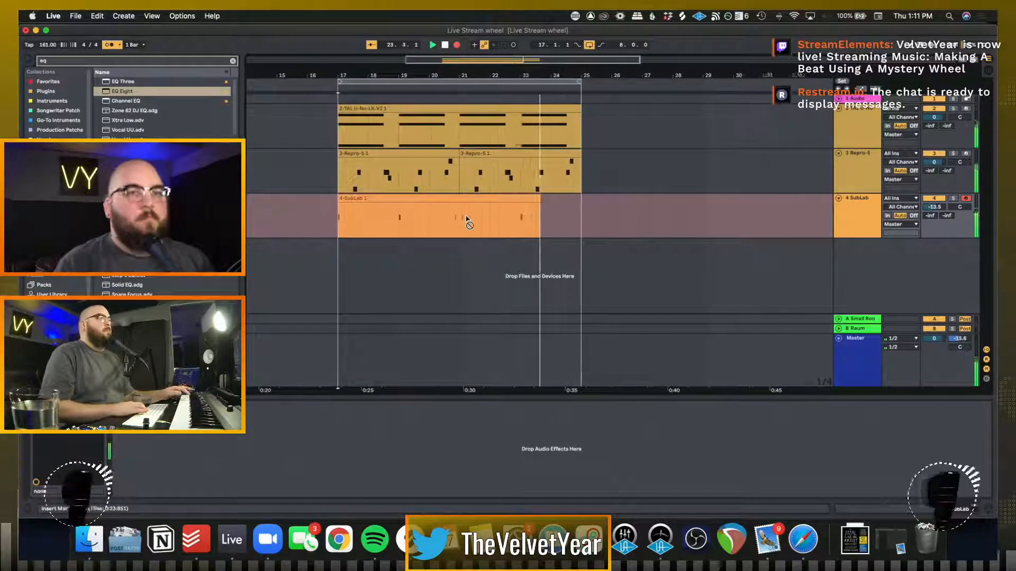
{"action": "key", "text": "space"}
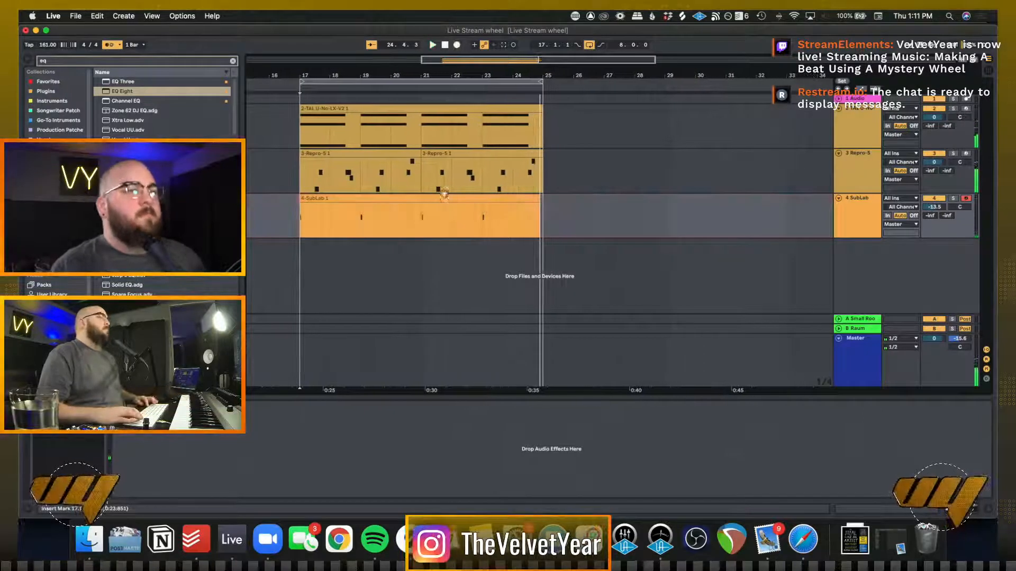
Open the recorded SubLab clip, quantize all its notes and close the note editor
{"action": "double_click", "coordinate": [437, 199]}
{"action": "key", "text": "super+a"}
{"action": "key", "text": "super+u"}
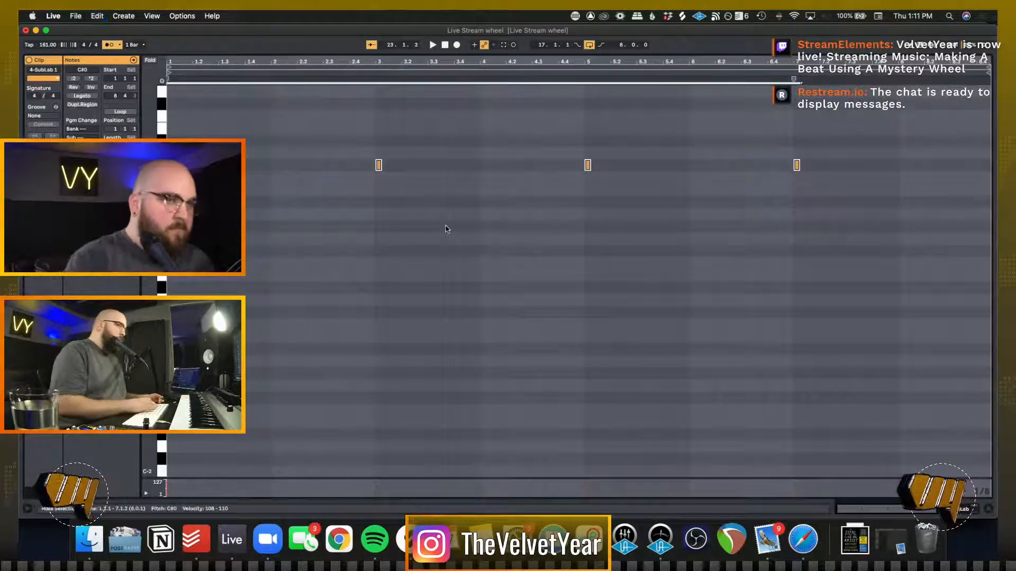
{"action": "key", "text": "shift+Tab"}
Play from just before bar 17 with the SubLab track soloed
{"action": "left_click", "coordinate": [282, 235]}
{"action": "key", "text": "space"}
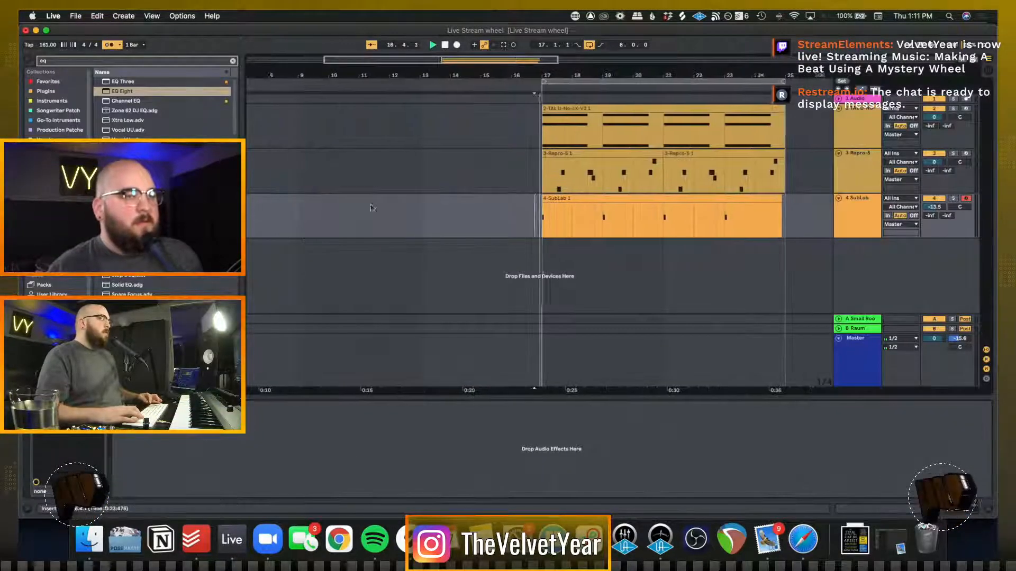
{"action": "left_click", "coordinate": [952, 199]}
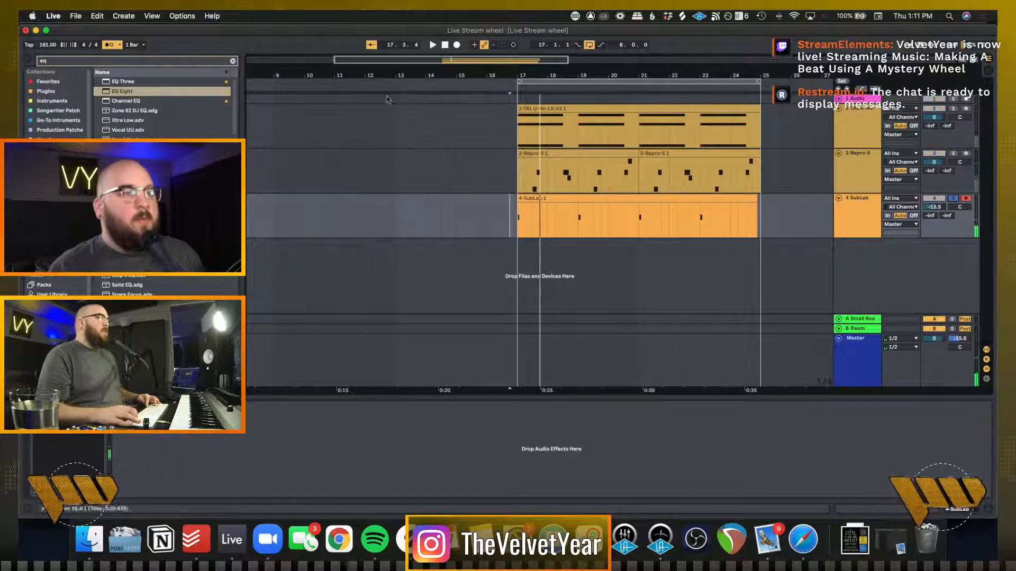
Add EQ Eight to the SubLab track with a 10.3 dB high-shelf boost, a low cut and a -3.60 dB dip on band 3
{"action": "double_click", "coordinate": [125, 92]}
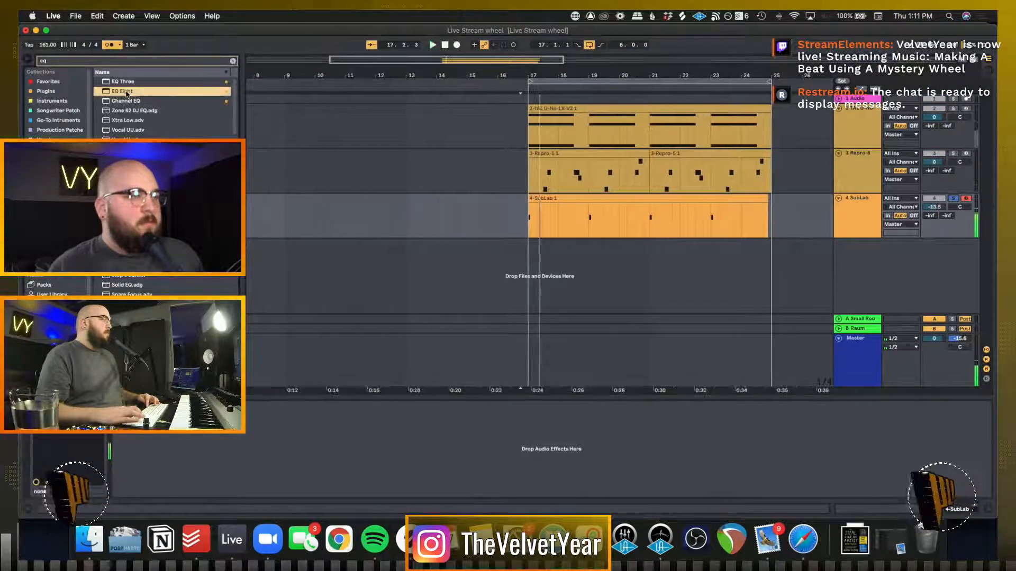
{"action": "left_click_drag", "start_coordinate": [314, 444], "coordinate": [283, 423]}
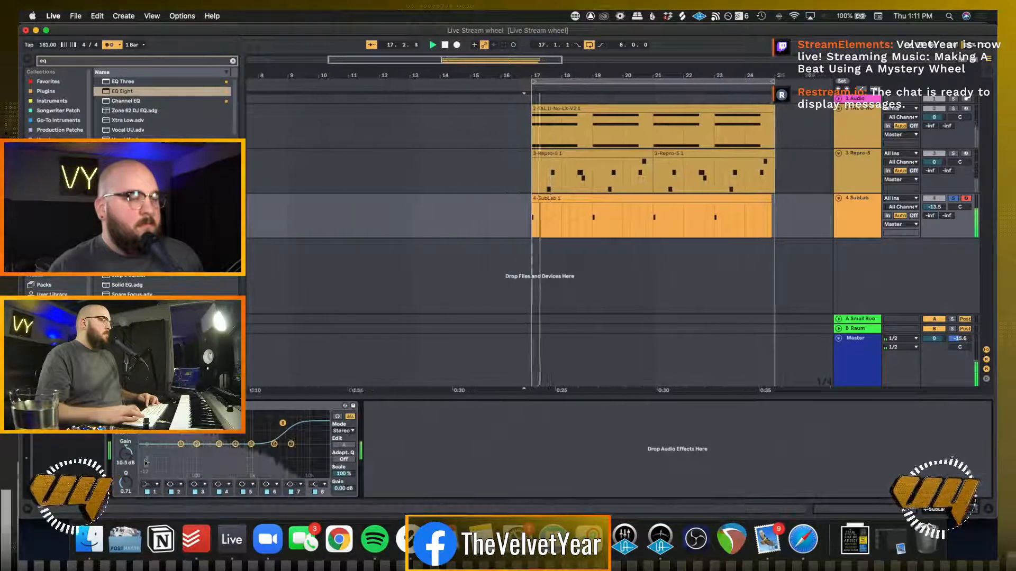
{"action": "left_click", "coordinate": [154, 485]}
{"action": "left_click", "coordinate": [154, 487]}
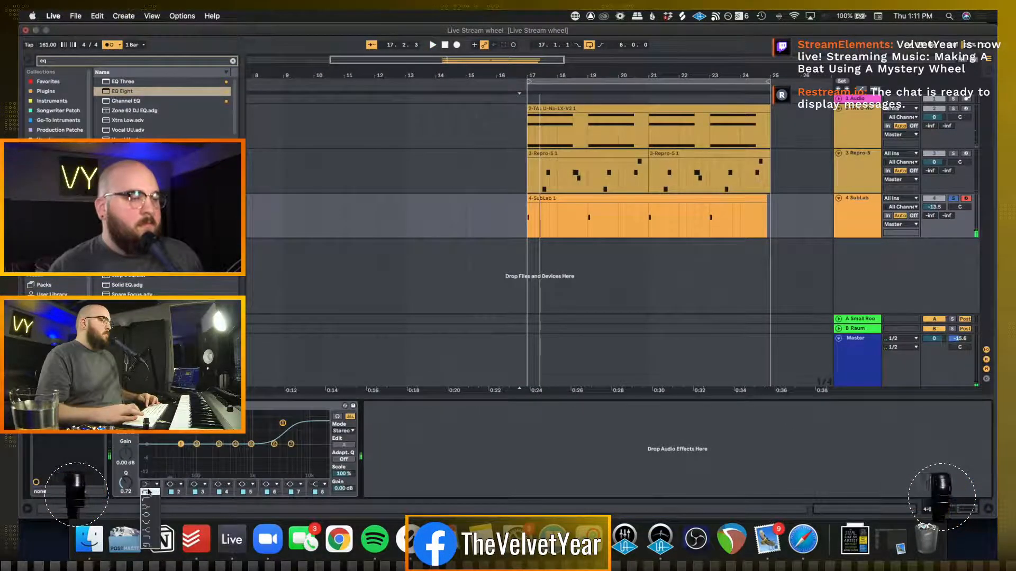
{"action": "left_click_drag", "start_coordinate": [178, 454], "coordinate": [205, 452]}
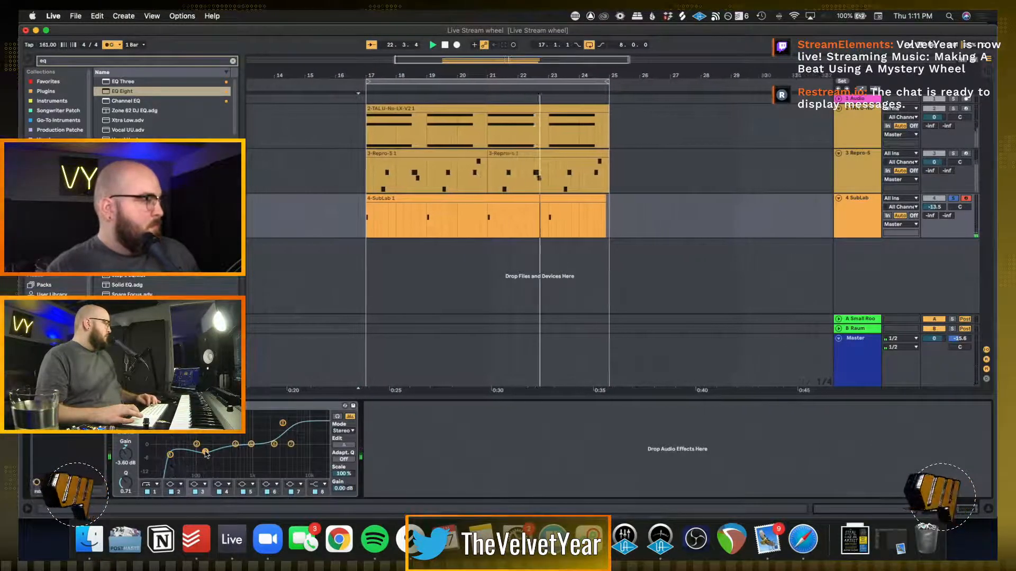
{"action": "left_click", "coordinate": [445, 269]}
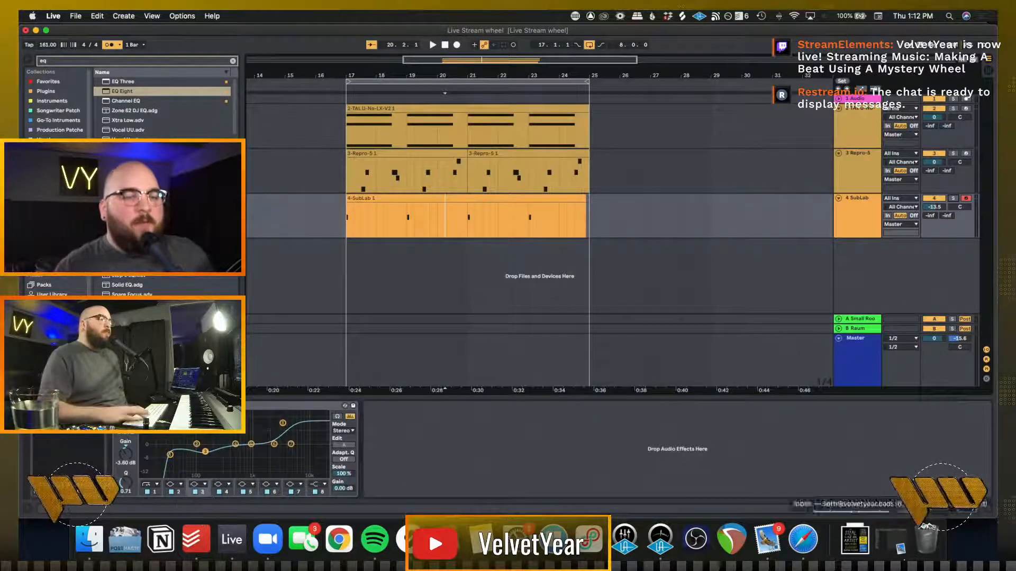
{"action": "left_click", "coordinate": [801, 536]}
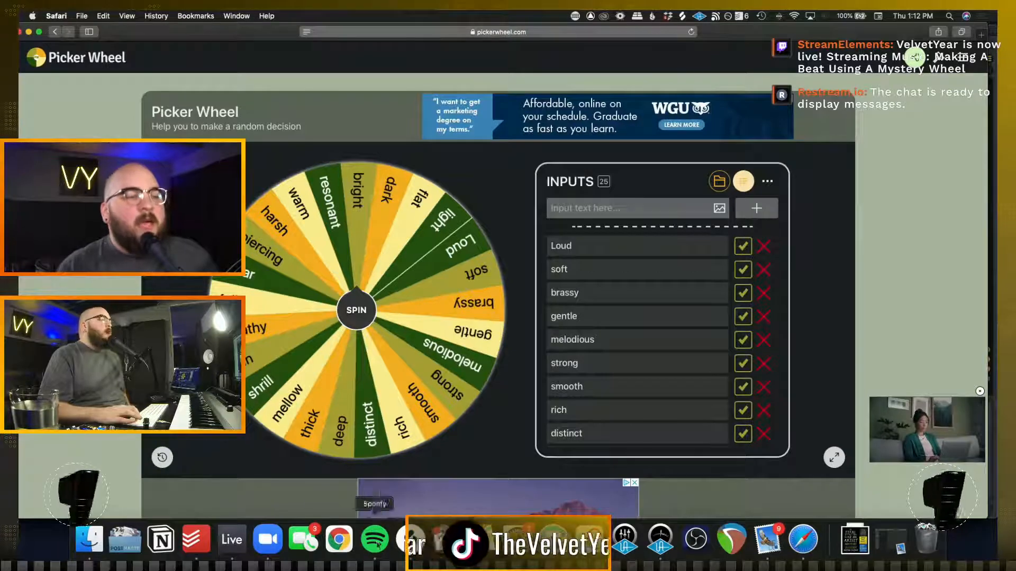
{"action": "left_click", "coordinate": [231, 543]}
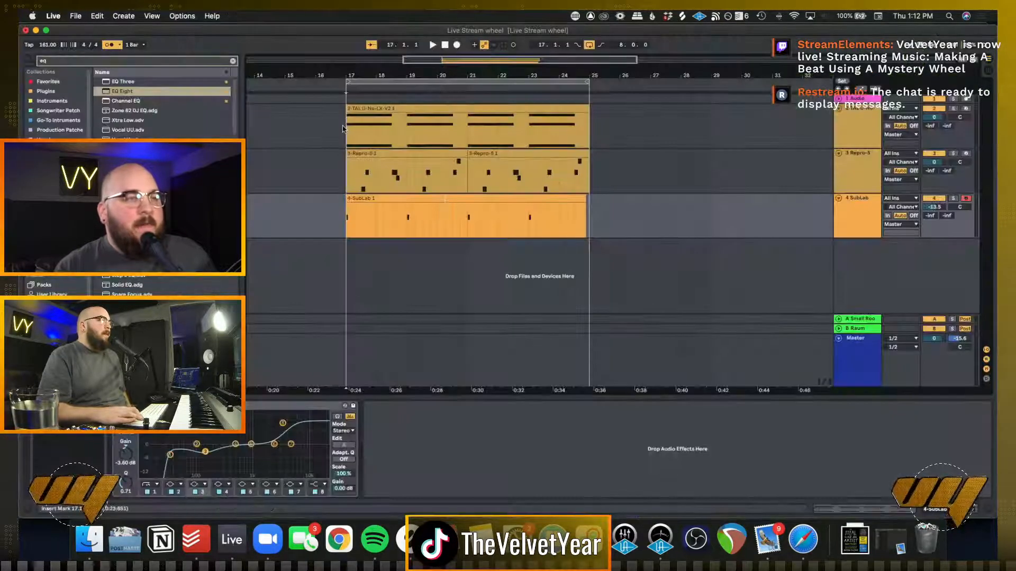
{"action": "left_click_drag", "start_coordinate": [343, 129], "coordinate": [582, 135]}
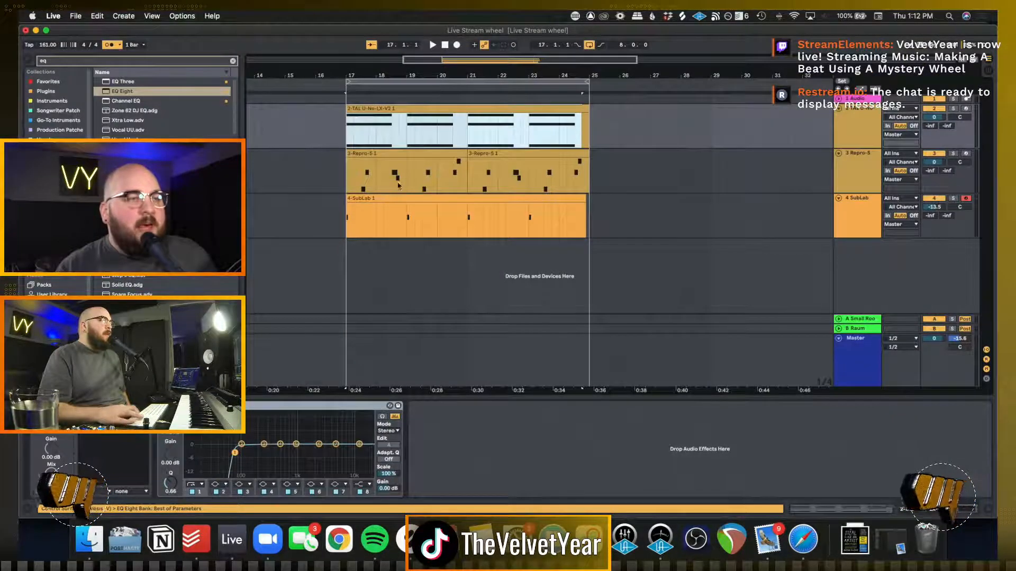
{"action": "left_click_drag", "start_coordinate": [347, 174], "coordinate": [468, 177]}
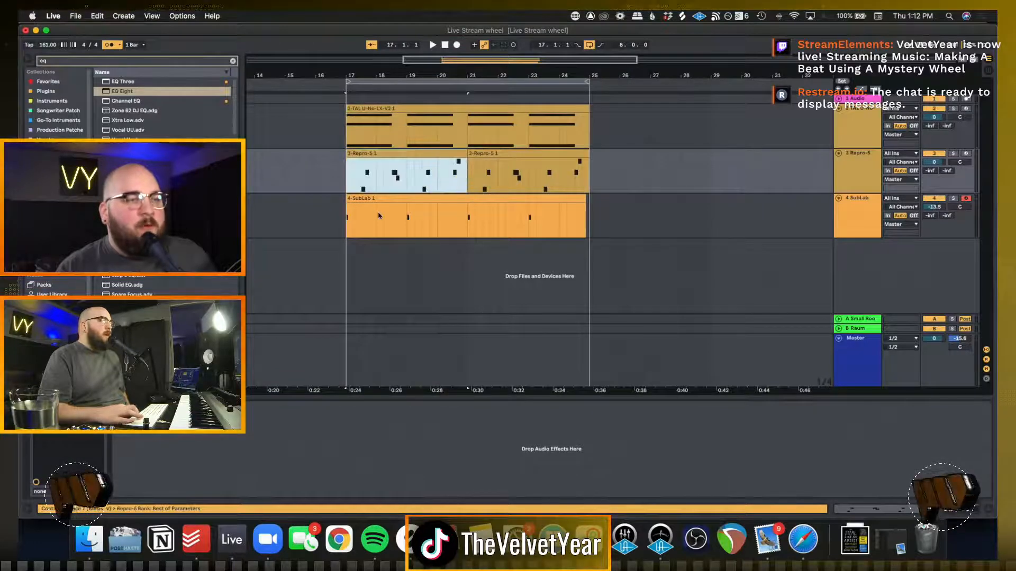
{"action": "left_click_drag", "start_coordinate": [347, 218], "coordinate": [468, 218]}
Play the loop from just before bar 17, solo the TAL-U-No-LX track and raise its volume to 1.2 dB
{"action": "left_click", "coordinate": [342, 222]}
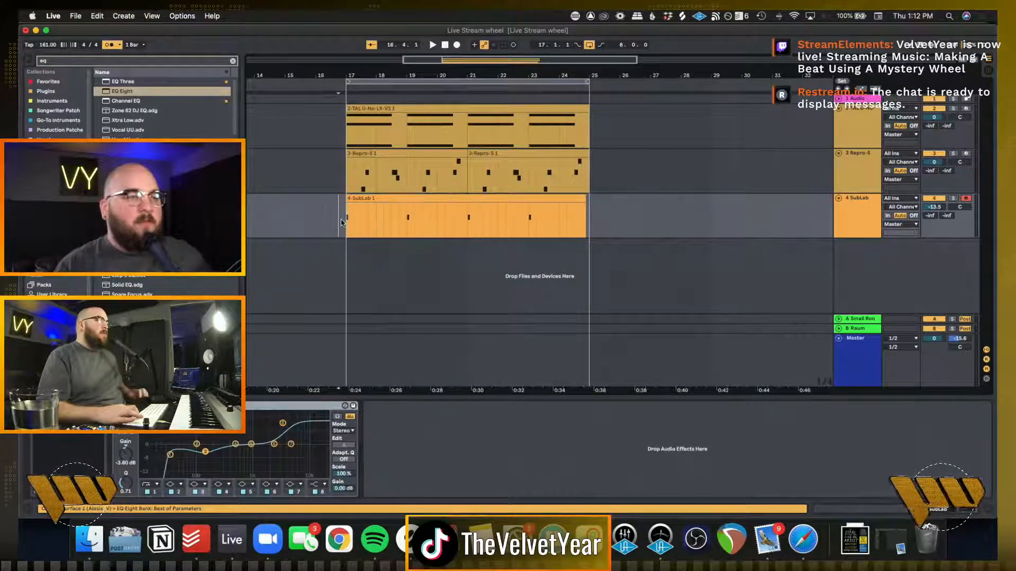
{"action": "key", "text": "space"}
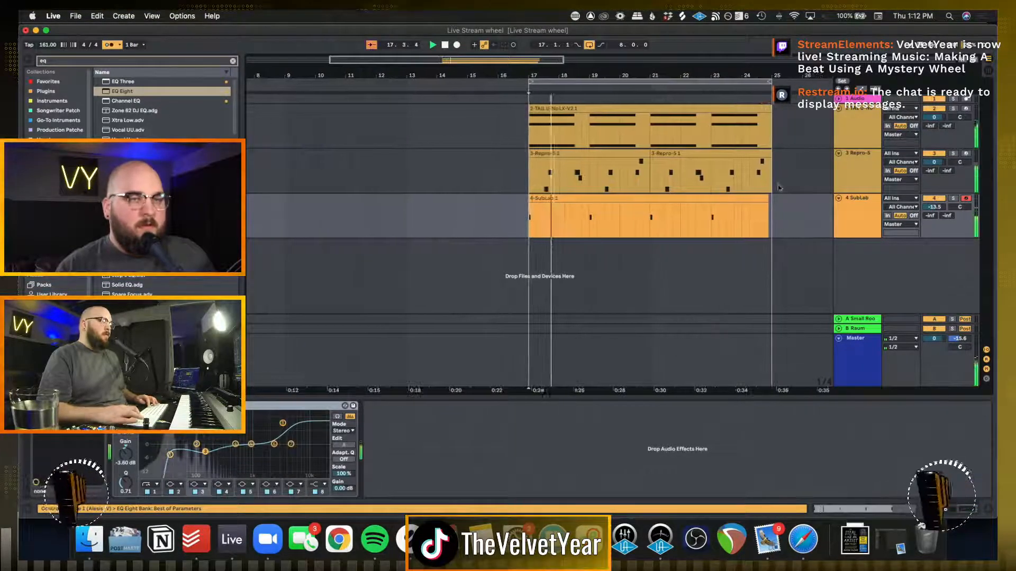
{"action": "left_click", "coordinate": [953, 109]}
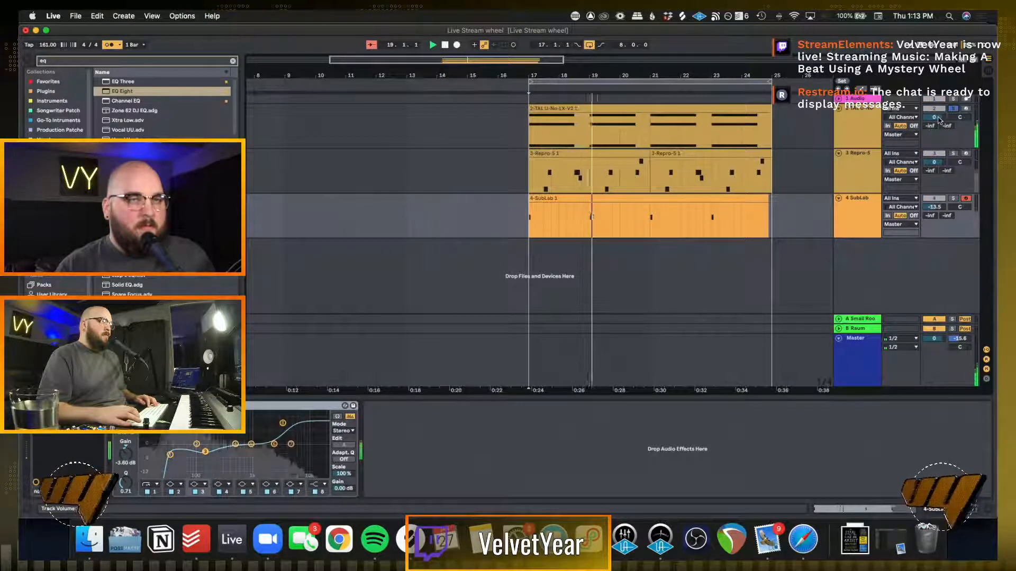
{"action": "left_click_drag", "start_coordinate": [939, 118], "coordinate": [938, 113]}
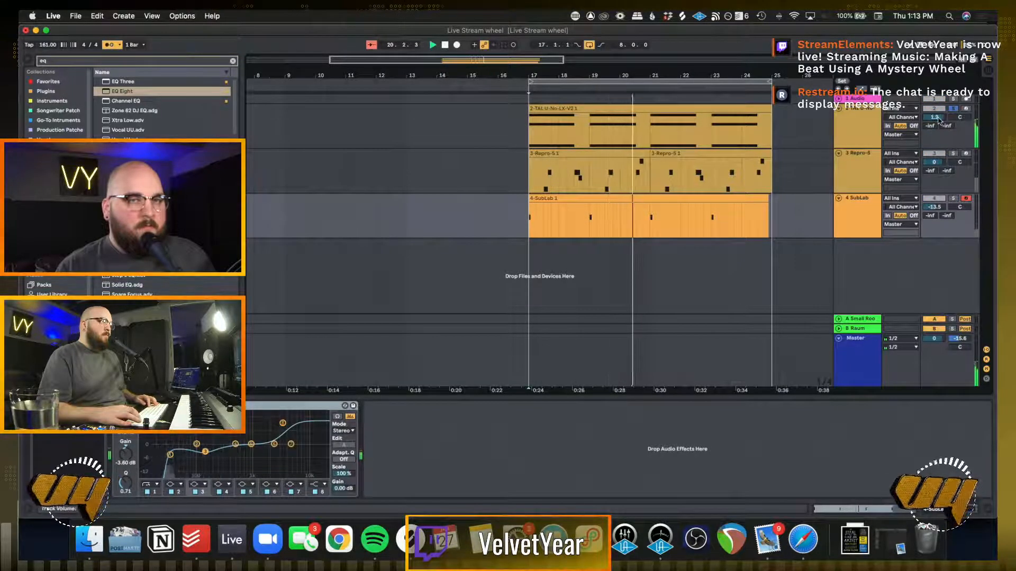
{"action": "key", "text": "space"}
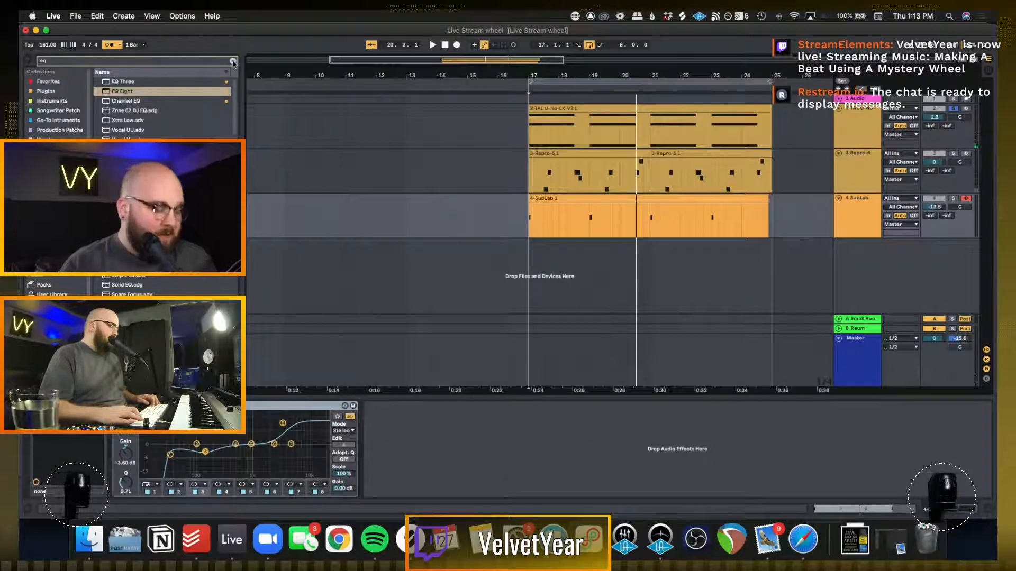
Add Saturator with 9.71 dB drive ahead of EQ Eight on the TAL-U-No-LX track, and set the track volume to -5.1 dB
{"action": "left_click", "coordinate": [233, 62]}
{"action": "type", "text": "sat"}
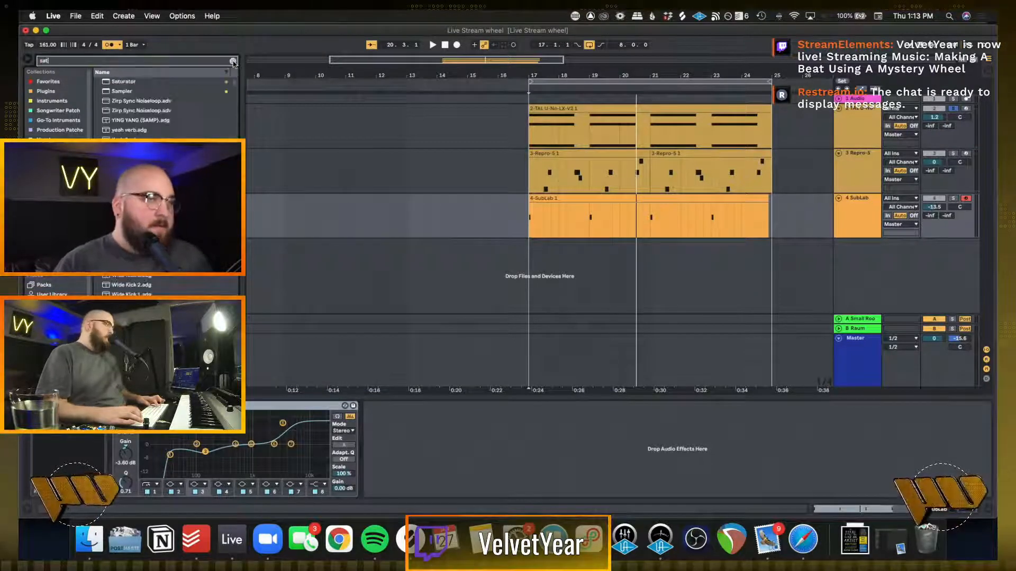
{"action": "left_click", "coordinate": [131, 83]}
{"action": "left_click_drag", "start_coordinate": [865, 133], "coordinate": [854, 129]}
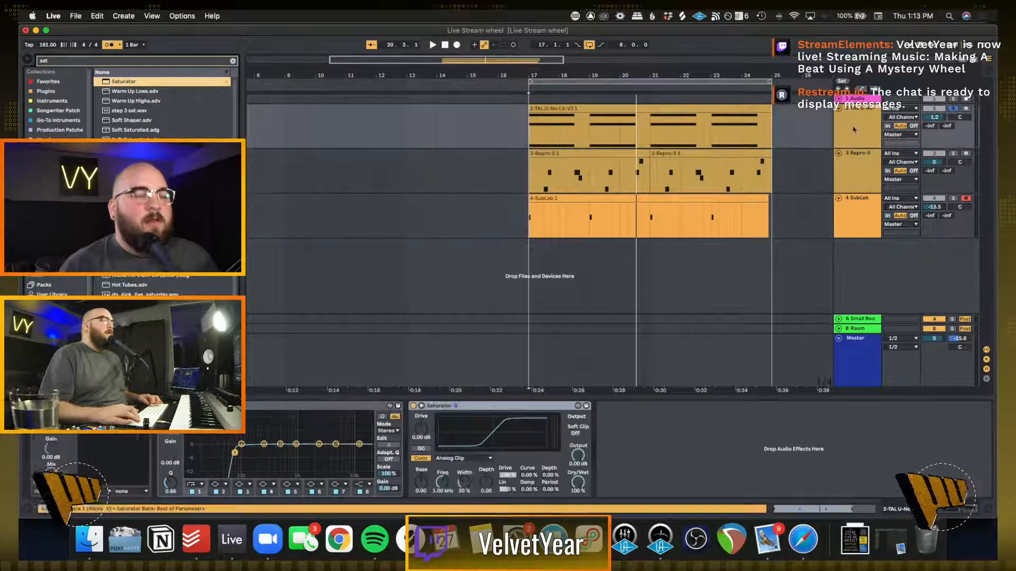
{"action": "left_click_drag", "start_coordinate": [470, 407], "coordinate": [212, 416]}
{"action": "key", "text": "space"}
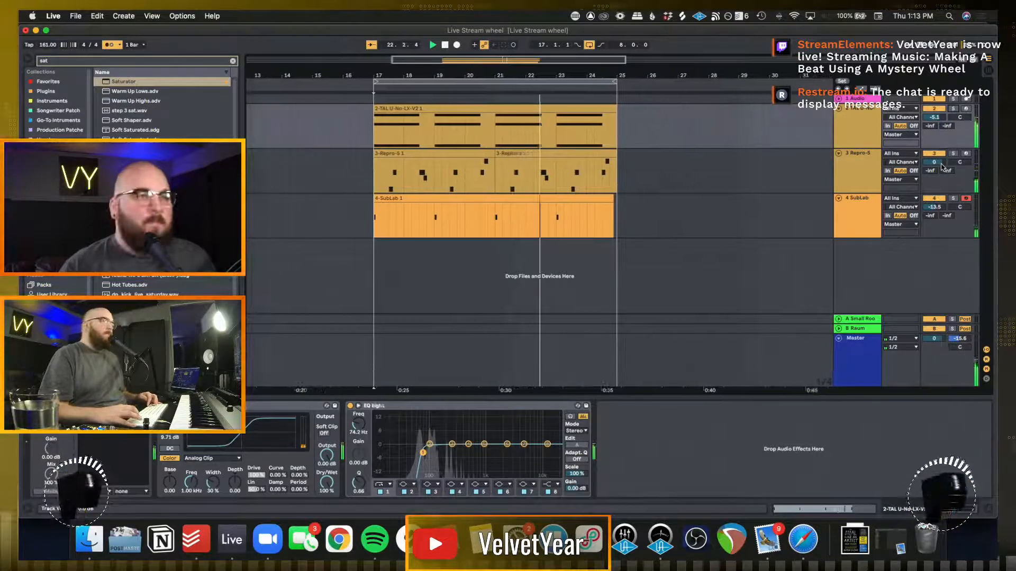
Solo the TAL-U-No-LX track, add the VY Vocal Spice Vol 1 production patch after EQ Eight and close the Delay TAPE-201 window
{"action": "left_click", "coordinate": [706, 217]}
{"action": "left_click", "coordinate": [858, 125]}
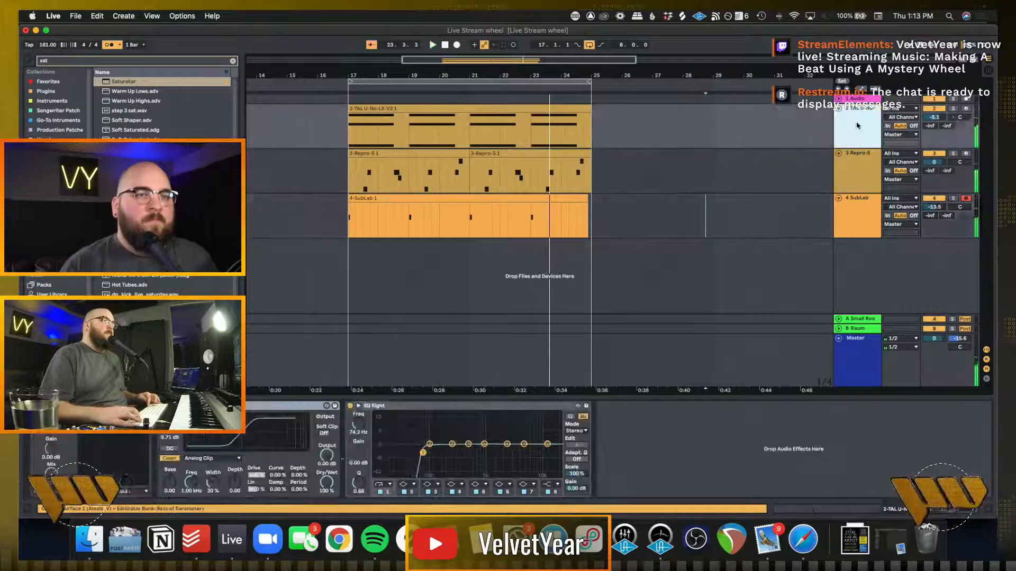
{"action": "left_click", "coordinate": [953, 108]}
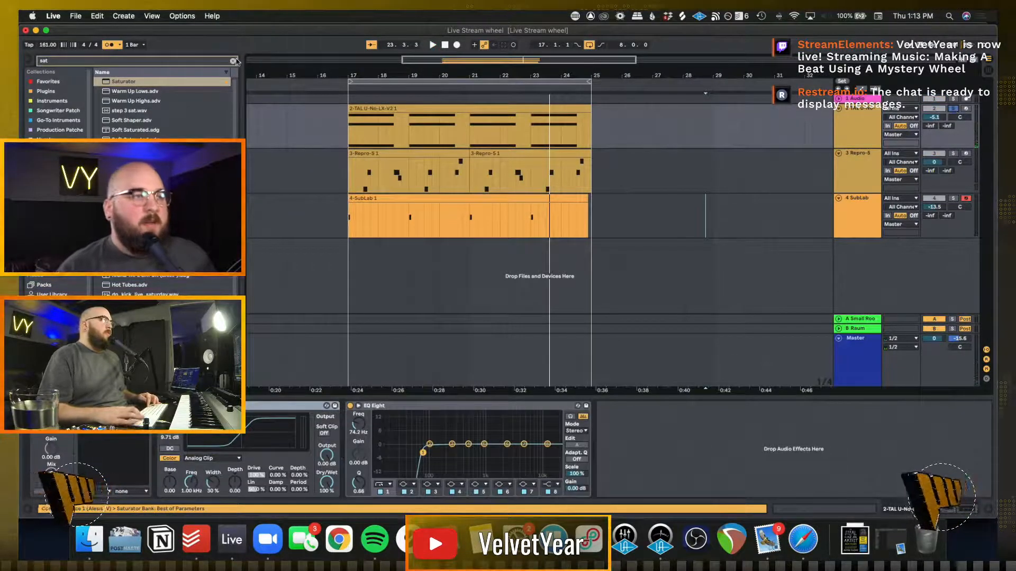
{"action": "left_click", "coordinate": [233, 61]}
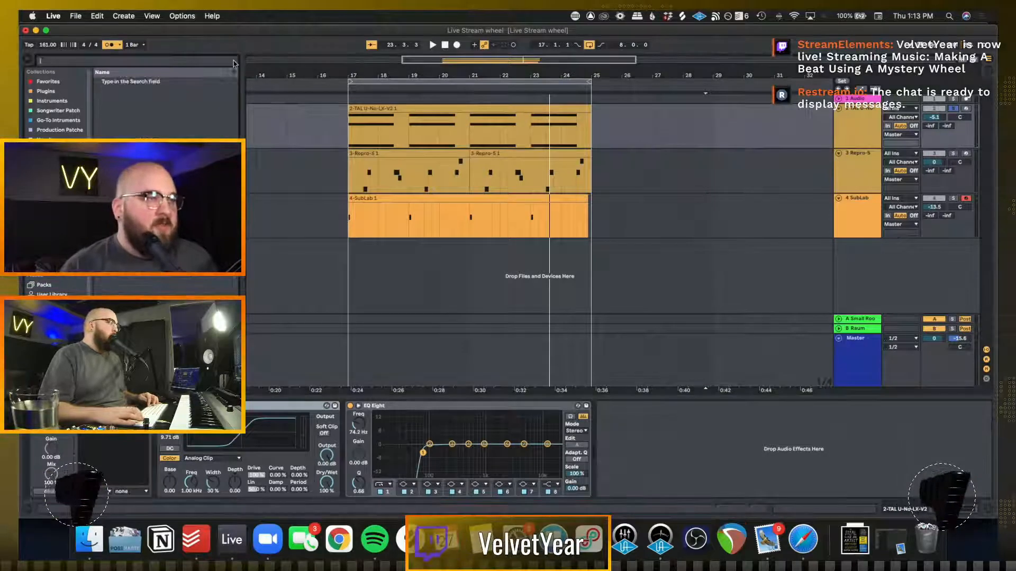
{"action": "left_click", "coordinate": [59, 130]}
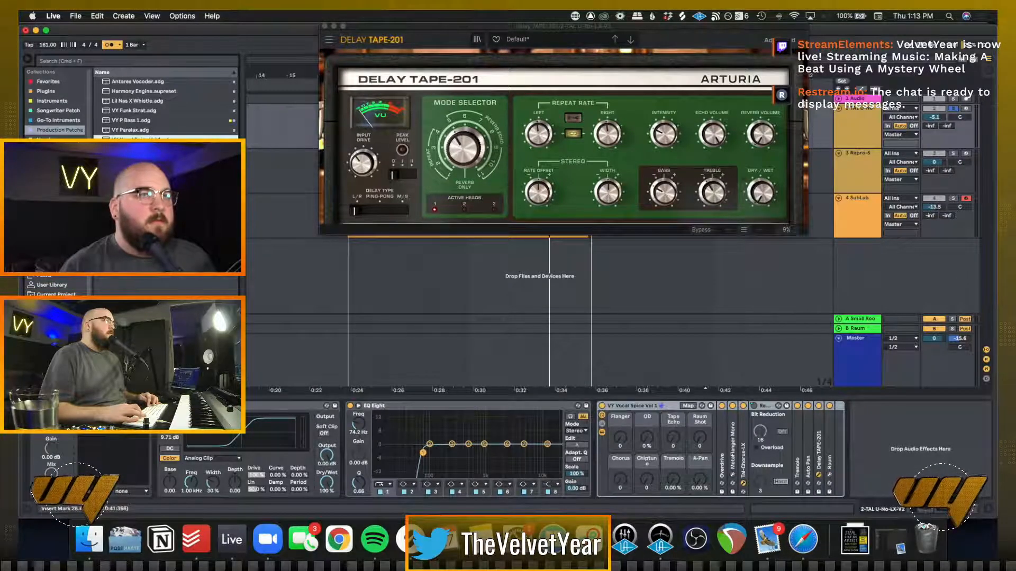
{"action": "left_click", "coordinate": [324, 26]}
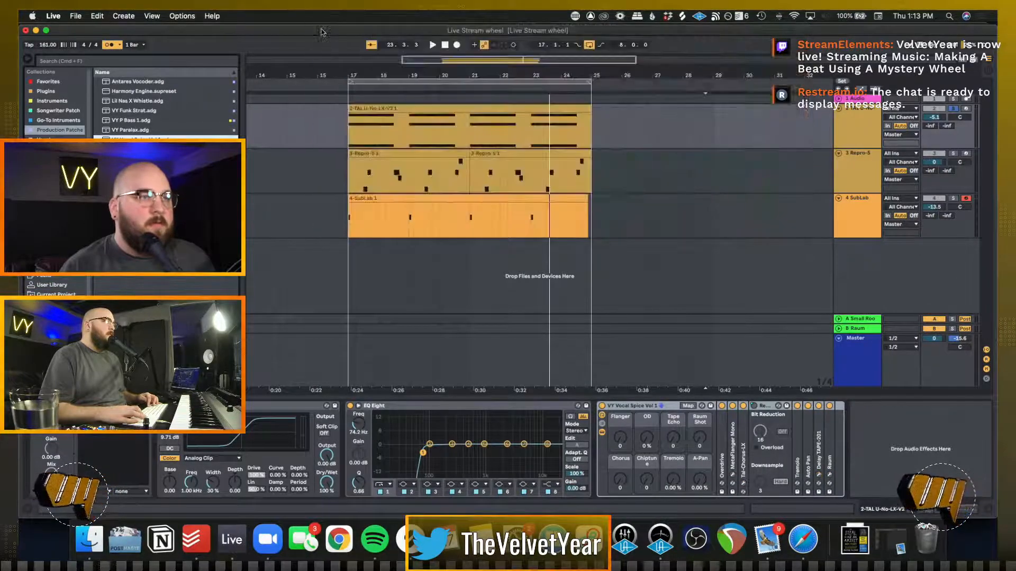
While looping from bar 17, set the VY Vocal Spice rack's A-Pan to 58.3 %, Tremolo to 15.7 % and Chorus to 74
{"action": "key", "text": "space"}
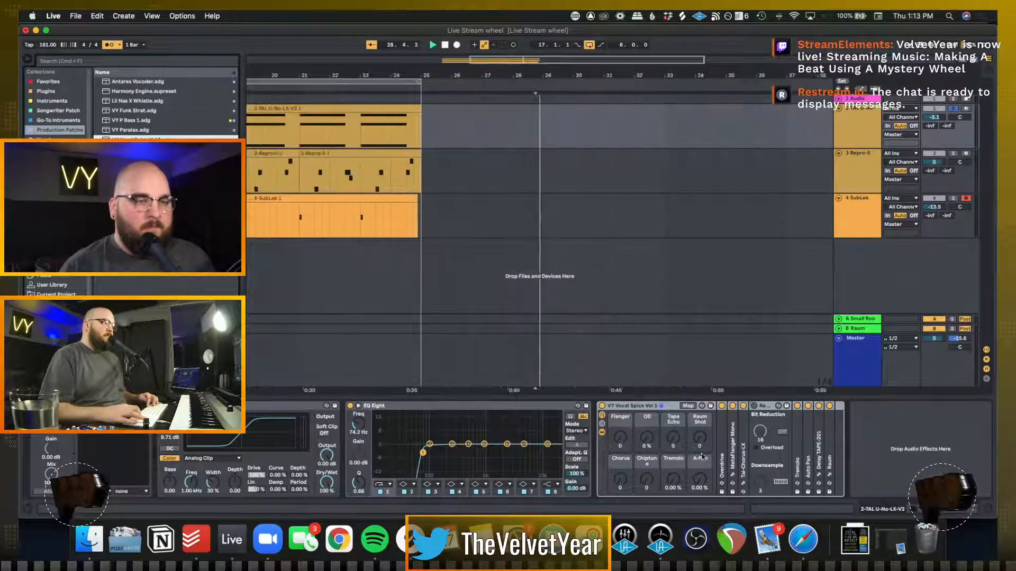
{"action": "key", "text": "space"}
{"action": "scroll", "coordinate": [634, 171], "scroll_direction": "left", "scroll_amount": 5}
{"action": "left_click", "coordinate": [434, 134]}
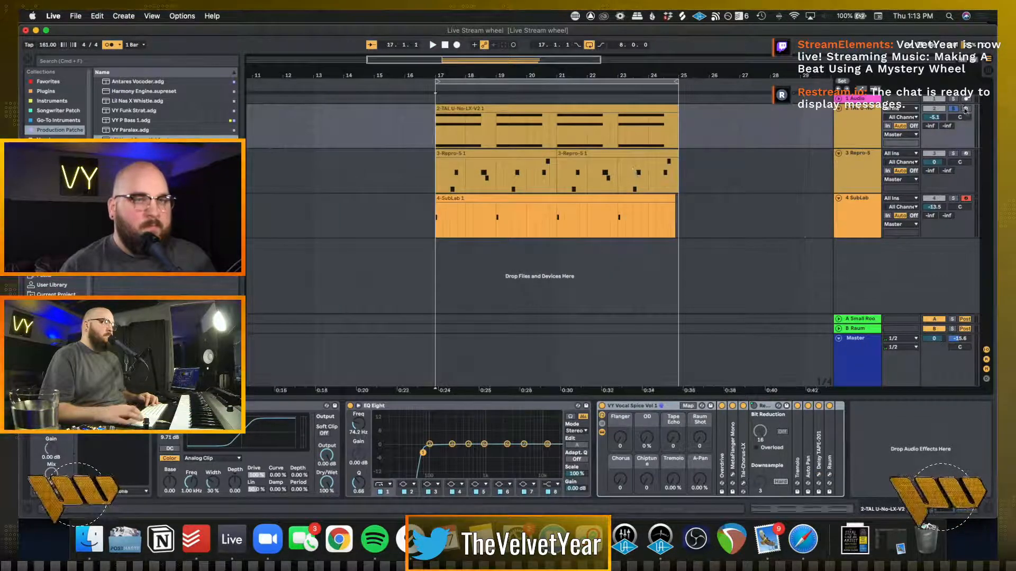
{"action": "key", "text": "space"}
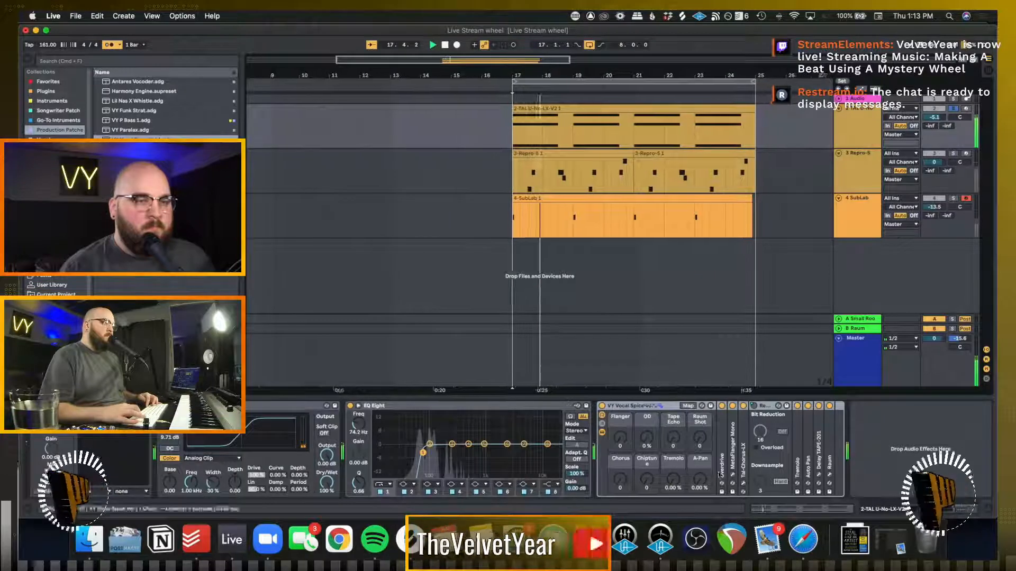
{"action": "left_click_drag", "start_coordinate": [700, 486], "coordinate": [646, 418]}
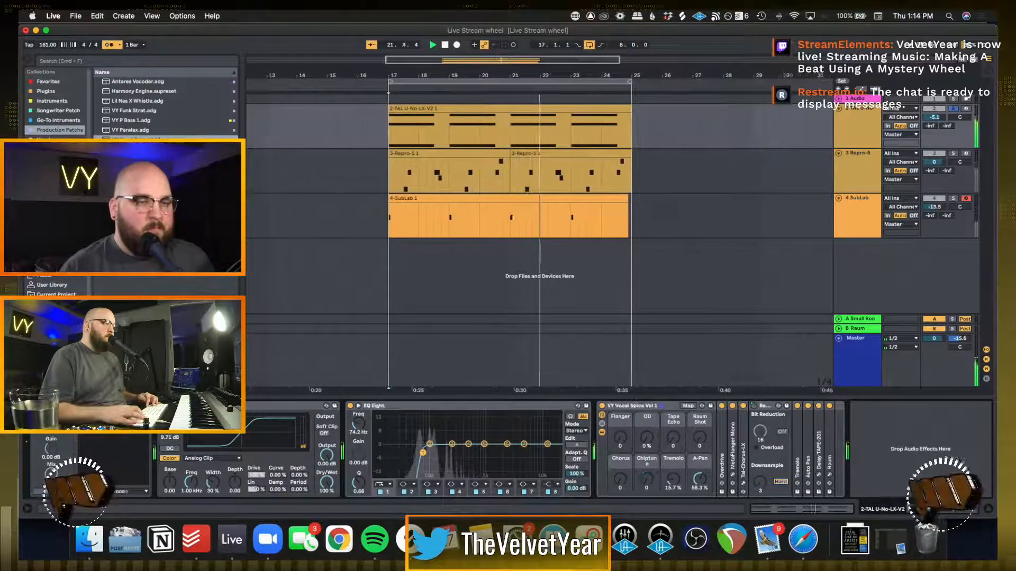
{"action": "left_click_drag", "start_coordinate": [620, 480], "coordinate": [621, 442]}
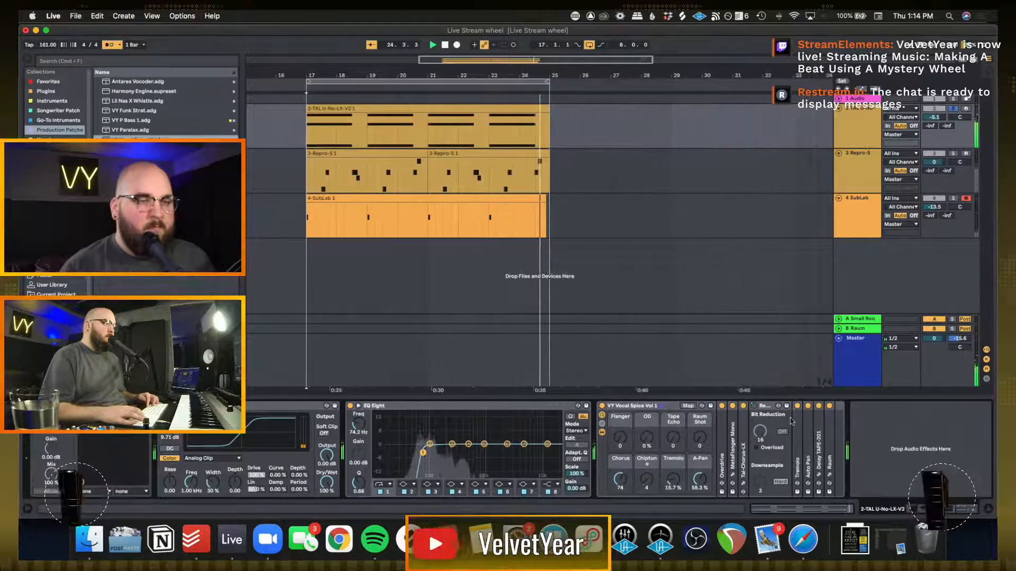
{"action": "key", "text": "space"}
Delete Overdrive, MetaFlanger Mono, Delay TAPE-201, Raum and Redux from the VY Vocal Spice rack
{"action": "left_click", "coordinate": [763, 408]}
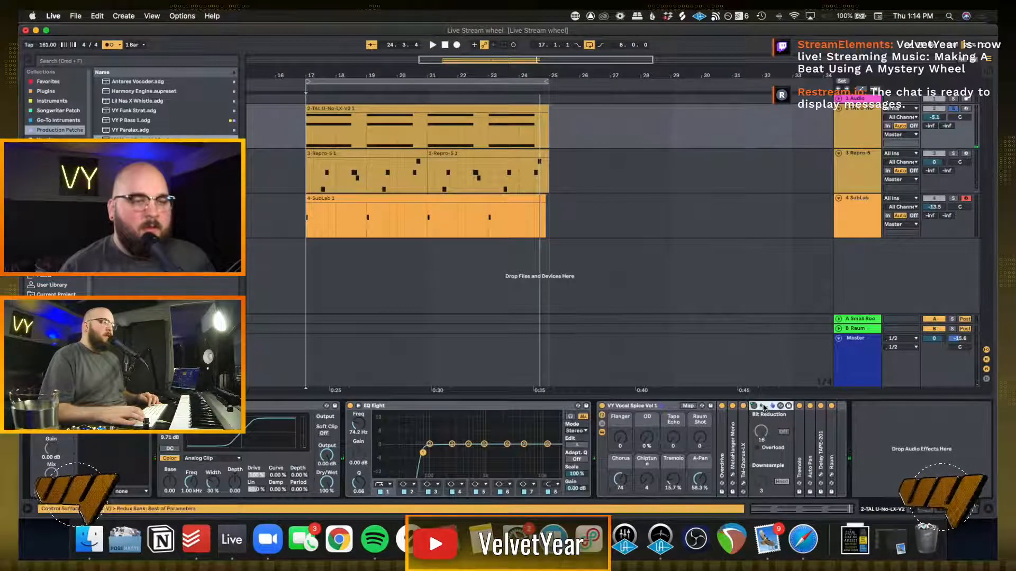
{"action": "left_click", "coordinate": [723, 450]}
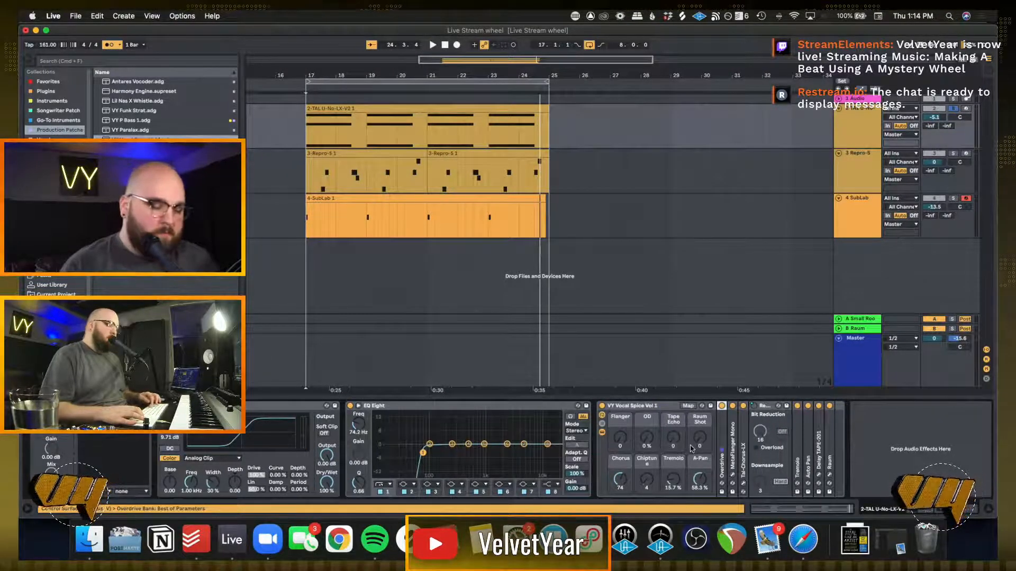
{"action": "key", "text": "Delete"}
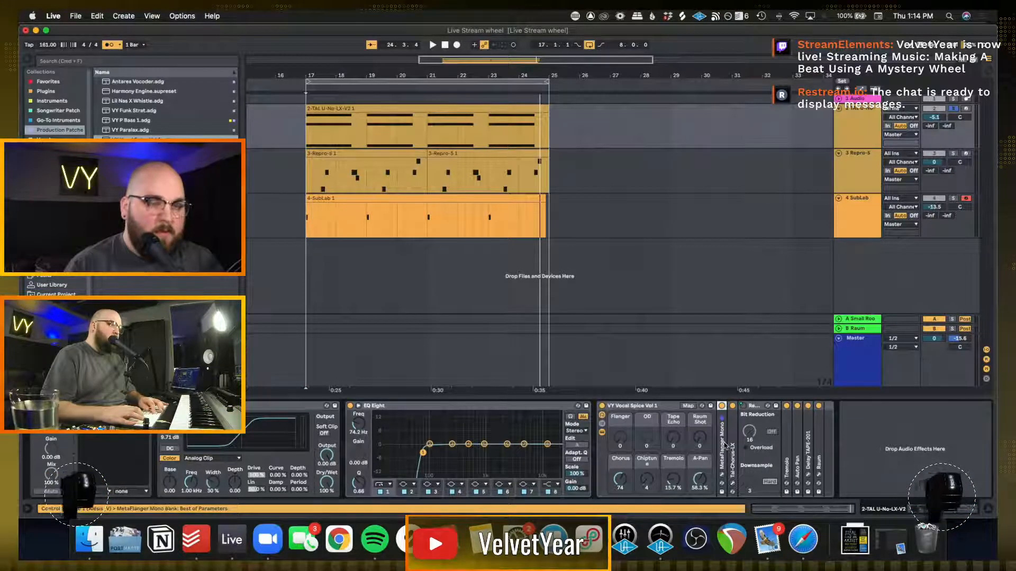
{"action": "key", "text": "Delete"}
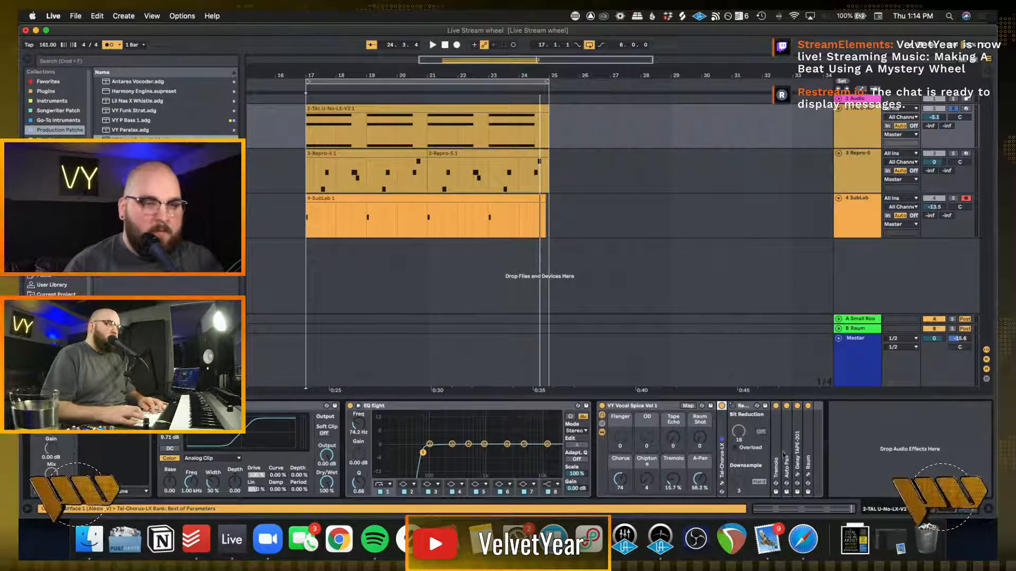
{"action": "key", "text": "Delete"}
{"action": "key", "text": "Delete"}
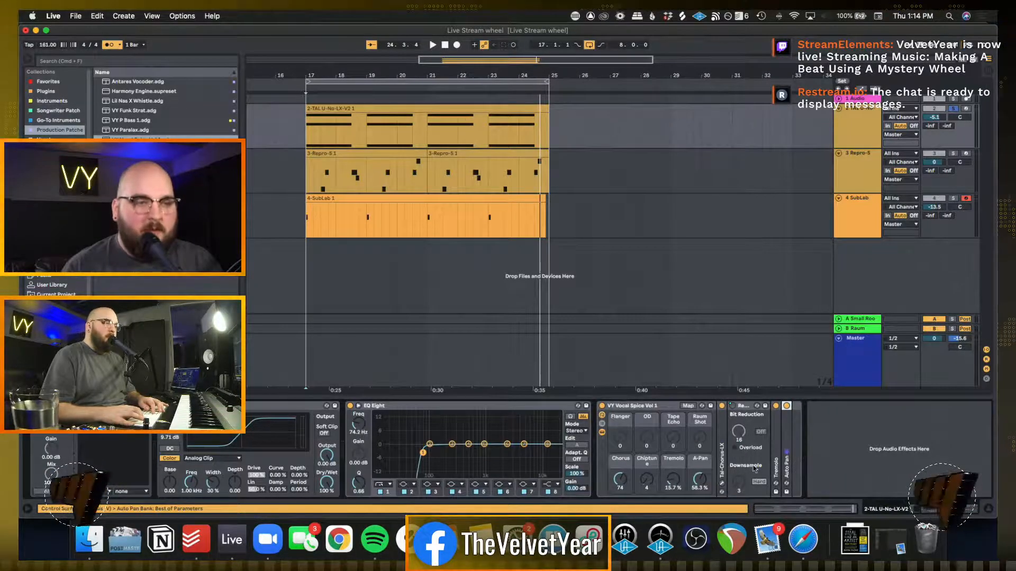
{"action": "left_click", "coordinate": [747, 407]}
{"action": "key", "text": "Delete"}
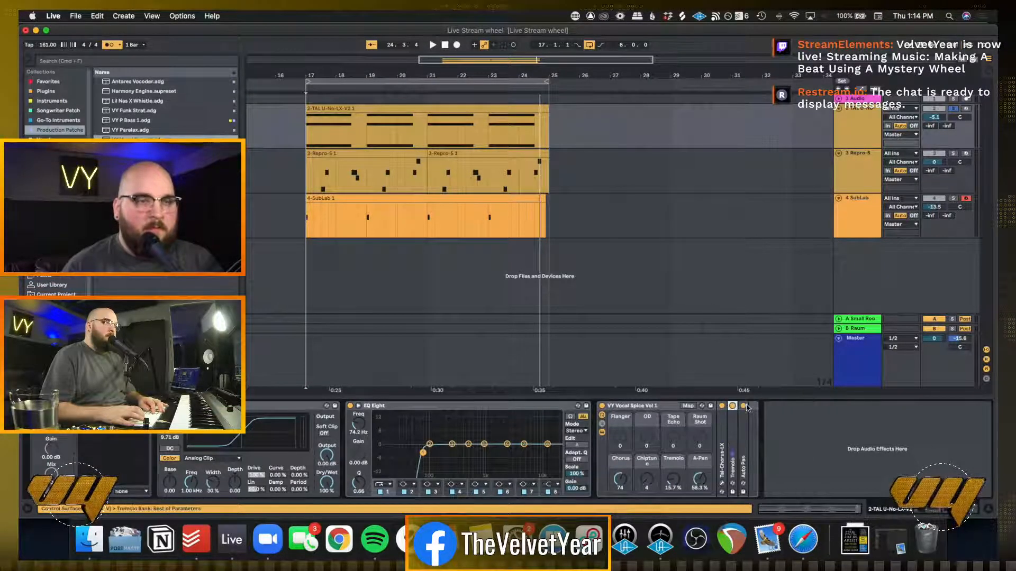
Audition the trimmed rack, unsolo the TAL-U-No-LX track and lower its volume to -9.8 dB against the full mix
{"action": "key", "text": "space"}
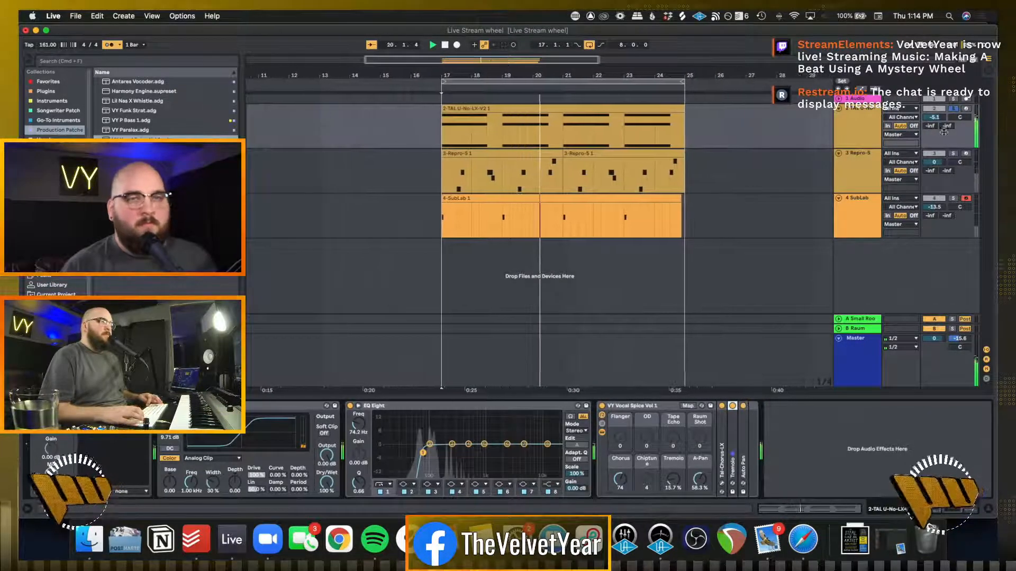
{"action": "key", "text": "space"}
{"action": "left_click", "coordinate": [953, 109]}
{"action": "key", "text": "space"}
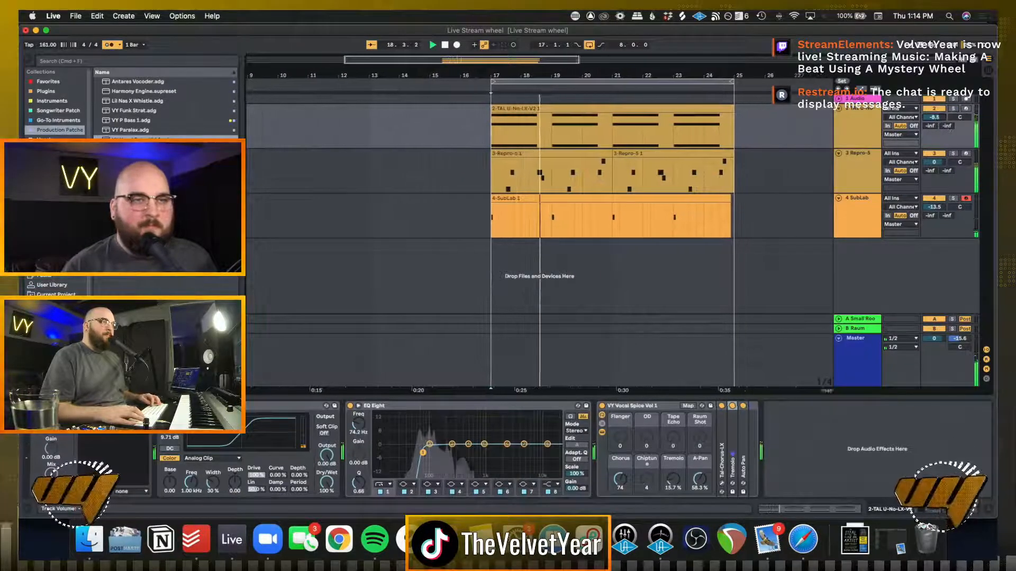
{"action": "left_click_drag", "start_coordinate": [935, 118], "coordinate": [936, 130]}
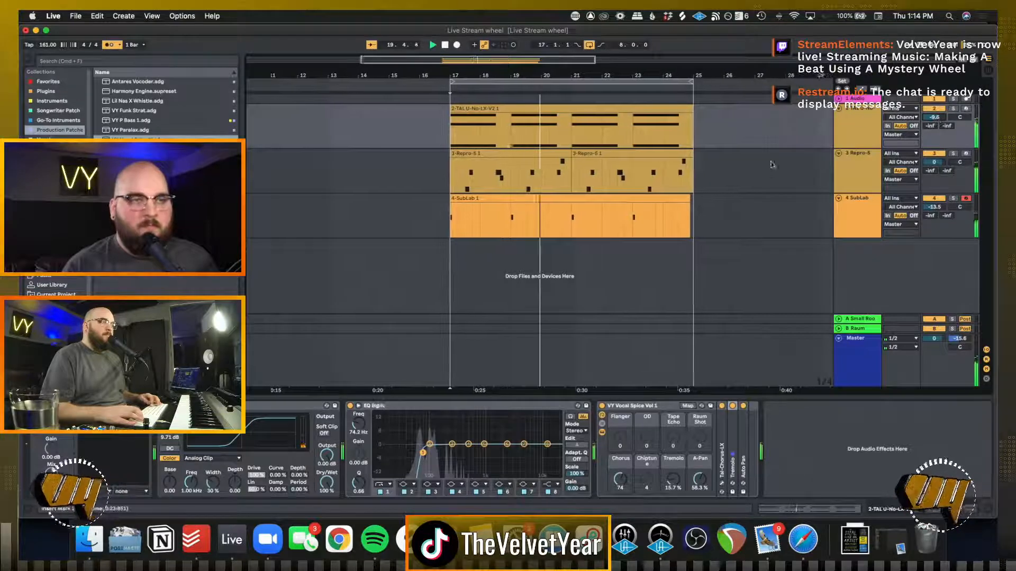
{"action": "left_click", "coordinate": [774, 192]}
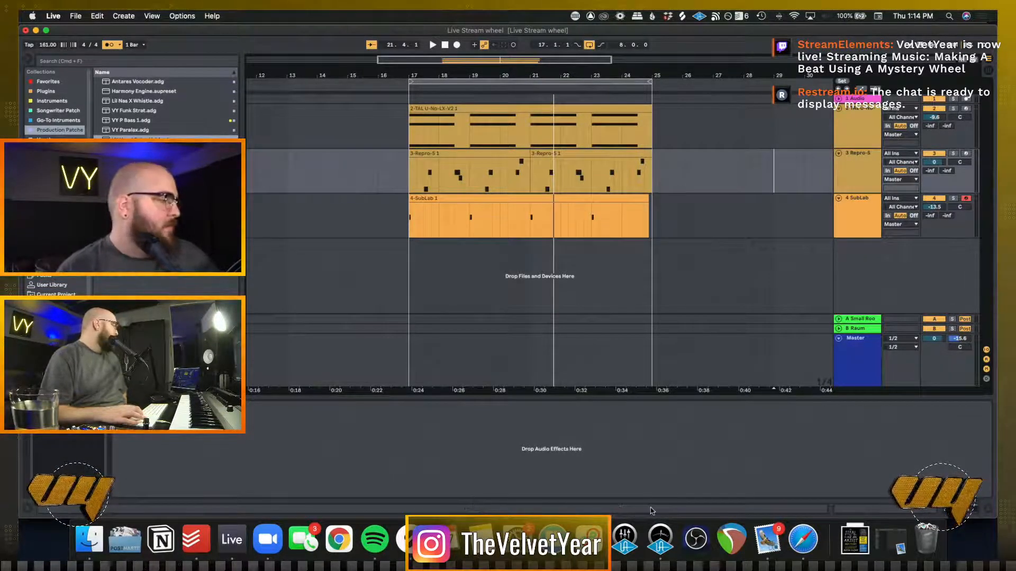
Switch to Picker Wheel in Safari, spin for the next sound descriptor and dismiss the result
{"action": "left_click", "coordinate": [803, 545]}
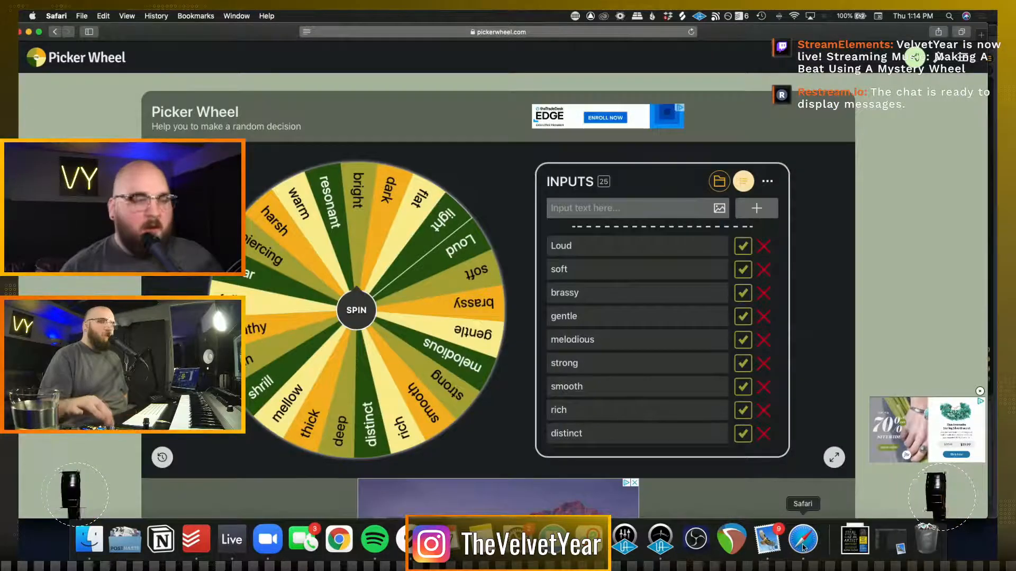
{"action": "left_click", "coordinate": [356, 311]}
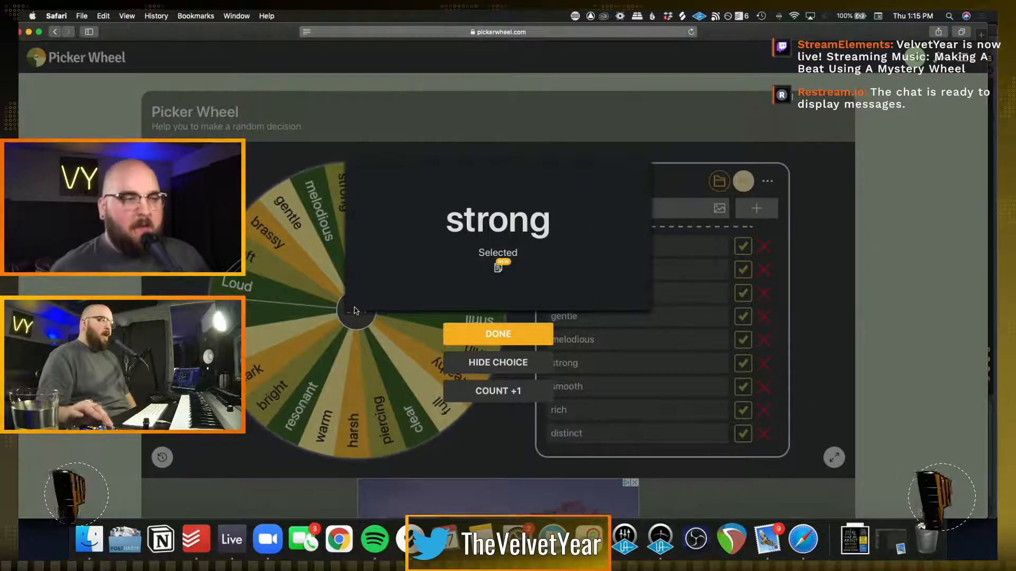
{"action": "left_click", "coordinate": [507, 336]}
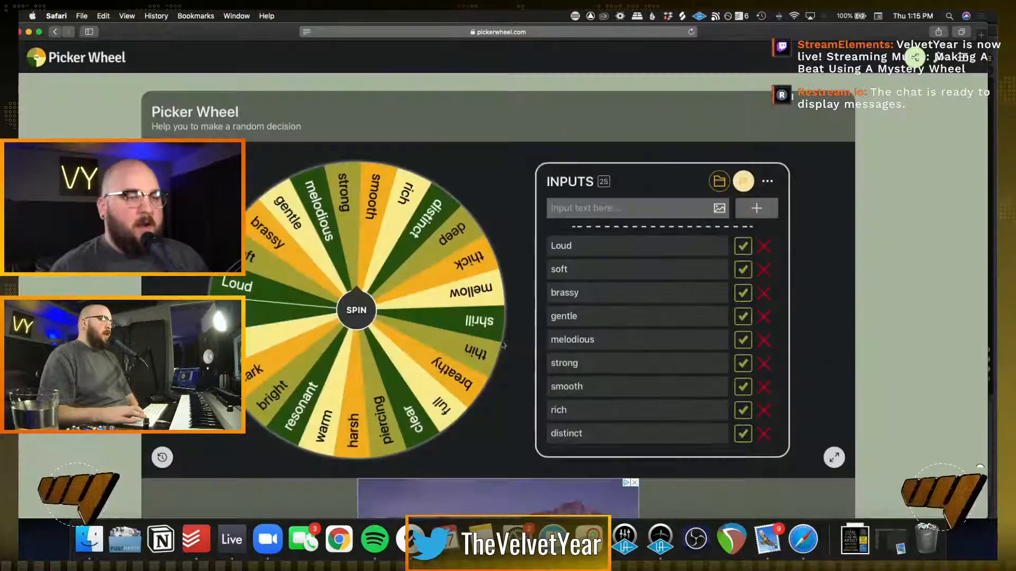
Switch back to Ableton Live, insert a MIDI track below SubLab and load an empty Drum Rack on it
{"action": "left_click", "coordinate": [232, 545]}
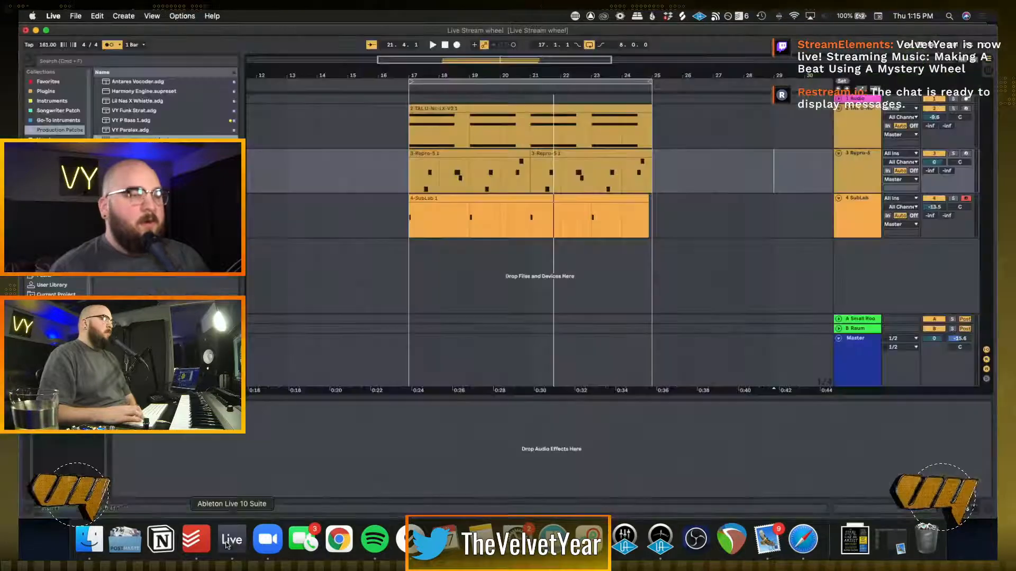
{"action": "left_click", "coordinate": [494, 285]}
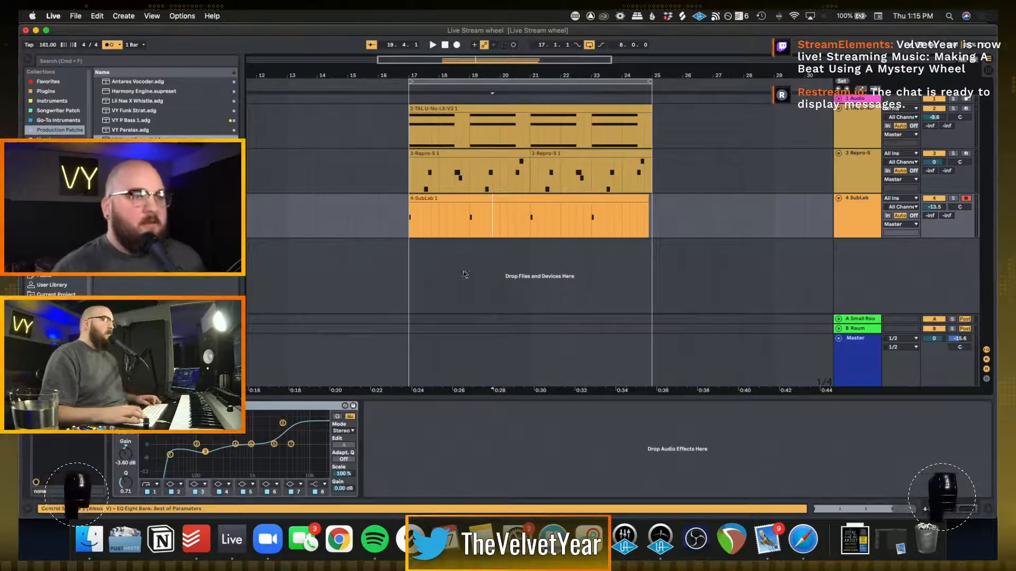
{"action": "left_click", "coordinate": [56, 333]}
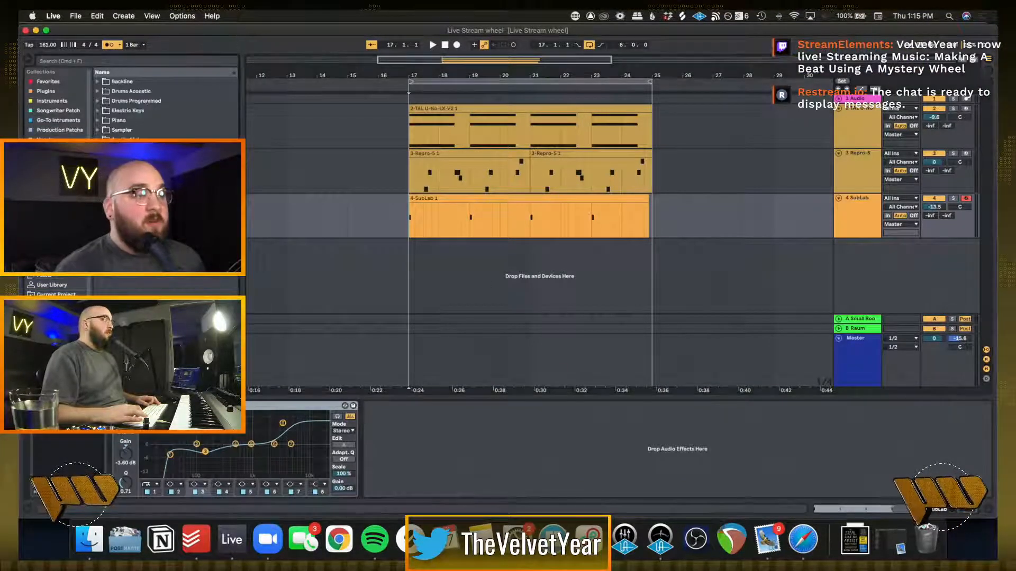
{"action": "scroll", "coordinate": [56, 339], "scroll_direction": "down", "scroll_amount": 3}
{"action": "left_click", "coordinate": [56, 344]}
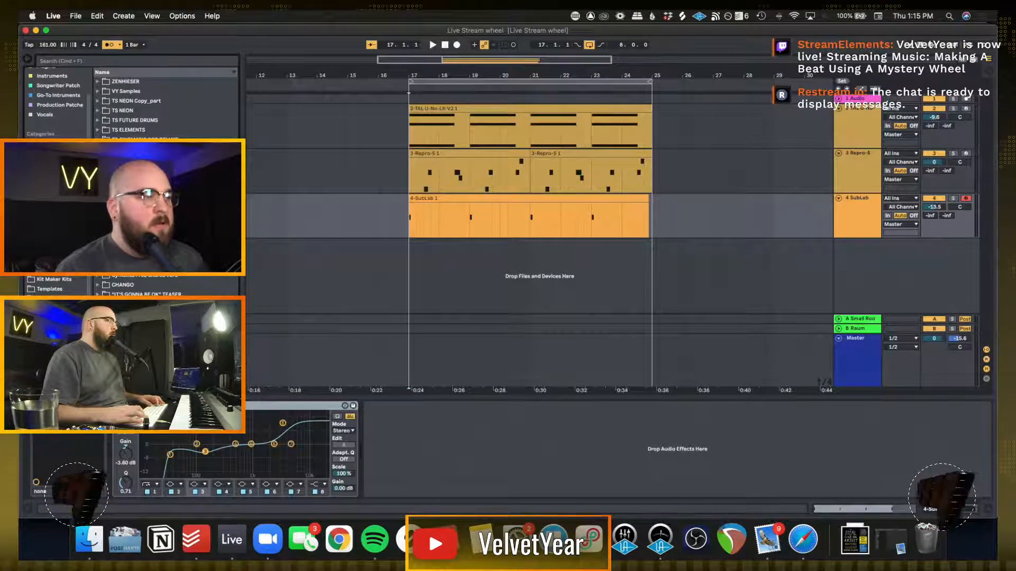
{"action": "left_click", "coordinate": [488, 247]}
{"action": "key", "text": "super+shift+t"}
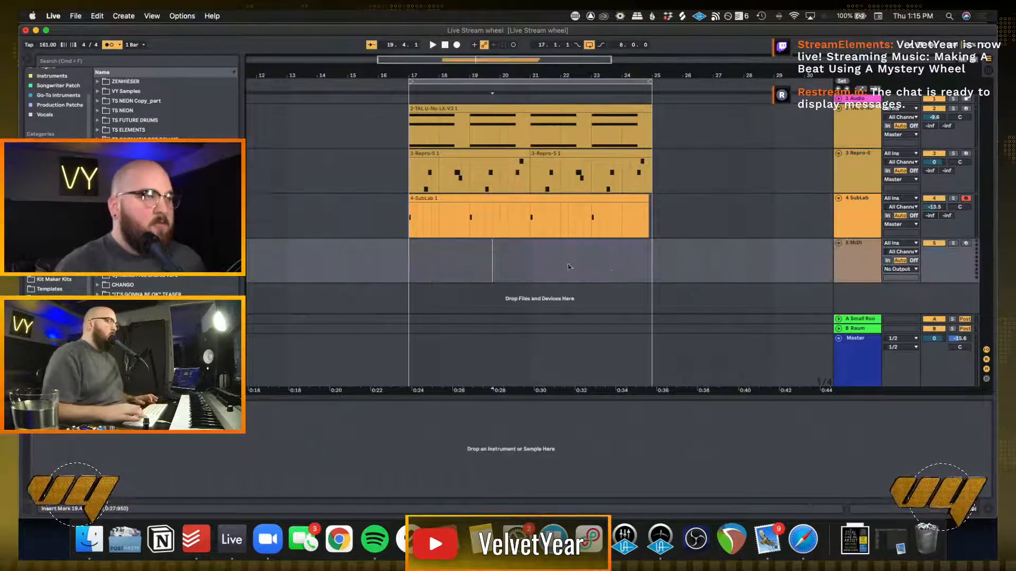
{"action": "left_click", "coordinate": [52, 163]}
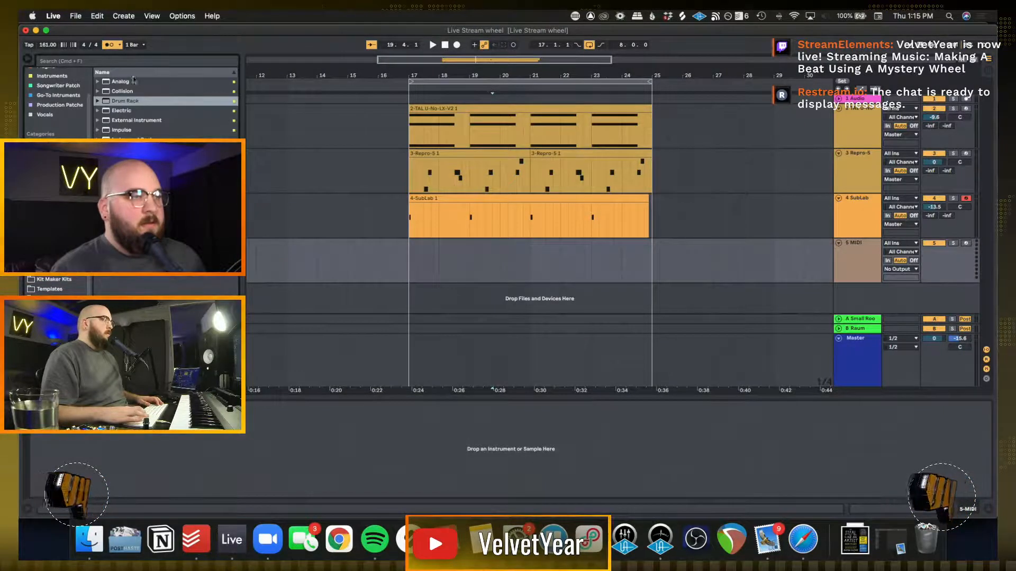
{"action": "left_click", "coordinate": [123, 103]}
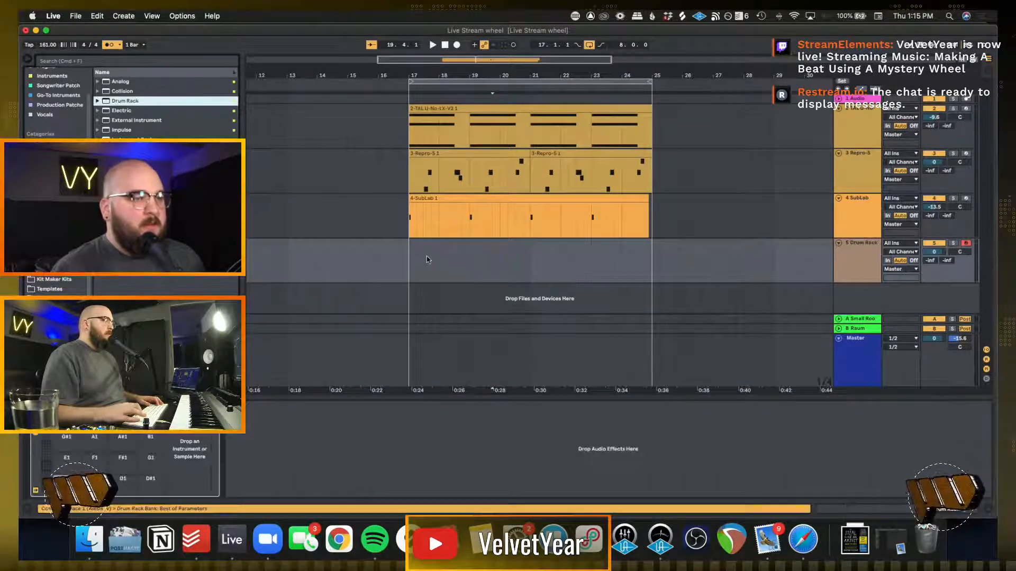
Browse the drum sample folders for a snare and load the MAIN SNARE sample onto a Drum Rack pad
{"action": "left_click", "coordinate": [52, 270]}
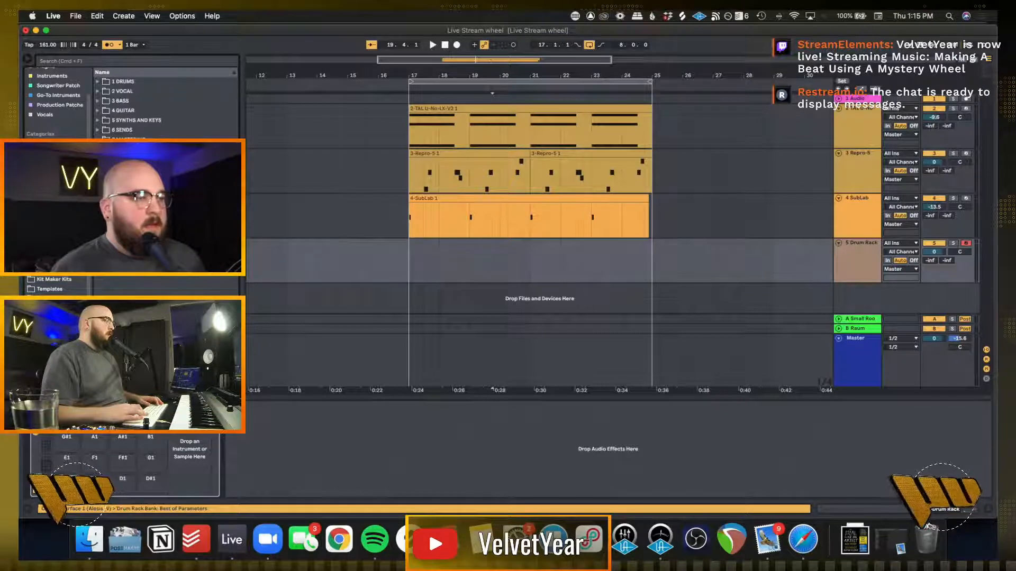
{"action": "left_click", "coordinate": [52, 250]}
{"action": "left_click", "coordinate": [52, 260]}
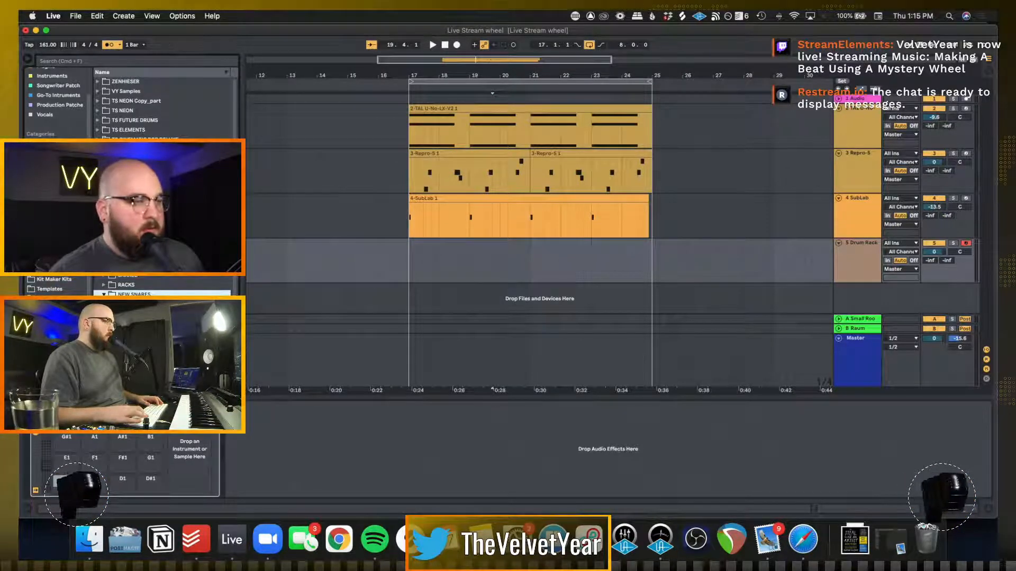
{"action": "key", "text": "Up"}
{"action": "key", "text": "Up"}
{"action": "key", "text": "Right"}
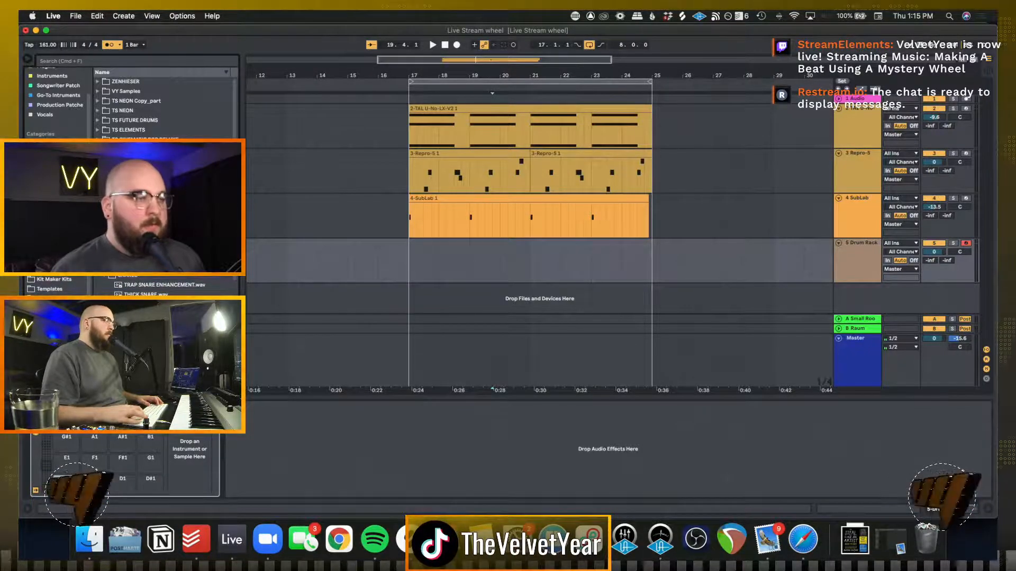
{"action": "key", "text": "Up"}
{"action": "key", "text": "Down"}
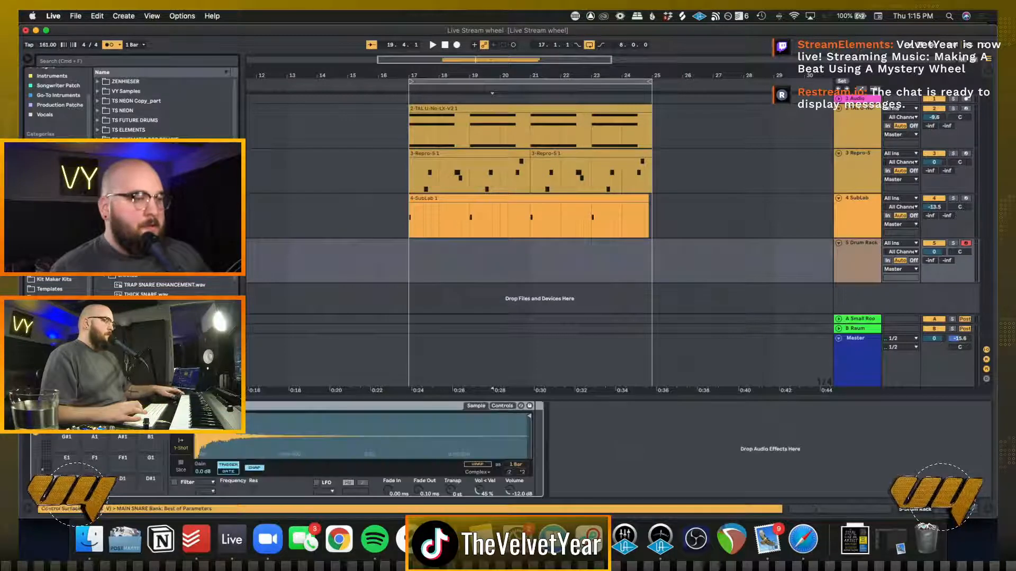
{"action": "key", "text": "Up"}
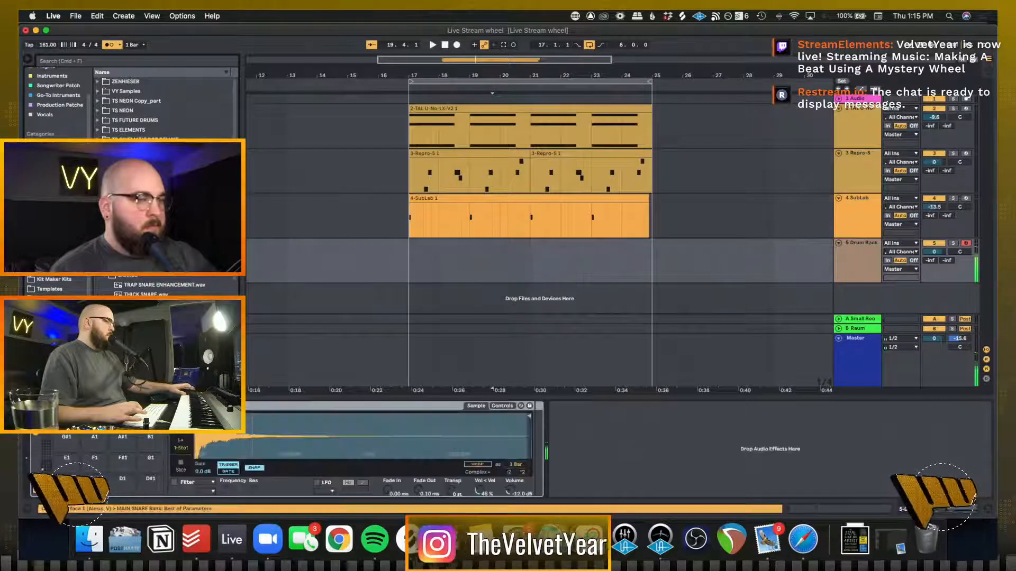
Play the loop from bar 17 and lower the Drum Rack track's volume to -4.0 dB
{"action": "key", "text": "space"}
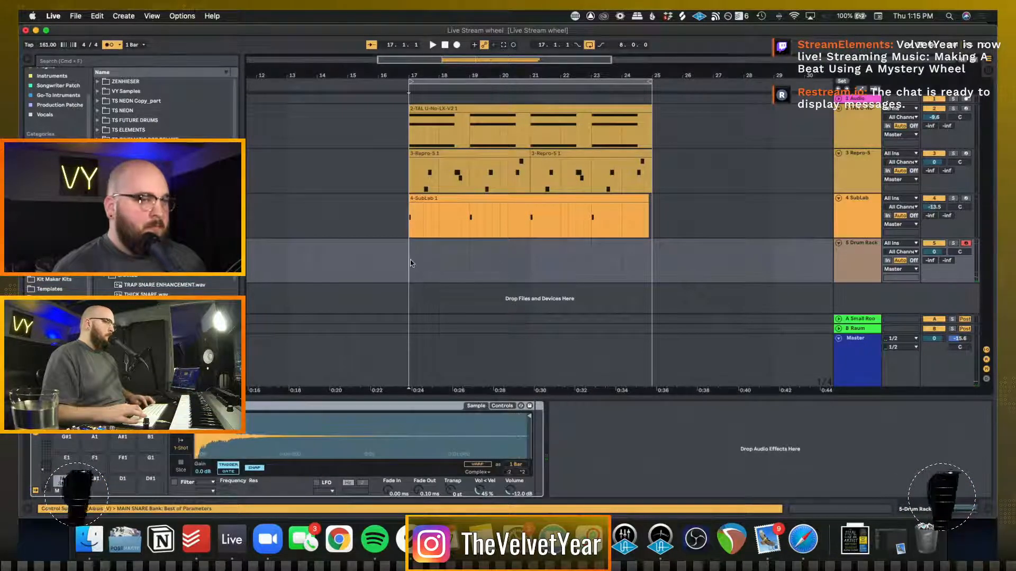
{"action": "key", "text": "space"}
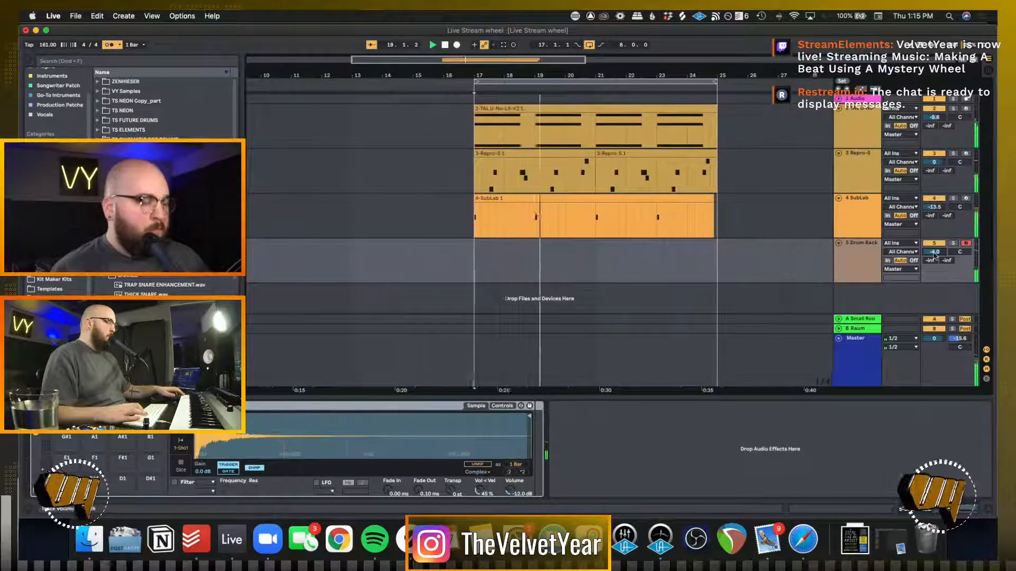
{"action": "left_click_drag", "start_coordinate": [934, 255], "coordinate": [934, 264]}
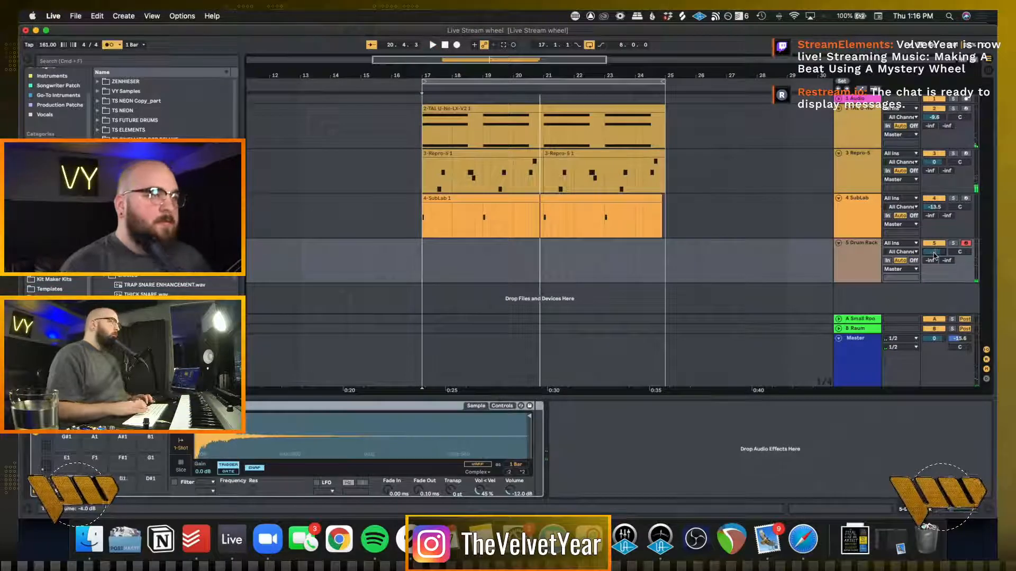
{"action": "key", "text": "space"}
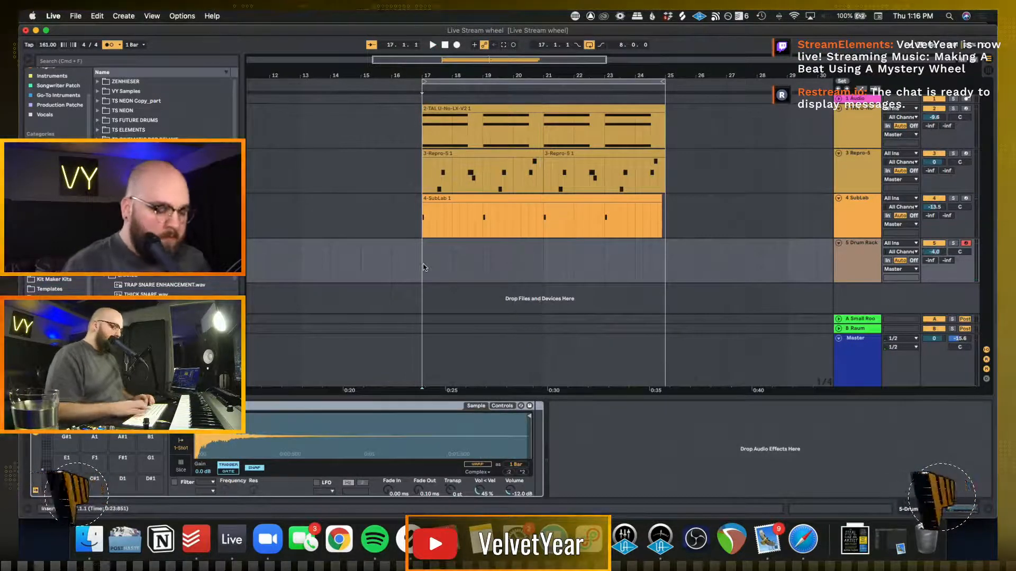
Record a snare pattern on the Drum Rack track from bar 17 and quantize all its notes to 1/16 at 100 %
{"action": "key", "text": "F9"}
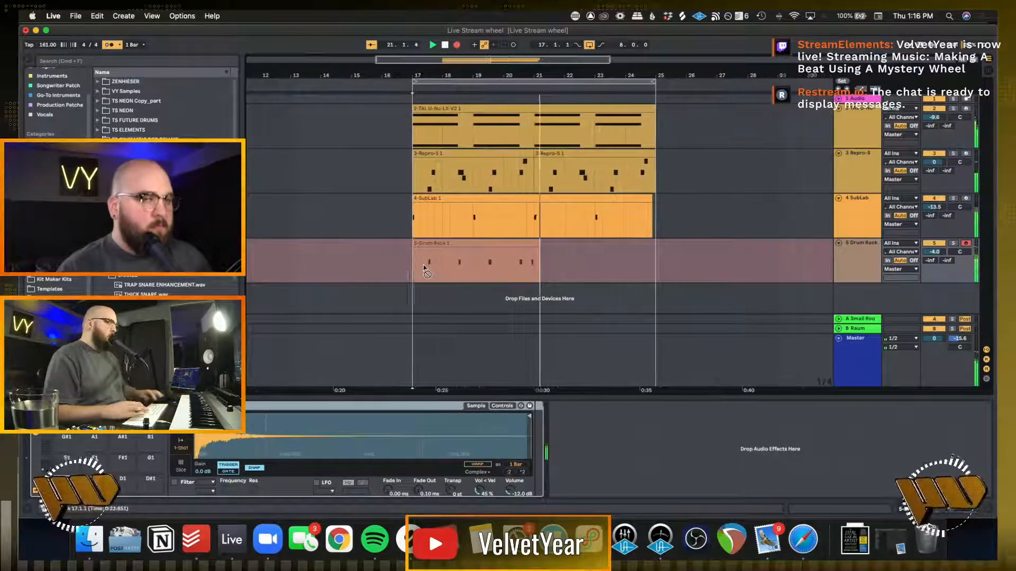
{"action": "key", "text": "space"}
{"action": "double_click", "coordinate": [437, 244]}
{"action": "left_click", "coordinate": [438, 255]}
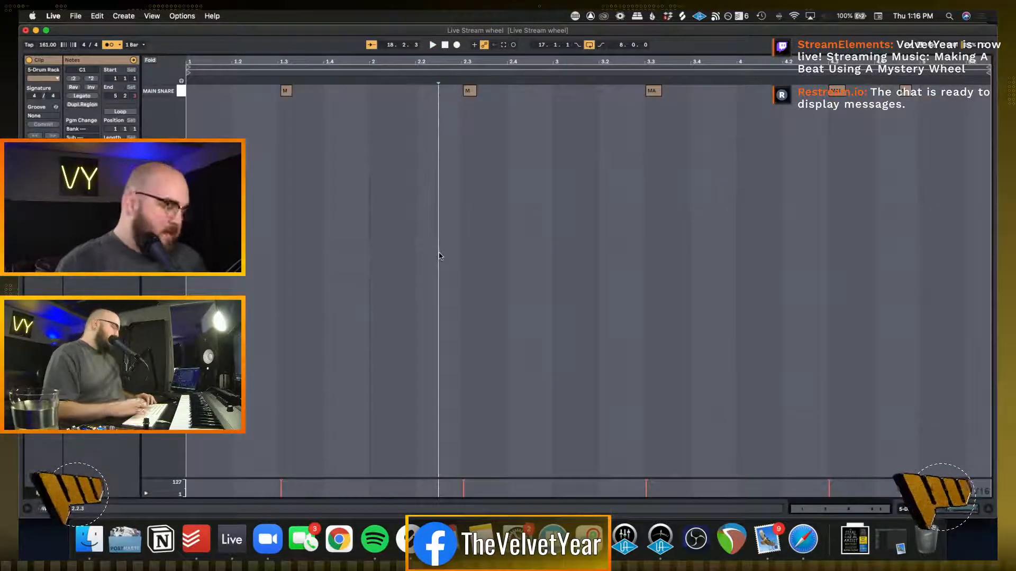
{"action": "key", "text": "super+a"}
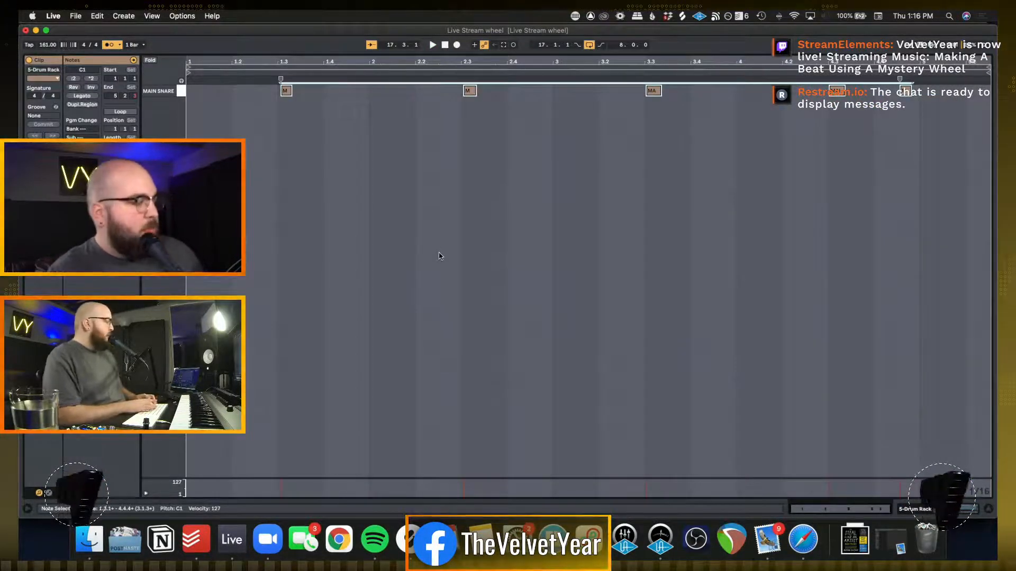
{"action": "key", "text": "super+u"}
{"action": "key", "text": "super+shift+u"}
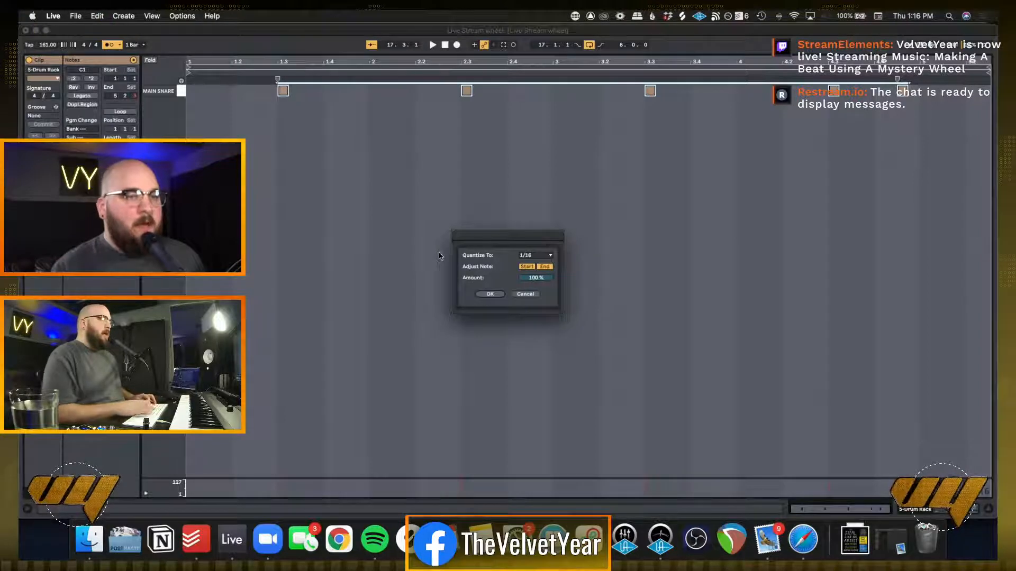
{"action": "left_click", "coordinate": [490, 294]}
{"action": "key", "text": "shift+Tab"}
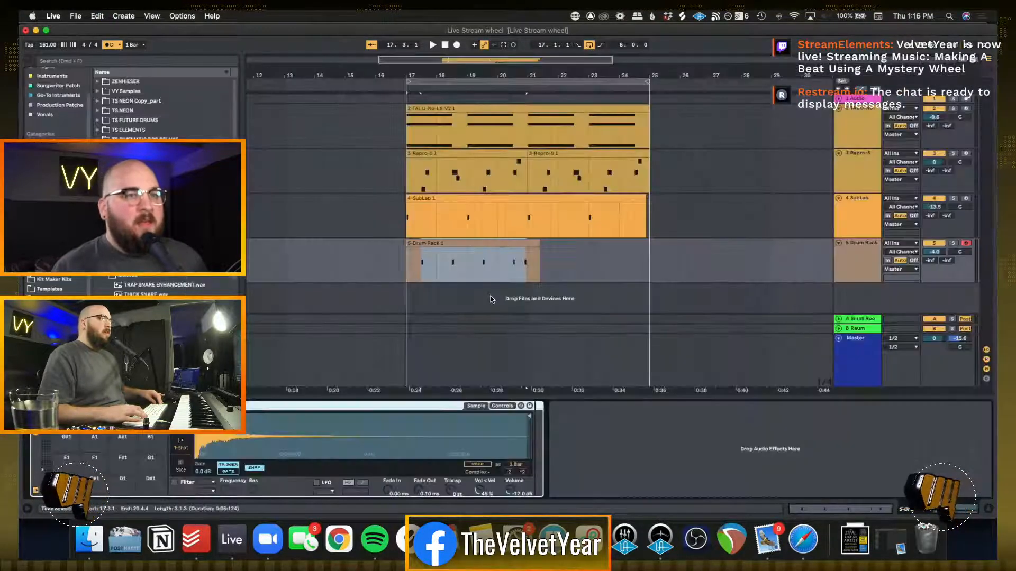
Trim the Drum Rack clip to end at bar 21, duplicate it to fill bars 21 to 25, and play the loop
{"action": "left_click", "coordinate": [606, 265]}
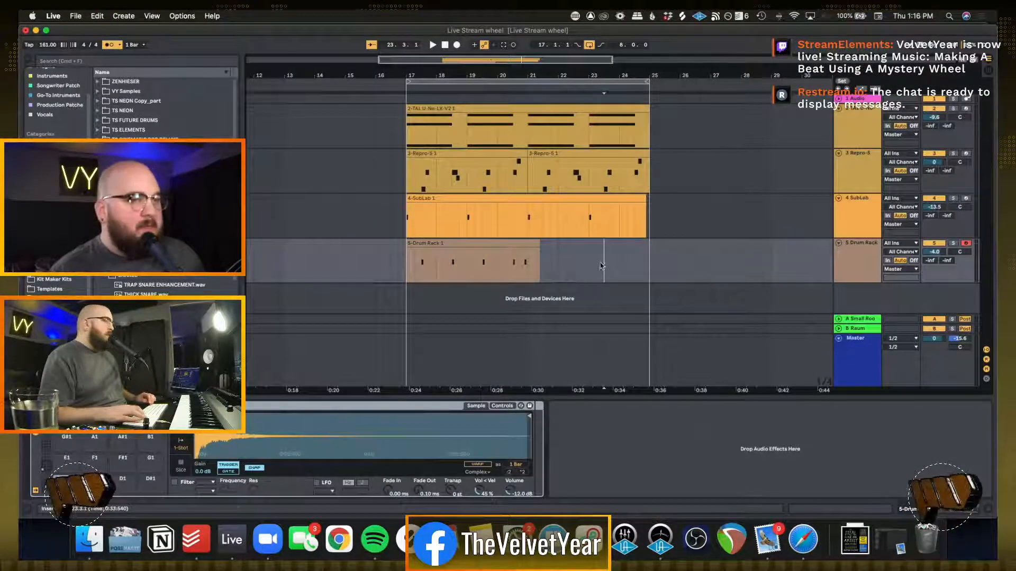
{"action": "left_click_drag", "start_coordinate": [602, 265], "coordinate": [527, 265]}
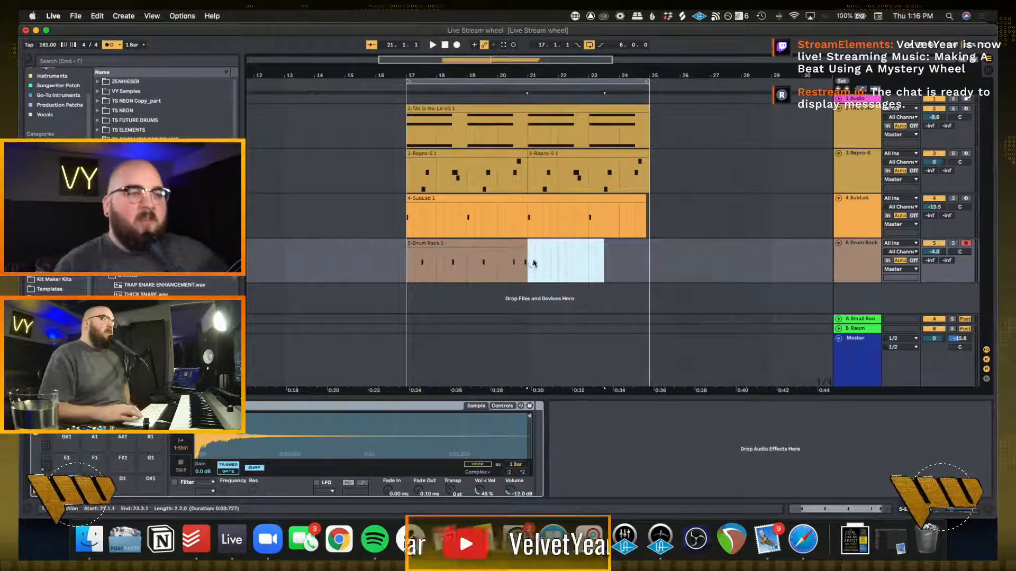
{"action": "left_click", "coordinate": [528, 264]}
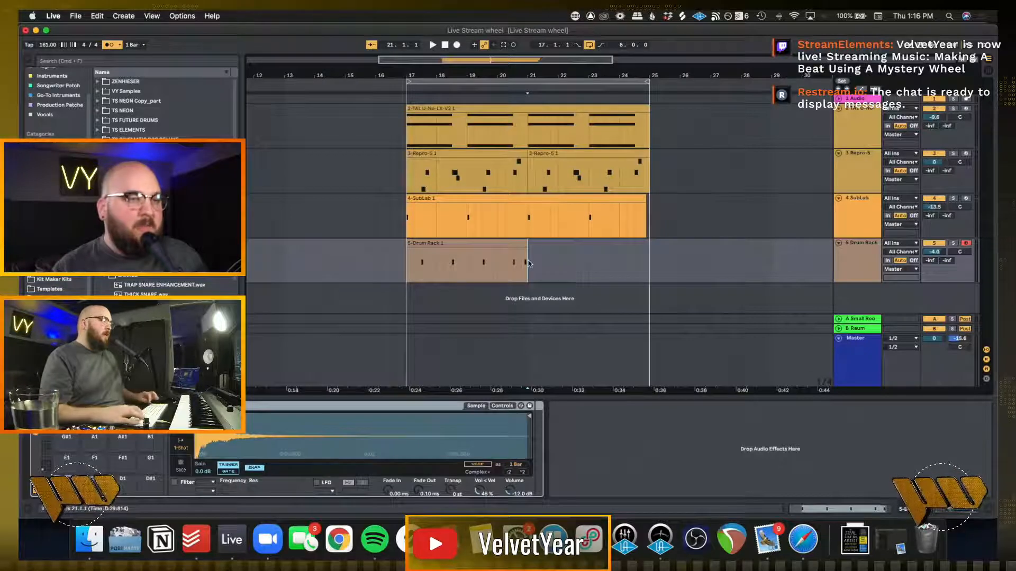
{"action": "left_click", "coordinate": [409, 258]}
{"action": "key", "text": "ctrl+d"}
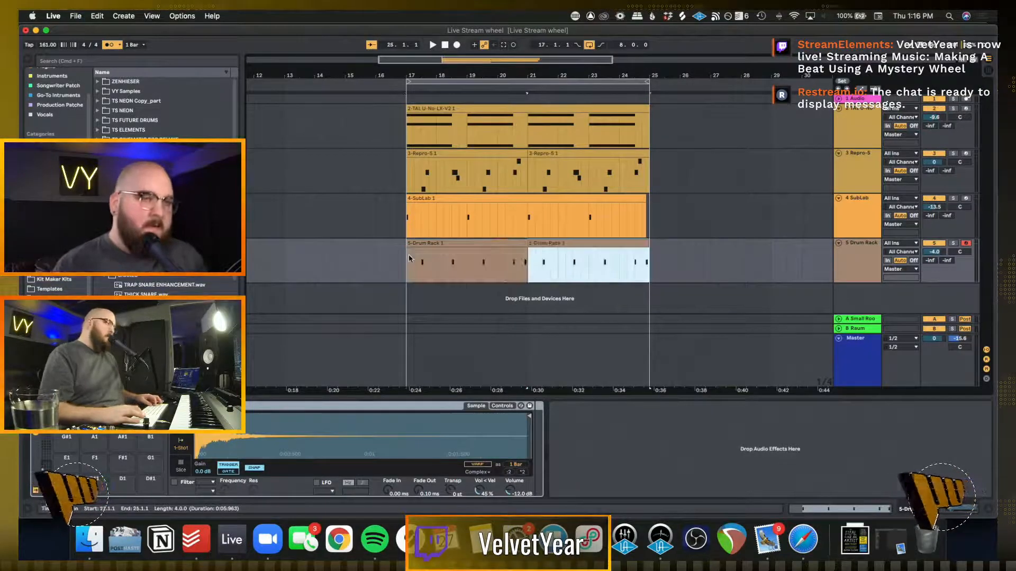
{"action": "key", "text": "space"}
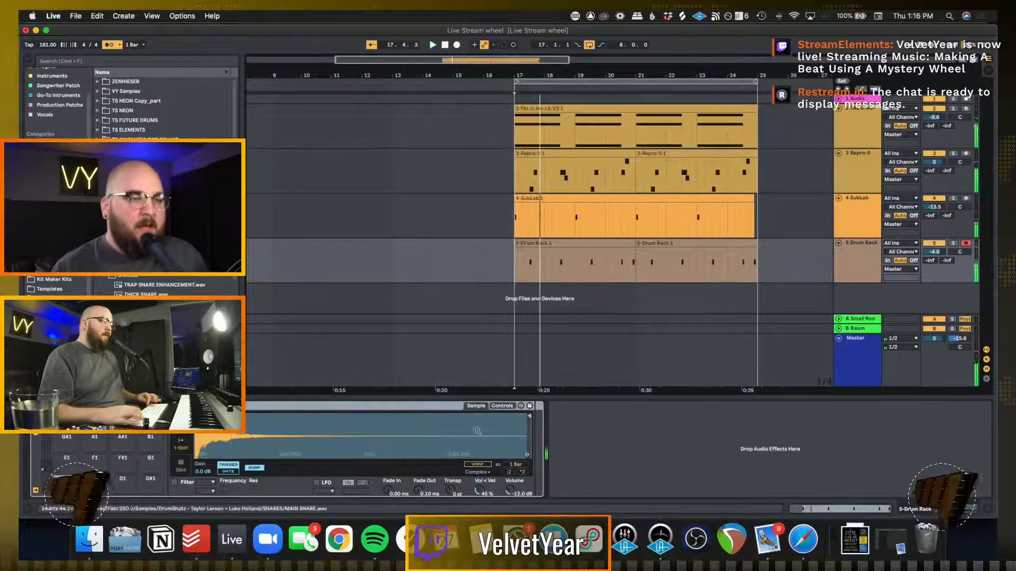
Launch Splice, switch to Picker Wheel in Safari, spin for another sound descriptor and dismiss the result
{"action": "left_click", "coordinate": [411, 539]}
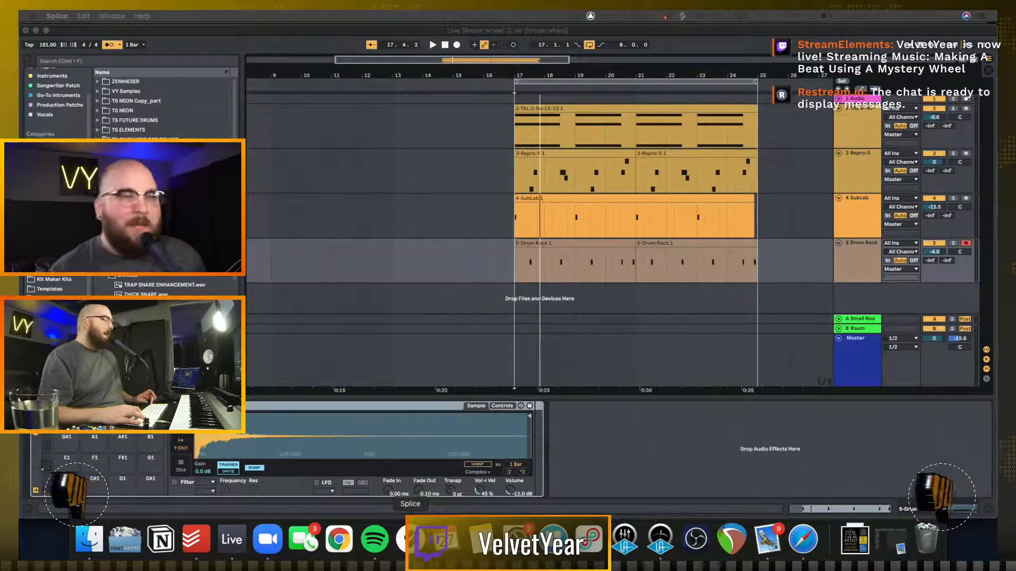
{"action": "right_click", "coordinate": [410, 539]}
{"action": "left_click", "coordinate": [418, 502]}
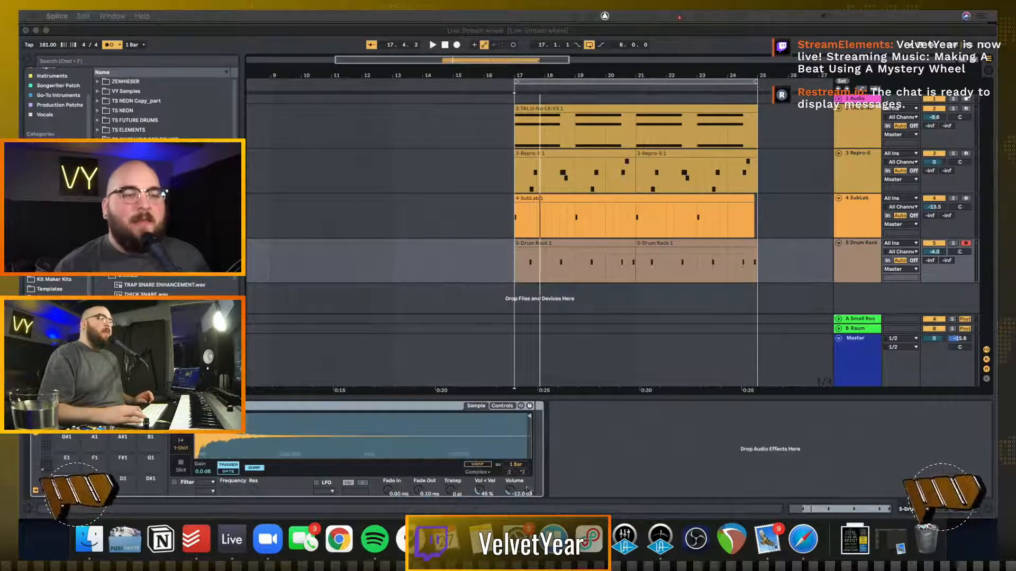
{"action": "left_click", "coordinate": [802, 545]}
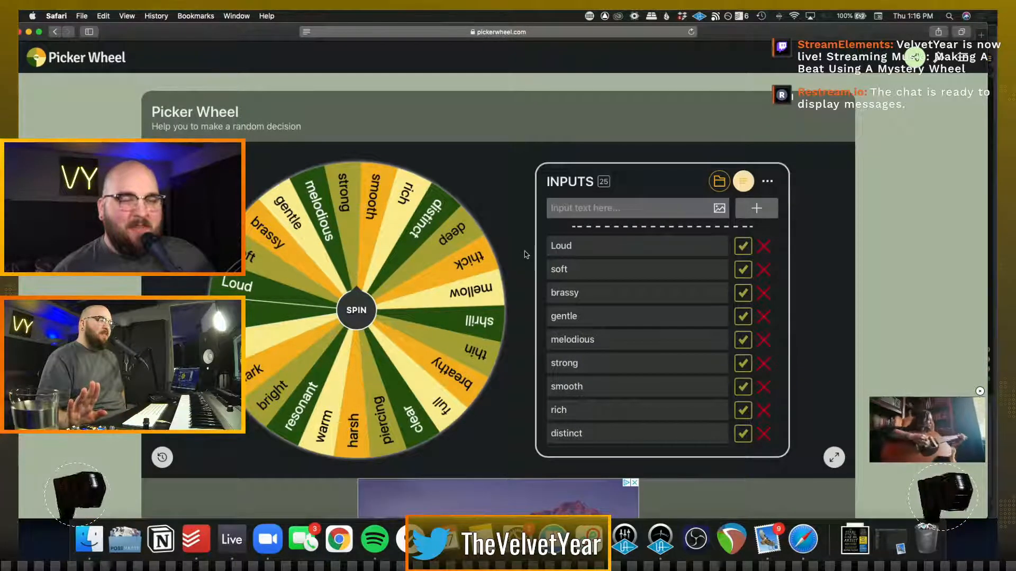
{"action": "left_click", "coordinate": [350, 316]}
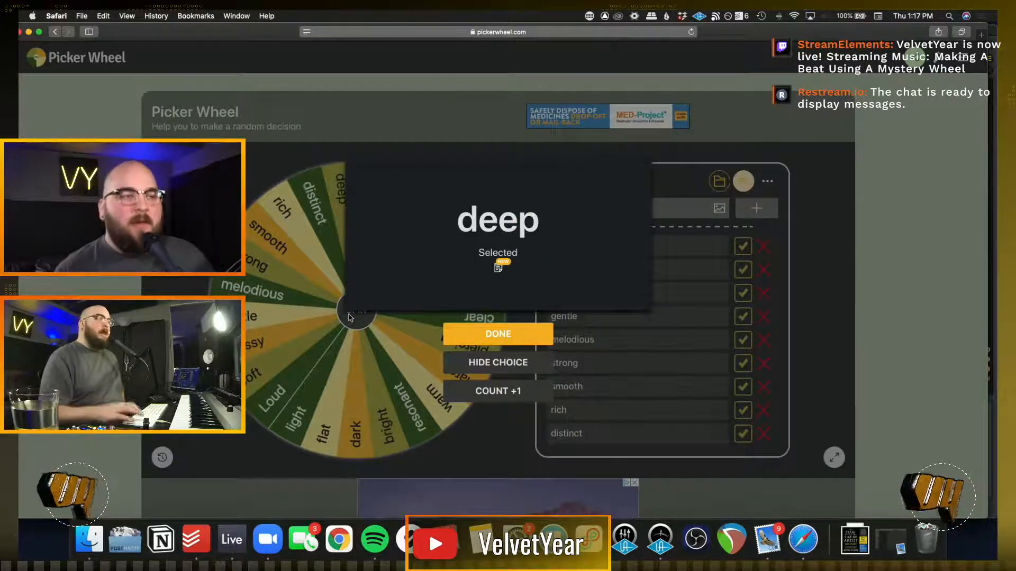
{"action": "left_click", "coordinate": [498, 334]}
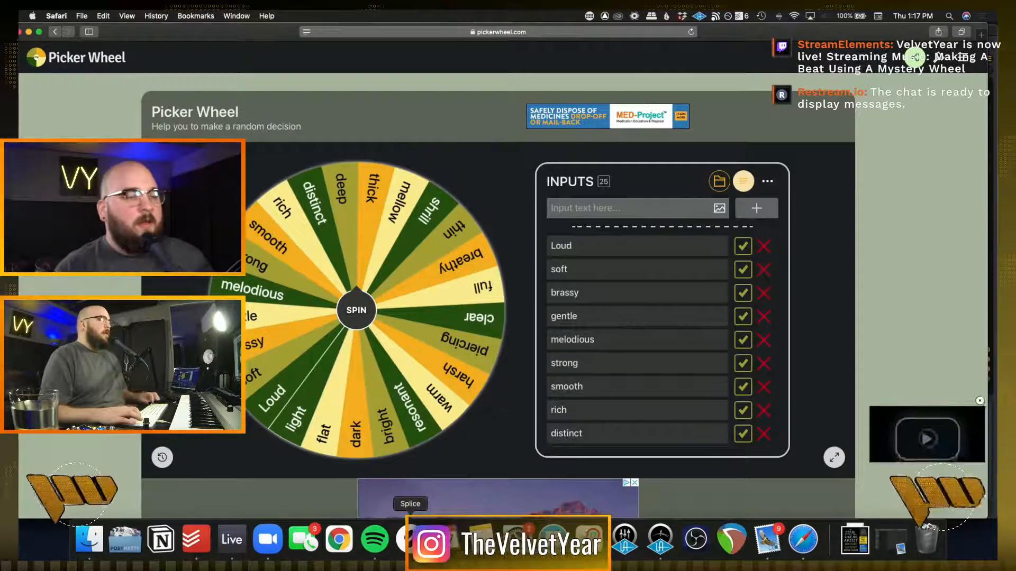
Audition the loop from bar 17 in Ableton Live and bring up the Splice sample library
{"action": "left_click", "coordinate": [226, 541]}
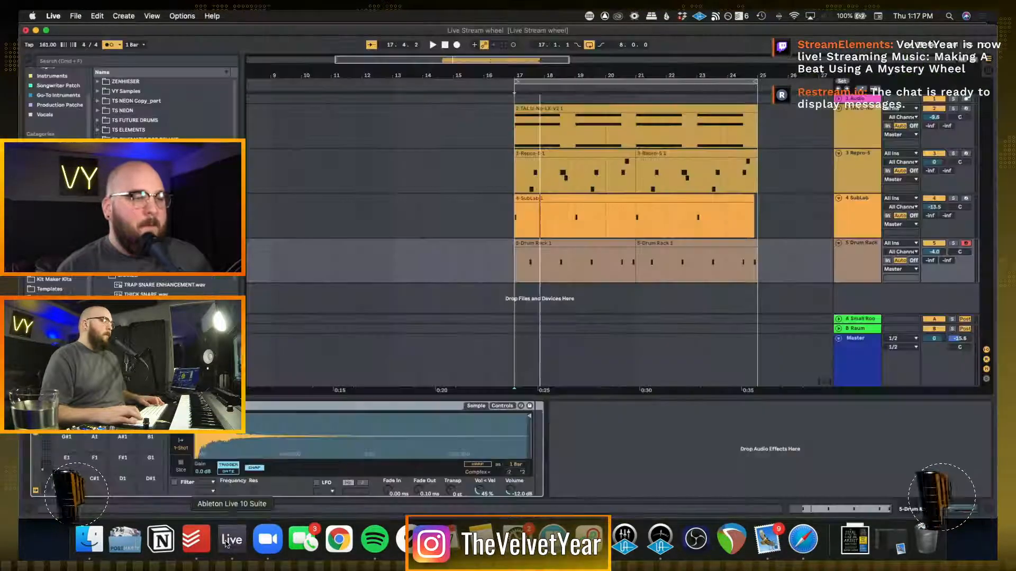
{"action": "left_click", "coordinate": [506, 261]}
{"action": "key", "text": "space"}
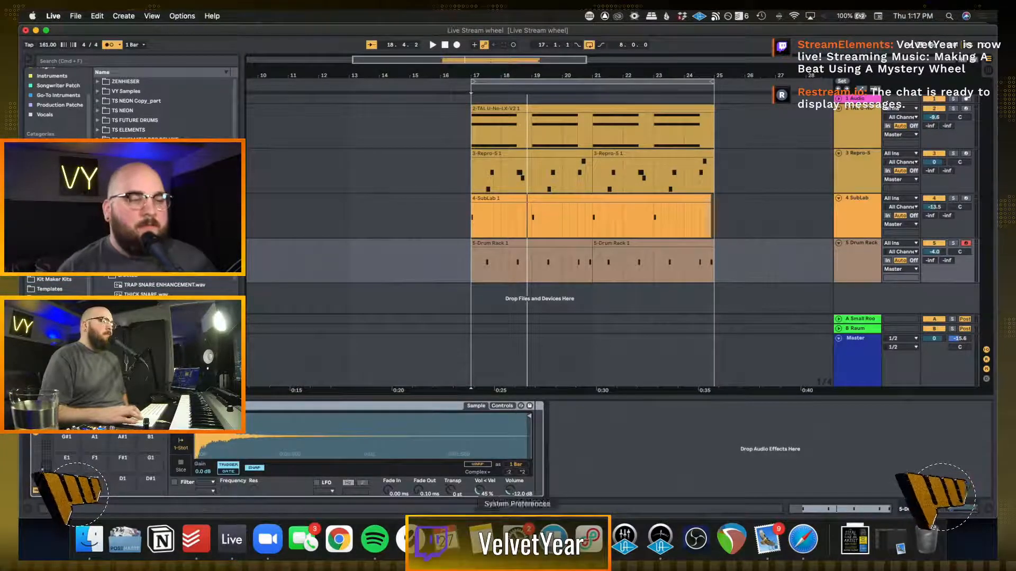
{"action": "left_click", "coordinate": [410, 533]}
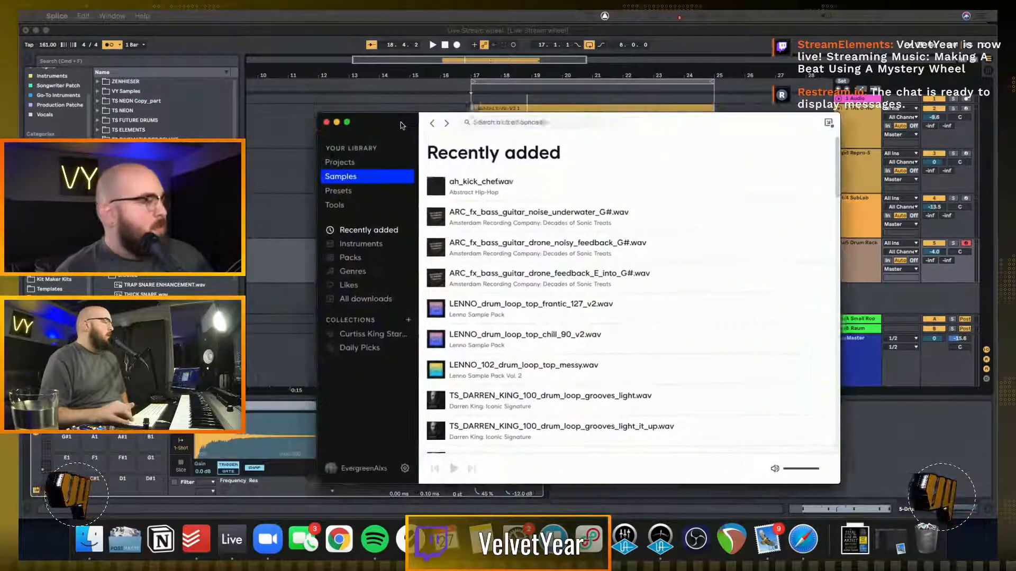
{"action": "left_click_drag", "start_coordinate": [401, 119], "coordinate": [399, 115]}
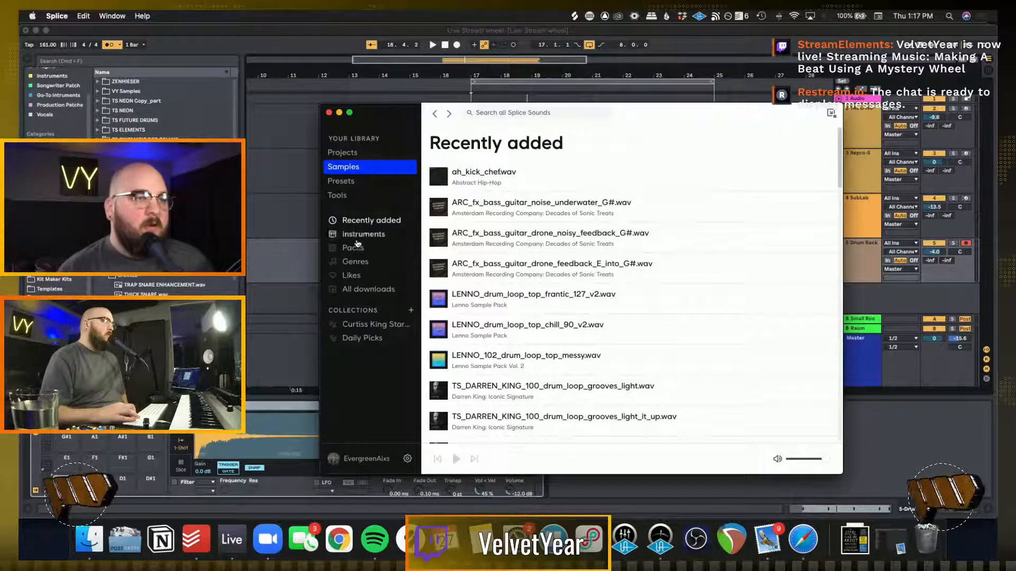
Open the THICC DRUMS pack among the downloaded Splice packs and filter its samples by the drums and kicks tags
{"action": "left_click", "coordinate": [354, 261]}
{"action": "left_click", "coordinate": [358, 248]}
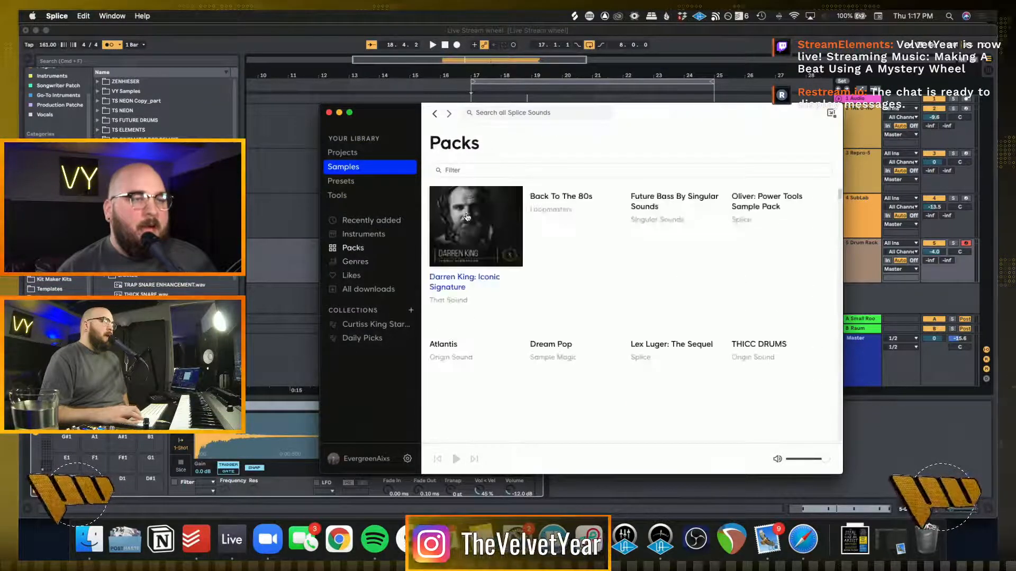
{"action": "scroll", "coordinate": [804, 351], "scroll_direction": "down", "scroll_amount": 2}
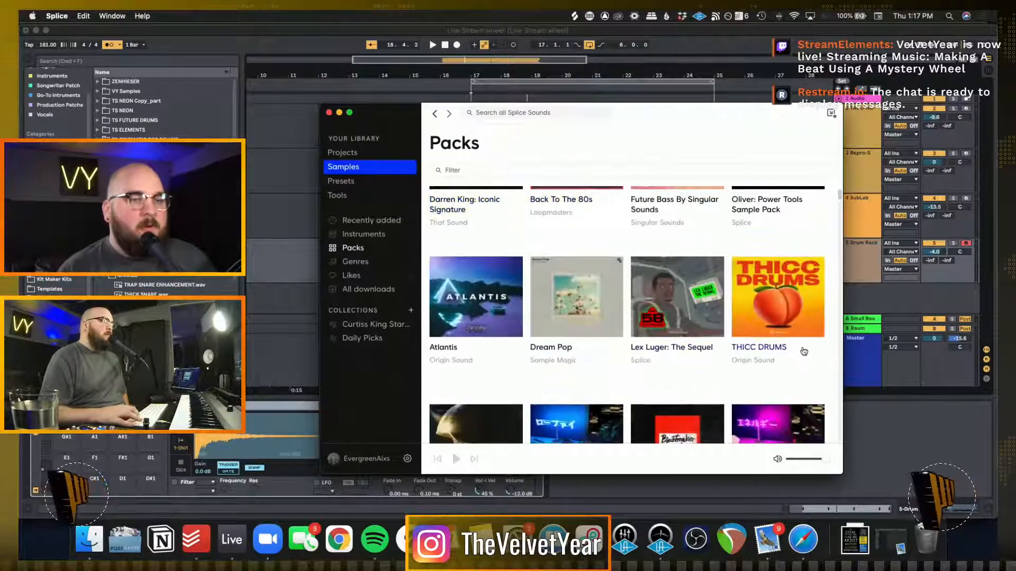
{"action": "left_click", "coordinate": [770, 328]}
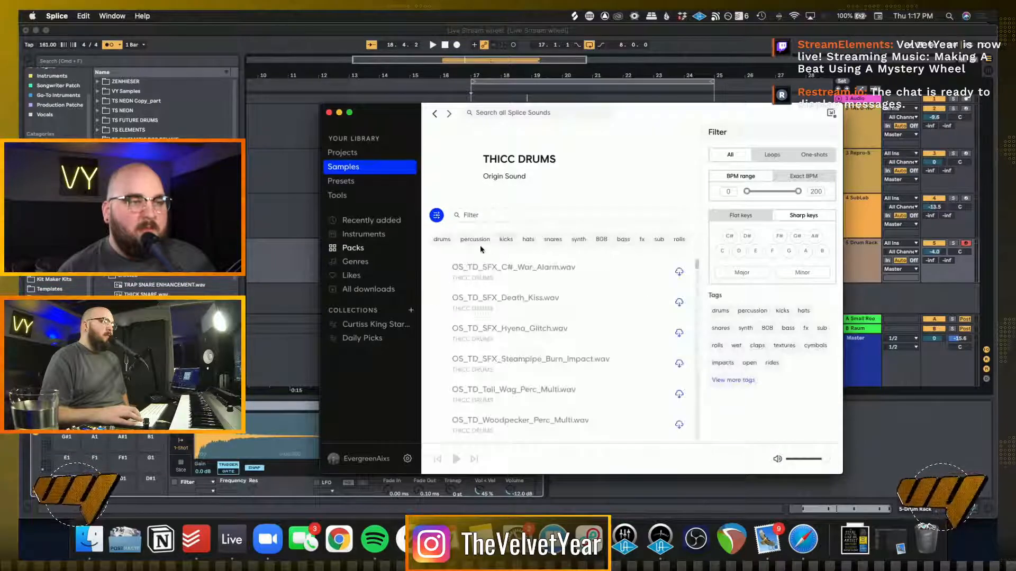
{"action": "left_click", "coordinate": [442, 241]}
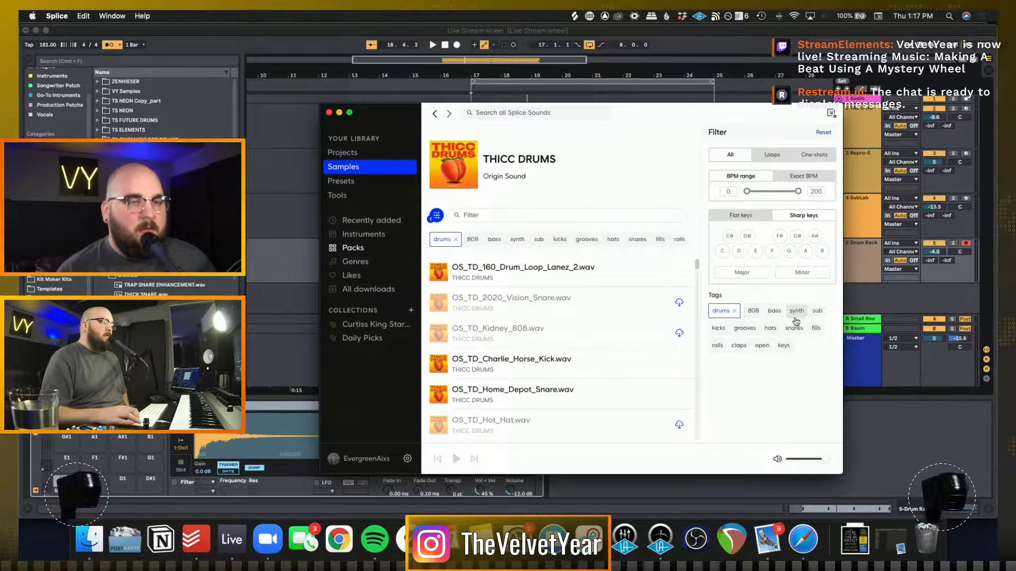
{"action": "left_click", "coordinate": [719, 328]}
Lower the Splice preview volume to near minimum and audition the first kicks, from OS_TD_Charlie_Horse_Kick to OS_TD_Bags_Kick
{"action": "left_click", "coordinate": [439, 272]}
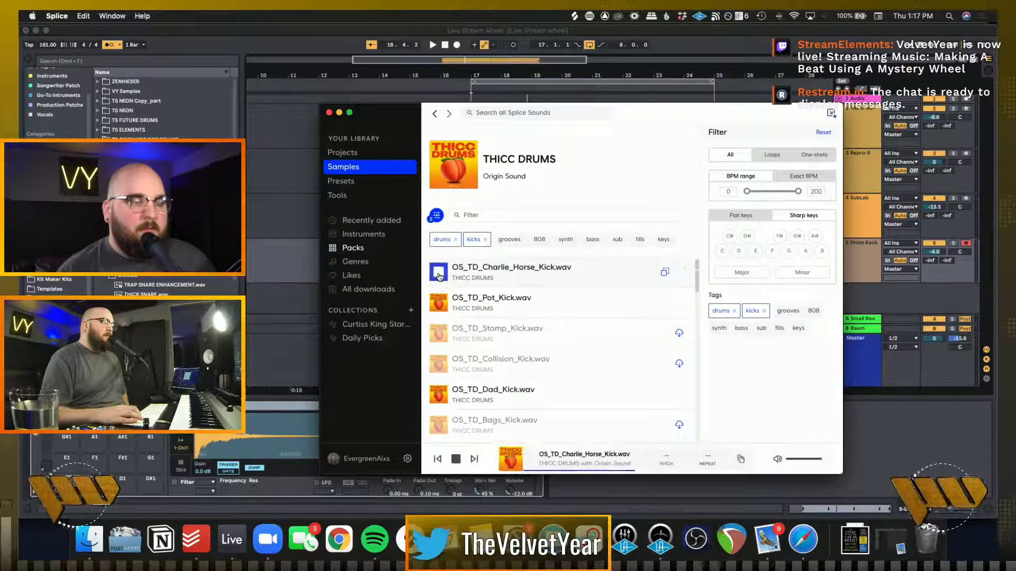
{"action": "left_click_drag", "start_coordinate": [821, 459], "coordinate": [795, 463]}
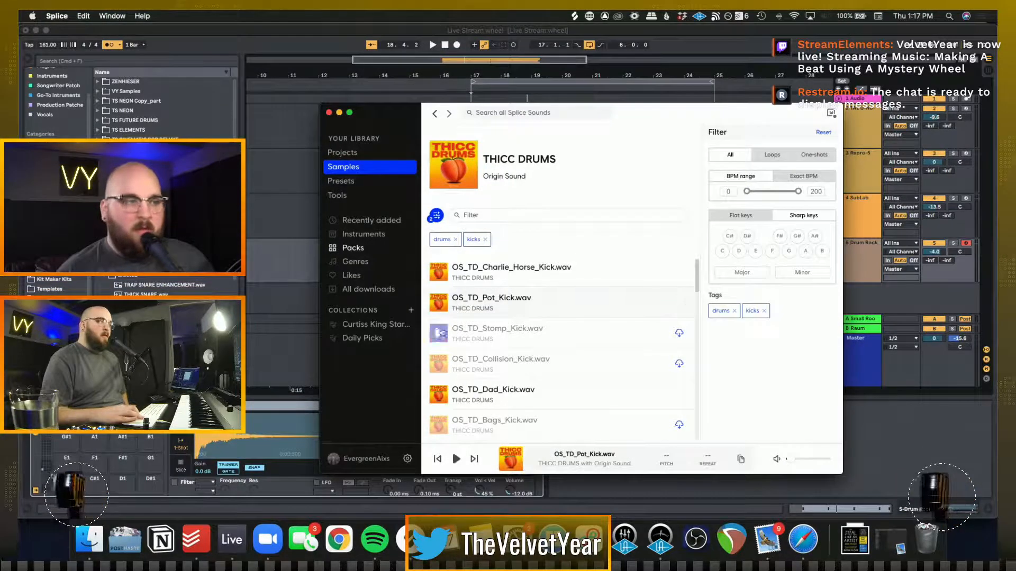
{"action": "left_click", "coordinate": [439, 394]}
{"action": "left_click", "coordinate": [439, 365]}
{"action": "left_click", "coordinate": [438, 334]}
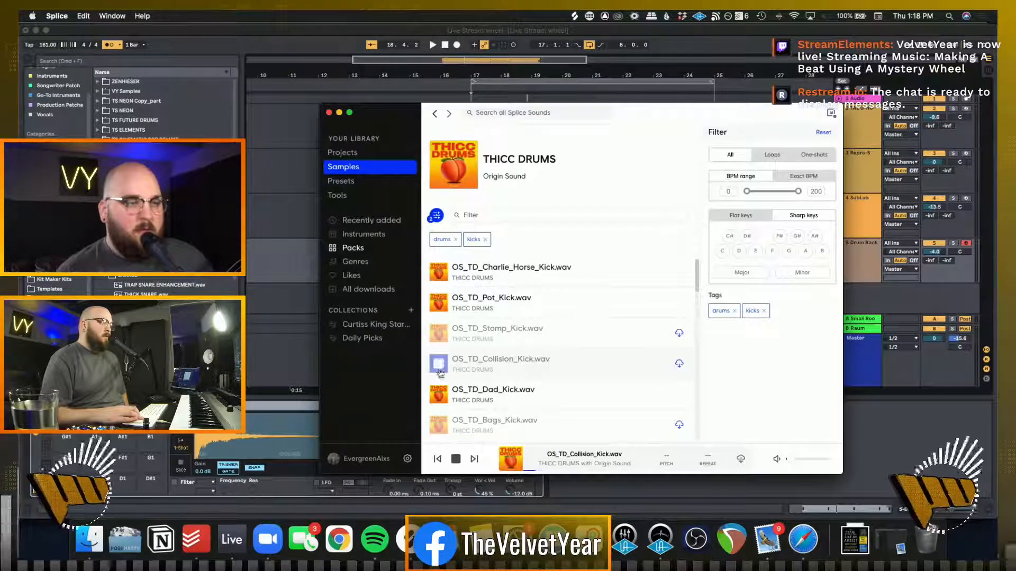
{"action": "left_click", "coordinate": [439, 423]}
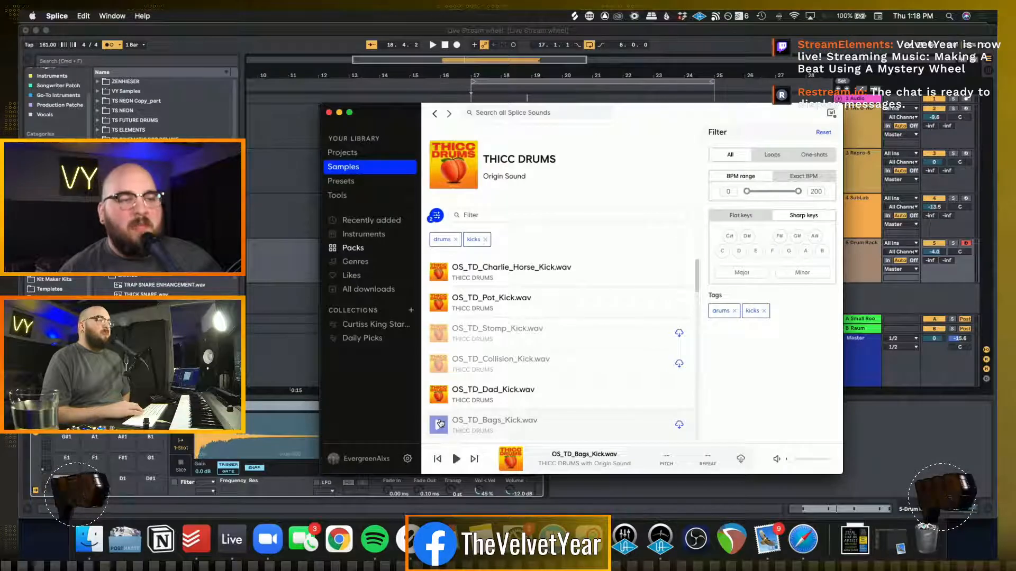
Audition the remaining THICC DRUMS kicks down the list as far as OS_TD_Makeup_Kick.wav
{"action": "key", "text": "Down"}
{"action": "key", "text": "Down"}
{"action": "key", "text": "Down"}
{"action": "key", "text": "Down"}
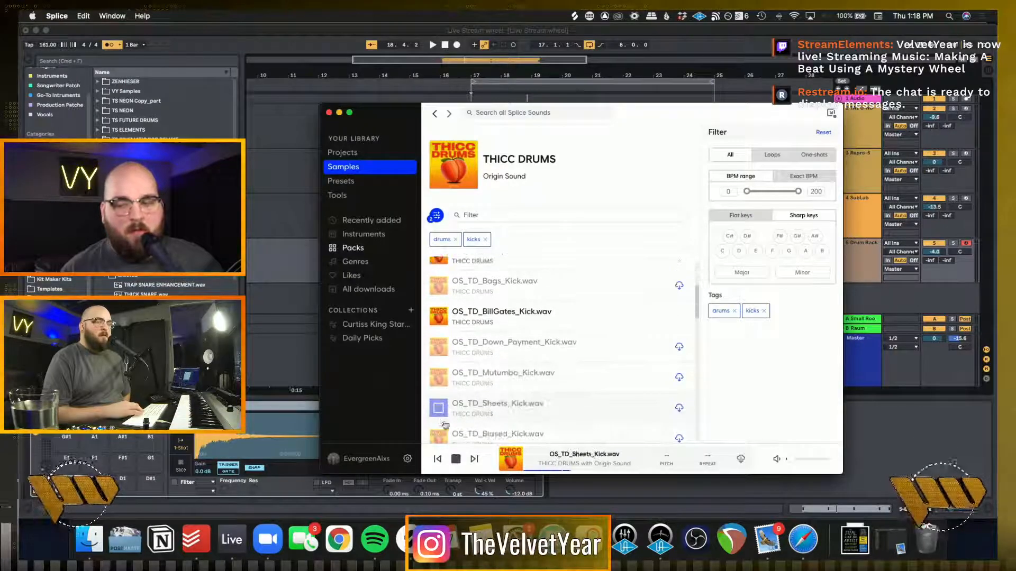
{"action": "left_click", "coordinate": [438, 403]}
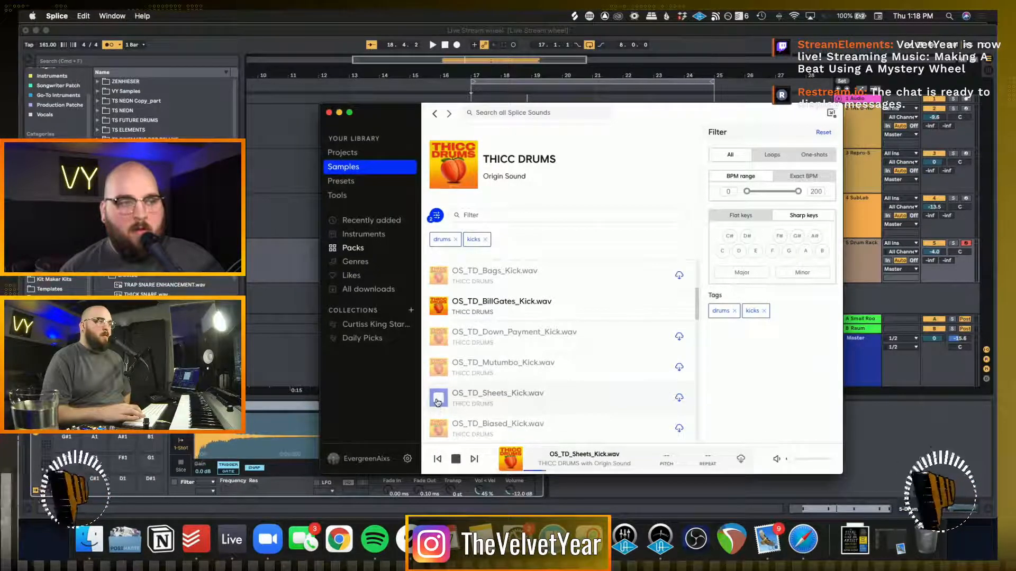
{"action": "left_click", "coordinate": [438, 402]}
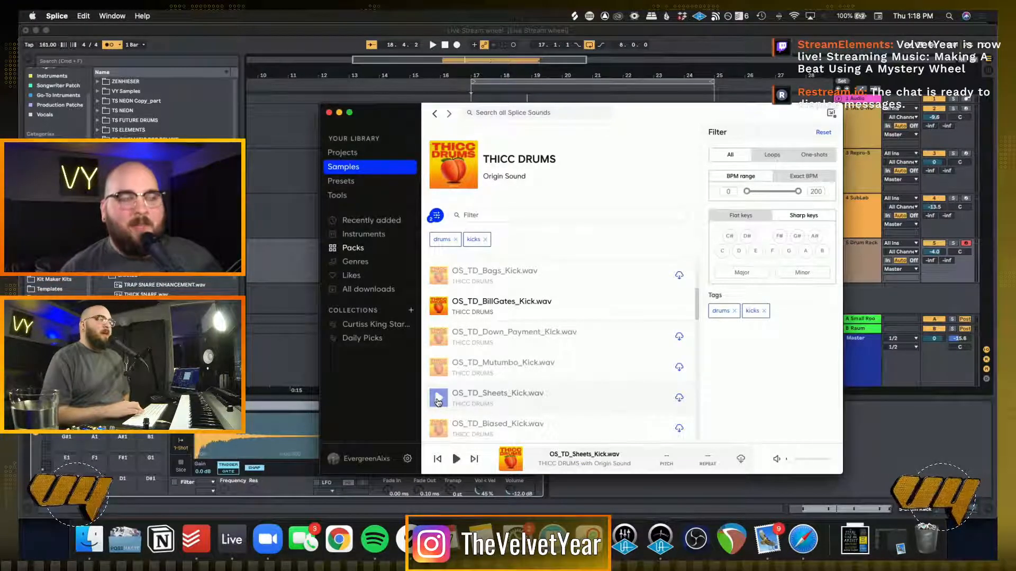
{"action": "key", "text": "Down"}
{"action": "key", "text": "Down"}
{"action": "key", "text": "Down"}
{"action": "key", "text": "Down"}
{"action": "key", "text": "Down"}
{"action": "key", "text": "Down"}
{"action": "key", "text": "Down"}
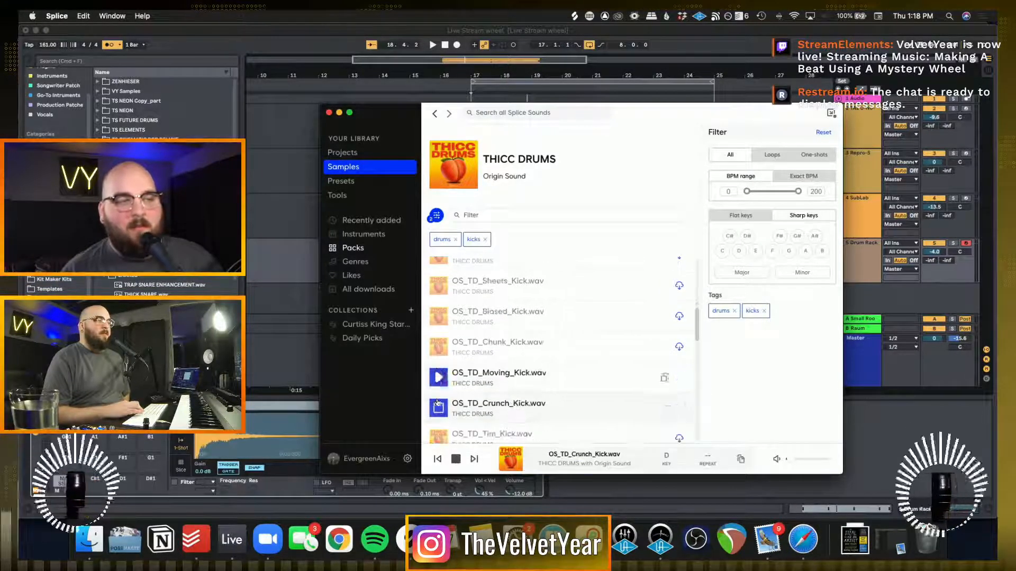
{"action": "key", "text": "Down"}
{"action": "key", "text": "Down"}
{"action": "key", "text": "Down"}
{"action": "key", "text": "Down"}
{"action": "key", "text": "Down"}
{"action": "key", "text": "Down"}
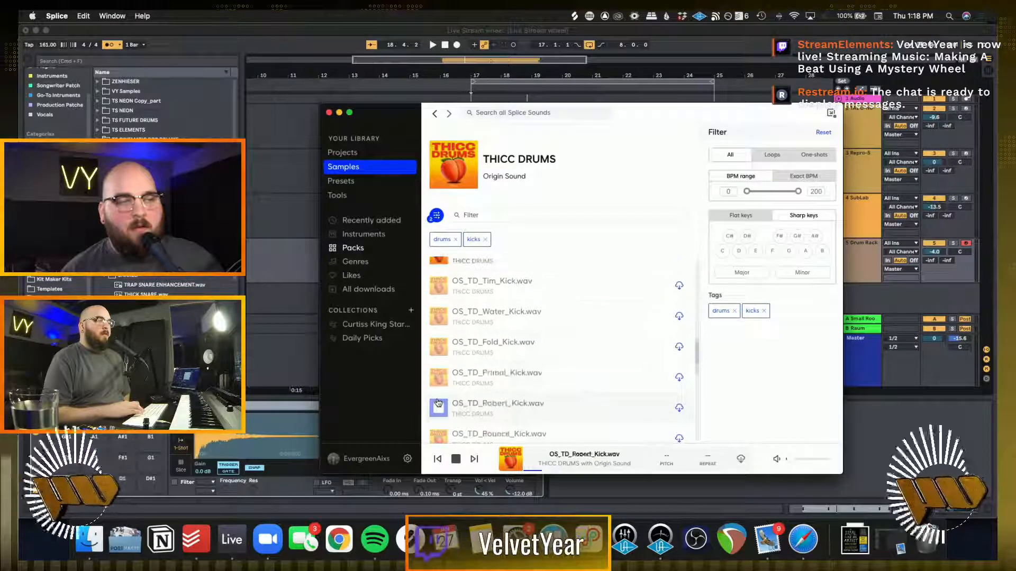
{"action": "key", "text": "Up"}
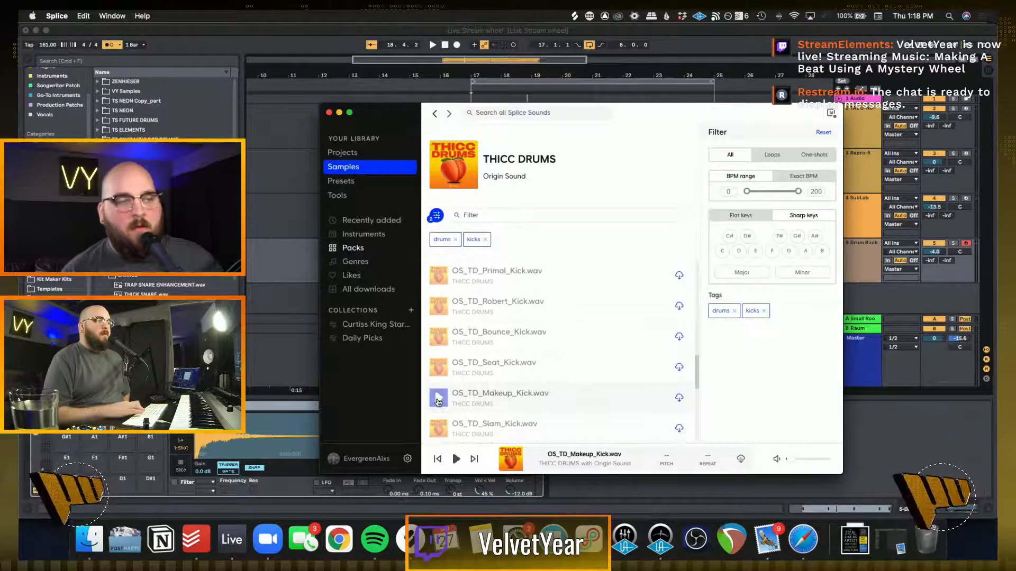
Download OS_TD_Makeup_Kick.wav and load it onto an empty pad of the Drum Rack in Ableton Live
{"action": "left_click", "coordinate": [679, 398]}
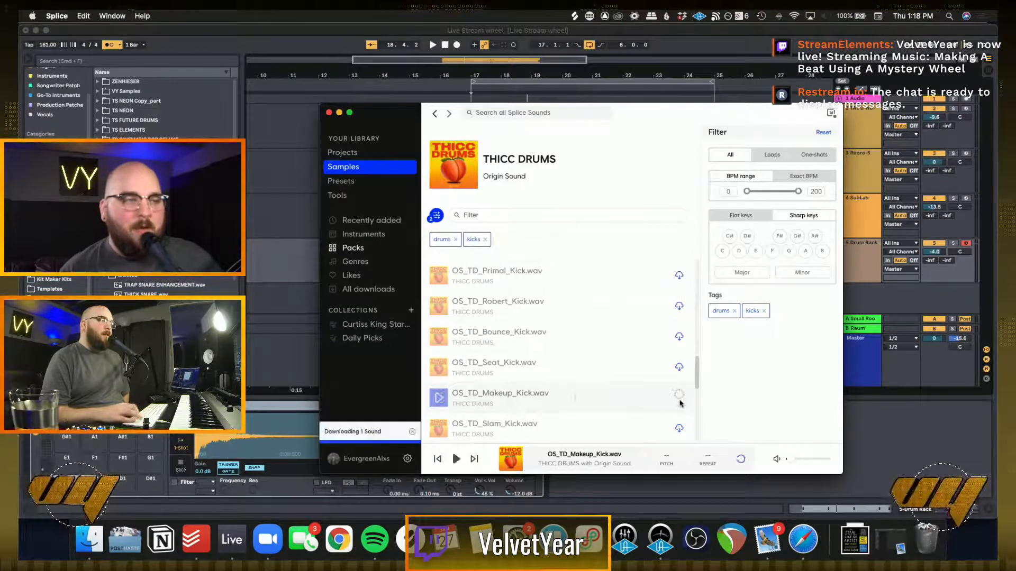
{"action": "scroll", "coordinate": [527, 376], "scroll_direction": "up", "scroll_amount": 10}
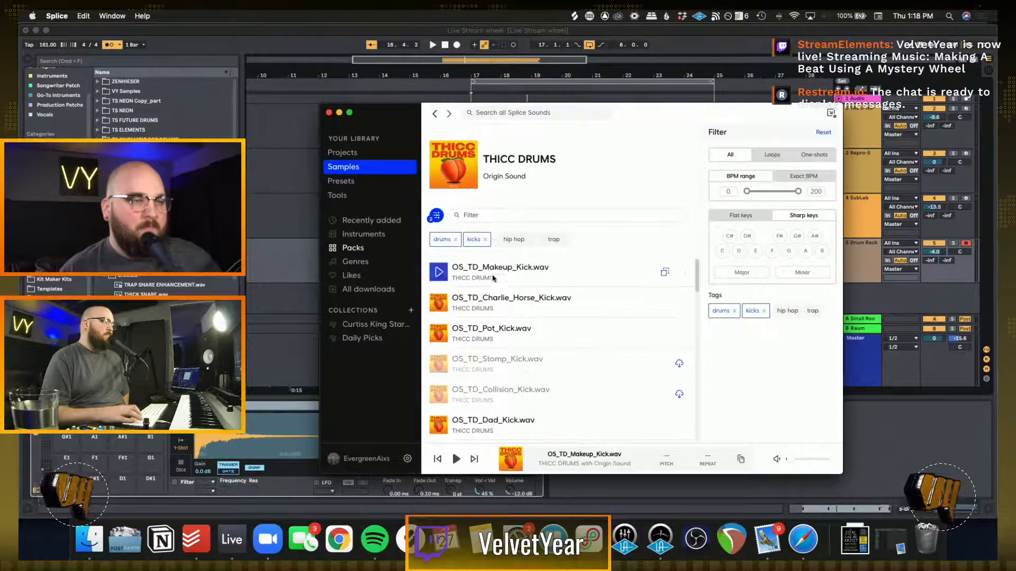
{"action": "left_click_drag", "start_coordinate": [486, 271], "coordinate": [140, 508]}
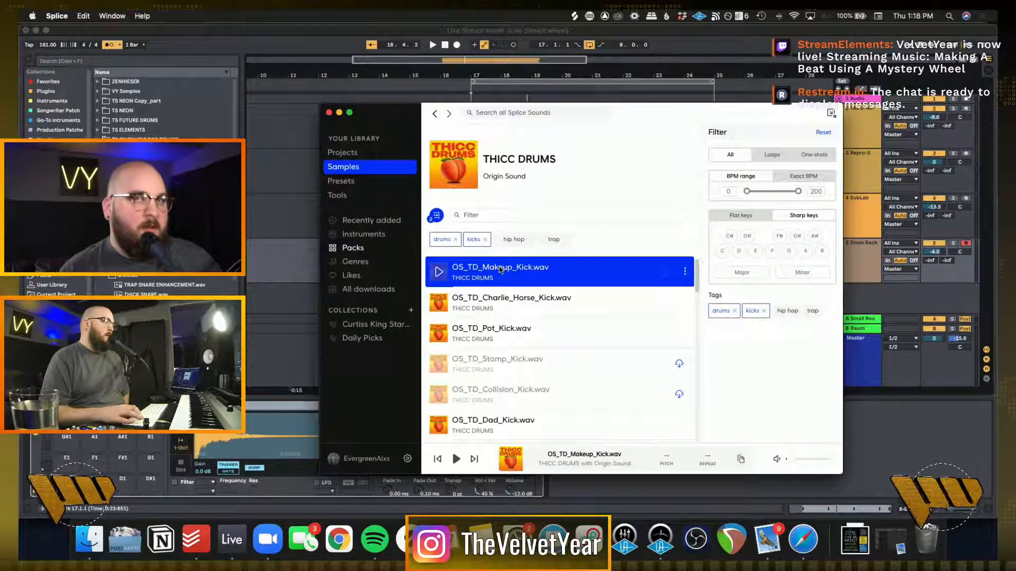
{"action": "left_click_drag", "start_coordinate": [178, 442], "coordinate": [122, 491]}
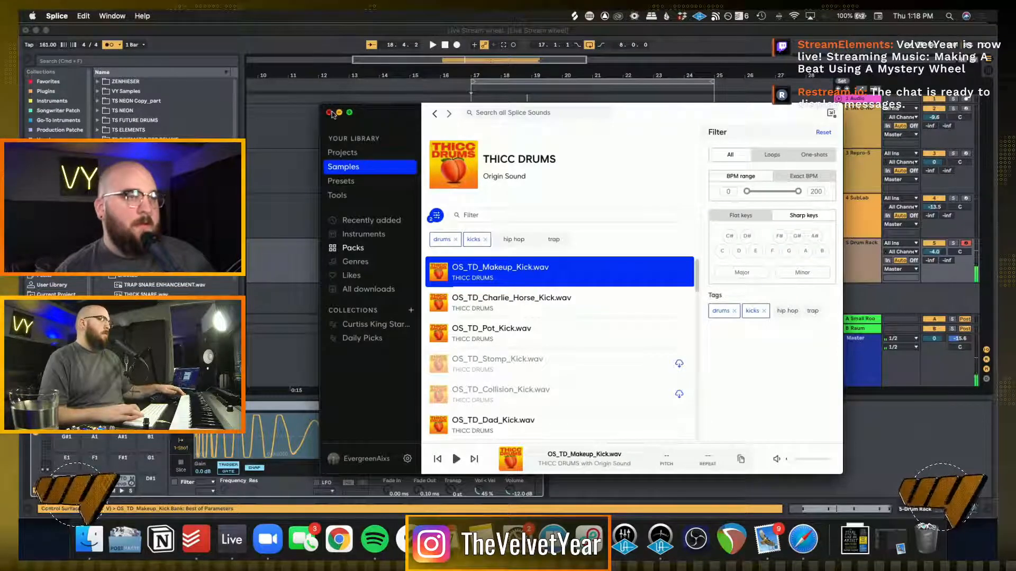
Duplicate the Drum Rack track in Ableton Live, delete the copied clips and arm the new track for recording
{"action": "left_click", "coordinate": [468, 270]}
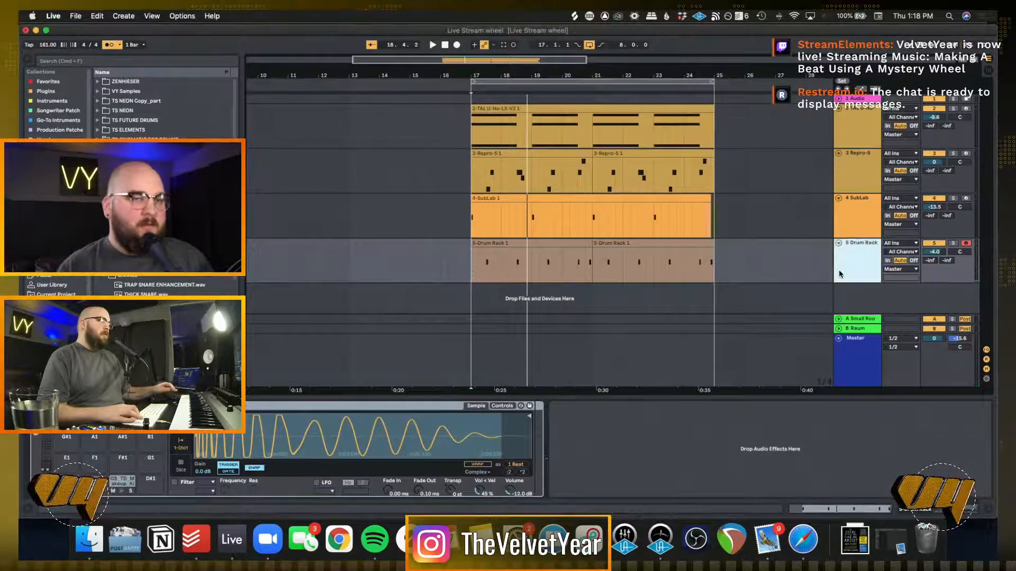
{"action": "key", "text": "super+d"}
{"action": "left_click_drag", "start_coordinate": [726, 291], "coordinate": [448, 292]}
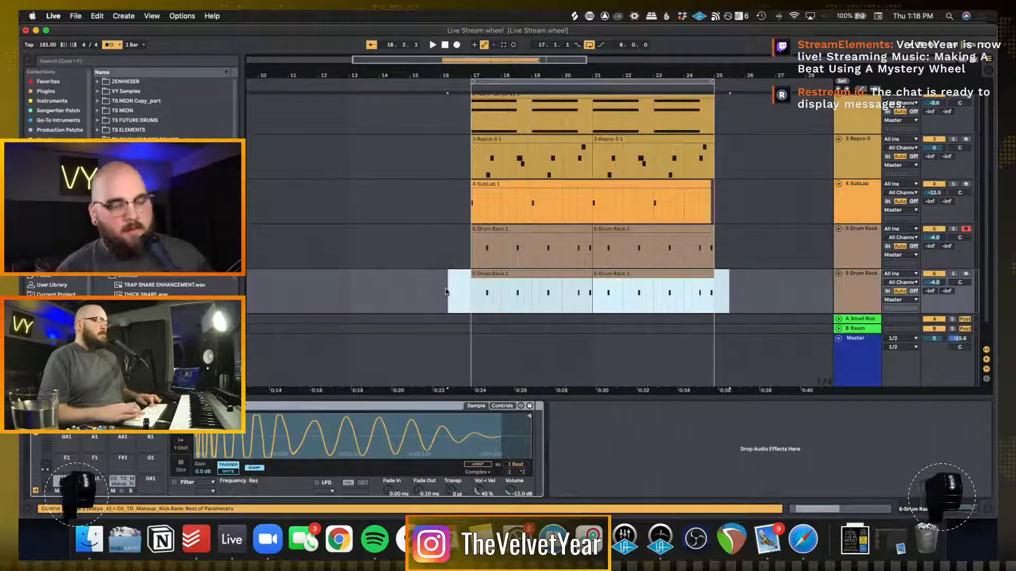
{"action": "key", "text": "Delete"}
{"action": "left_click", "coordinate": [967, 275]}
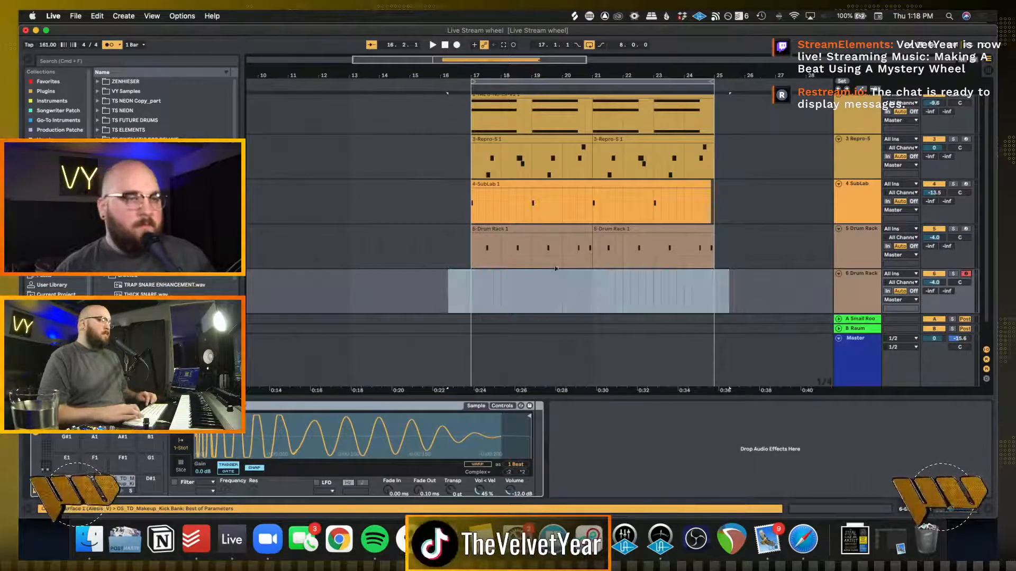
Play the loop from bar 17 to try out the kick against the other tracks
{"action": "left_click", "coordinate": [468, 293]}
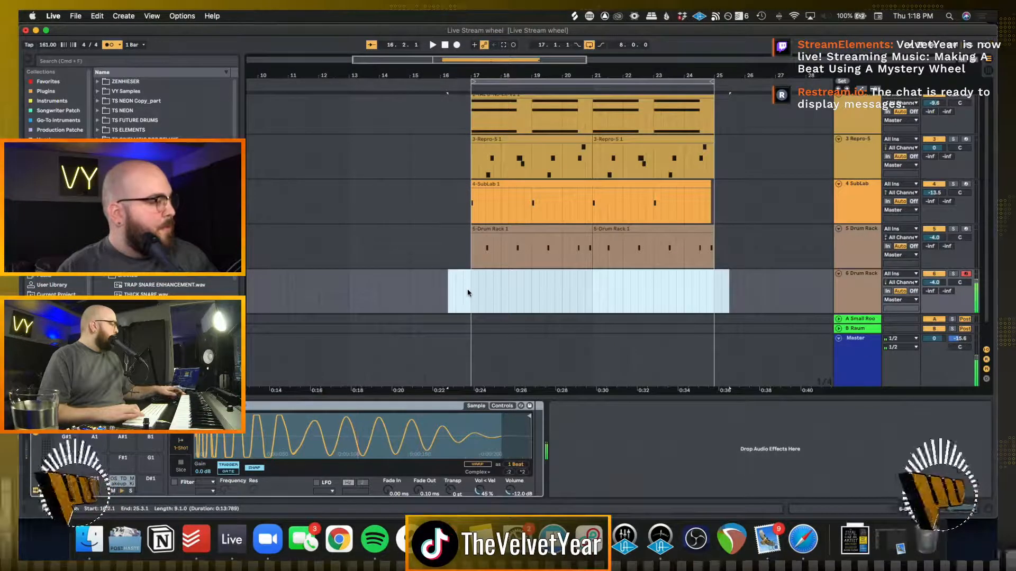
{"action": "key", "text": "space"}
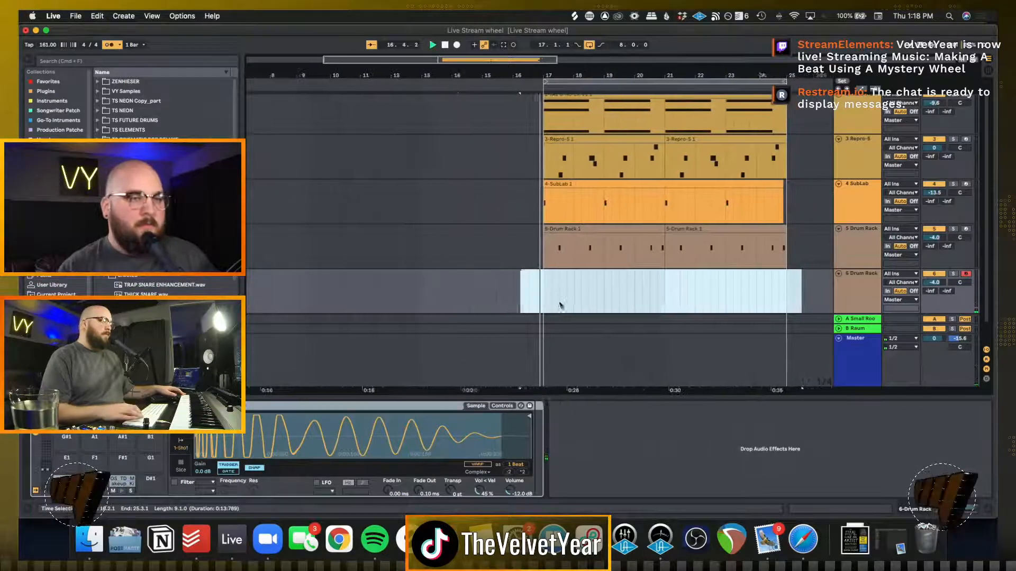
{"action": "left_click", "coordinate": [535, 298]}
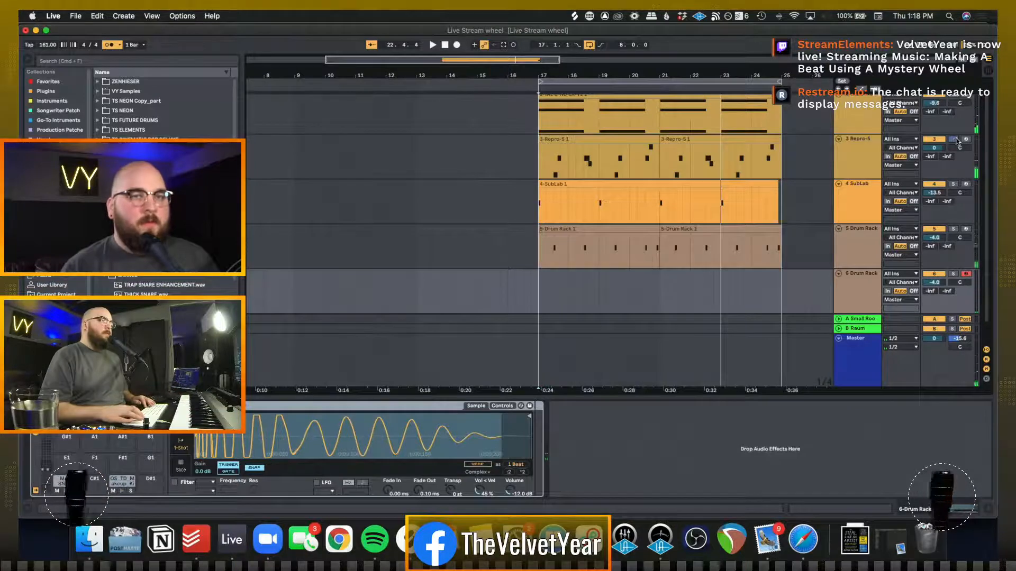
Solo the Repro-5 track during loop playback and lower its volume to -3.9 dB
{"action": "left_click", "coordinate": [537, 165]}
{"action": "key", "text": "space"}
{"action": "scroll", "coordinate": [537, 165], "scroll_direction": "up", "scroll_amount": 1}
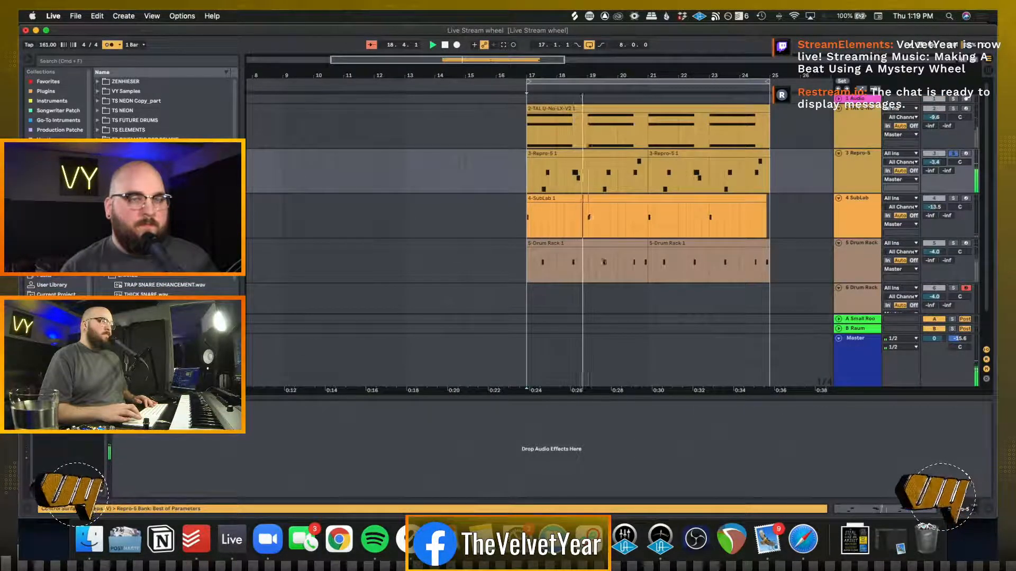
{"action": "left_click_drag", "start_coordinate": [935, 162], "coordinate": [943, 167]}
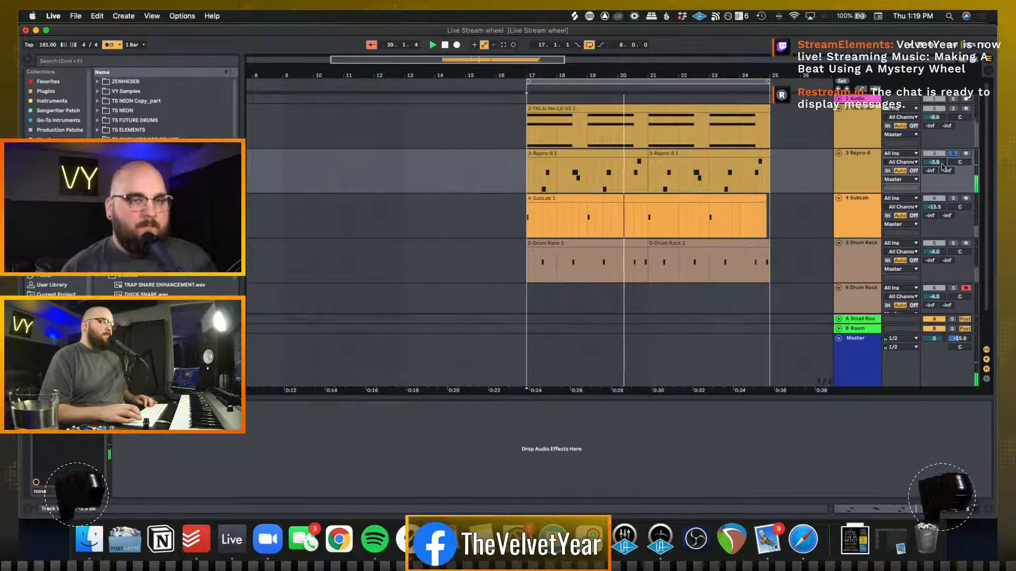
Consolidate the two Repro-5 clips into one spanning bars 17 to 25, select all its notes and unsolo the track
{"action": "left_click", "coordinate": [590, 178]}
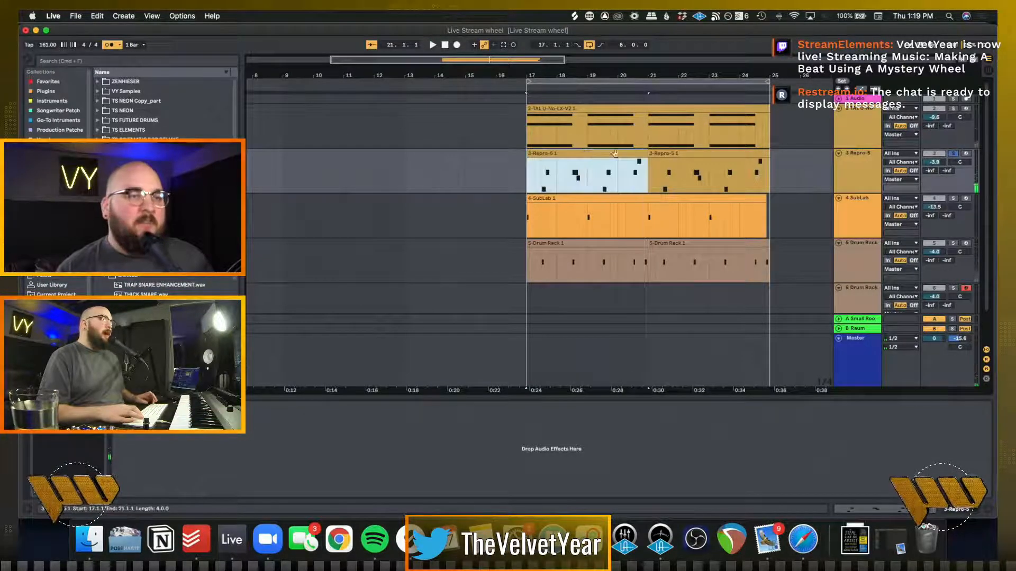
{"action": "left_click", "coordinate": [681, 154], "text": "shift"}
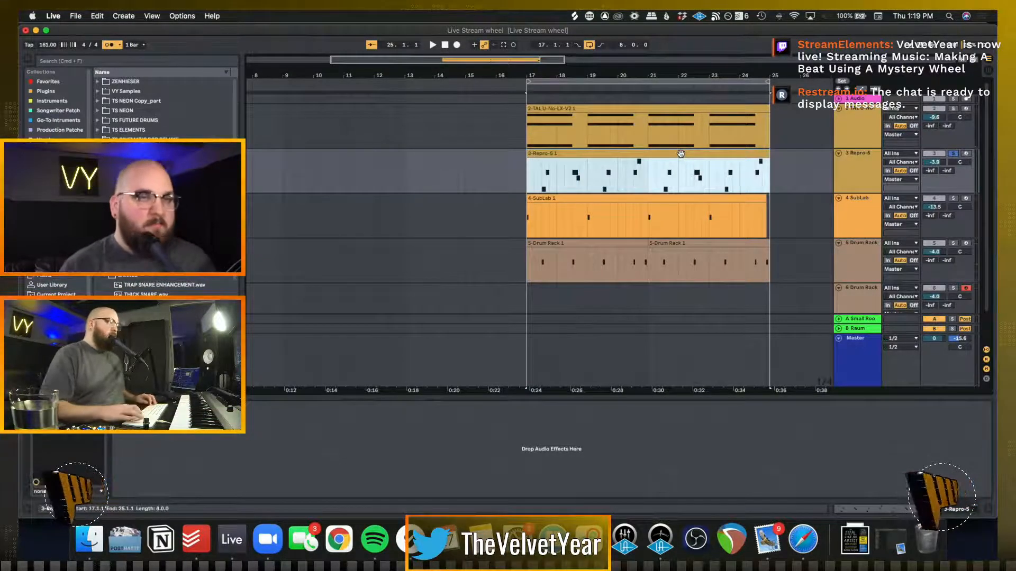
{"action": "double_click", "coordinate": [681, 154]}
{"action": "key", "text": "super+a"}
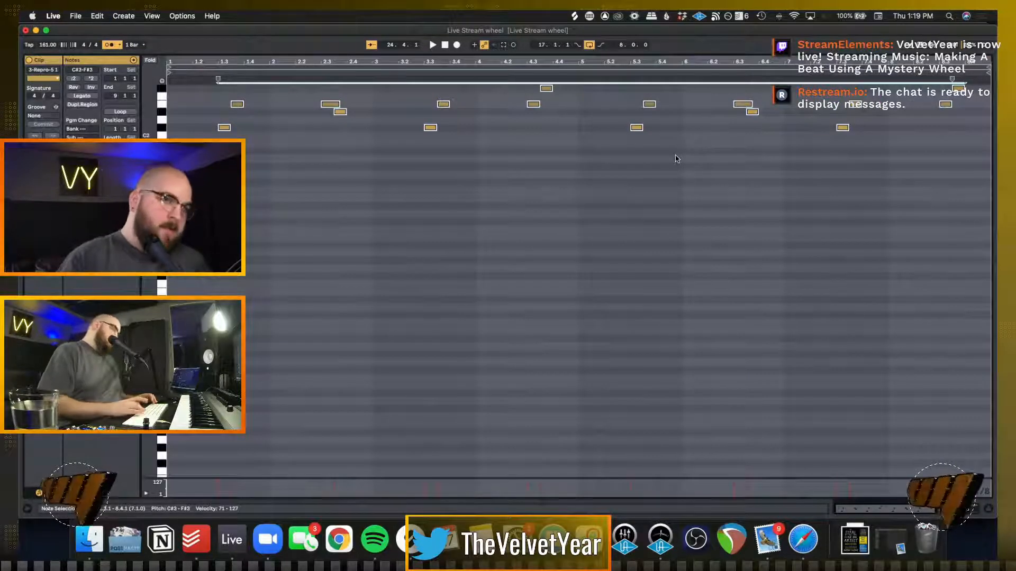
{"action": "key", "text": "shift+Tab"}
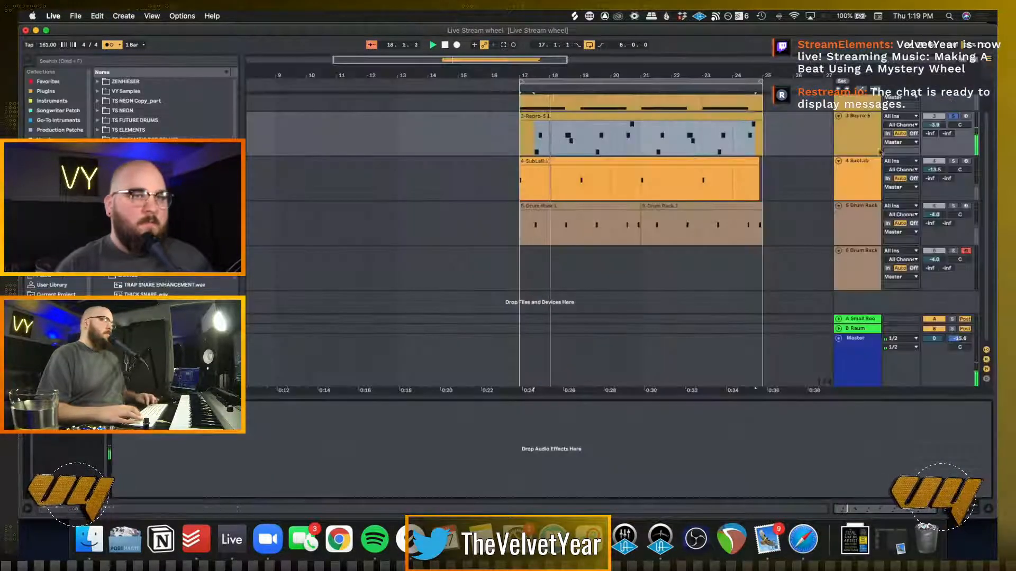
{"action": "left_click", "coordinate": [951, 117]}
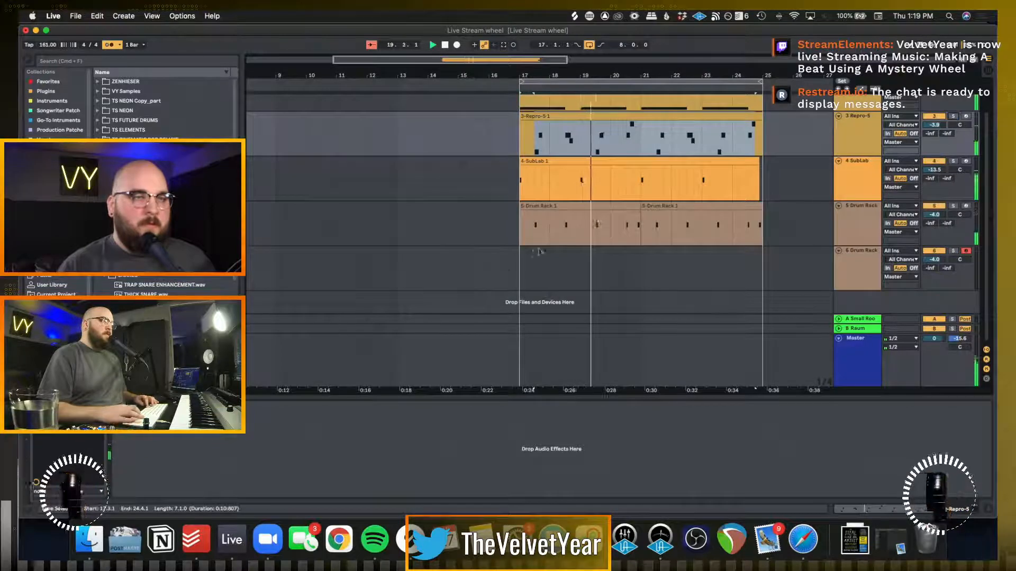
{"action": "left_click", "coordinate": [858, 270]}
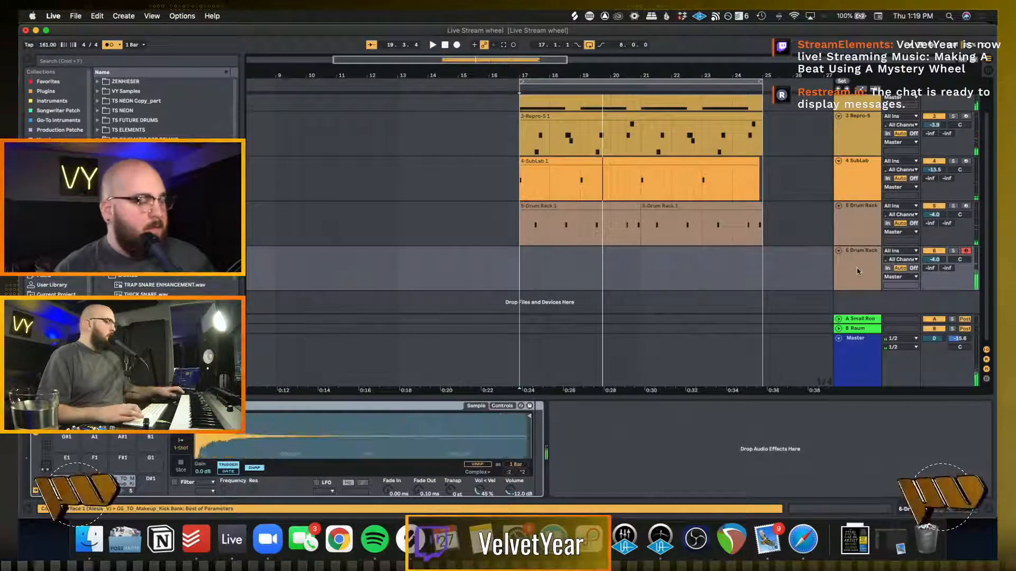
{"action": "key", "text": "space"}
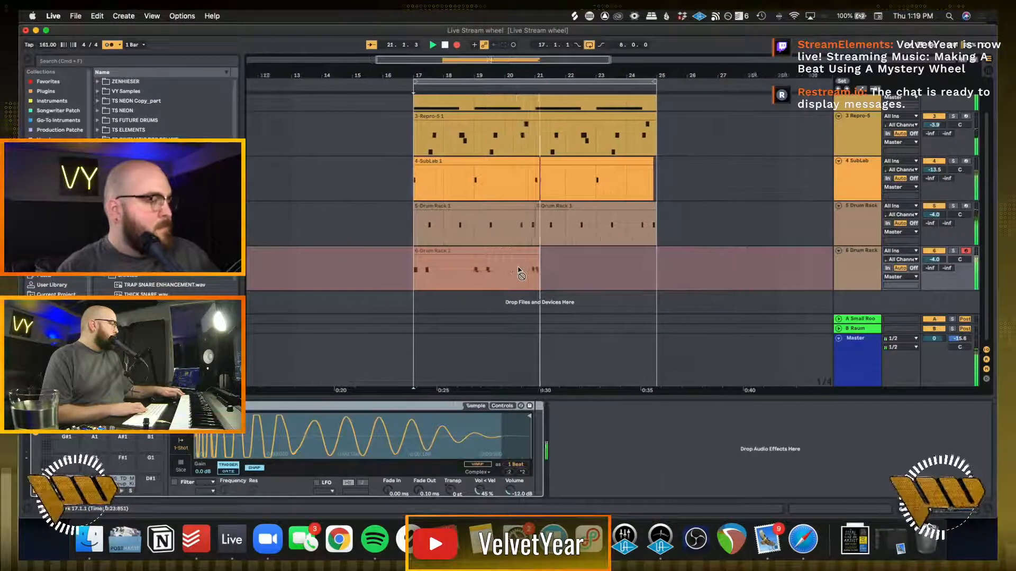
{"action": "key", "text": "space"}
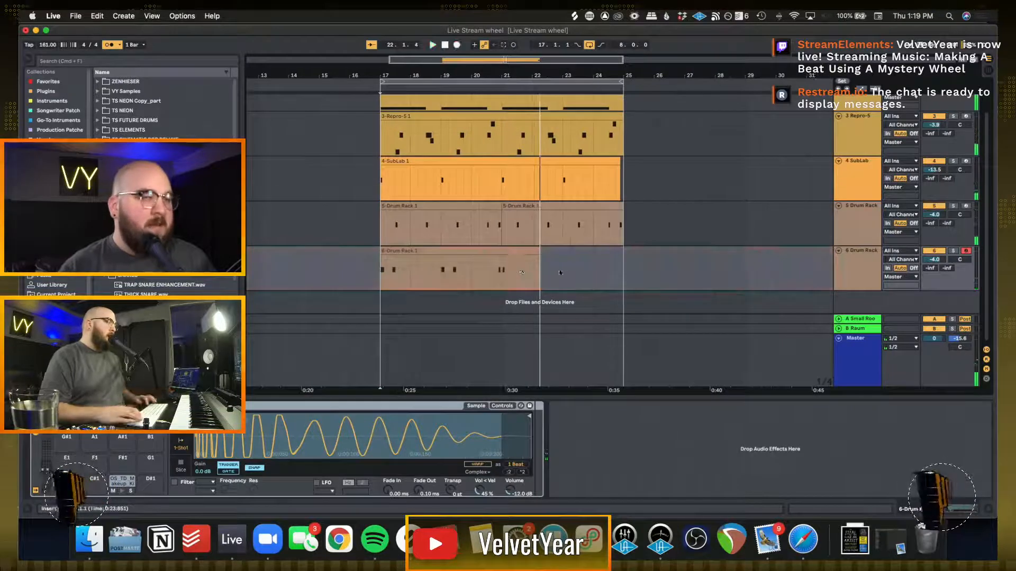
{"action": "left_click_drag", "start_coordinate": [562, 270], "coordinate": [381, 267]}
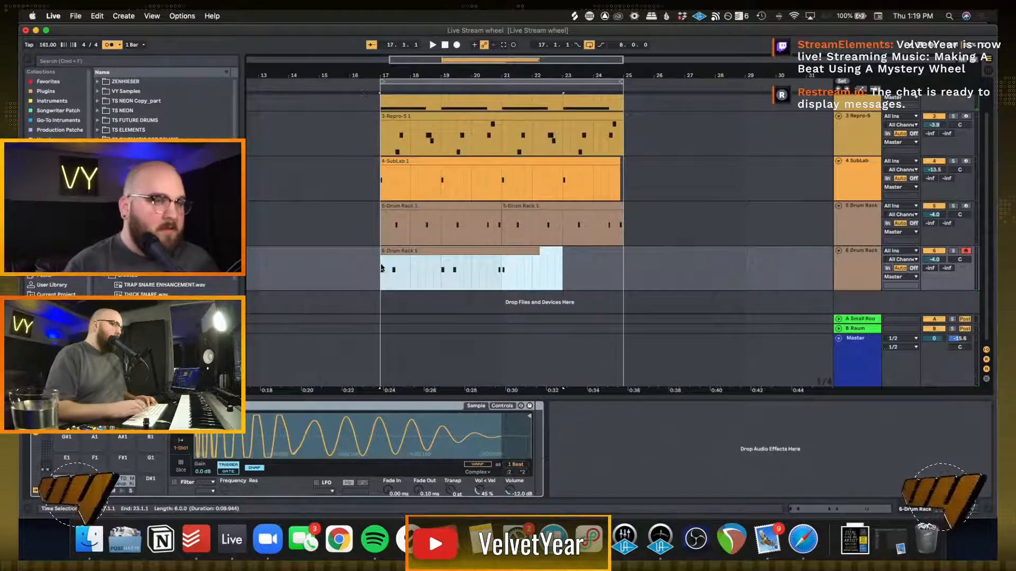
{"action": "key", "text": "Delete"}
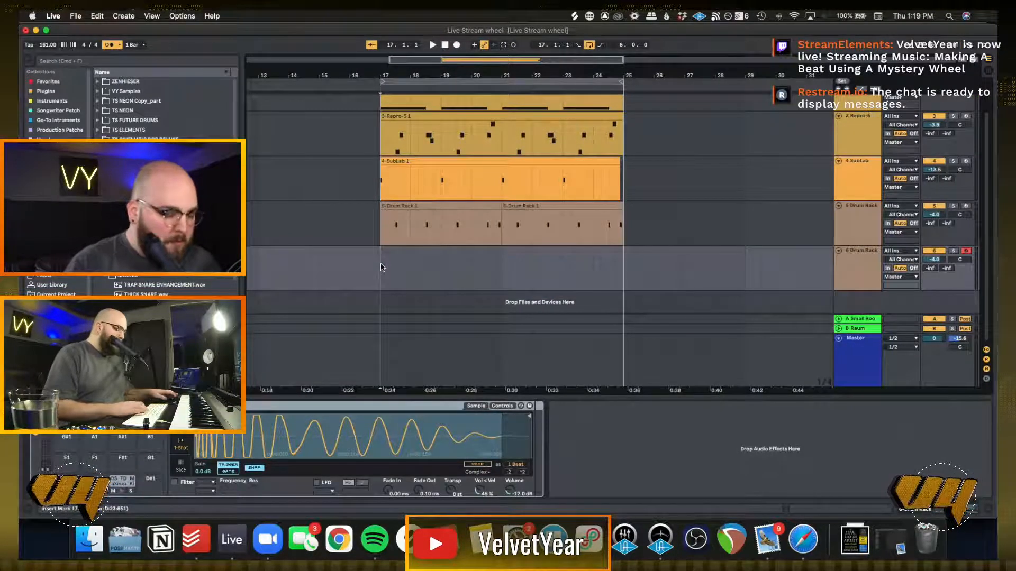
Record a kick pattern from bar 17 on the second Drum Rack track and quantize all its notes
{"action": "key", "text": "F9"}
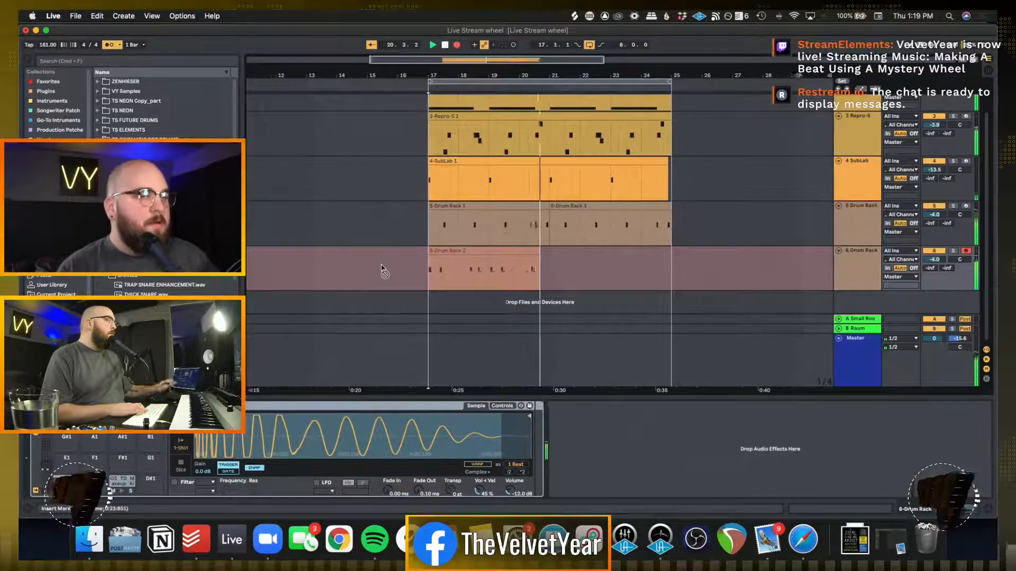
{"action": "key", "text": "space"}
{"action": "left_click", "coordinate": [467, 270]}
{"action": "double_click", "coordinate": [467, 273]}
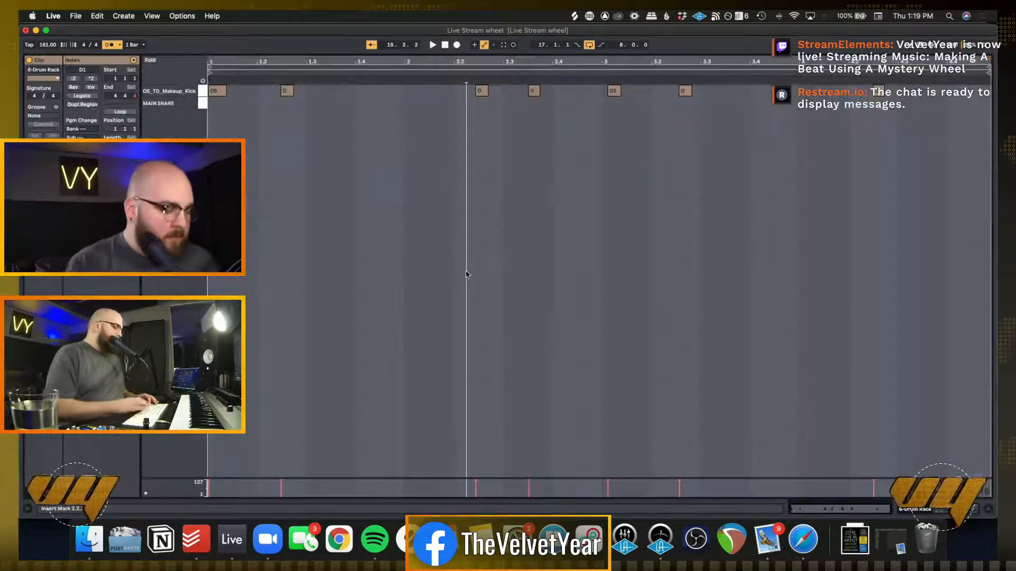
{"action": "key", "text": "super+a"}
{"action": "key", "text": "super+u"}
{"action": "key", "text": "shift+Tab"}
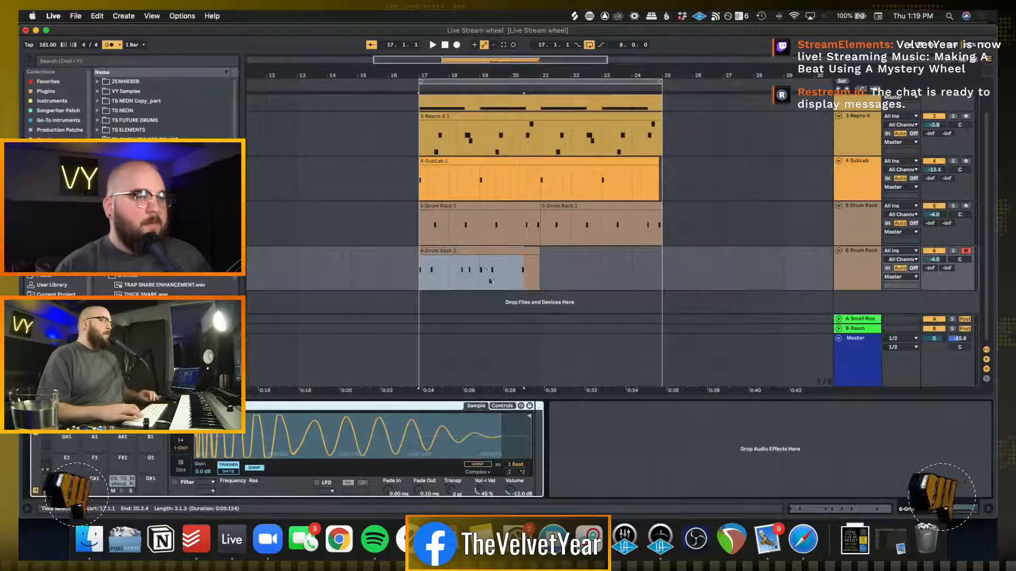
Split the kick clip at bar 19, swap its two halves and consolidate them into one clip spanning bars 17 to 21
{"action": "left_click", "coordinate": [480, 281]}
{"action": "key", "text": "super+e"}
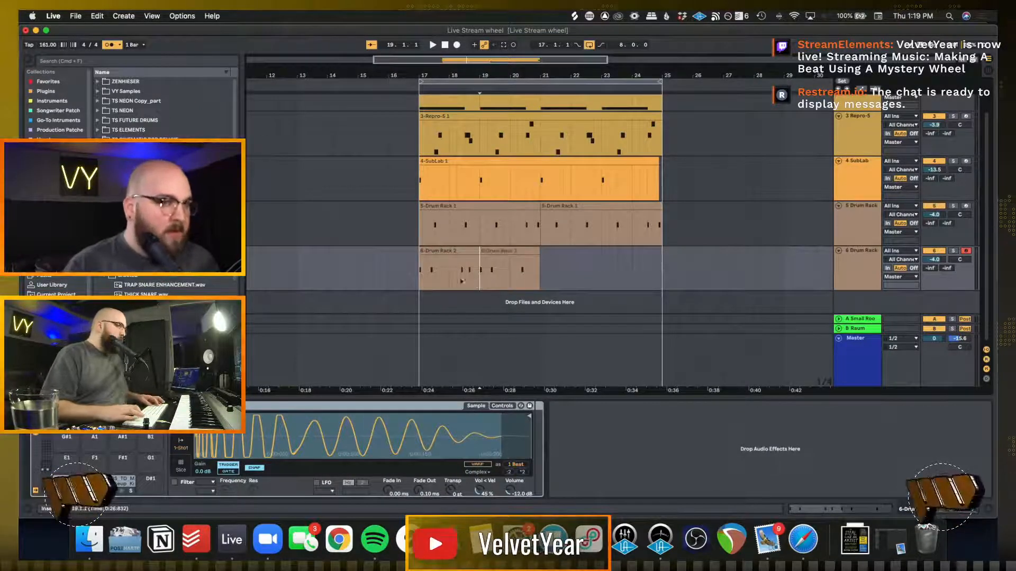
{"action": "left_click_drag", "start_coordinate": [441, 251], "coordinate": [534, 267]}
{"action": "left_click", "coordinate": [520, 248], "text": "shift"}
{"action": "left_click", "coordinate": [506, 250], "text": "shift"}
{"action": "left_click", "coordinate": [421, 268]}
{"action": "key", "text": "super+j"}
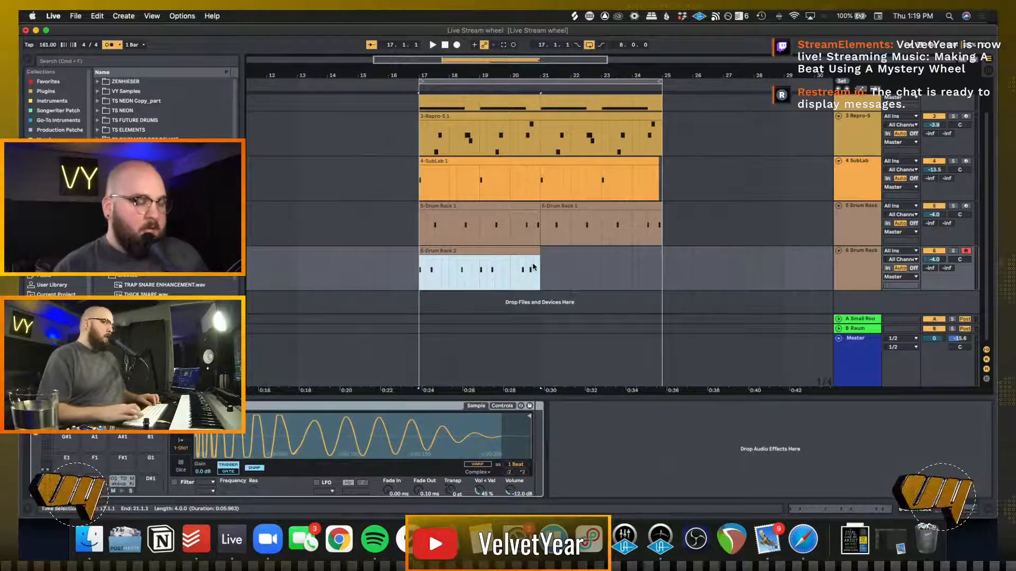
Duplicate the kick clip to fill bars 21 to 25 and play the loop from bar 17
{"action": "key", "text": "super+d"}
{"action": "left_click", "coordinate": [417, 275]}
{"action": "key", "text": "space"}
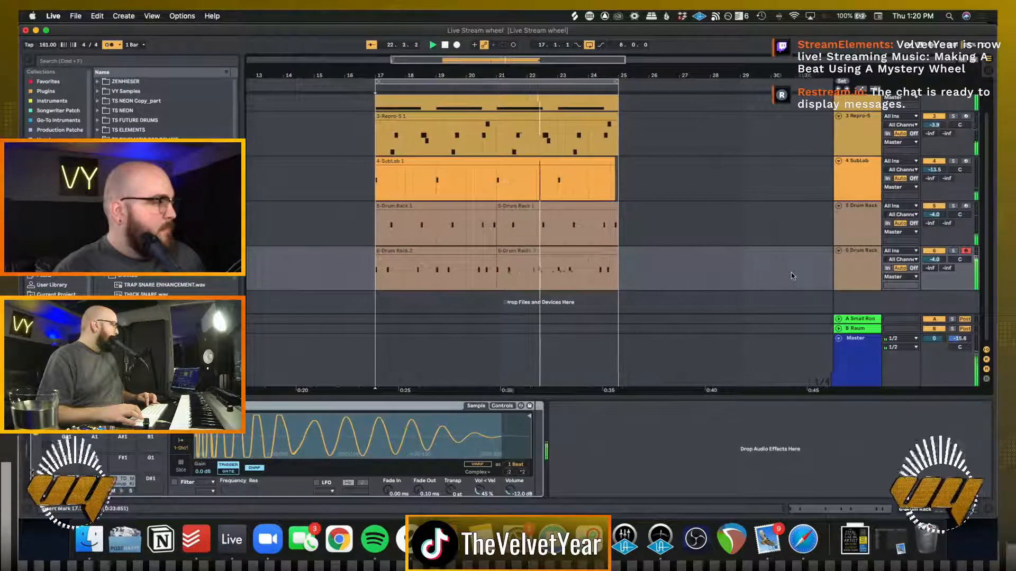
{"action": "left_click", "coordinate": [661, 228]}
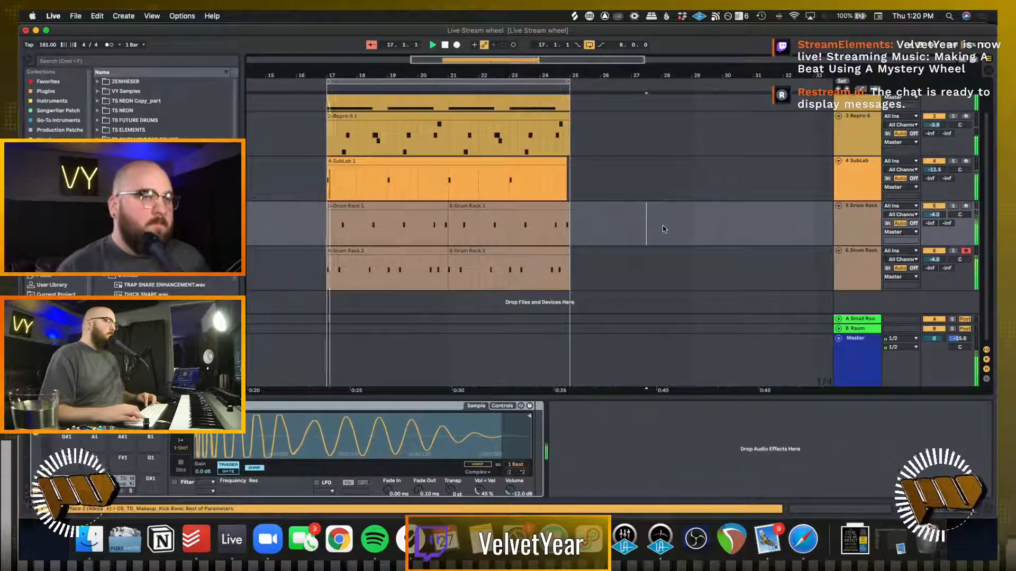
Delete the empty Audio track above the TAL U-No-LX track
{"action": "scroll", "coordinate": [664, 229], "scroll_direction": "up", "scroll_amount": 2}
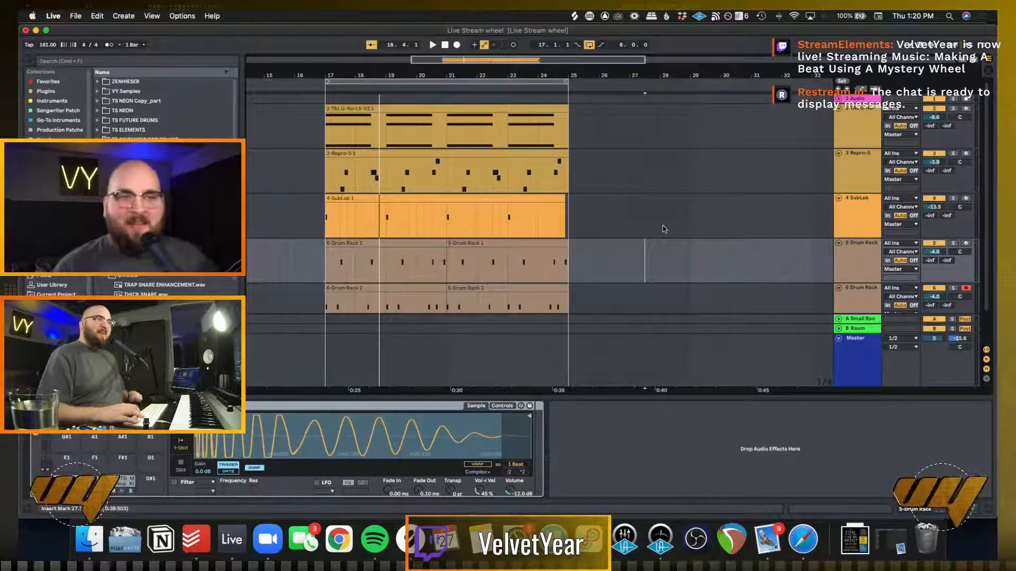
{"action": "scroll", "coordinate": [664, 229], "scroll_direction": "left", "scroll_amount": 2}
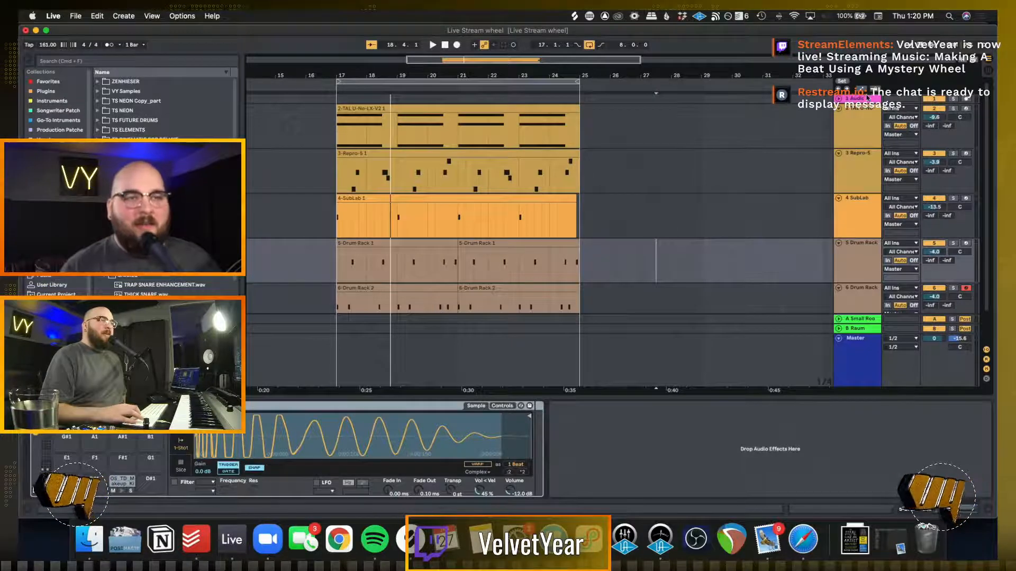
{"action": "key", "text": "Delete"}
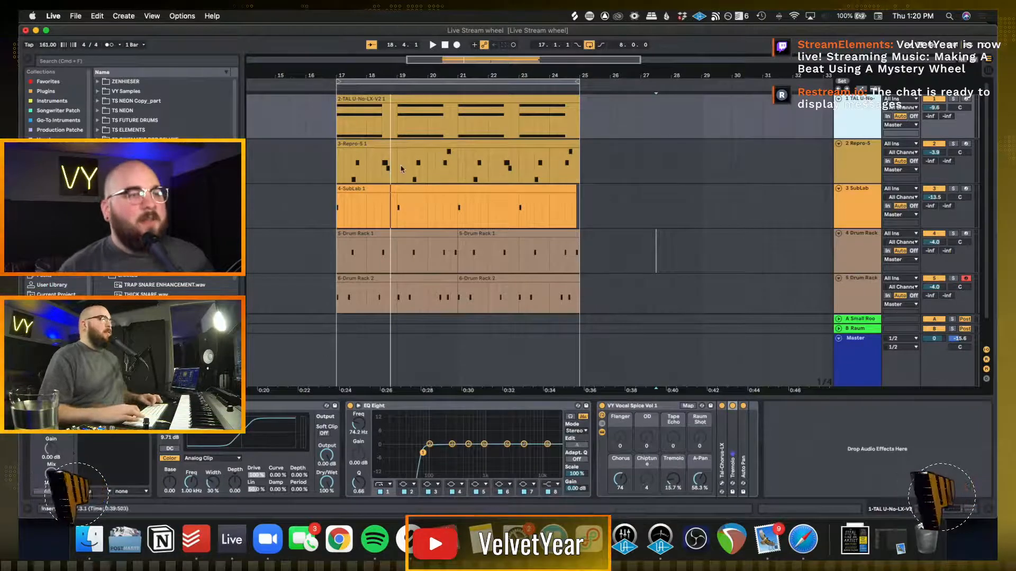
Play the loop from bar 17 to check how the kicks sit with the chords, brass, bass and snares
{"action": "scroll", "coordinate": [338, 167], "scroll_direction": "up", "scroll_amount": 5}
{"action": "left_click", "coordinate": [344, 167]}
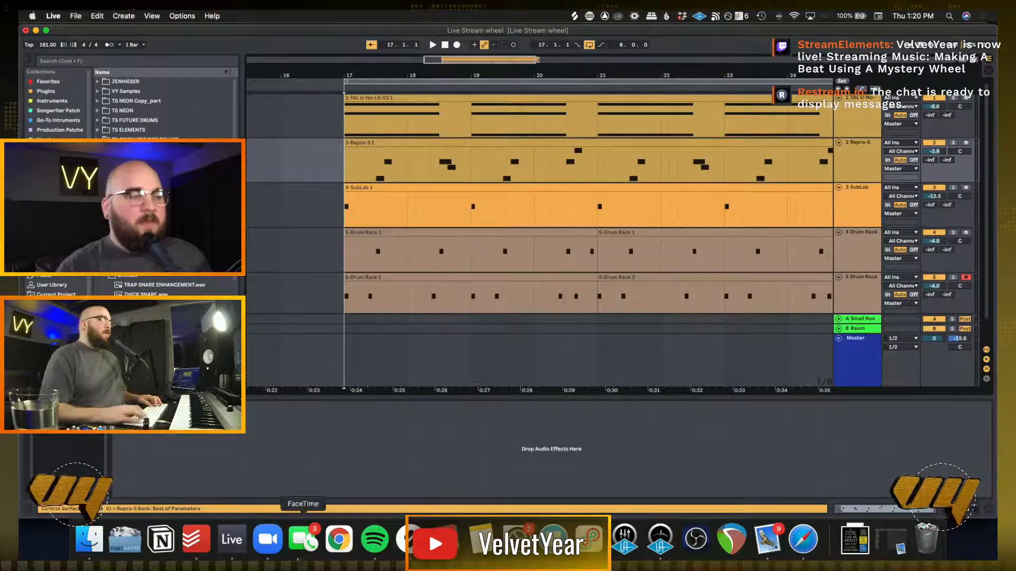
{"action": "key", "text": "space"}
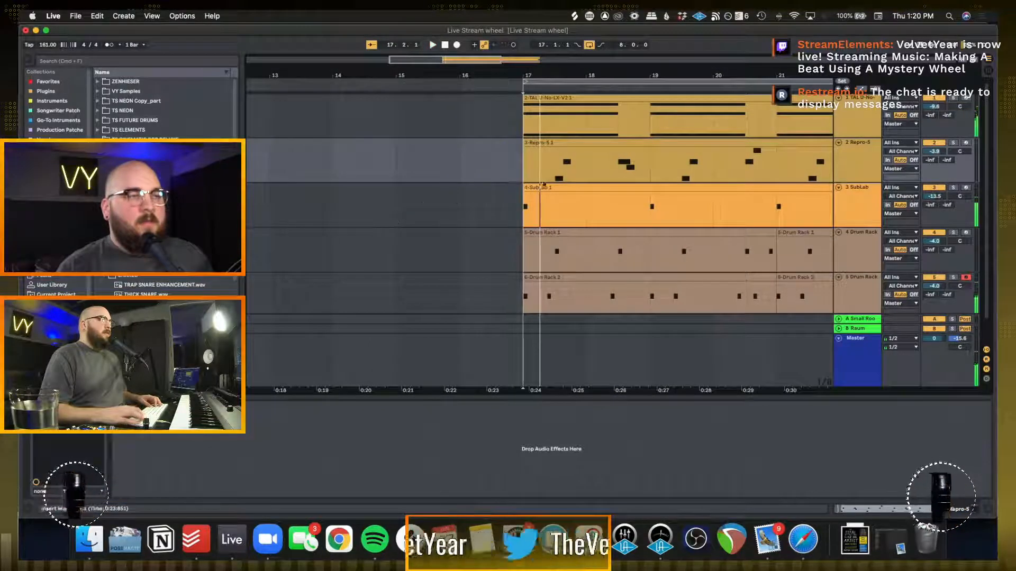
{"action": "key", "text": "space"}
{"action": "key", "text": "space"}
{"action": "key", "text": "space"}
{"action": "scroll", "coordinate": [533, 177], "scroll_direction": "right", "scroll_amount": 3}
{"action": "scroll", "coordinate": [533, 177], "scroll_direction": "down", "scroll_amount": 1}
{"action": "scroll", "coordinate": [533, 177], "scroll_direction": "right", "scroll_amount": 1}
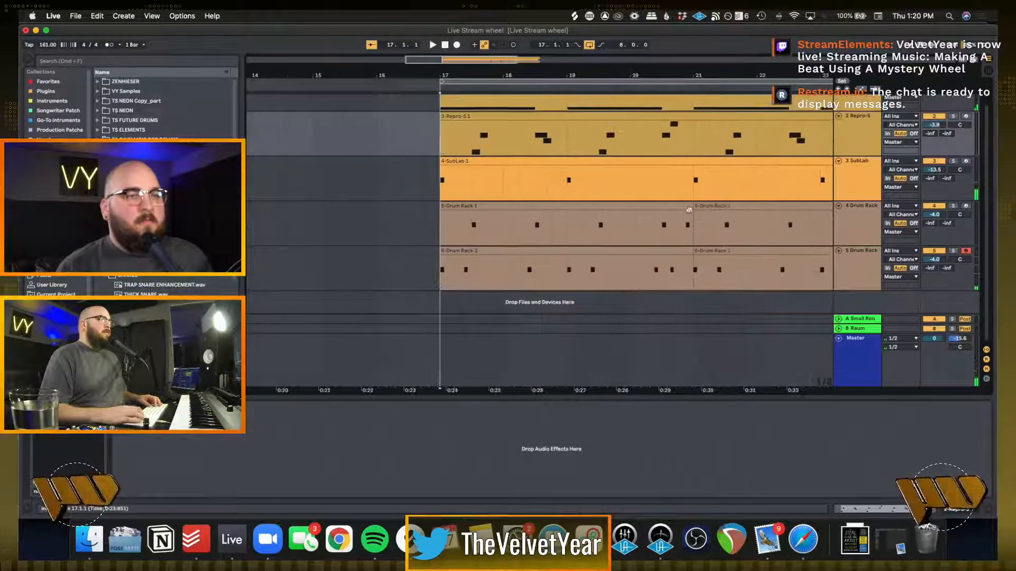
{"action": "key", "text": "space"}
{"action": "scroll", "coordinate": [715, 215], "scroll_direction": "right", "scroll_amount": 3}
{"action": "scroll", "coordinate": [714, 215], "scroll_direction": "up", "scroll_amount": 1}
{"action": "scroll", "coordinate": [714, 215], "scroll_direction": "right", "scroll_amount": 3}
{"action": "scroll", "coordinate": [714, 215], "scroll_direction": "down", "scroll_amount": 1}
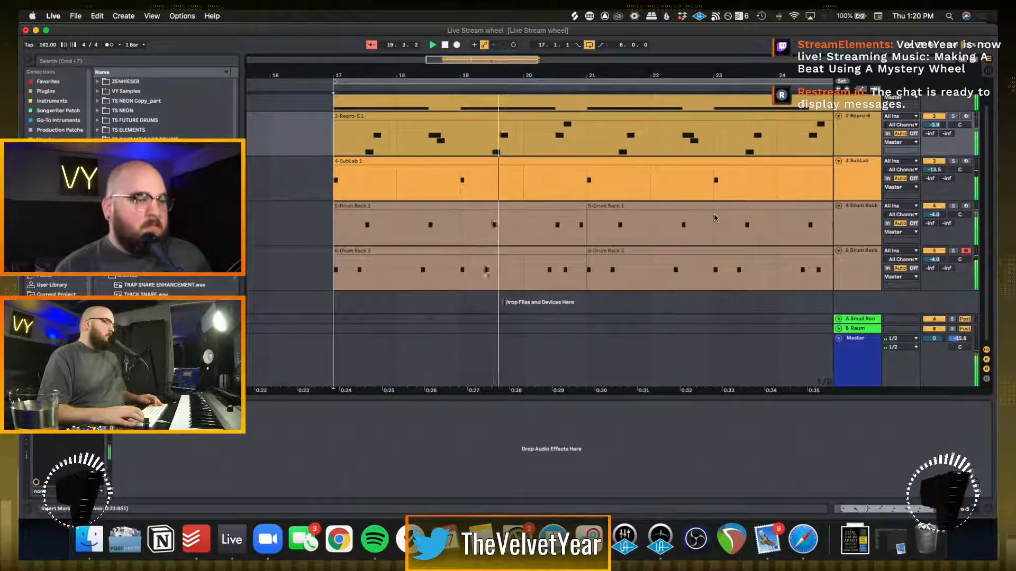
Switch to Picker Wheel in Safari and spin the wheel for the next random sound descriptor
{"action": "left_click", "coordinate": [814, 545]}
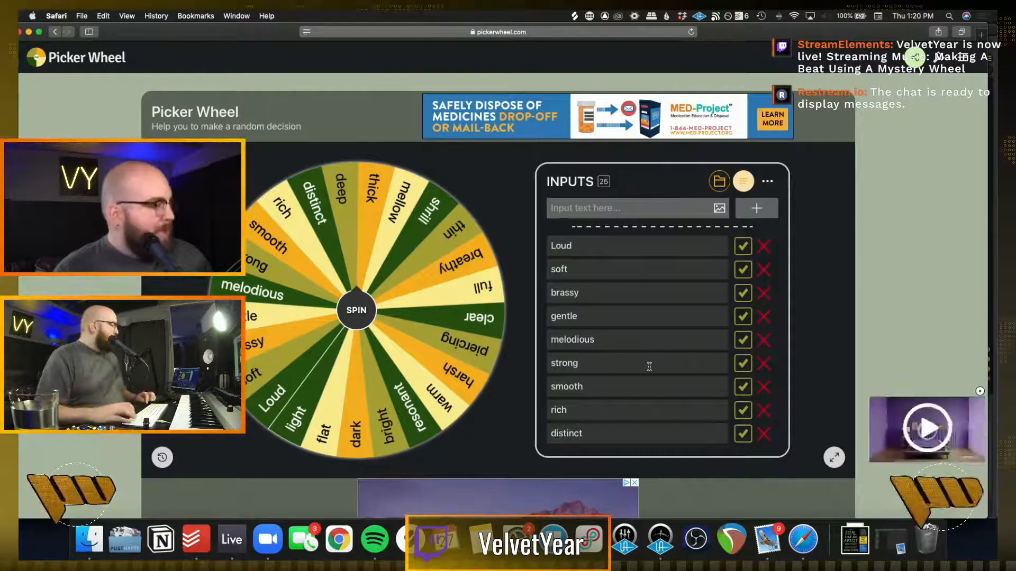
{"action": "left_click", "coordinate": [356, 311]}
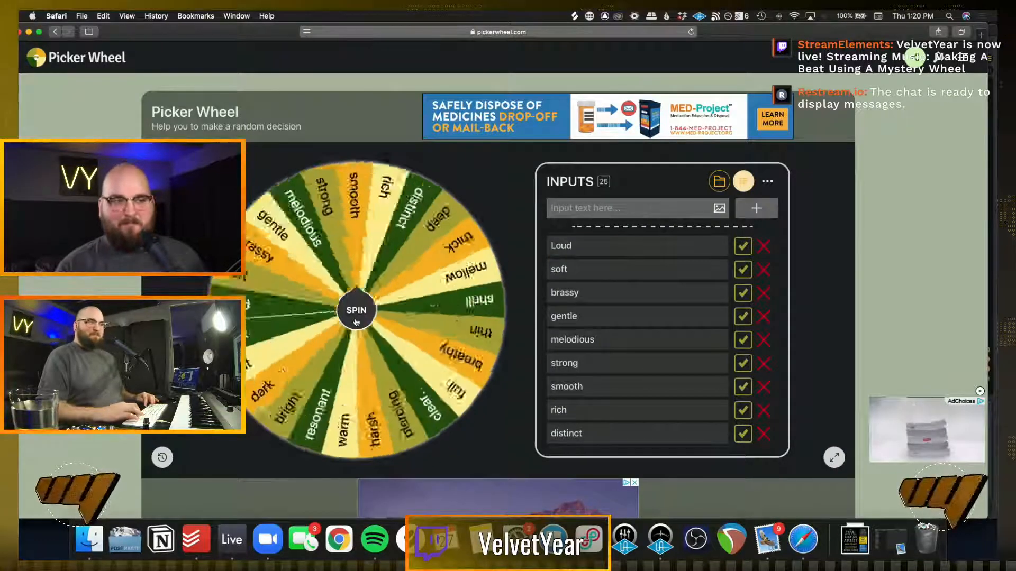
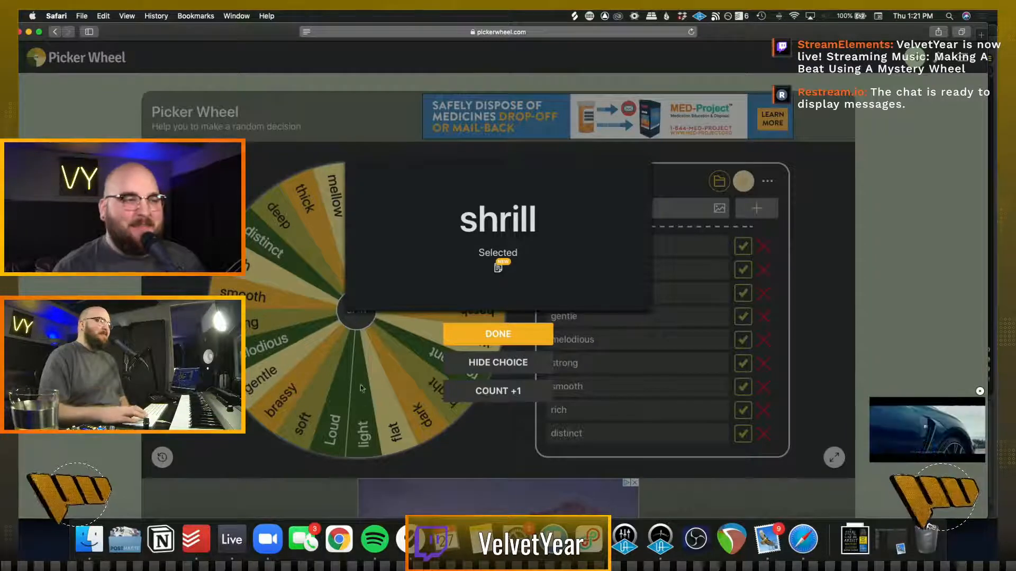
Dismiss the wheel's selected descriptor and switch back to the beat in Ableton Live
{"action": "left_click", "coordinate": [484, 347]}
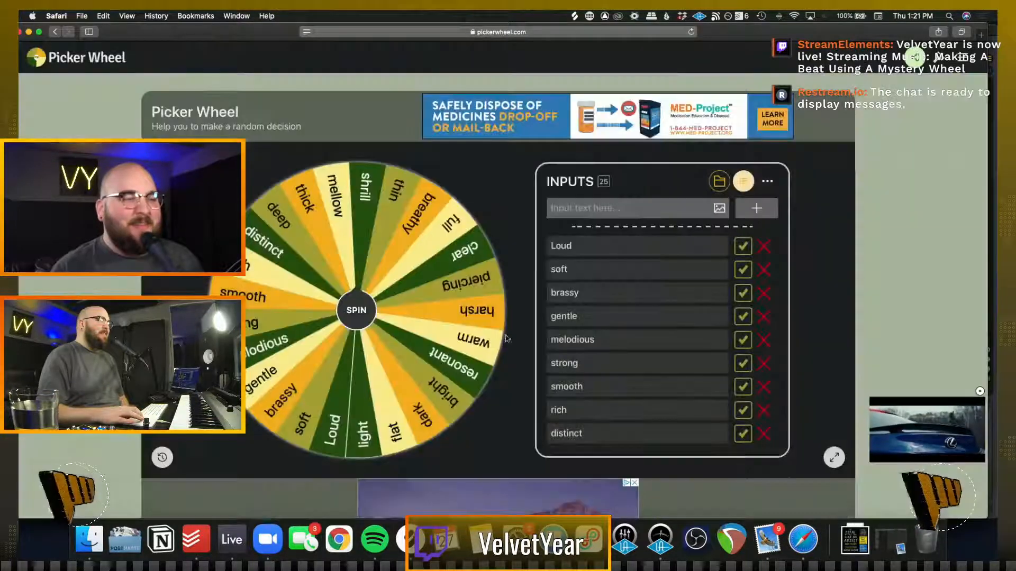
{"action": "left_click", "coordinate": [230, 540]}
{"action": "left_click", "coordinate": [395, 311]}
{"action": "scroll", "coordinate": [395, 310], "scroll_direction": "down", "scroll_amount": 4}
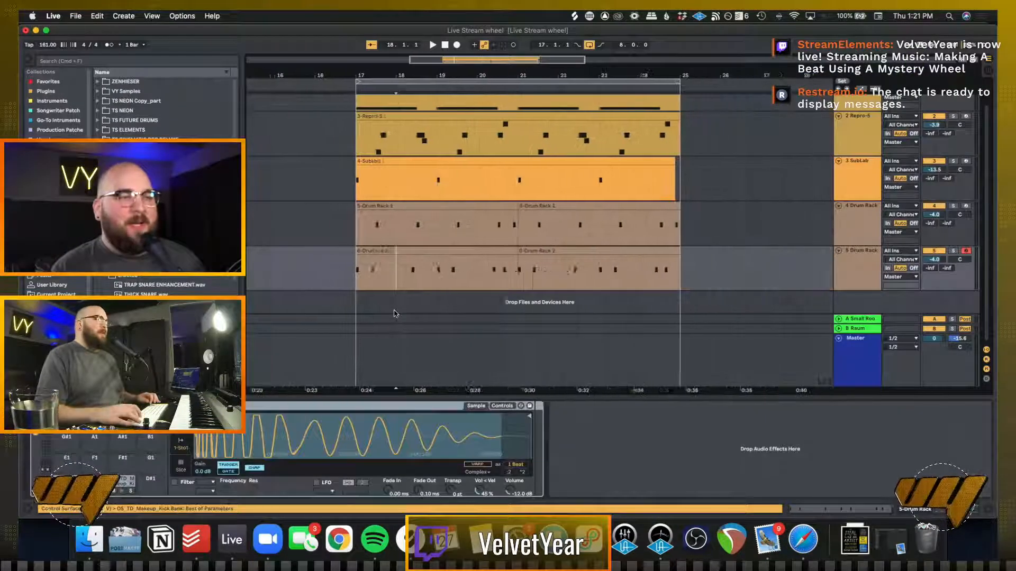
Play the loop from bar 17 and collapse both Drum Rack tracks
{"action": "left_click", "coordinate": [347, 302]}
{"action": "key", "text": "space"}
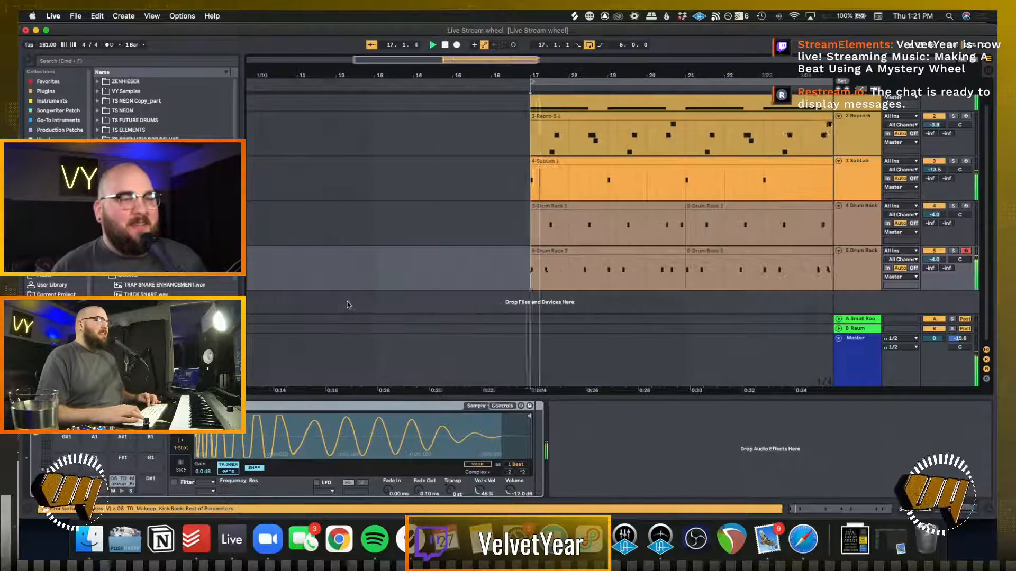
{"action": "scroll", "coordinate": [535, 291], "scroll_direction": "right", "scroll_amount": 3}
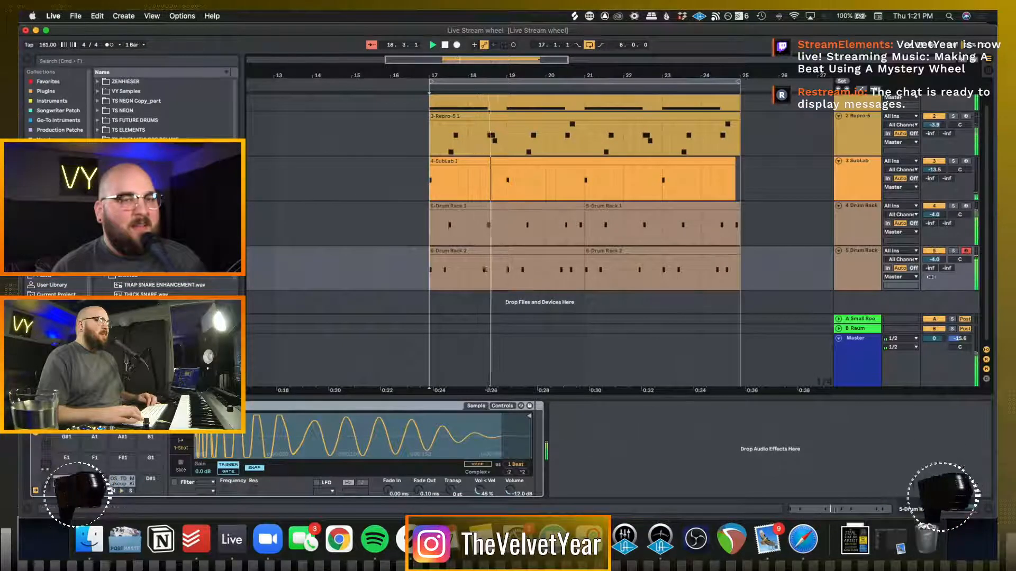
{"action": "left_click", "coordinate": [838, 251]}
{"action": "left_click", "coordinate": [838, 233]}
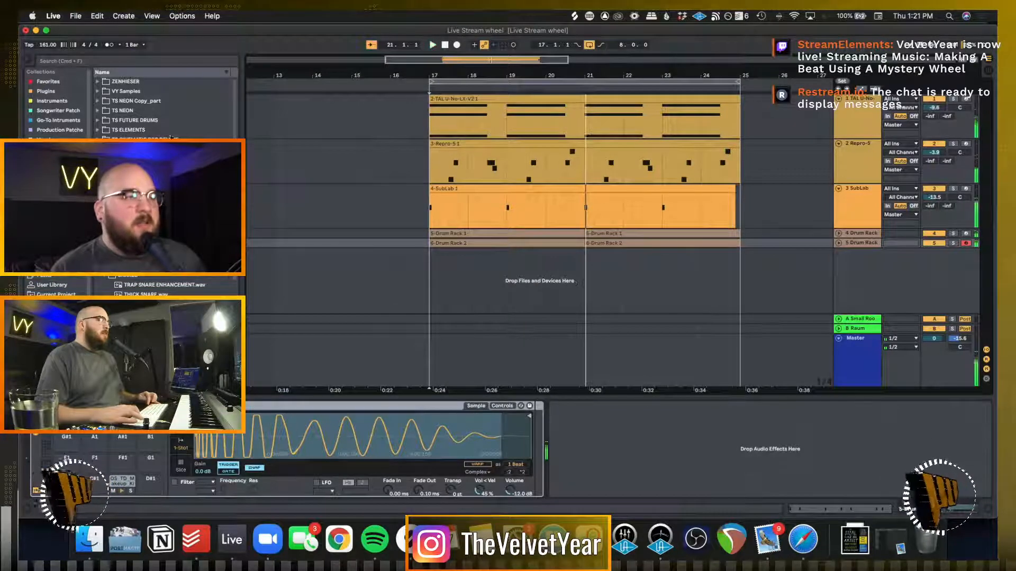
Switch to Splice and search its sounds for hi hats, filtered to loops with the hats tag
{"action": "left_click", "coordinate": [88, 63]}
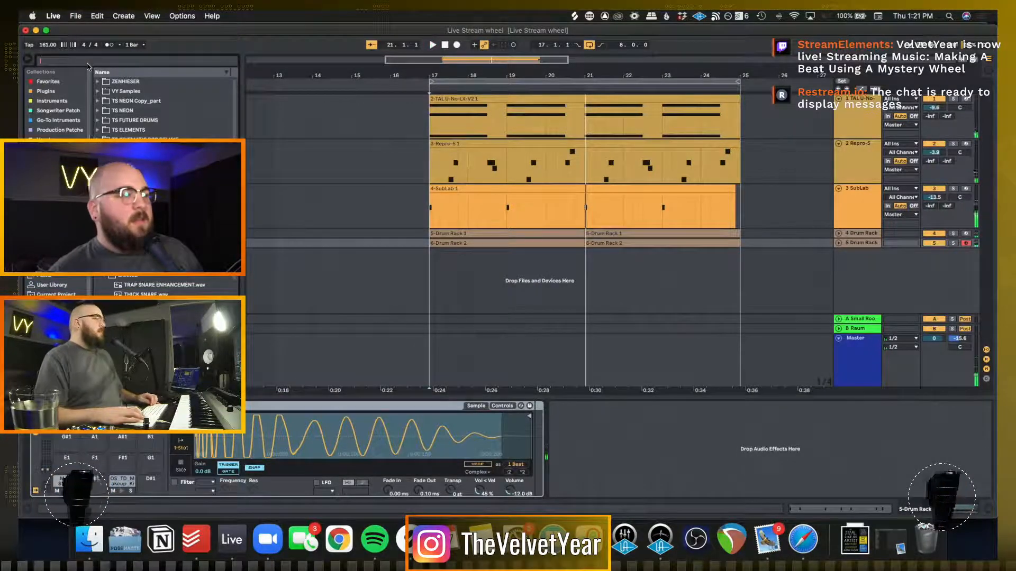
{"action": "left_click", "coordinate": [410, 540]}
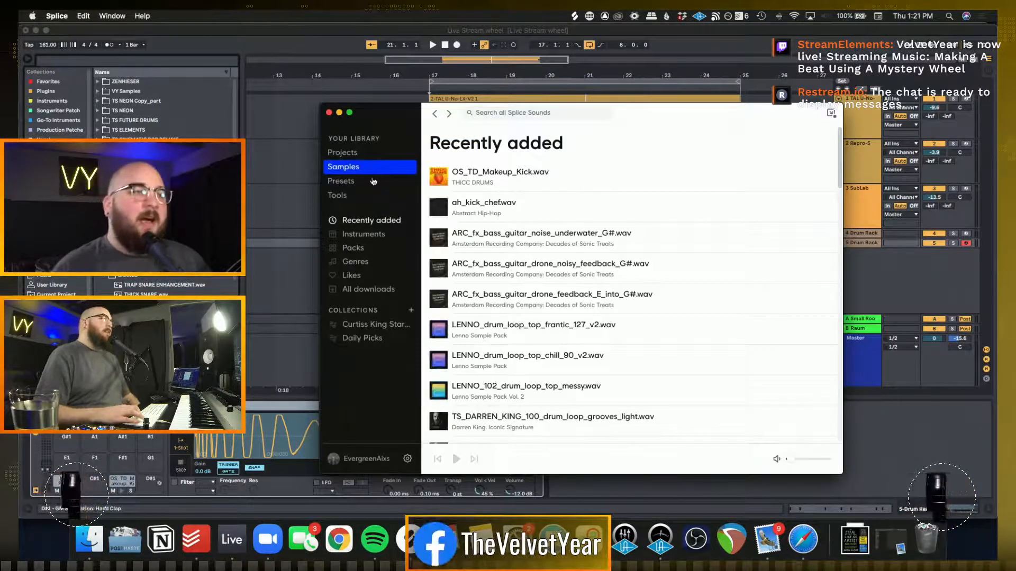
{"action": "left_click", "coordinate": [502, 114]}
{"action": "type", "text": "hi h"}
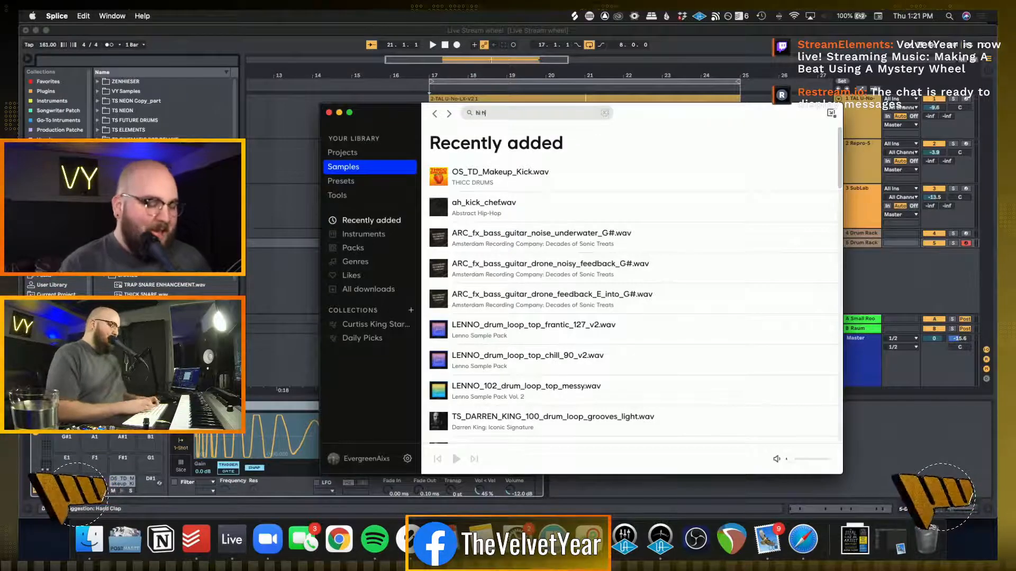
{"action": "type", "text": "ats"}
{"action": "key", "text": "Return"}
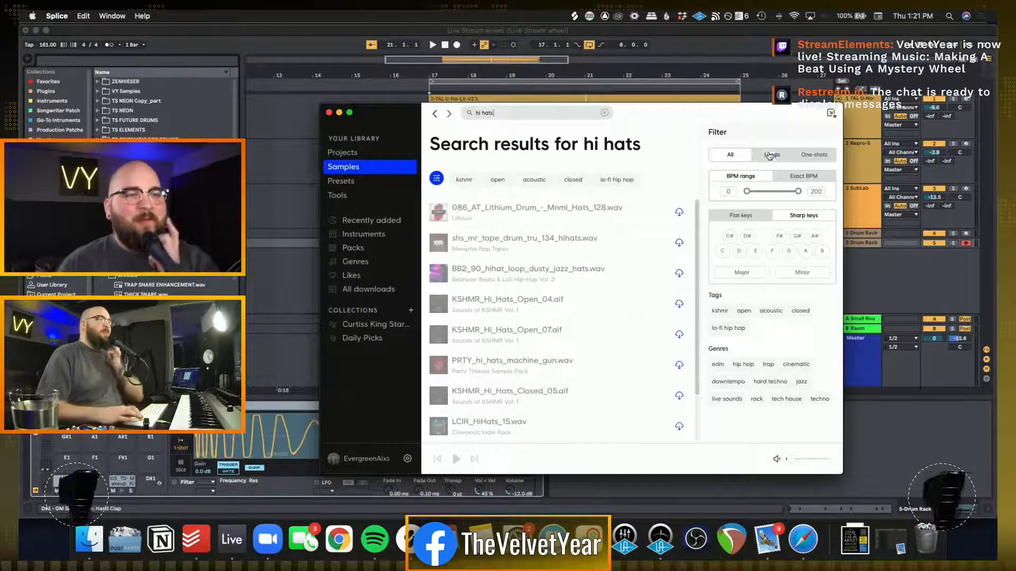
{"action": "left_click", "coordinate": [770, 155]}
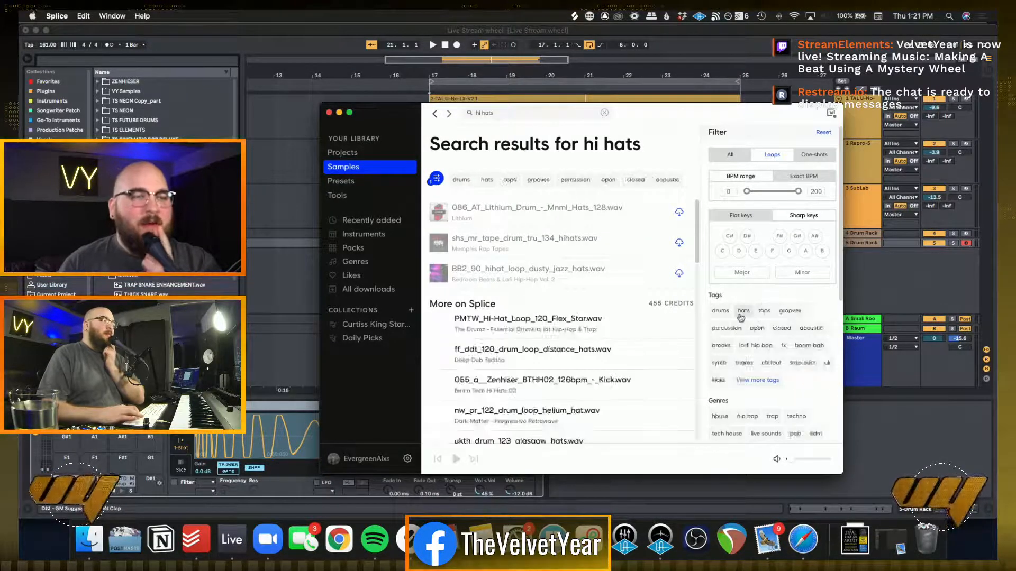
{"action": "left_click", "coordinate": [743, 313]}
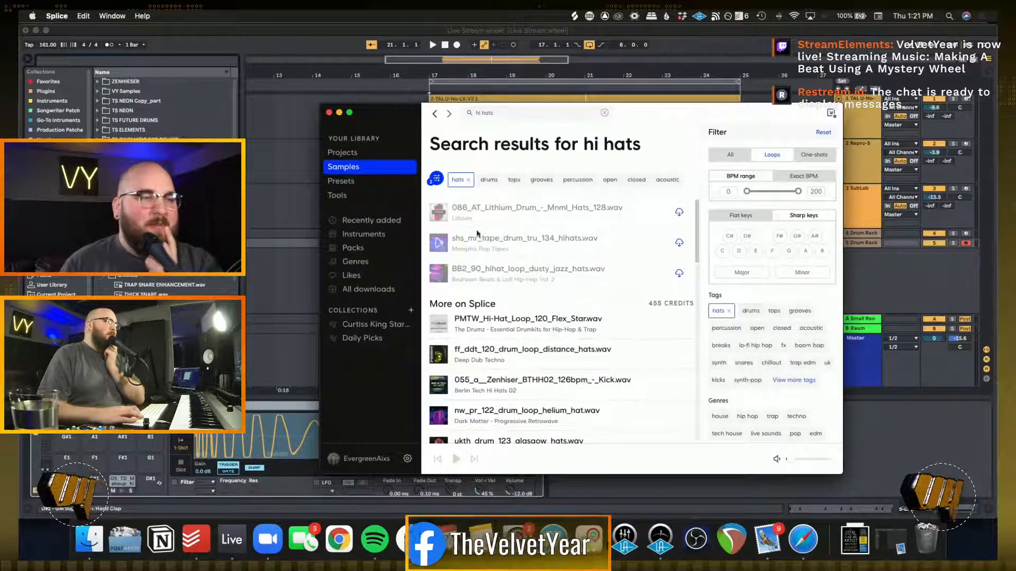
Preview the first two hi-hat loops and download shs_mr_tape_drum_tru_134_hihats.wav
{"action": "left_click", "coordinate": [439, 214]}
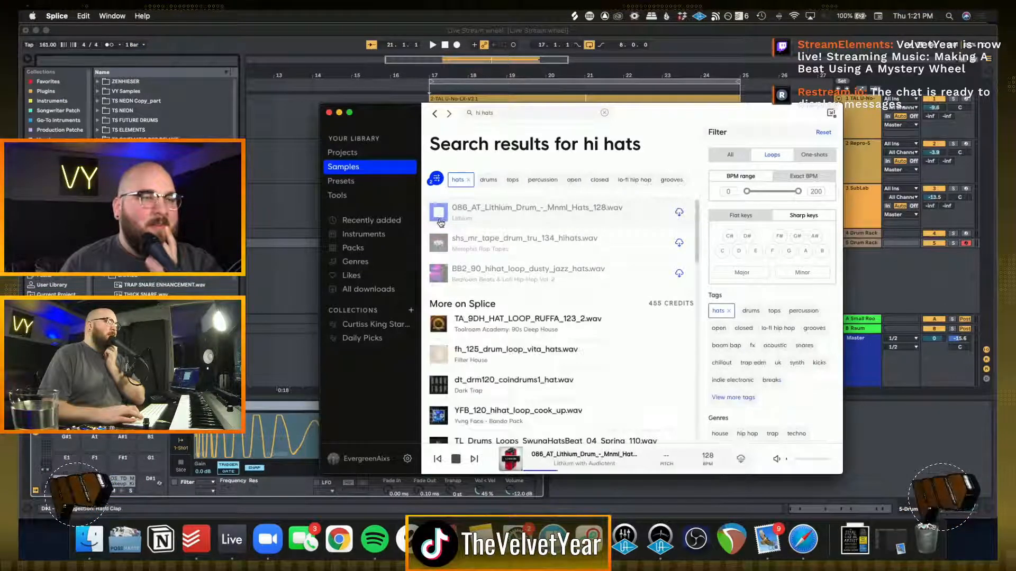
{"action": "left_click", "coordinate": [439, 243]}
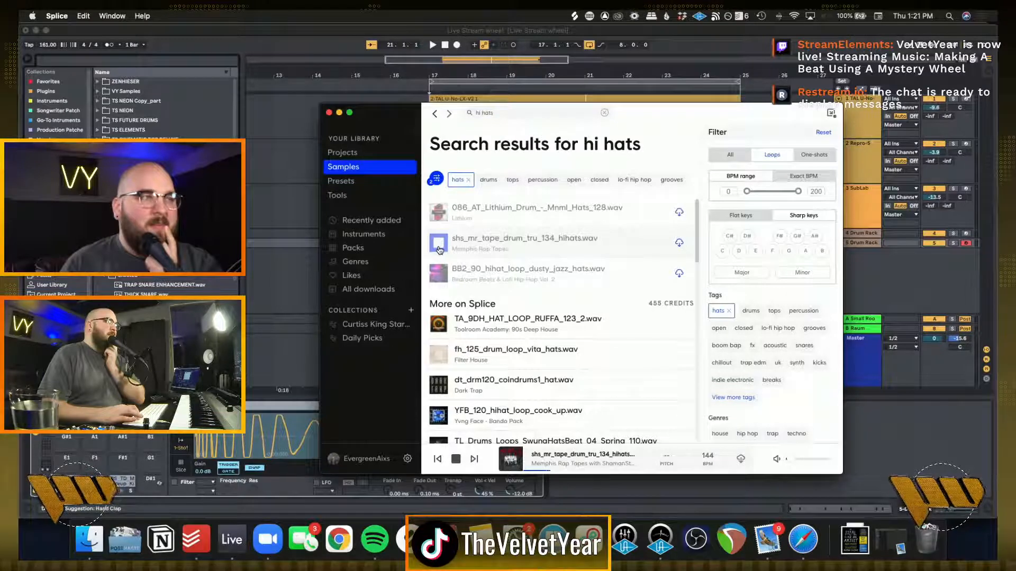
{"action": "left_click", "coordinate": [679, 243]}
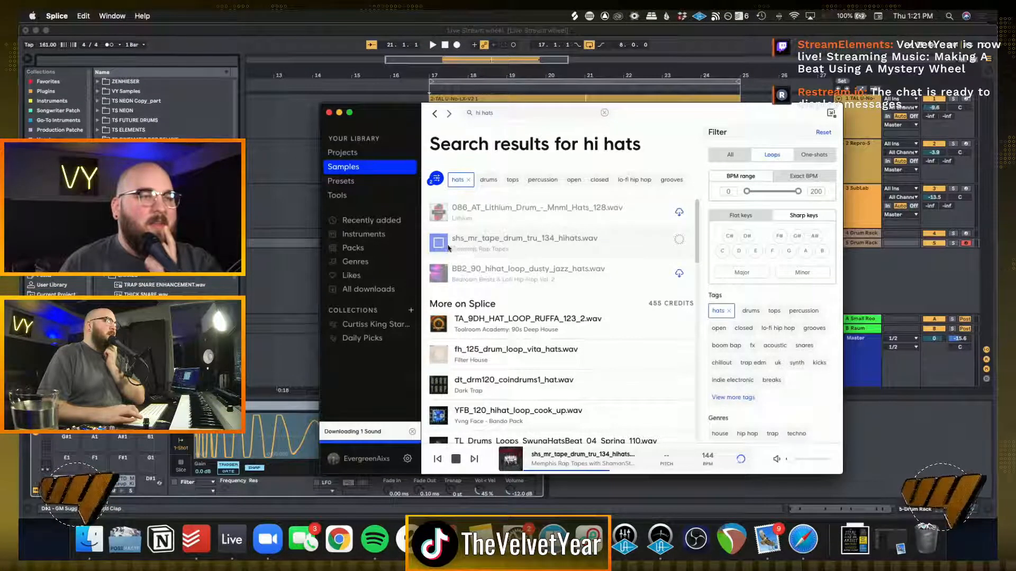
Place the downloaded hi-hat loop on a new audio track at bar 17 in Ableton Live and play it
{"action": "left_click_drag", "start_coordinate": [390, 115], "coordinate": [207, 322]}
{"action": "left_click_drag", "start_coordinate": [388, 357], "coordinate": [431, 269]}
{"action": "key", "text": "space"}
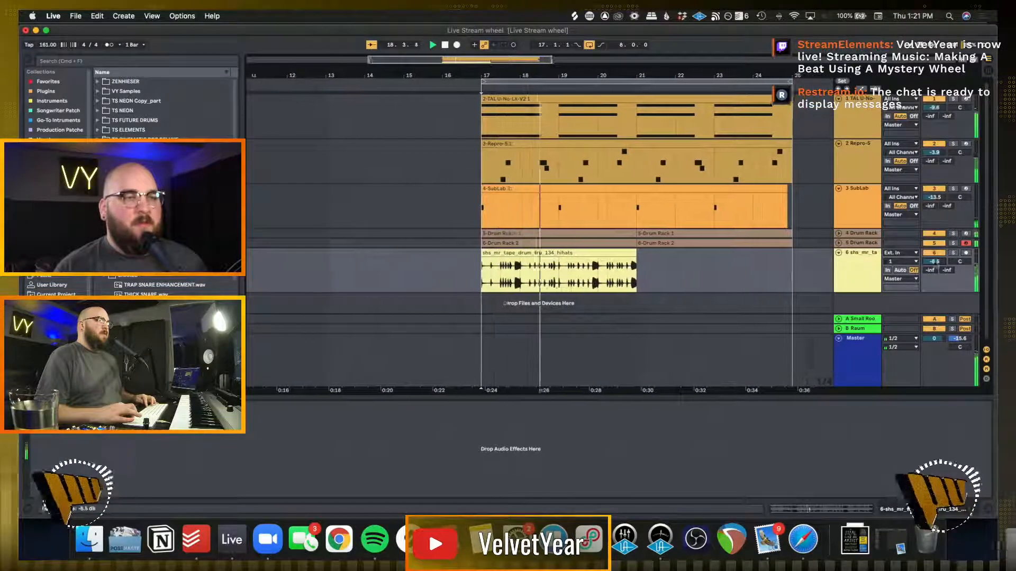
{"action": "key", "text": "space"}
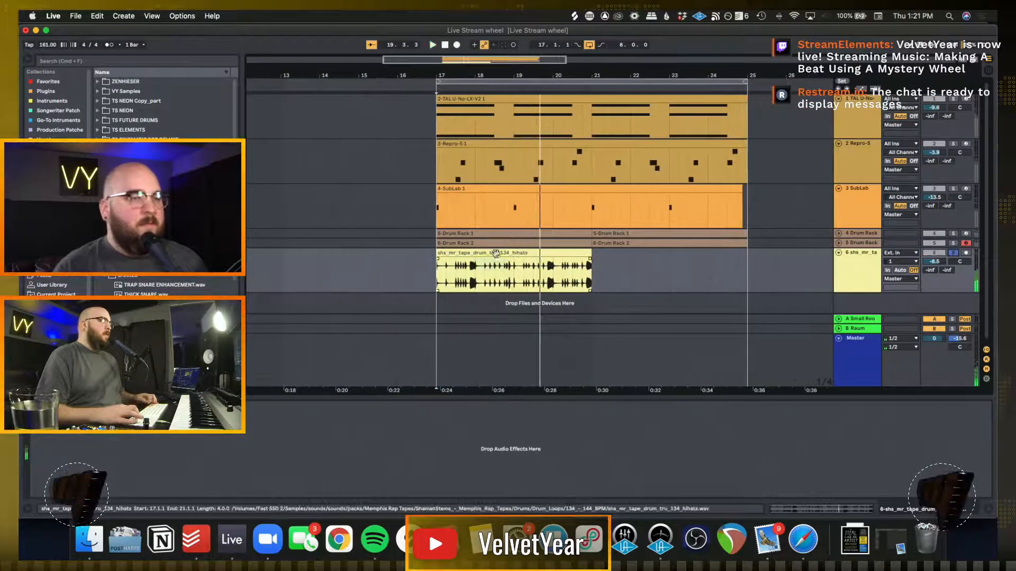
Set the hi-hat clip's warp mode to Beats and play it back to check the sound
{"action": "double_click", "coordinate": [501, 252]}
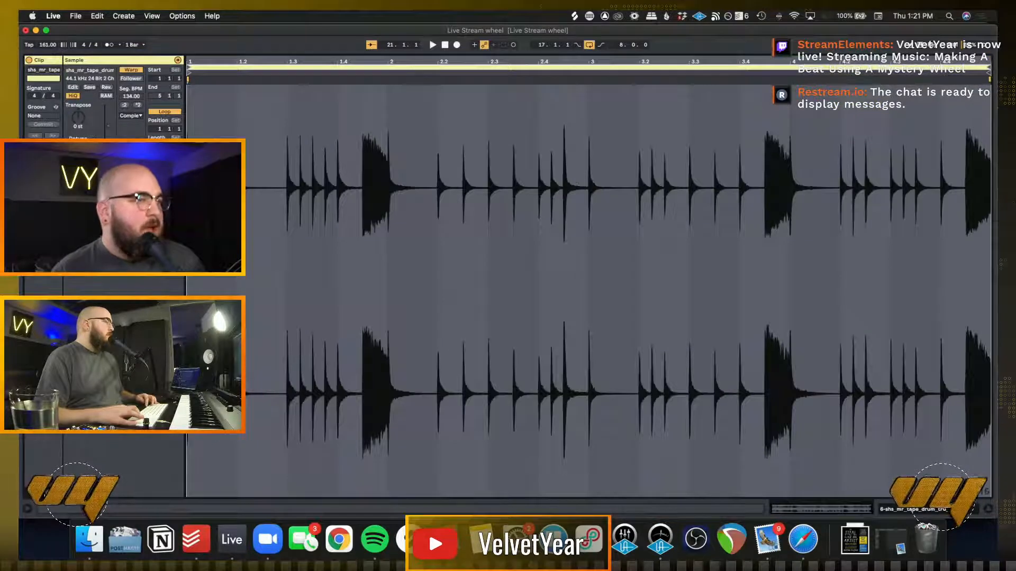
{"action": "left_click", "coordinate": [137, 120]}
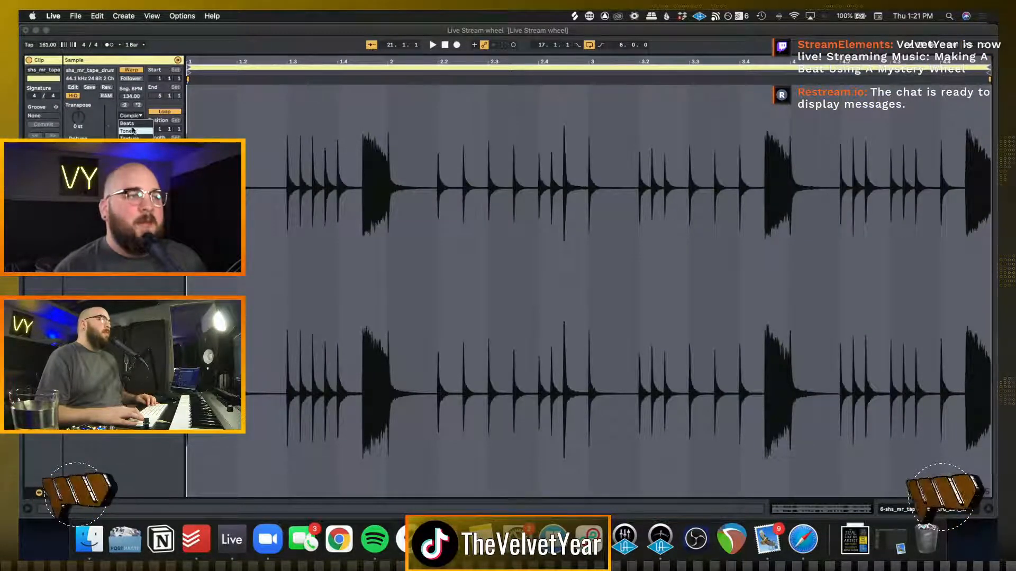
{"action": "left_click", "coordinate": [131, 124]}
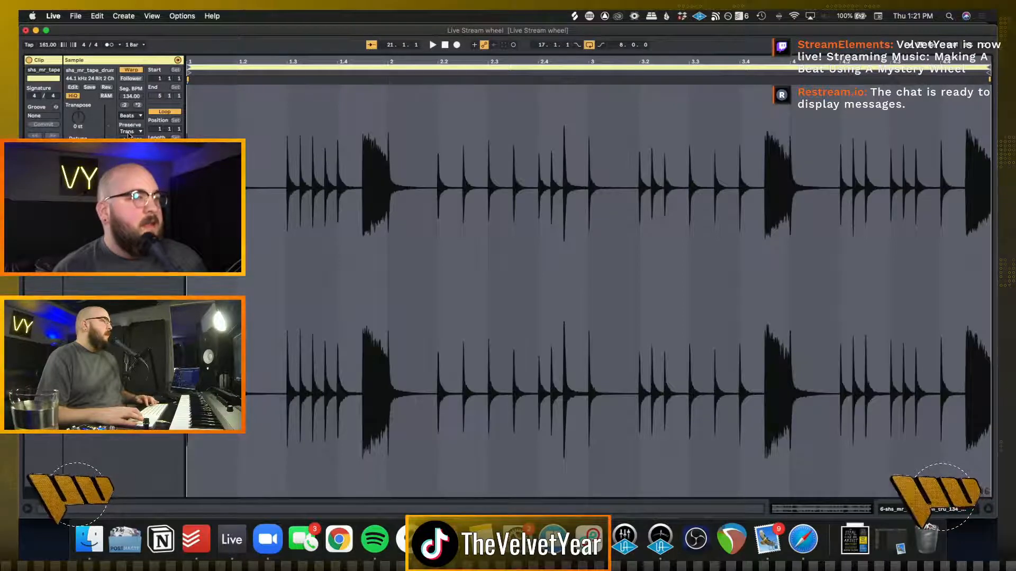
{"action": "left_click", "coordinate": [129, 140]}
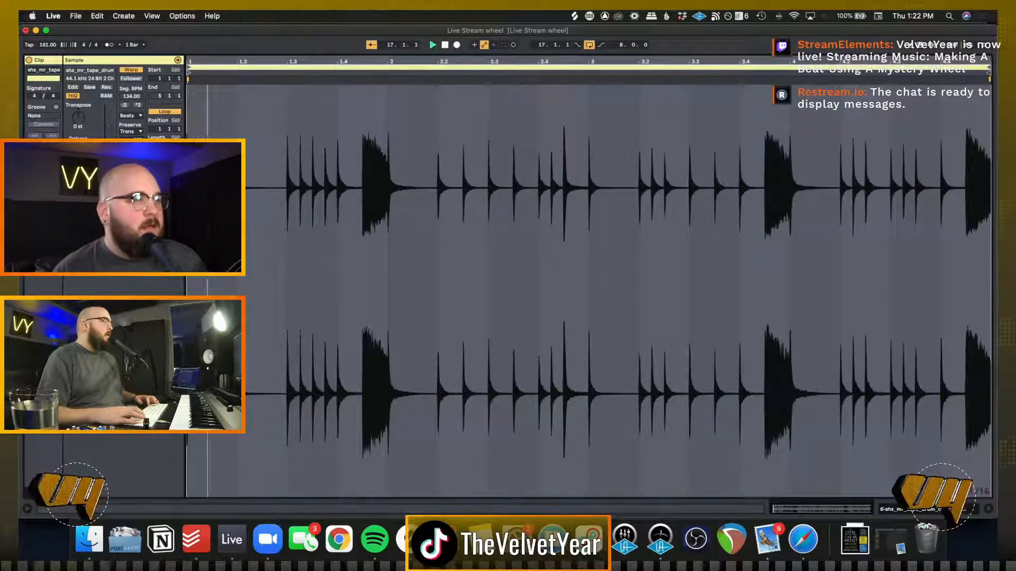
{"action": "key", "text": "space"}
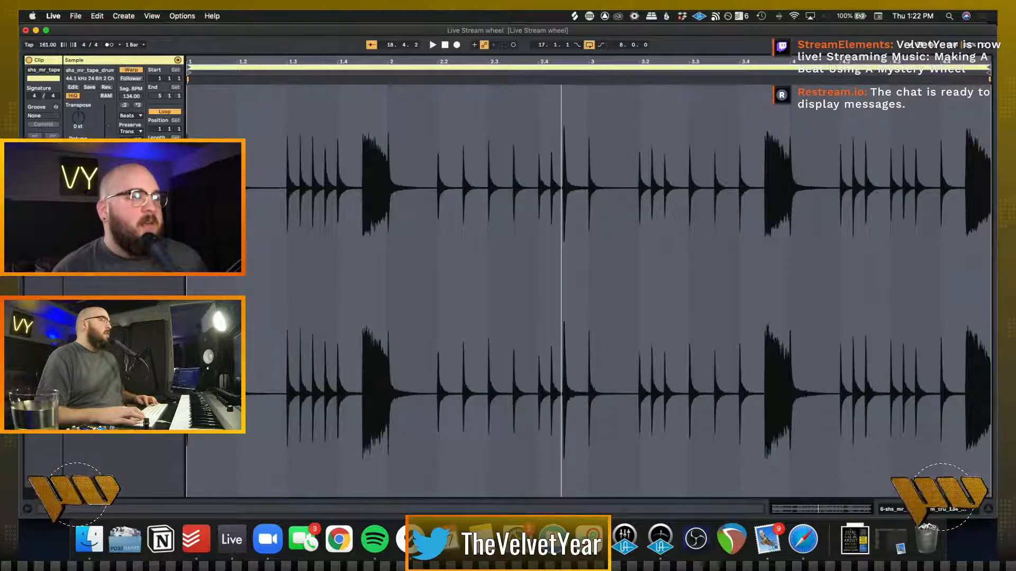
{"action": "key", "text": "space"}
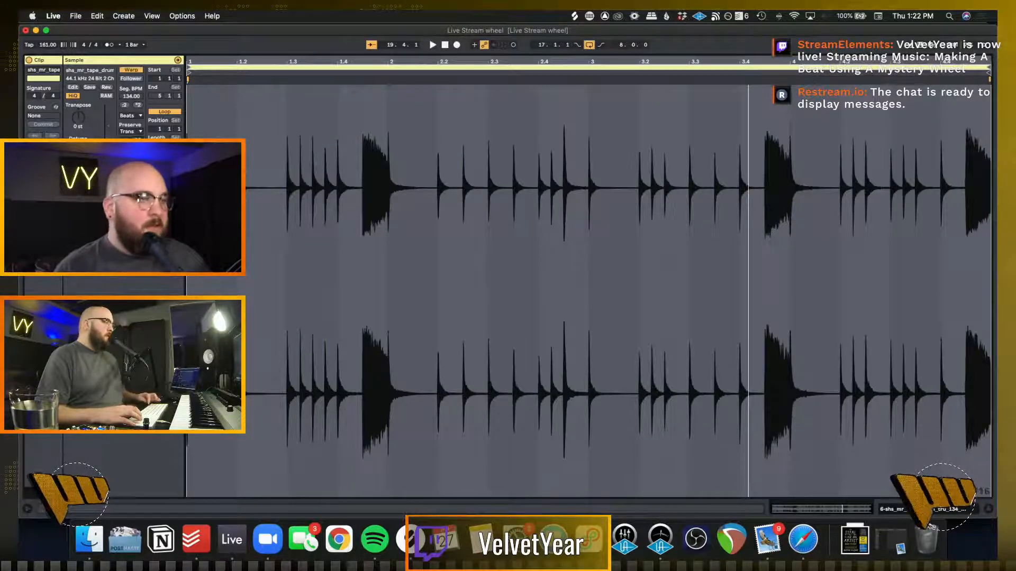
Duplicate the hi-hat clip to fill bars 21 to 25, unsolo its track and play it with the full beat
{"action": "key", "text": "shift+Tab"}
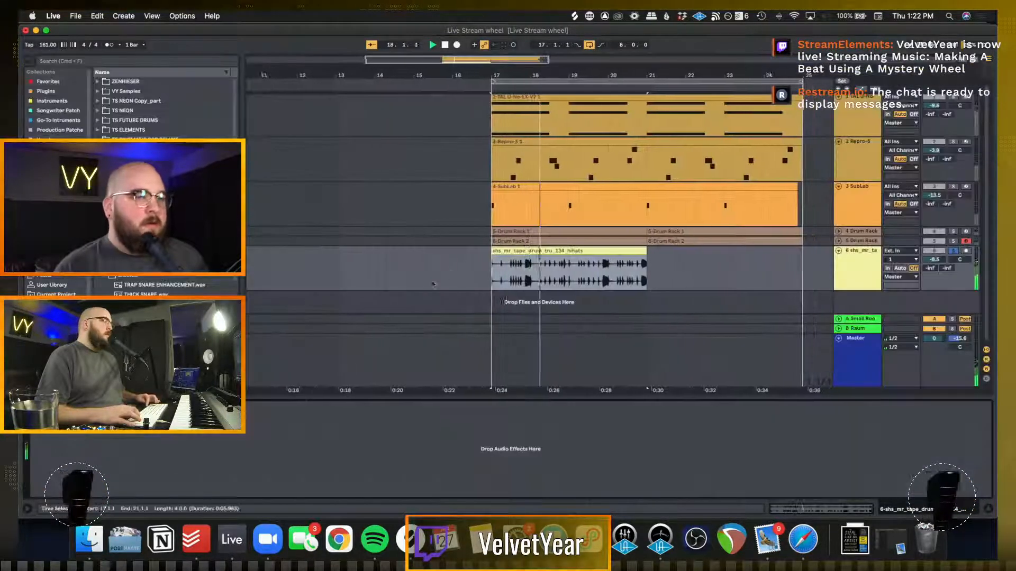
{"action": "left_click", "coordinate": [410, 269]}
{"action": "left_click", "coordinate": [597, 250]}
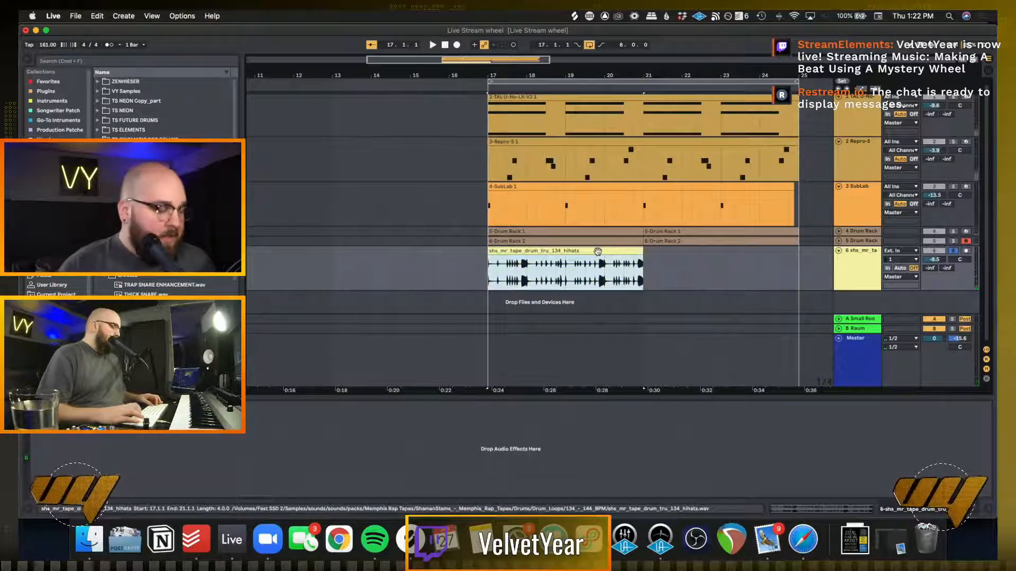
{"action": "key", "text": "super+d"}
{"action": "left_click", "coordinate": [952, 252]}
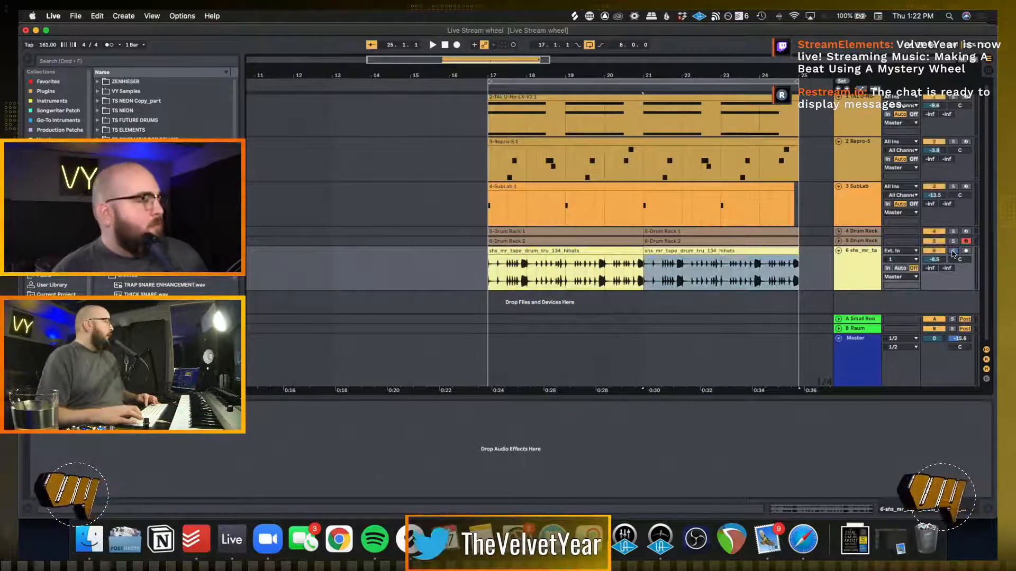
{"action": "left_click", "coordinate": [713, 252]}
{"action": "key", "text": "space"}
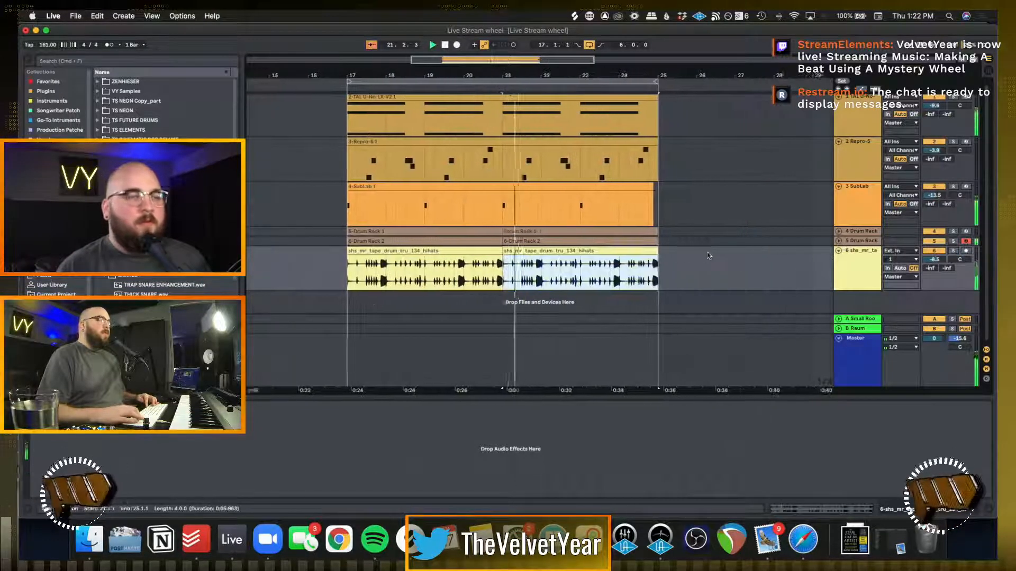
Show the audio effects in the browser to find a device for the hi-hat track
{"action": "left_click", "coordinate": [176, 63]}
{"action": "type", "text": "l"}
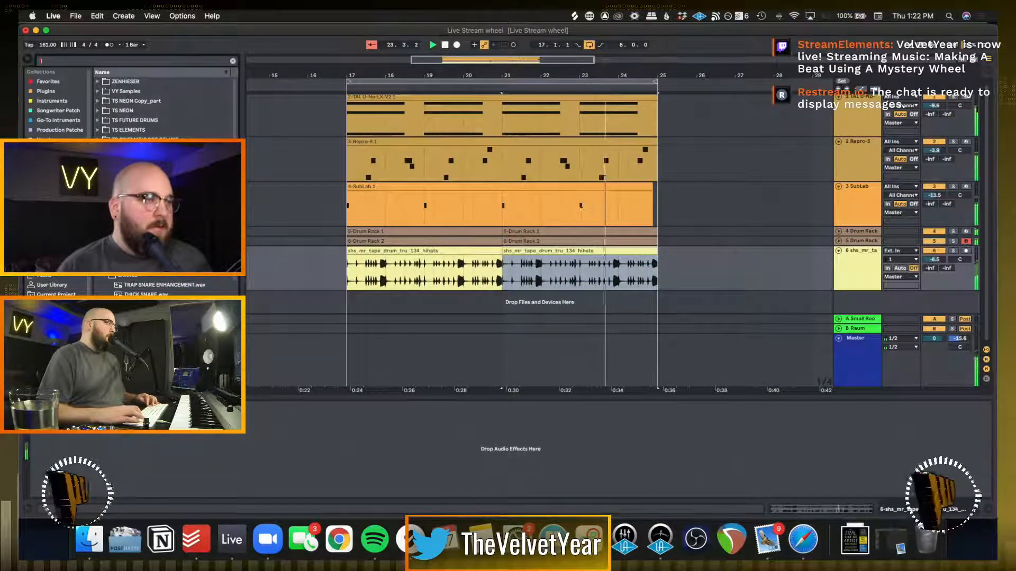
{"action": "left_click", "coordinate": [468, 305]}
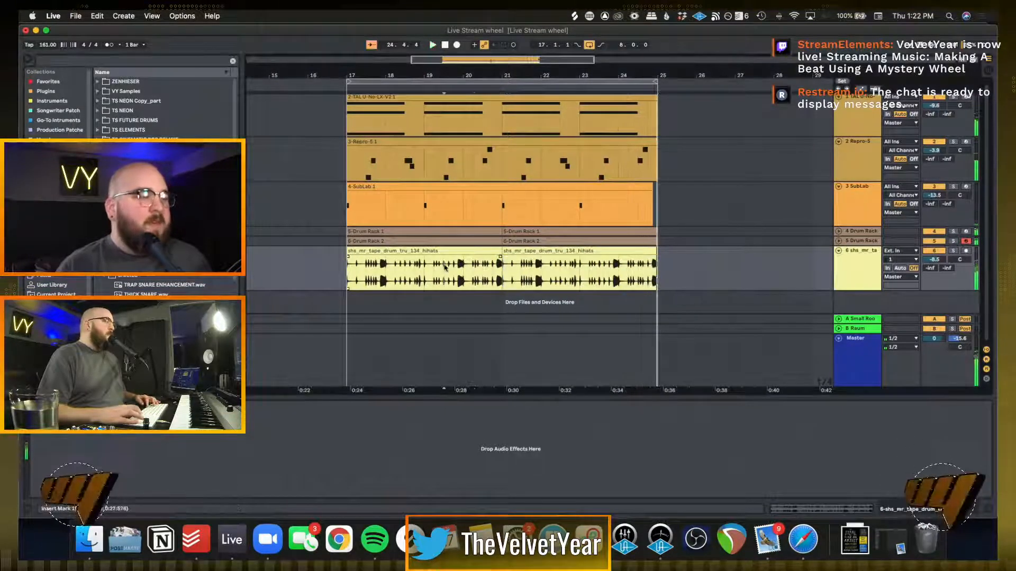
{"action": "left_click", "coordinate": [54, 212]}
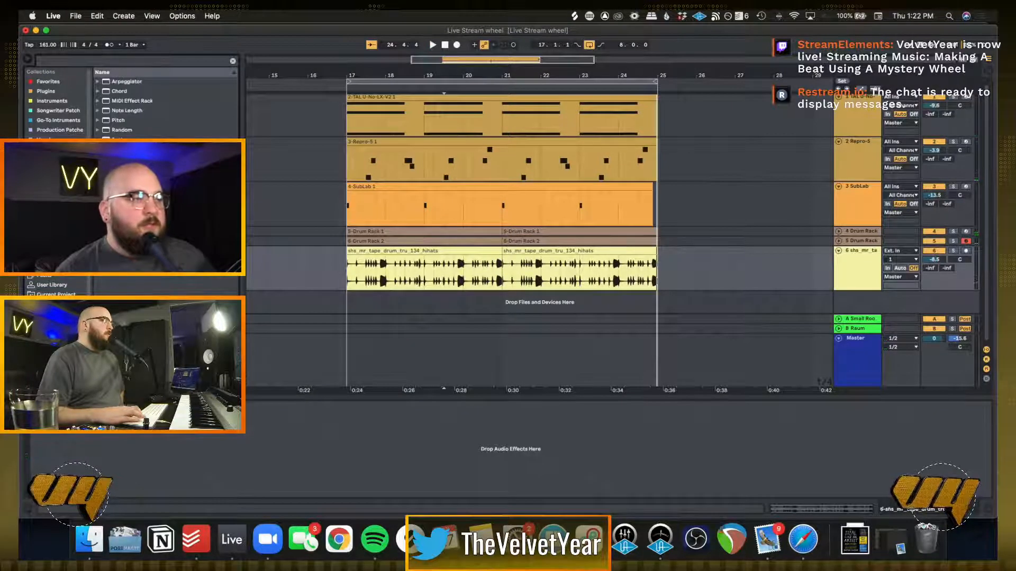
{"action": "left_click", "coordinate": [54, 193]}
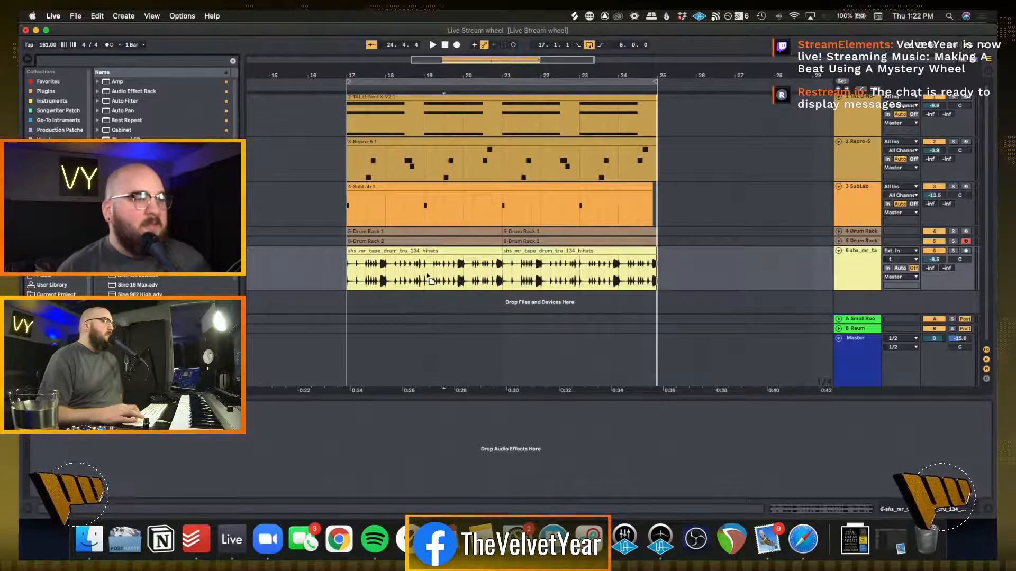
Add noise effects and Sinoid Fold saturation to the hi-hat track, auditioning it soloed and in the full mix
{"action": "key", "text": "space"}
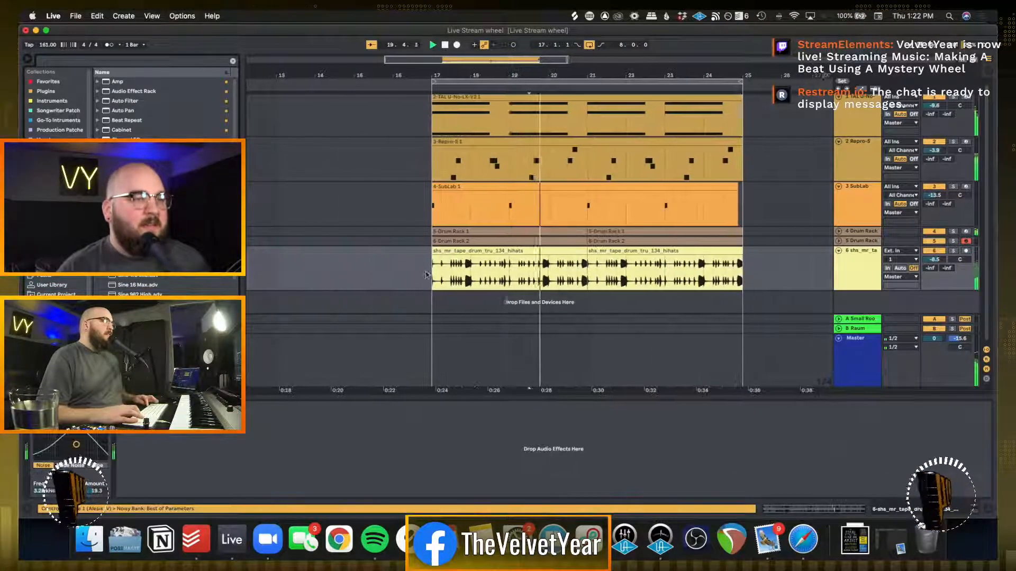
{"action": "left_click", "coordinate": [954, 252]}
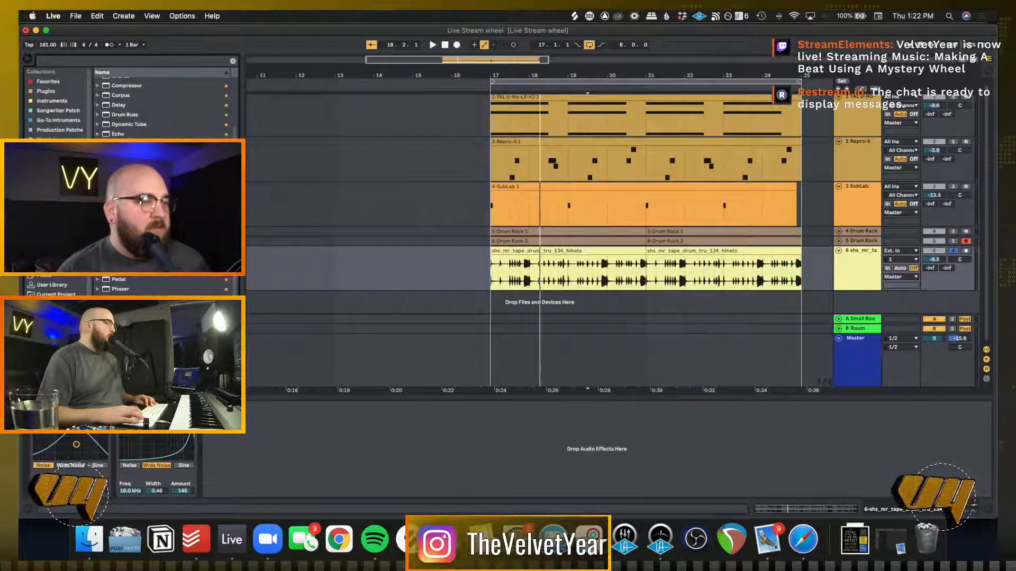
{"action": "key", "text": "space"}
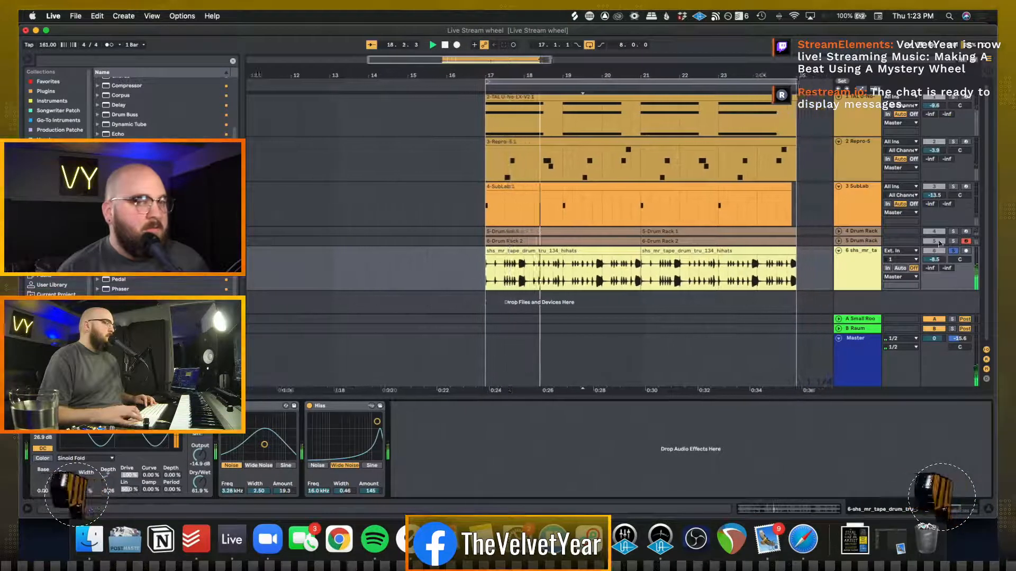
{"action": "left_click", "coordinate": [953, 251]}
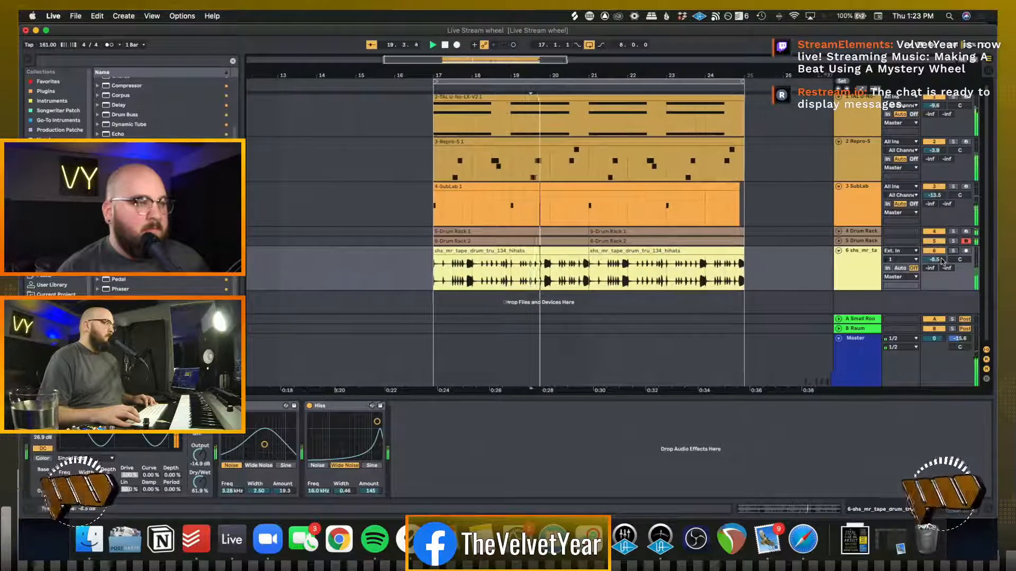
Add EQ Eight to the hi-hat track and boost its highest band, with the beat playing
{"action": "key", "text": "super+f"}
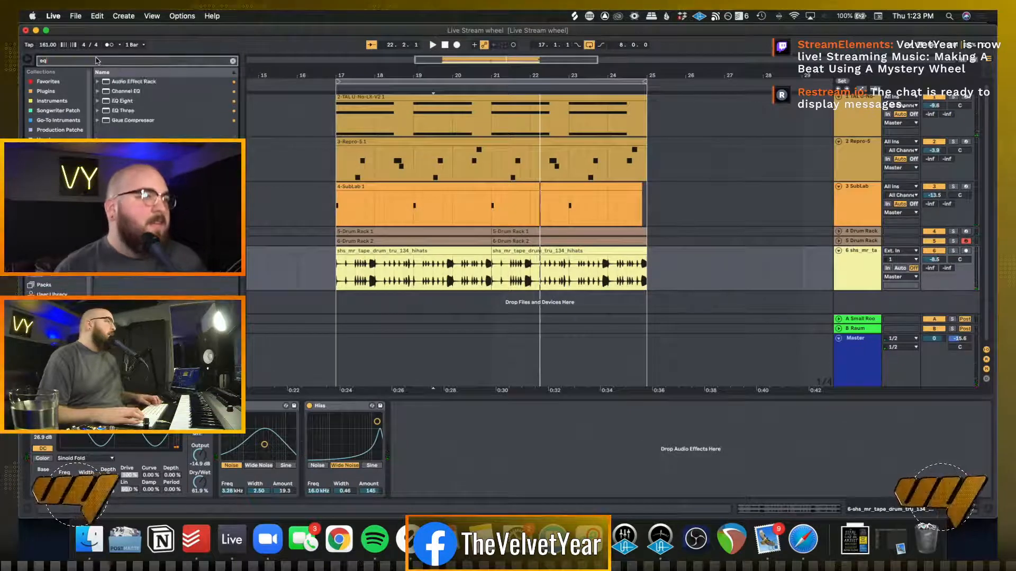
{"action": "double_click", "coordinate": [126, 101]}
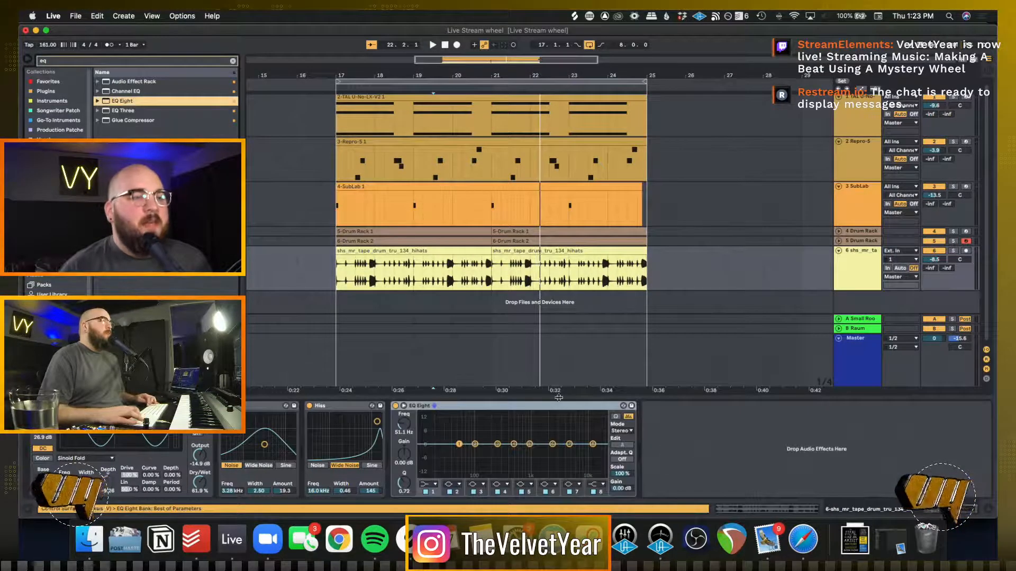
{"action": "left_click_drag", "start_coordinate": [593, 445], "coordinate": [584, 433]}
{"action": "key", "text": "space"}
Turn EQ Eight band 1 on the hi-hat track into a low cut at about 107 Hz during playback
{"action": "left_click", "coordinate": [429, 484]}
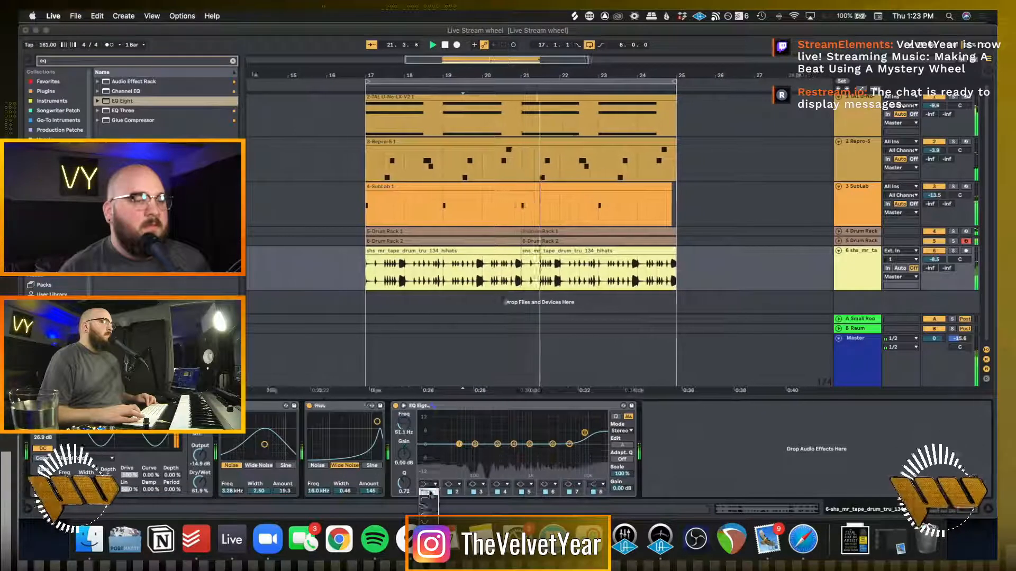
{"action": "left_click", "coordinate": [429, 468]}
{"action": "mouse_move", "coordinate": [460, 452]}
{"action": "left_mouse_down"}
{"action": "mouse_move", "coordinate": [531, 454]}
{"action": "mouse_move", "coordinate": [477, 453]}
{"action": "left_mouse_up"}
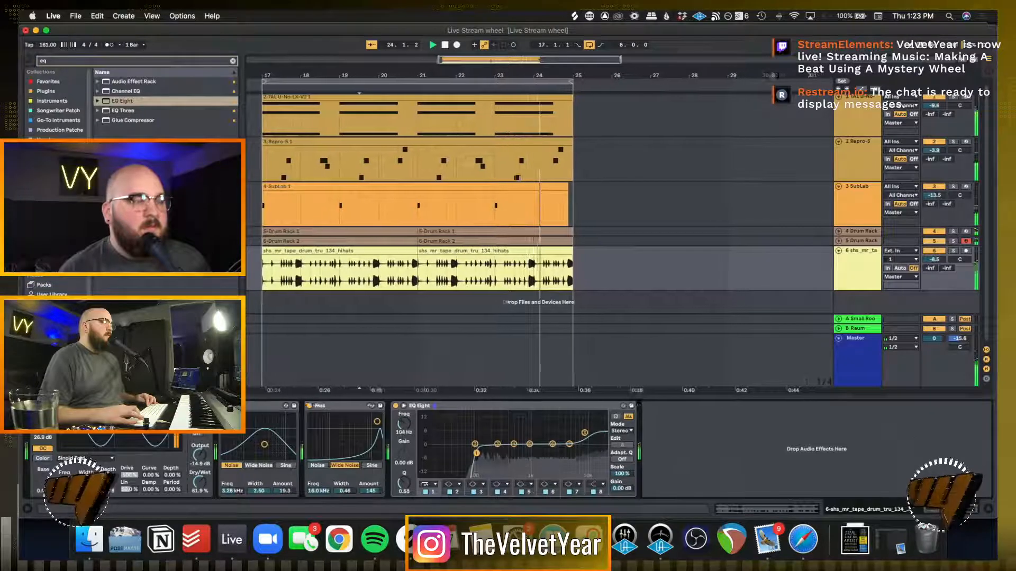
{"action": "key", "text": "space"}
Add narrow EQ Eight peaks, one at 2.97 kHz with 13.0 dB gain and one higher, and lower the hi-hat track volume to -12.9 dB
{"action": "left_click", "coordinate": [233, 61]}
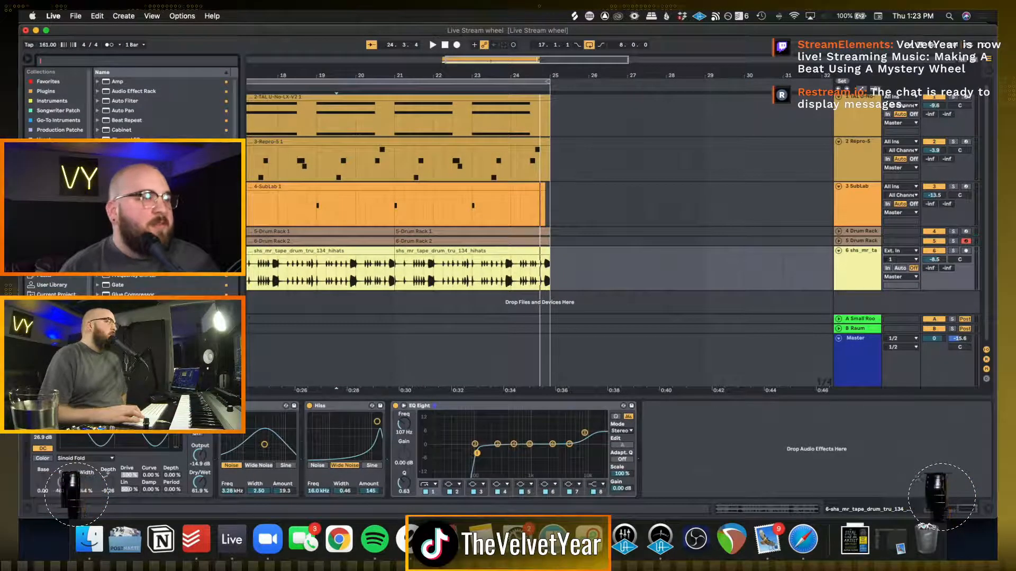
{"action": "scroll", "coordinate": [164, 105], "scroll_direction": "down", "scroll_amount": 3}
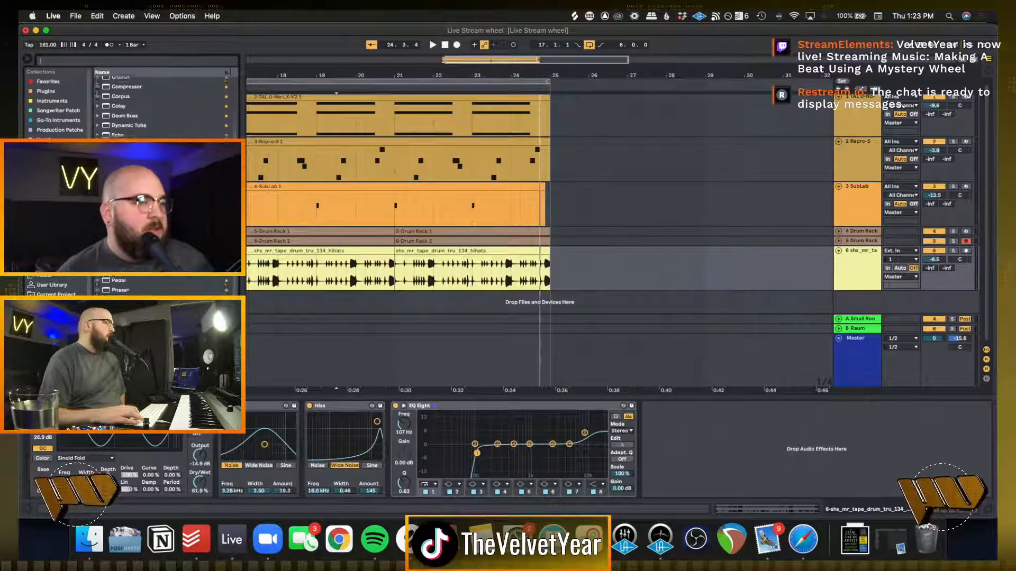
{"action": "scroll", "coordinate": [164, 106], "scroll_direction": "down", "scroll_amount": 1}
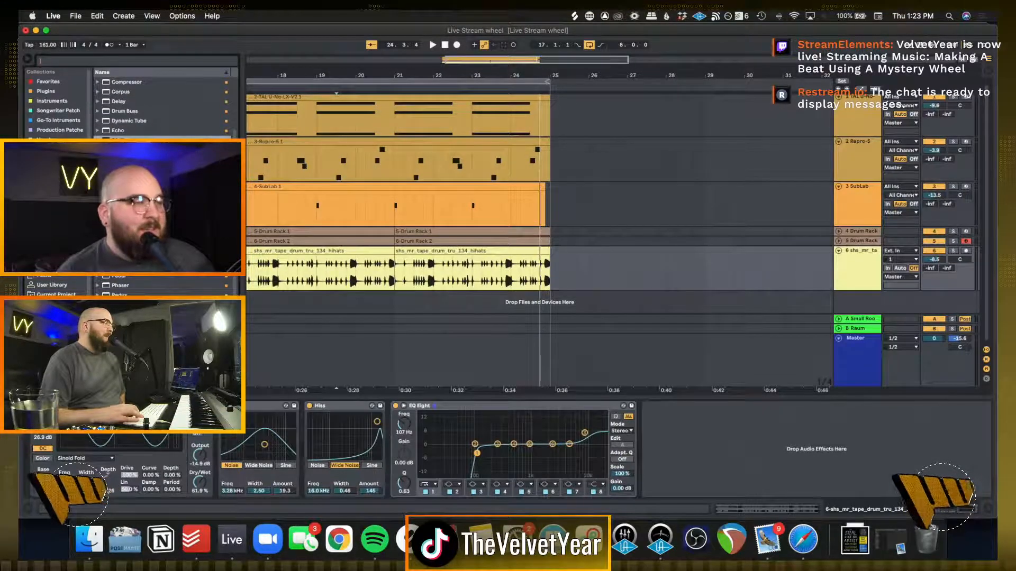
{"action": "left_click", "coordinate": [552, 445]}
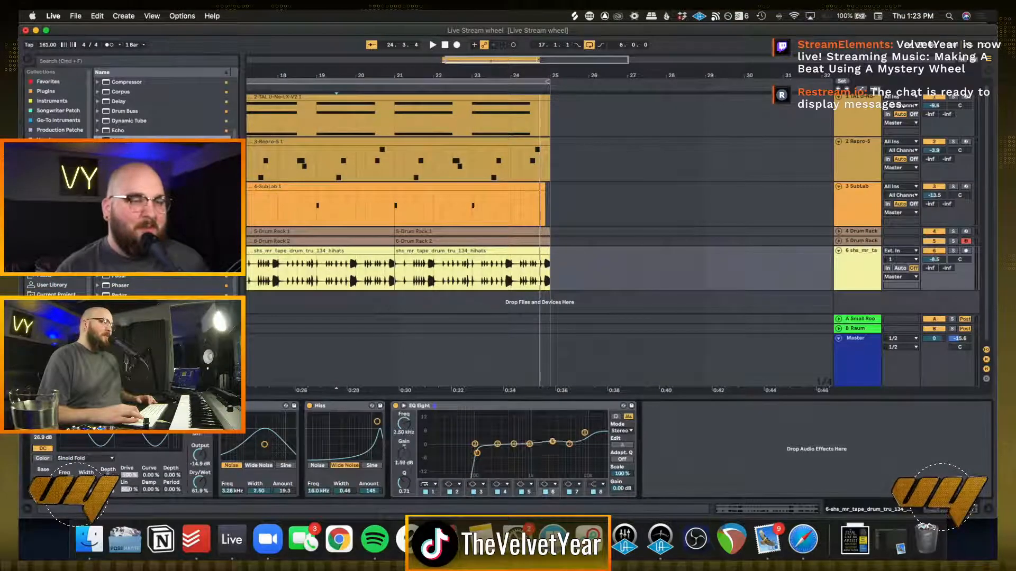
{"action": "key", "text": "space"}
{"action": "left_click_drag", "start_coordinate": [552, 445], "coordinate": [557, 420]}
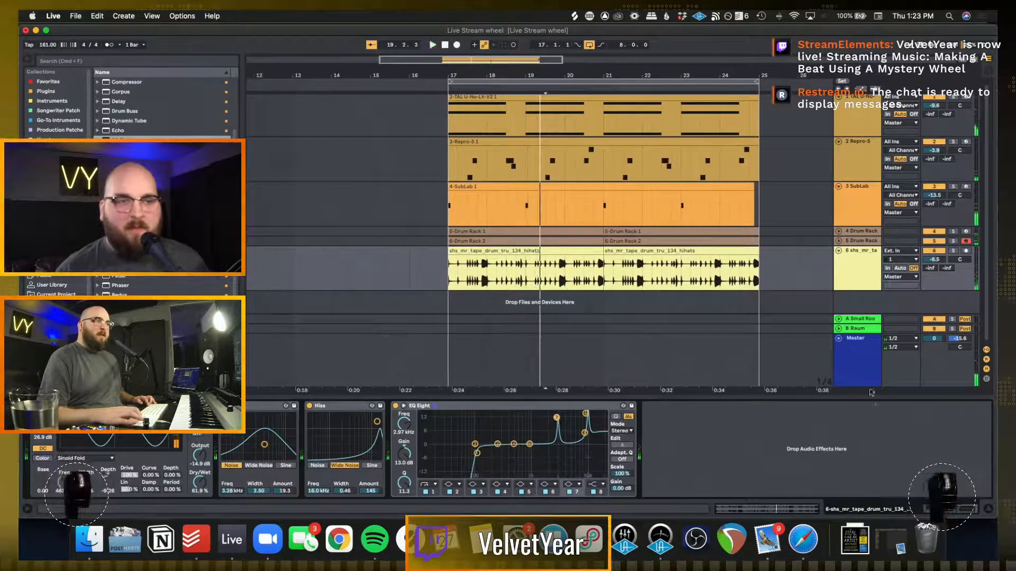
{"action": "left_click", "coordinate": [868, 365]}
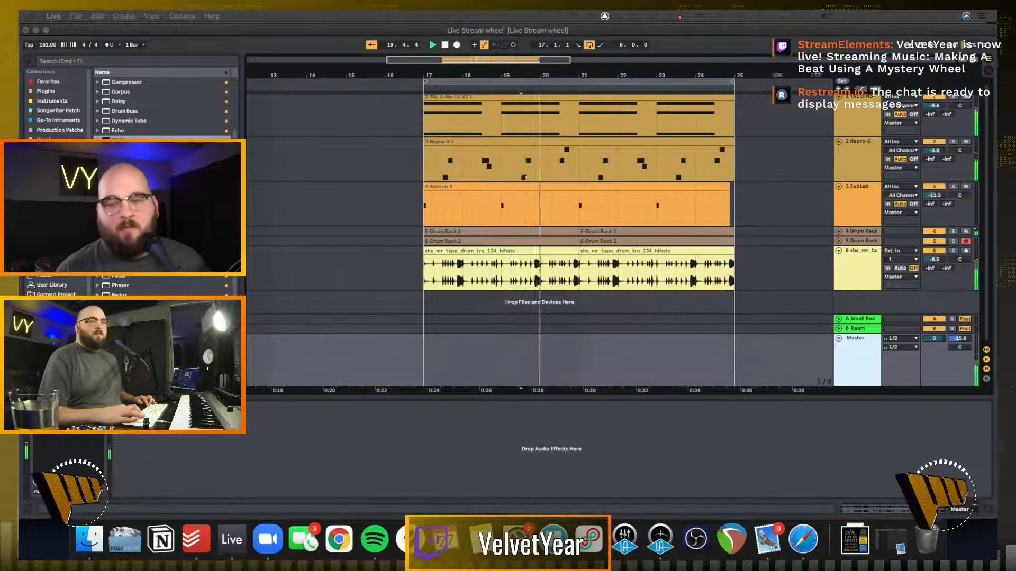
{"action": "left_click", "coordinate": [868, 350]}
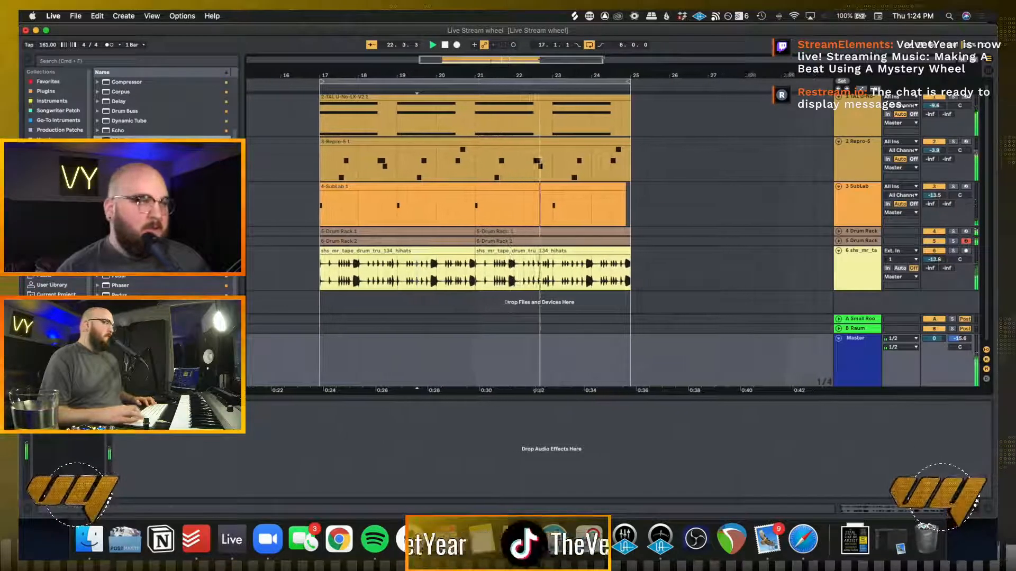
Add Auto Pan to the end of the hi-hat track's effects with amount 23.8% and rate 90.0 Hz
{"action": "left_click", "coordinate": [77, 62]}
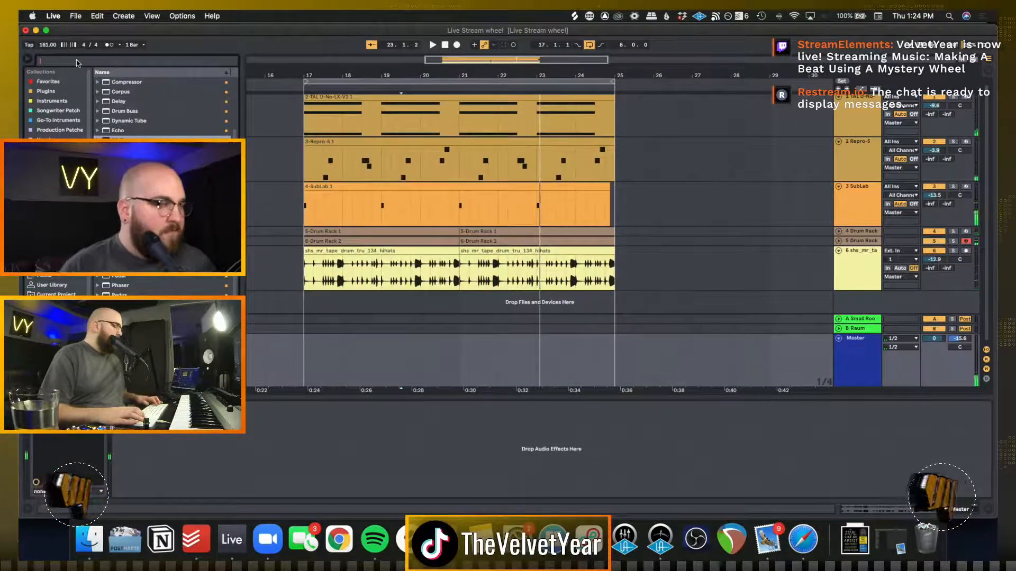
{"action": "type", "text": "auto"}
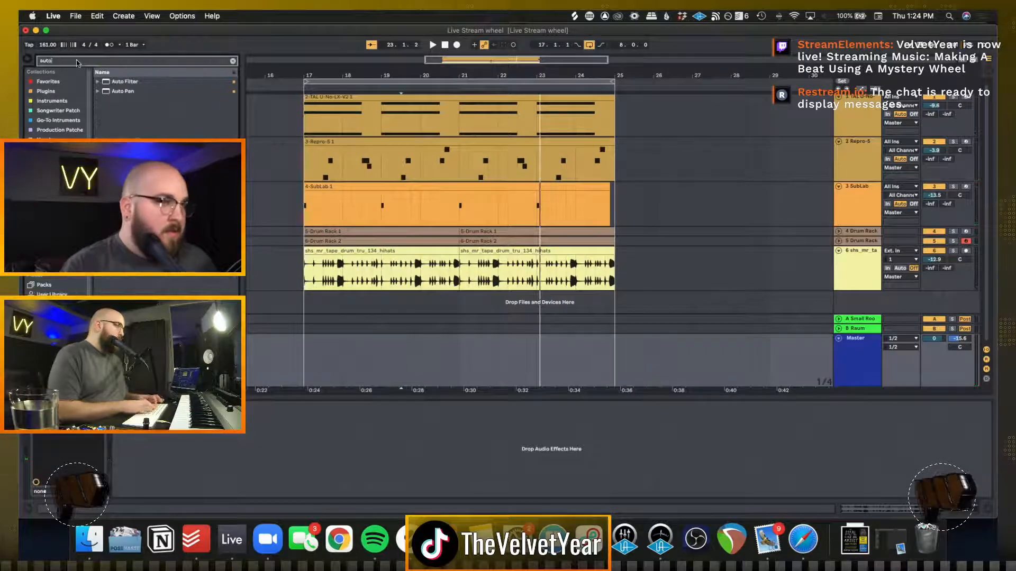
{"action": "double_click", "coordinate": [126, 91]}
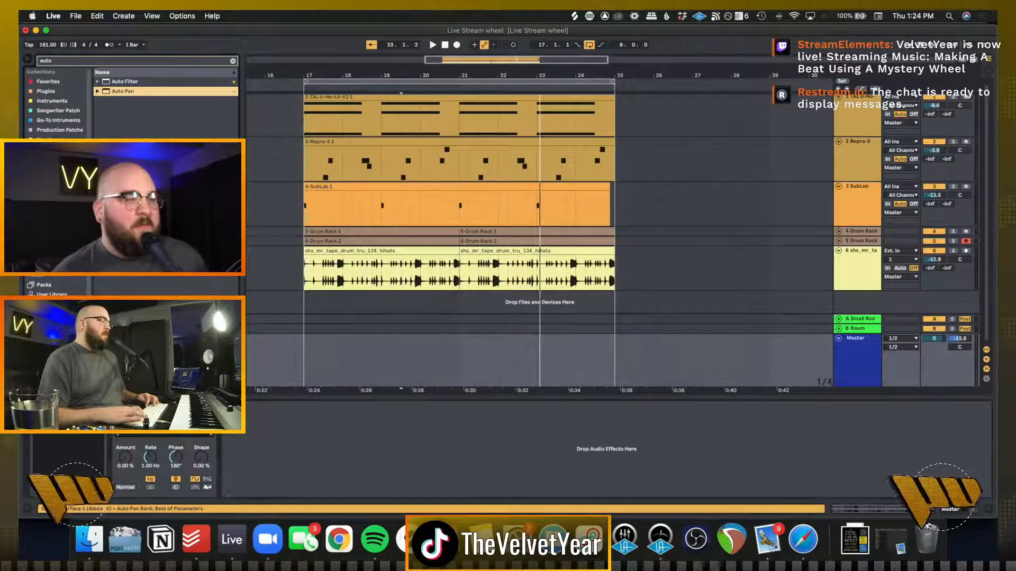
{"action": "left_click_drag", "start_coordinate": [143, 408], "coordinate": [857, 276]}
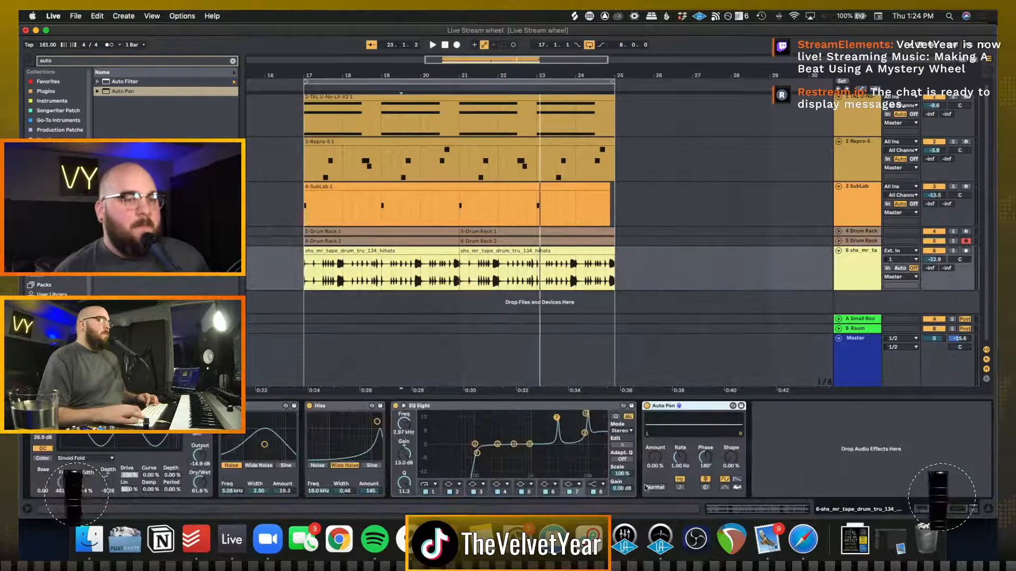
{"action": "key", "text": "space"}
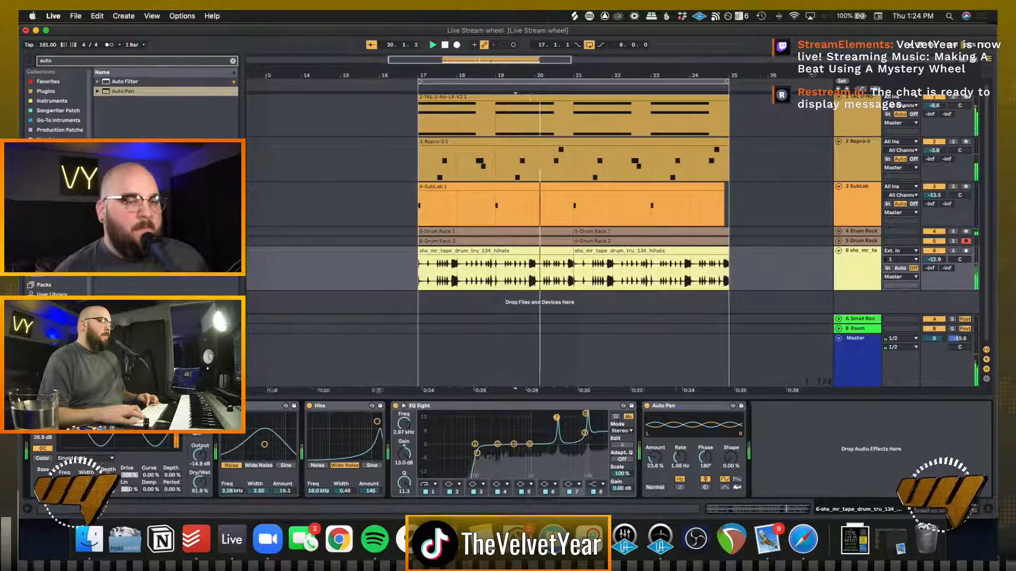
{"action": "left_click_drag", "start_coordinate": [680, 458], "coordinate": [680, 401]}
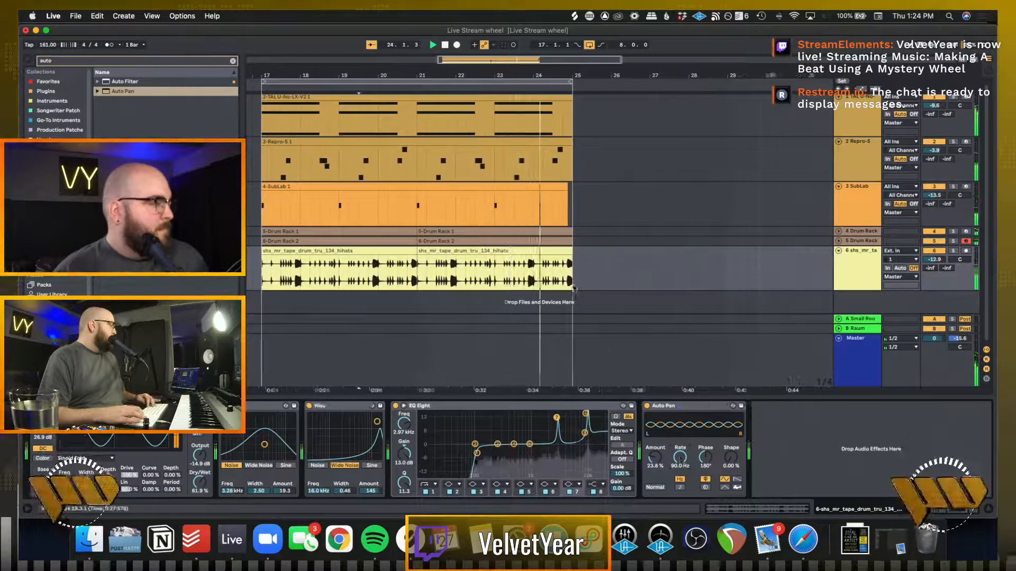
Play the full beat from bar 17 to judge how the processed hi-hats sit in the mix
{"action": "left_click", "coordinate": [642, 282]}
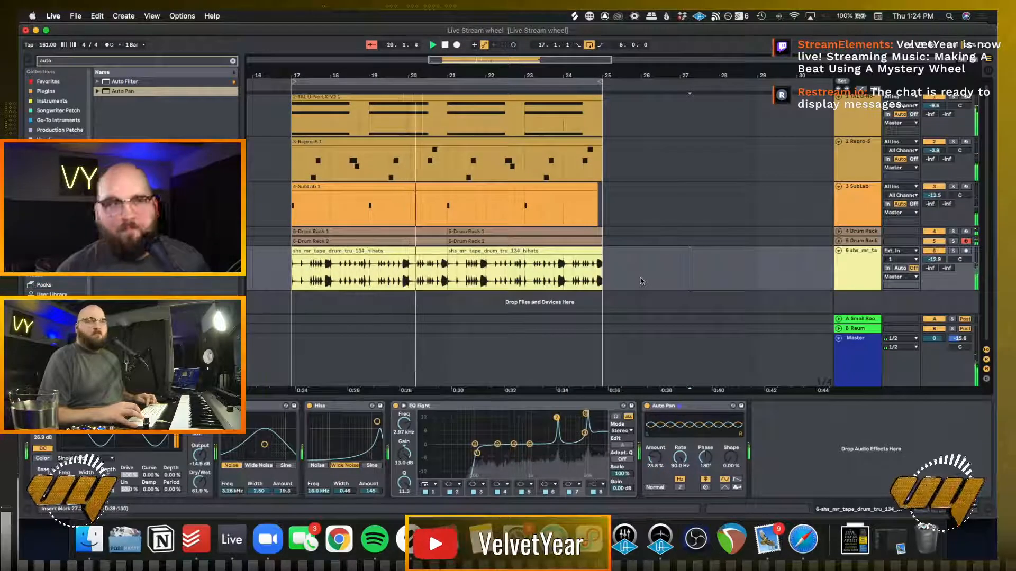
{"action": "left_click", "coordinate": [641, 281]}
{"action": "key", "text": "space"}
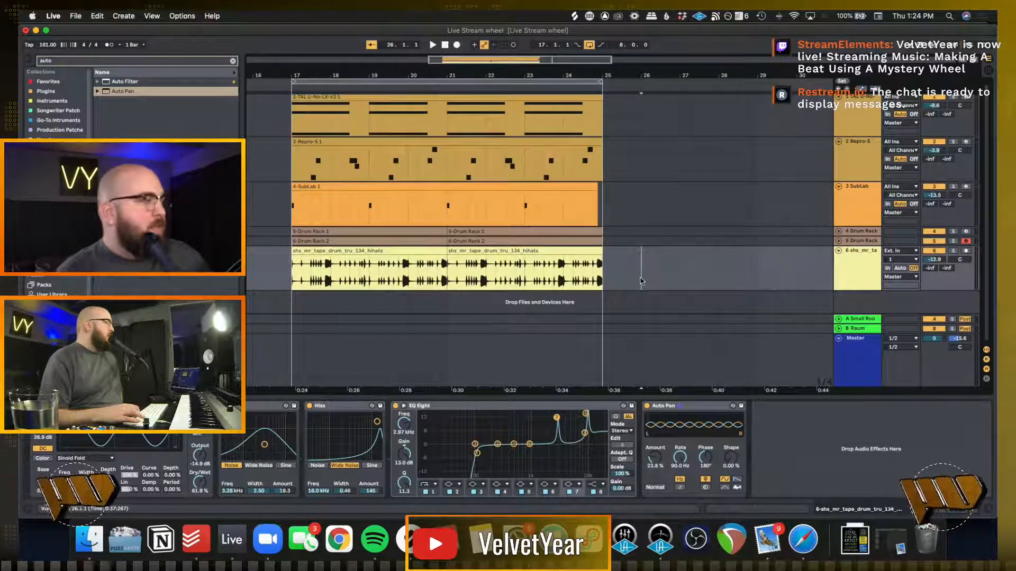
{"action": "key", "text": "plus"}
{"action": "key", "text": "plus"}
{"action": "key", "text": "space"}
{"action": "key", "text": "space"}
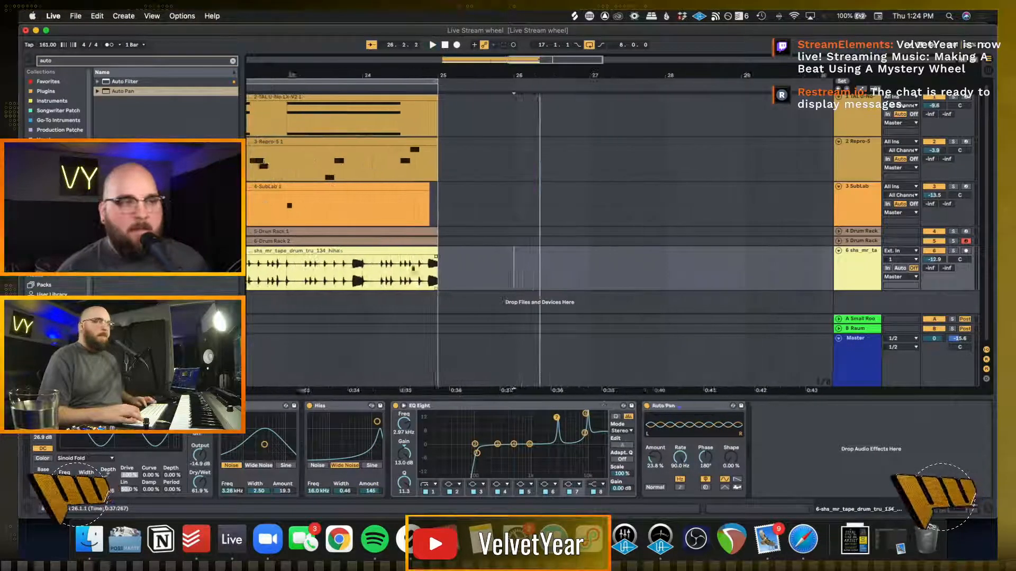
{"action": "scroll", "coordinate": [412, 270], "scroll_direction": "left", "scroll_amount": 10}
{"action": "left_click", "coordinate": [273, 276]}
{"action": "scroll", "coordinate": [497, 256], "scroll_direction": "left", "scroll_amount": 5}
{"action": "key", "text": "space"}
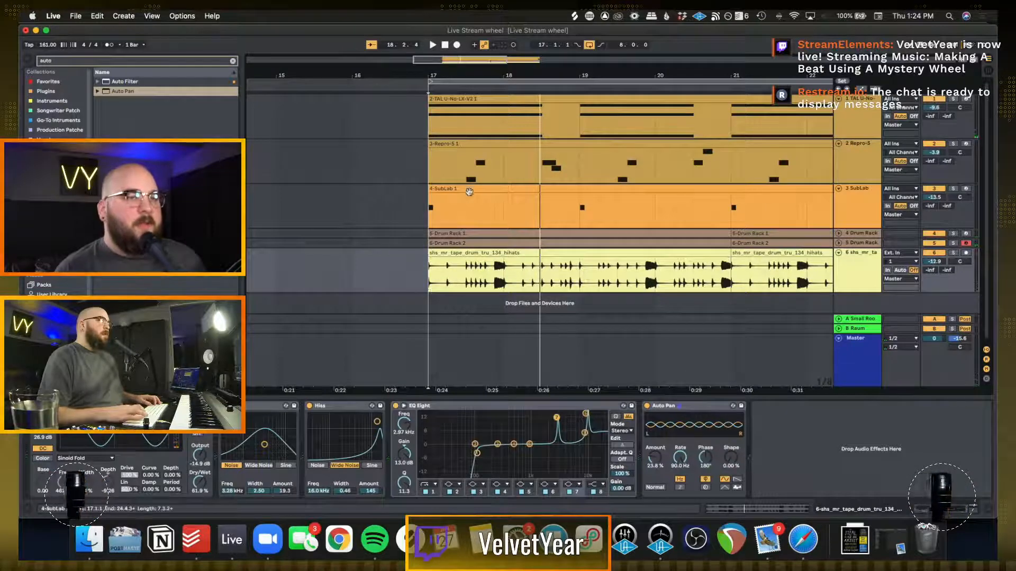
{"action": "left_click", "coordinate": [466, 204]}
{"action": "scroll", "coordinate": [466, 203], "scroll_direction": "right", "scroll_amount": 3}
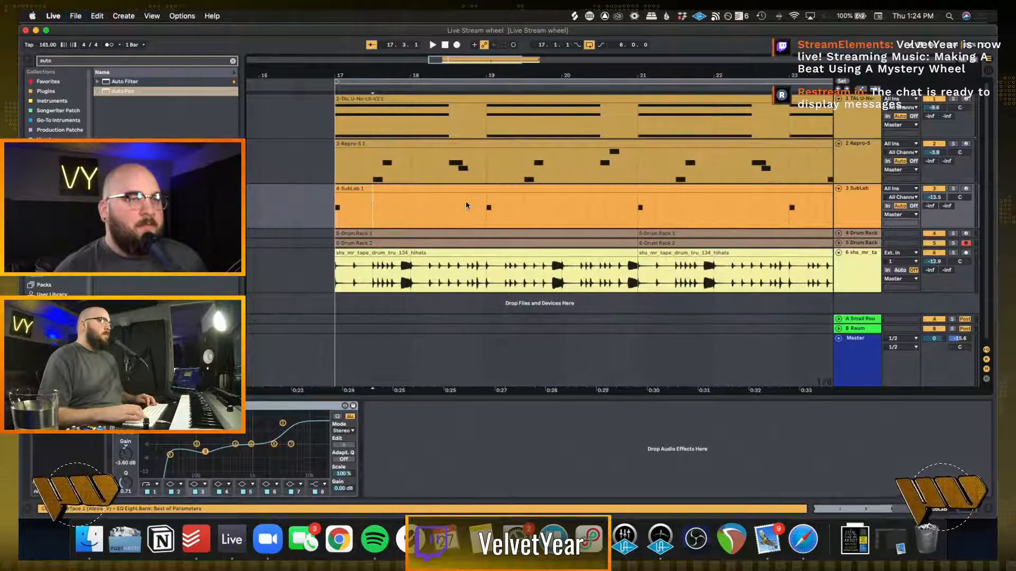
{"action": "left_click", "coordinate": [338, 166]}
{"action": "scroll", "coordinate": [336, 166], "scroll_direction": "right", "scroll_amount": 5}
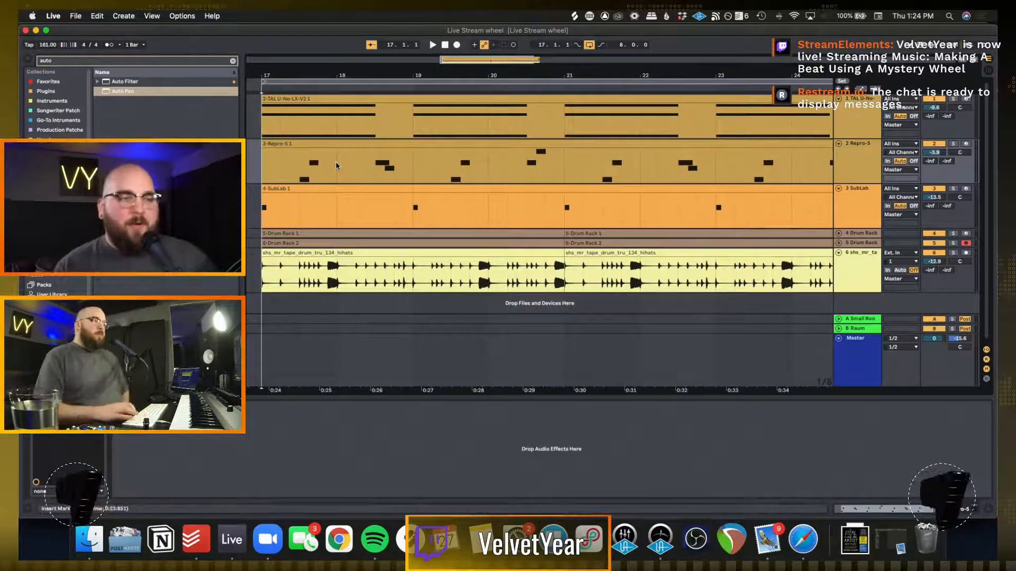
Switch to Picker Wheel in Safari, spin the wheel for the next descriptor and dismiss the result
{"action": "left_click", "coordinate": [802, 540]}
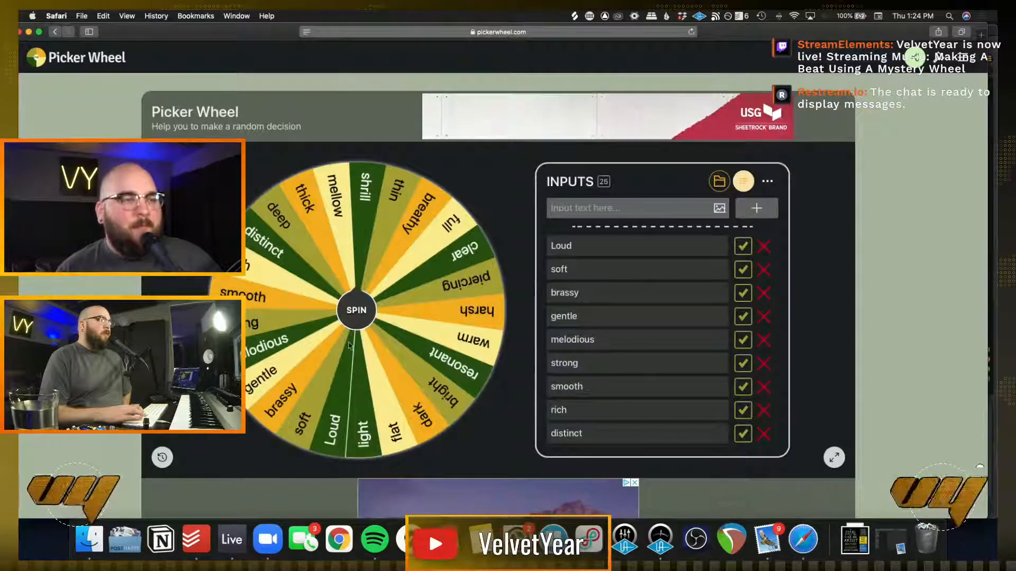
{"action": "left_click", "coordinate": [361, 312]}
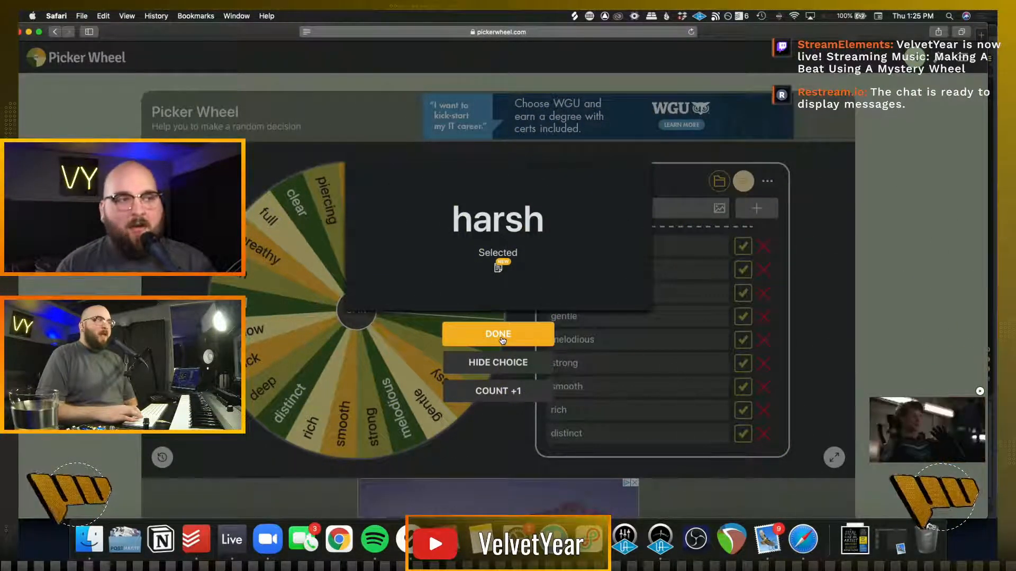
{"action": "left_click", "coordinate": [502, 341]}
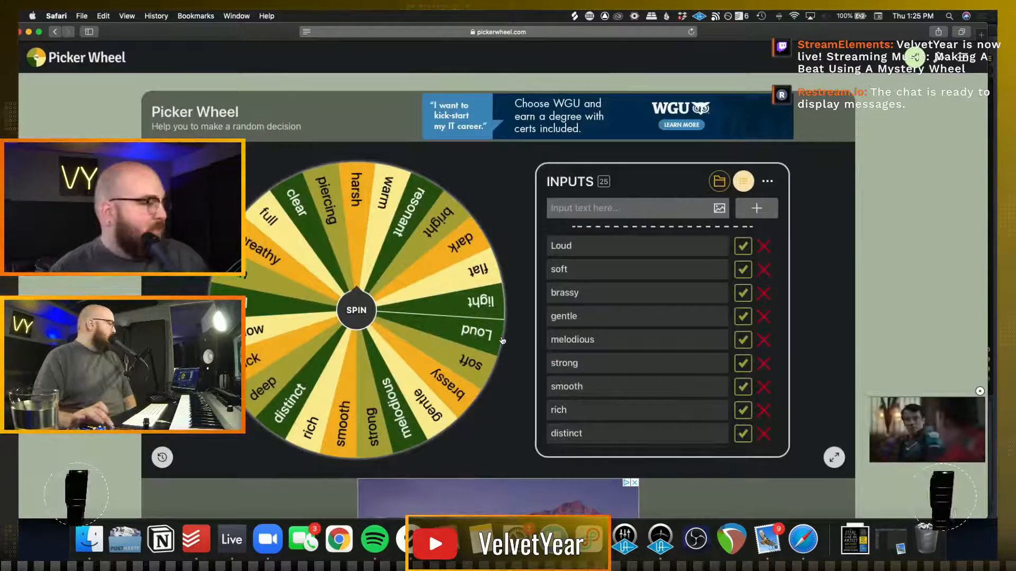
Back in Ableton Live, raise the hi-hat EQ's low cut, boost 1.82 kHz by 6.32 dB and lower the track volume to -17.3 dB during playback
{"action": "left_click", "coordinate": [231, 539]}
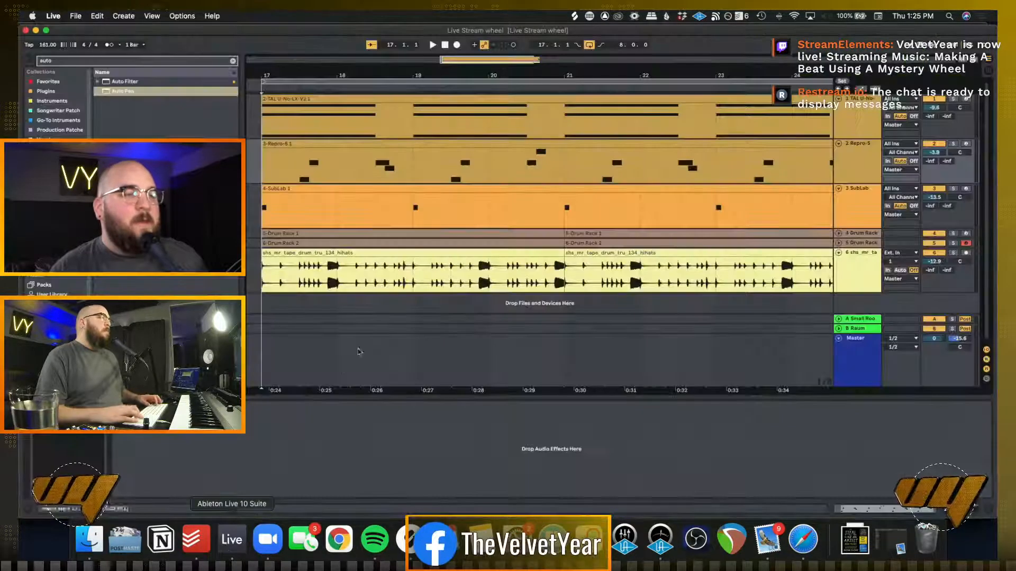
{"action": "left_click", "coordinate": [260, 287]}
{"action": "key", "text": "space"}
{"action": "key", "text": "minus"}
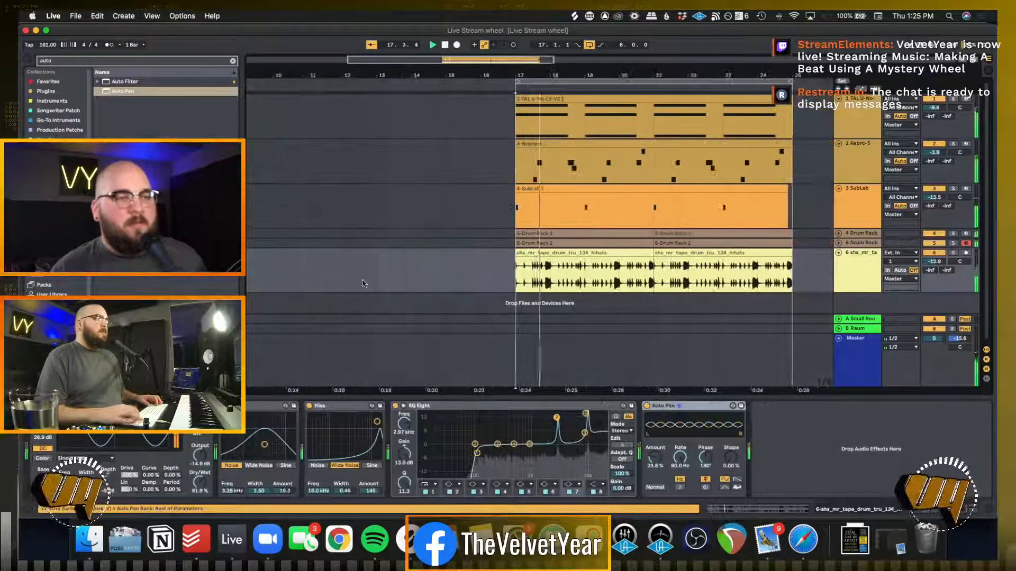
{"action": "scroll", "coordinate": [363, 284], "scroll_direction": "right", "scroll_amount": 4}
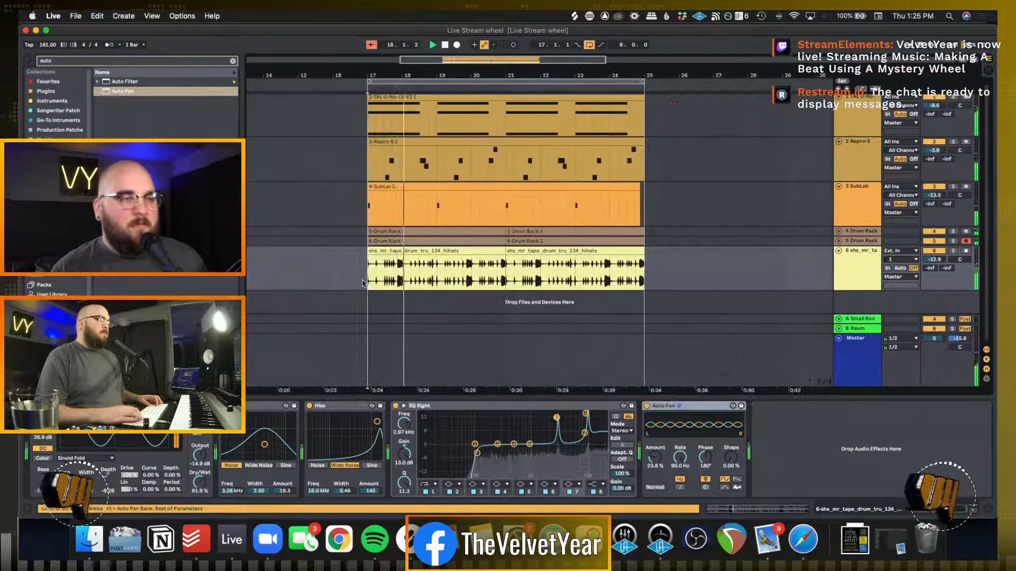
{"action": "left_click", "coordinate": [233, 61]}
{"action": "left_click_drag", "start_coordinate": [478, 451], "coordinate": [503, 453]}
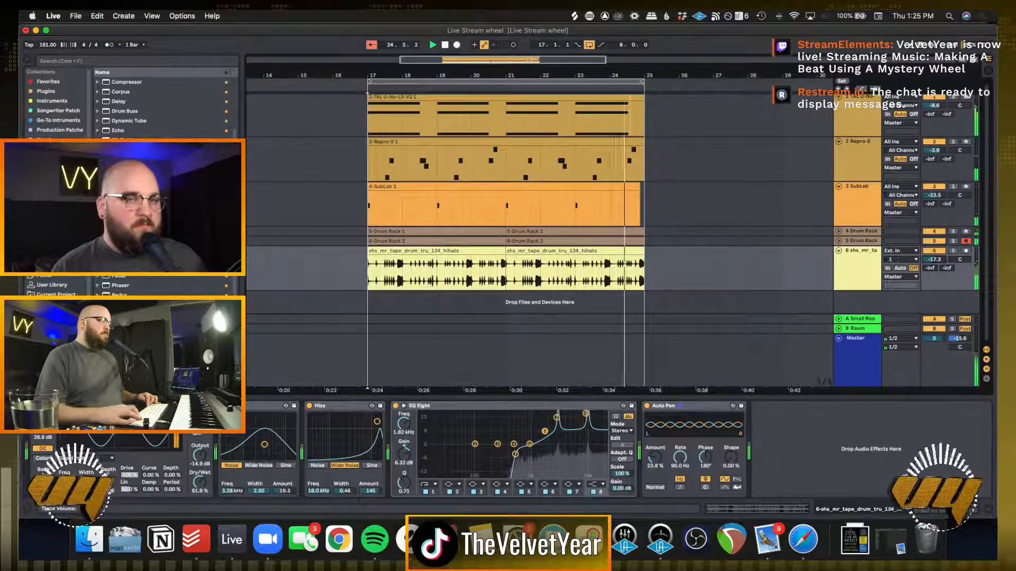
{"action": "left_click", "coordinate": [704, 274]}
{"action": "key", "text": "space"}
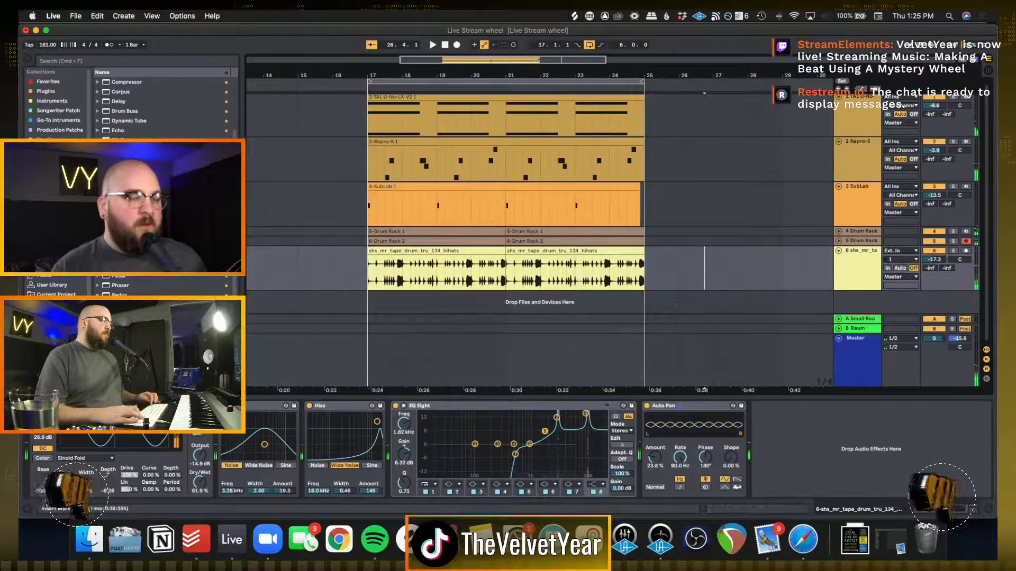
Recheck the spun descriptor on Picker Wheel in Safari and return to Ableton Live
{"action": "left_click", "coordinate": [804, 551]}
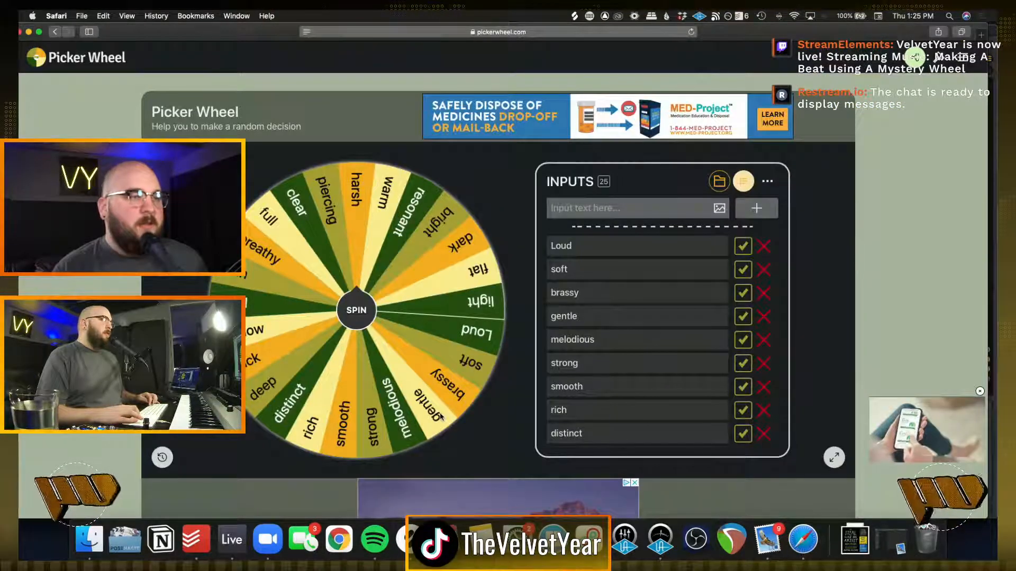
{"action": "left_click", "coordinate": [231, 540]}
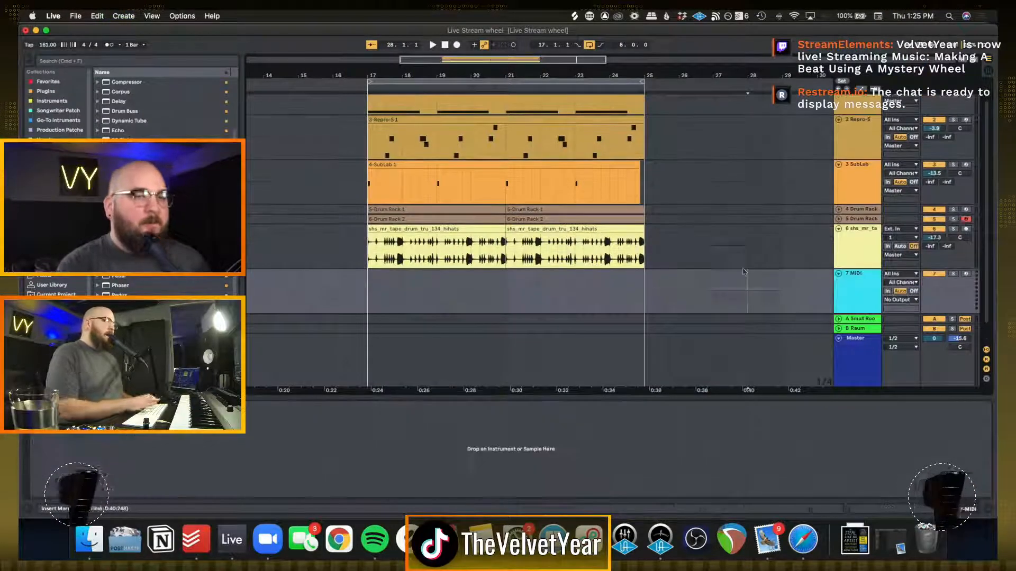
Add a MIDI track, search the browser for Output and load the Arcade instrument onto the track
{"action": "key", "text": "super+shift+t"}
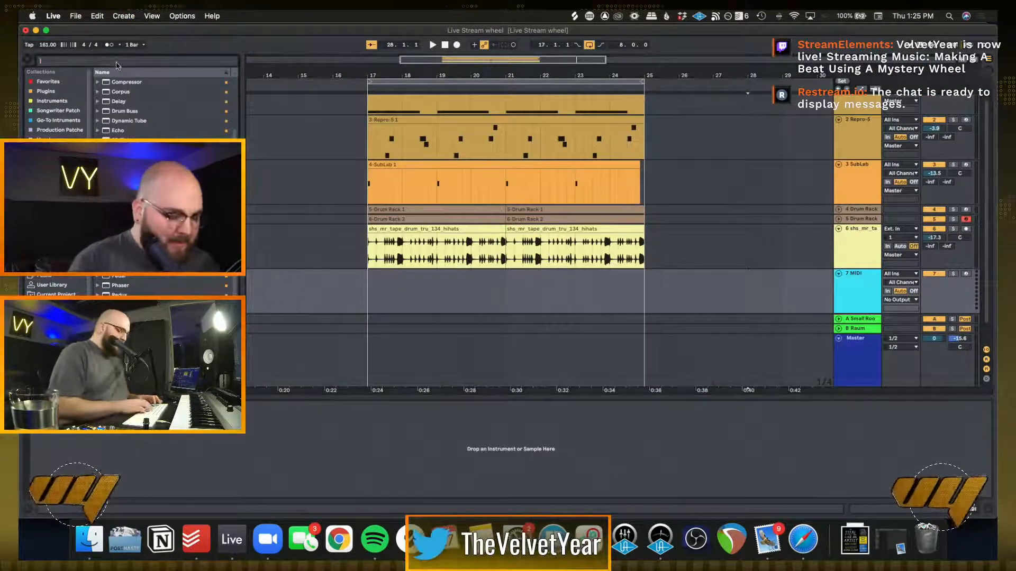
{"action": "left_click", "coordinate": [117, 65]}
{"action": "type", "text": "Output"}
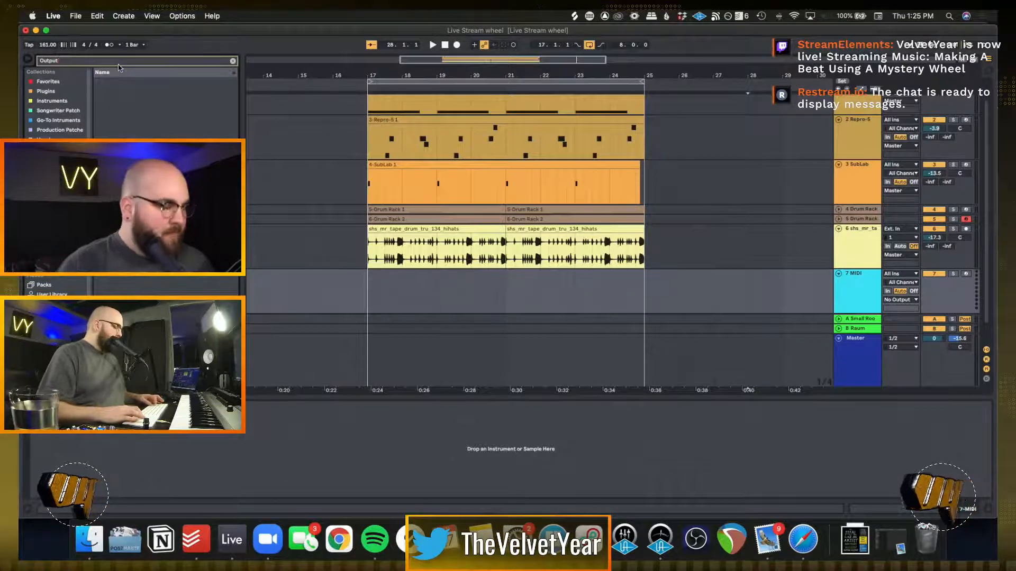
{"action": "left_click", "coordinate": [118, 101]}
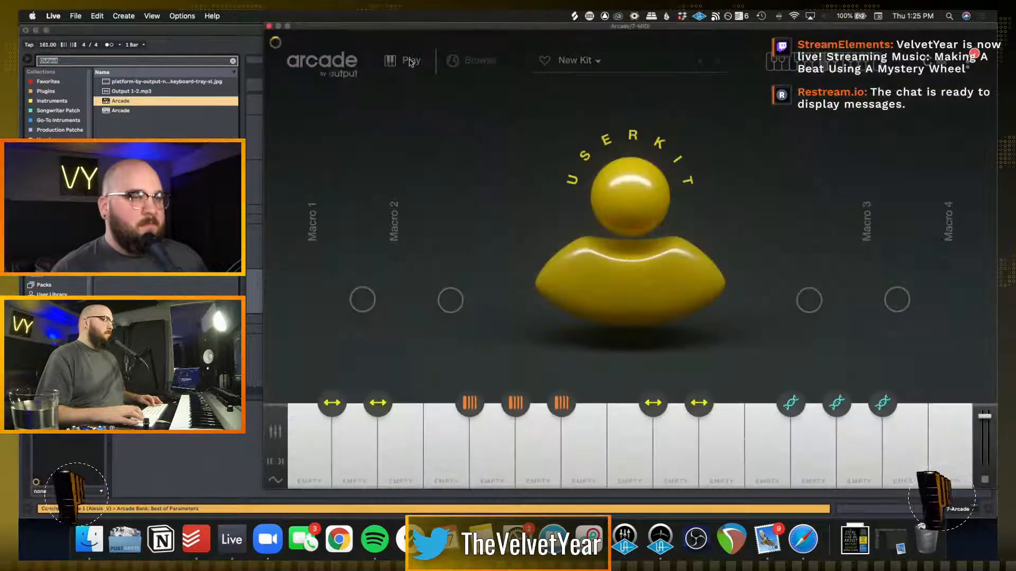
Lower the Arcade track's volume to -20.1 dB and open the Memento line in Arcade's library
{"action": "left_click", "coordinate": [480, 62]}
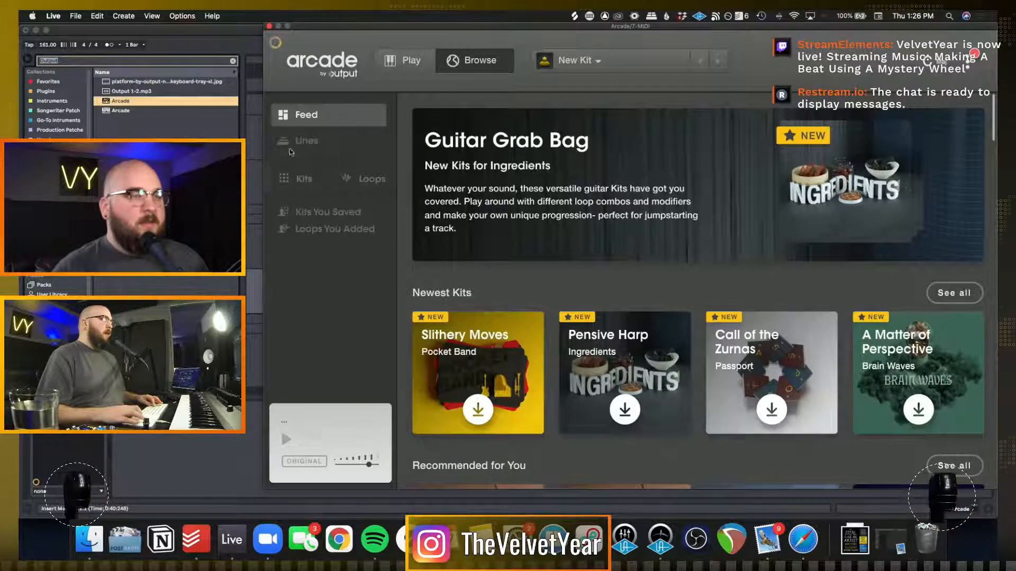
{"action": "left_click", "coordinate": [317, 141]}
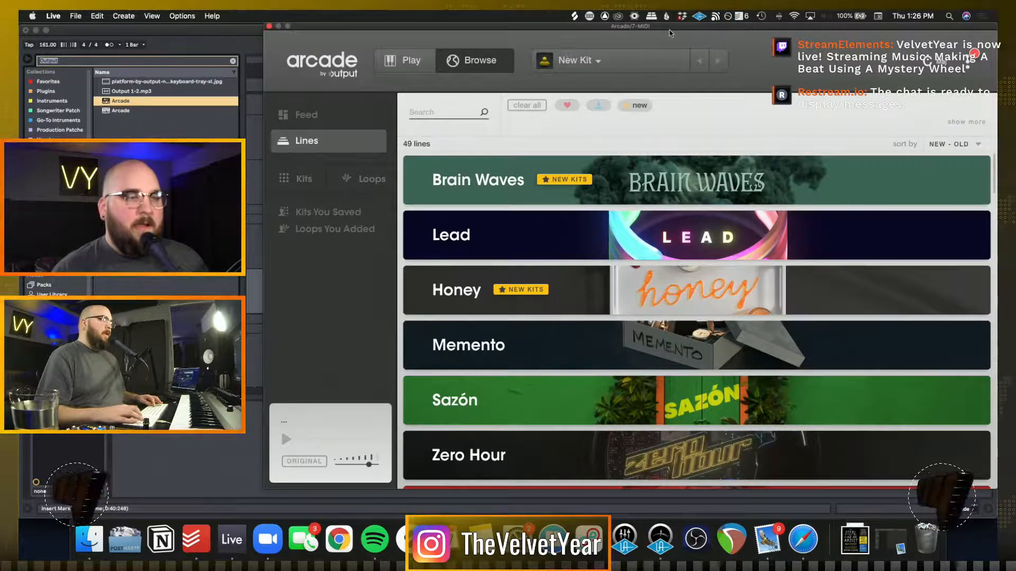
{"action": "left_click_drag", "start_coordinate": [688, 29], "coordinate": [487, 43]}
{"action": "left_click", "coordinate": [932, 283]}
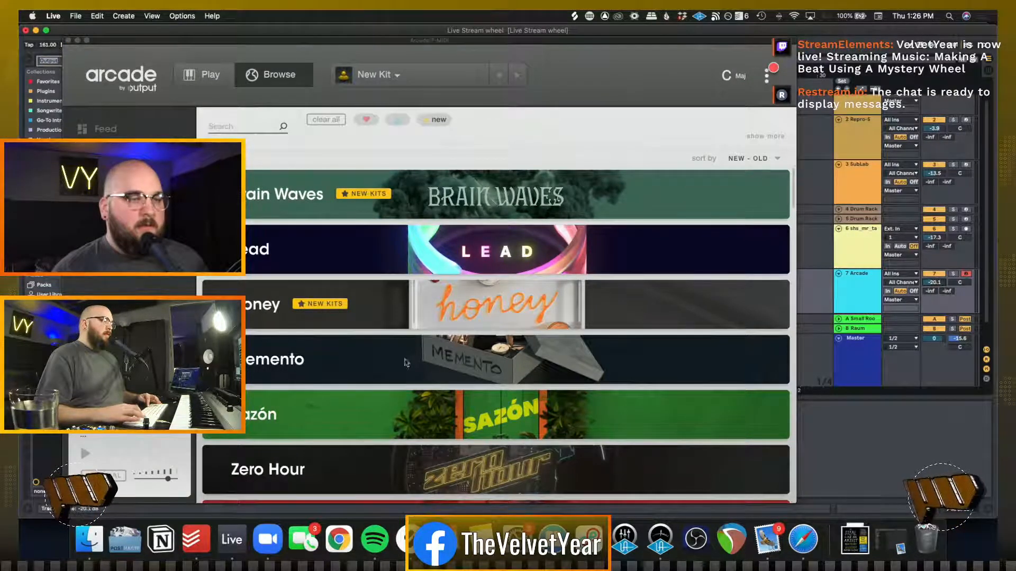
{"action": "left_click", "coordinate": [435, 351]}
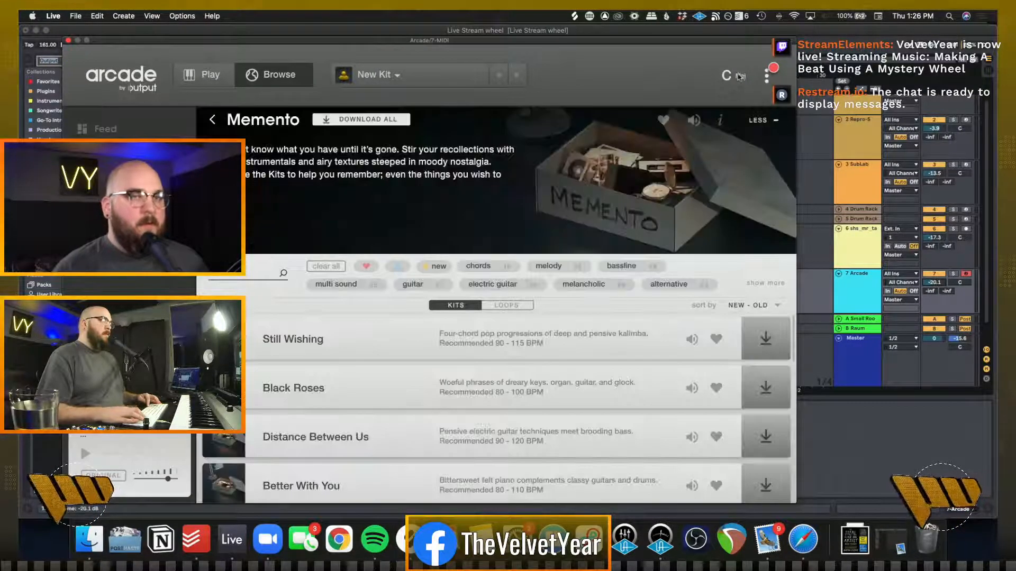
Set Arcade's session key to C# minor
{"action": "left_click", "coordinate": [733, 76]}
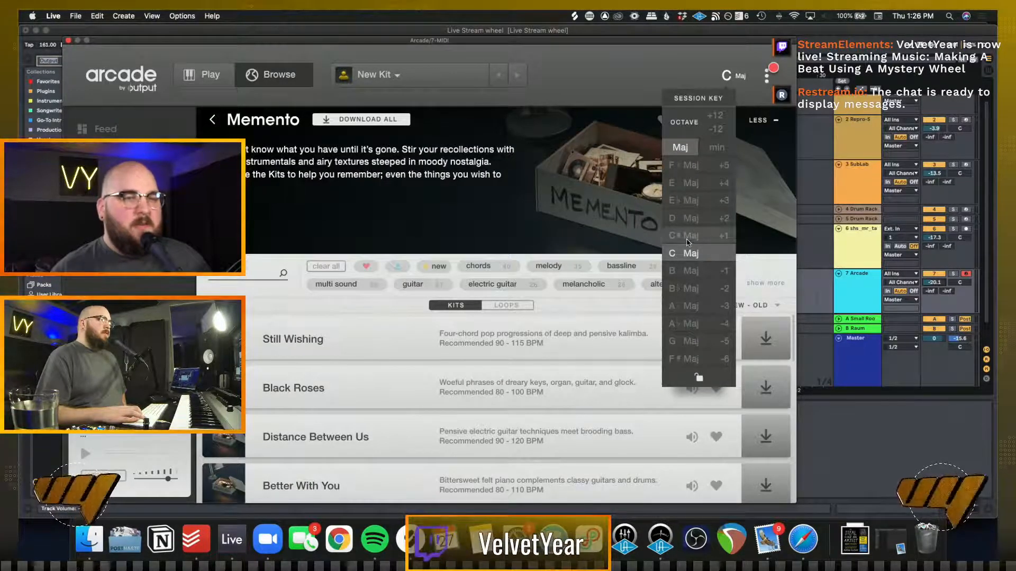
{"action": "left_click", "coordinate": [687, 238]}
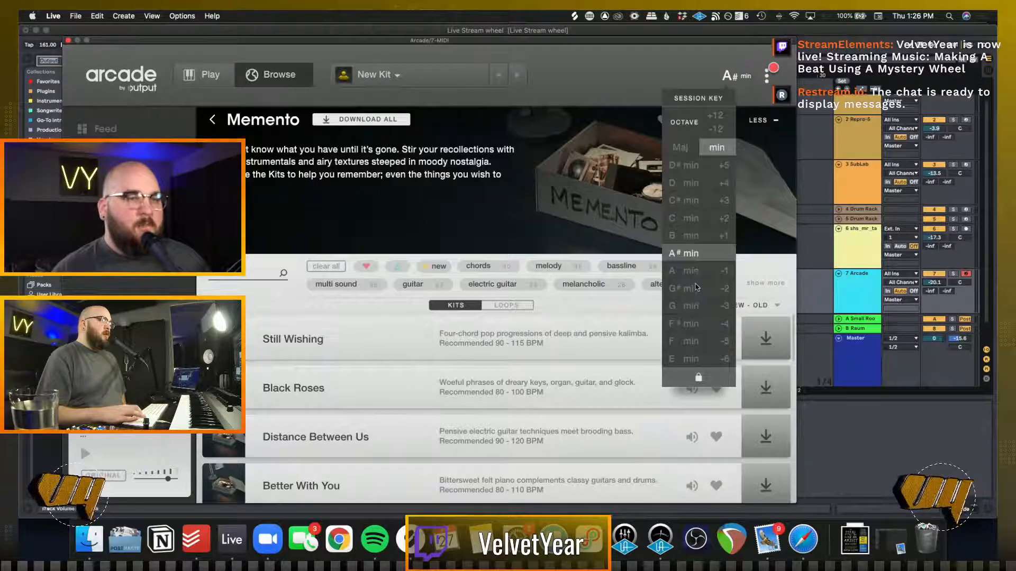
{"action": "left_click", "coordinate": [686, 201]}
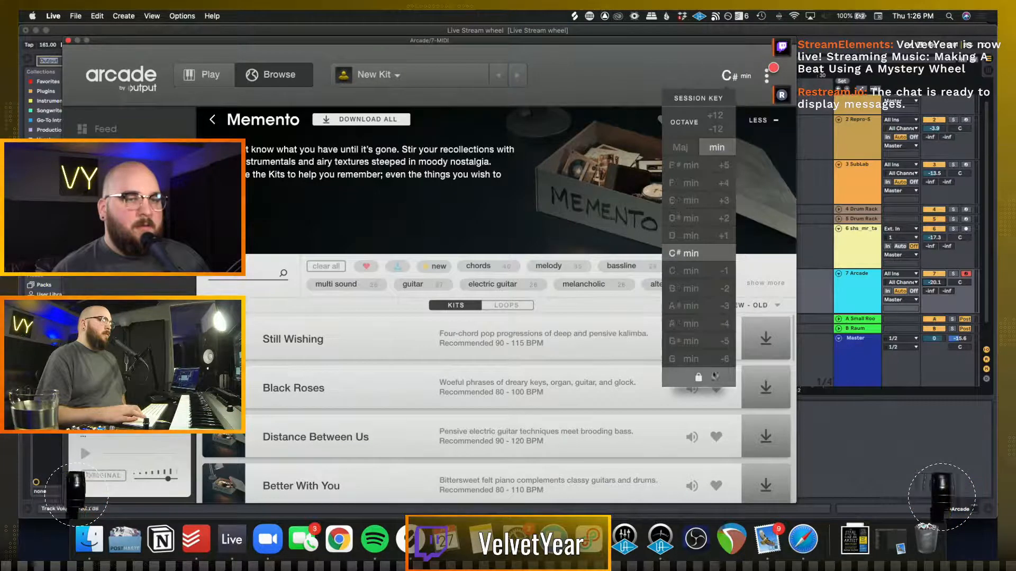
{"action": "left_click", "coordinate": [590, 307]}
Preview the Memento kit Still Wishing, filter the kits by the flute tag and preview Lonely Soul and Finally Asleep
{"action": "left_click", "coordinate": [692, 340]}
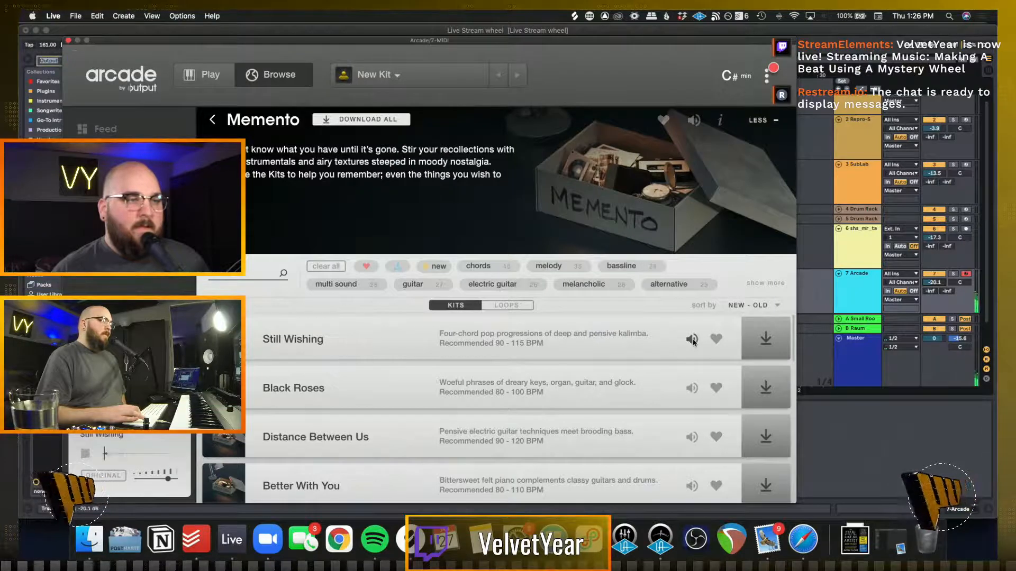
{"action": "left_click", "coordinate": [761, 288]}
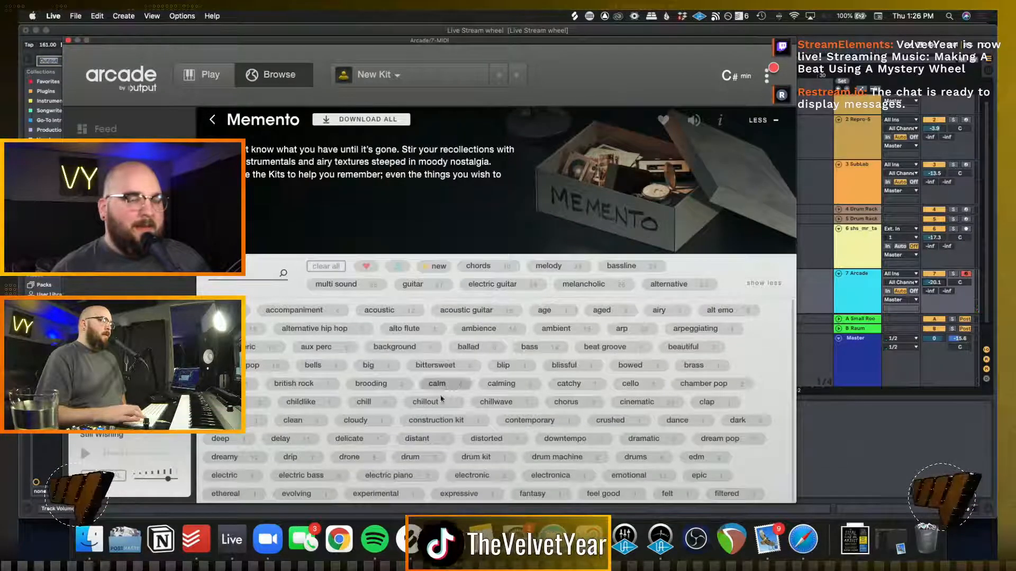
{"action": "scroll", "coordinate": [433, 408], "scroll_direction": "down", "scroll_amount": 3}
{"action": "scroll", "coordinate": [433, 408], "scroll_direction": "down", "scroll_amount": 2}
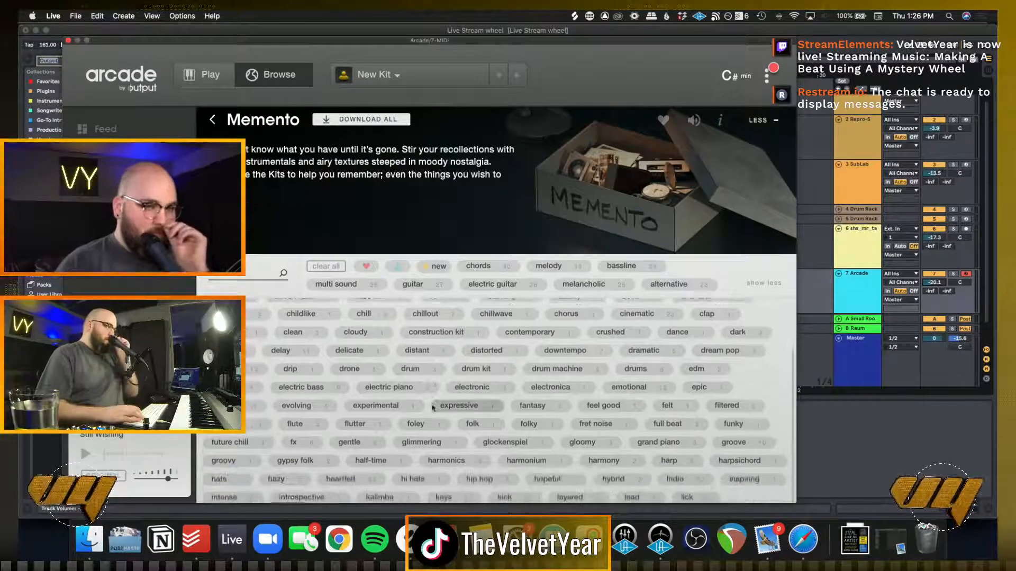
{"action": "left_click", "coordinate": [296, 427]}
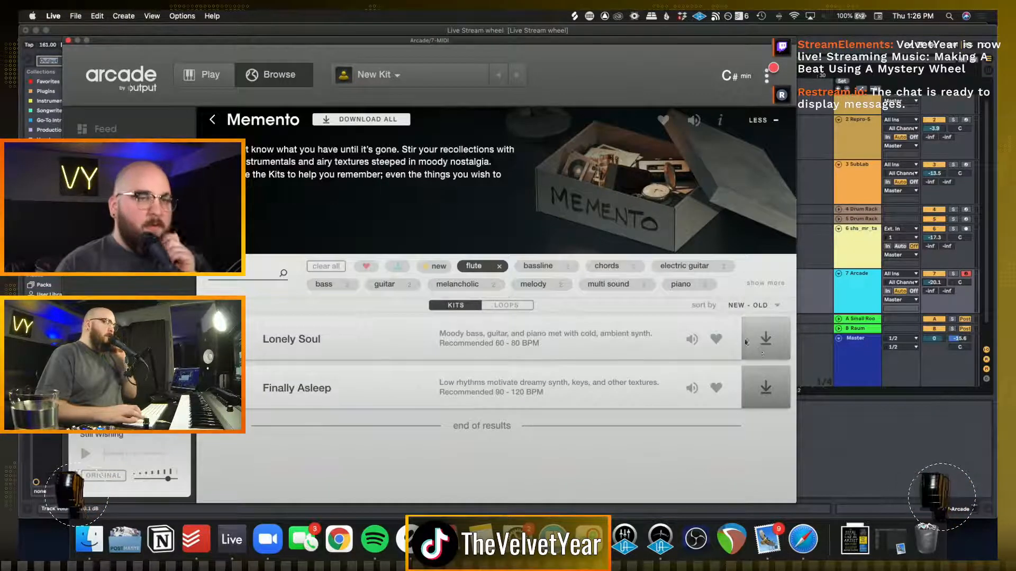
{"action": "left_click", "coordinate": [691, 340]}
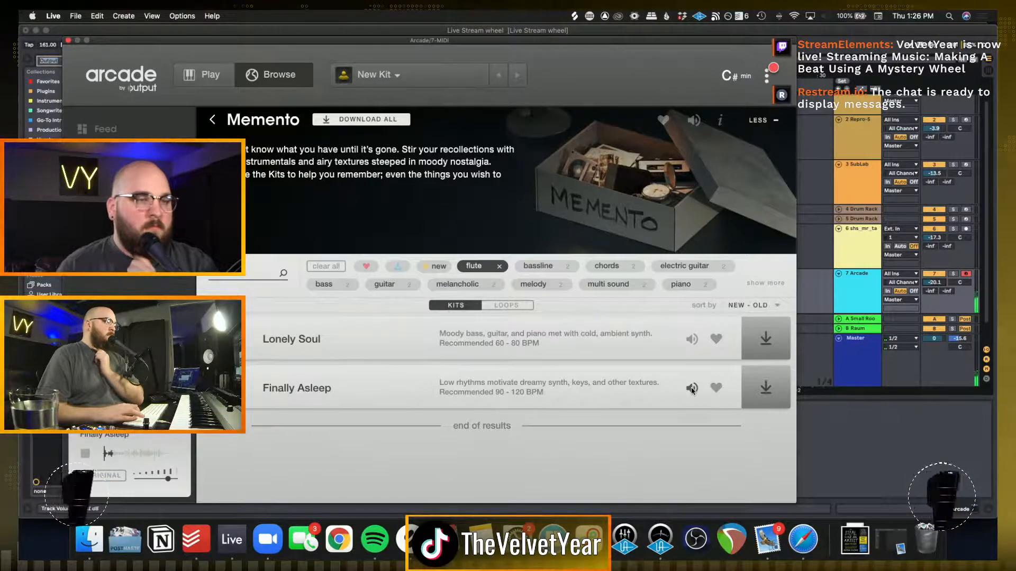
Open the Lead line, filter its kits by the lead tag and preview them from Microchipper down to Alien Blues
{"action": "left_click", "coordinate": [213, 121]}
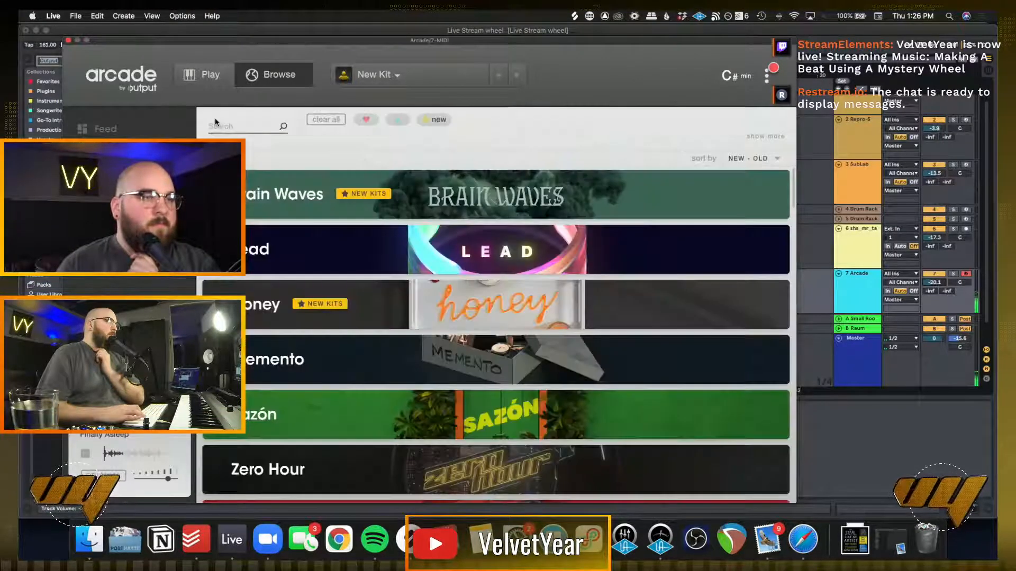
{"action": "left_click", "coordinate": [355, 267]}
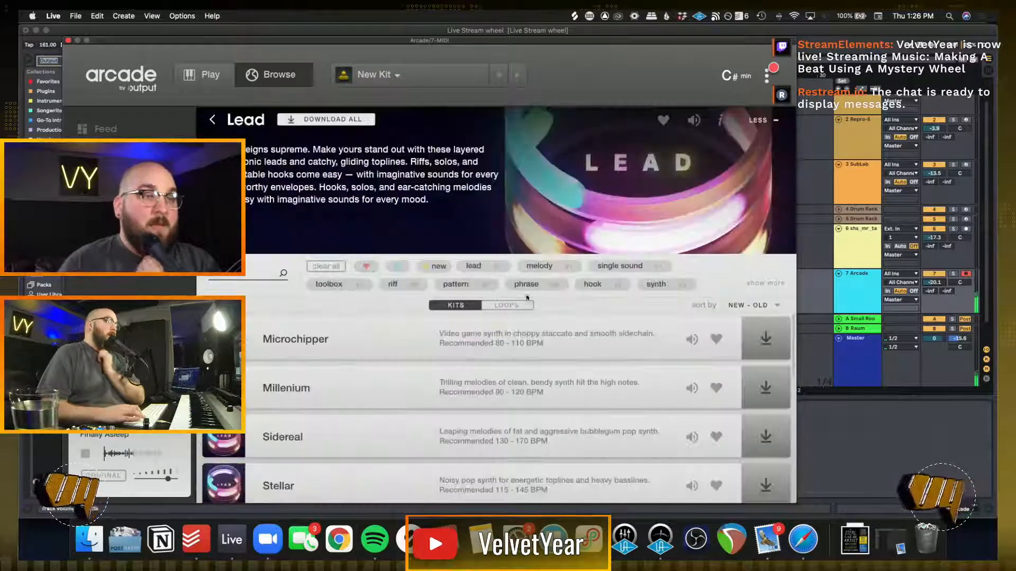
{"action": "left_click", "coordinate": [491, 267]}
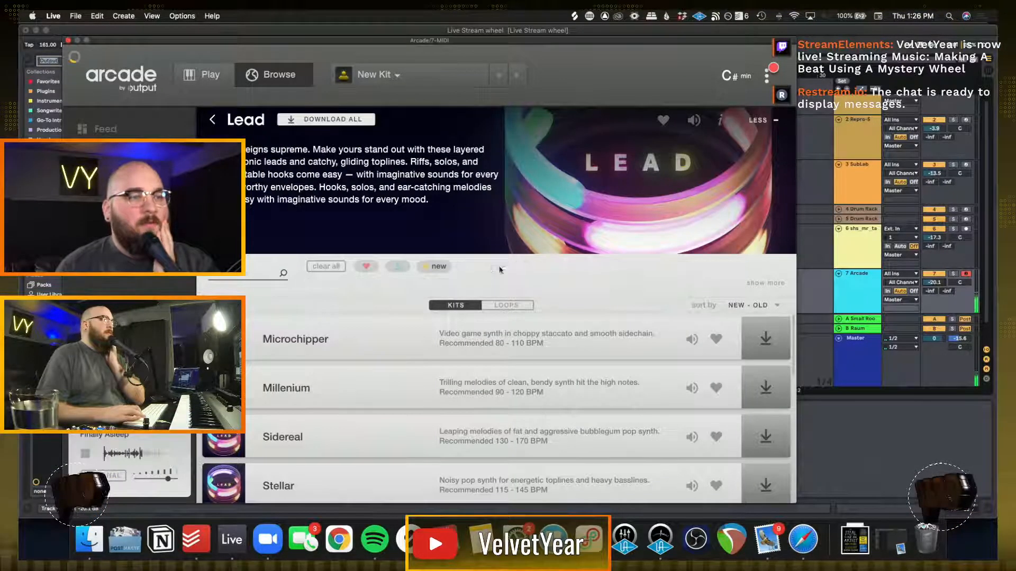
{"action": "left_click", "coordinate": [691, 340]}
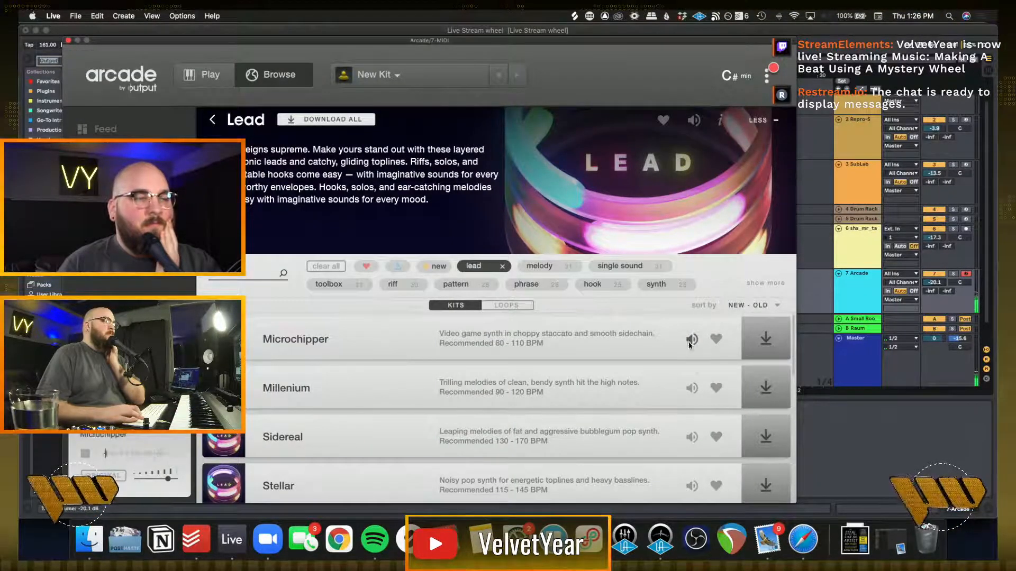
{"action": "left_click", "coordinate": [691, 389]}
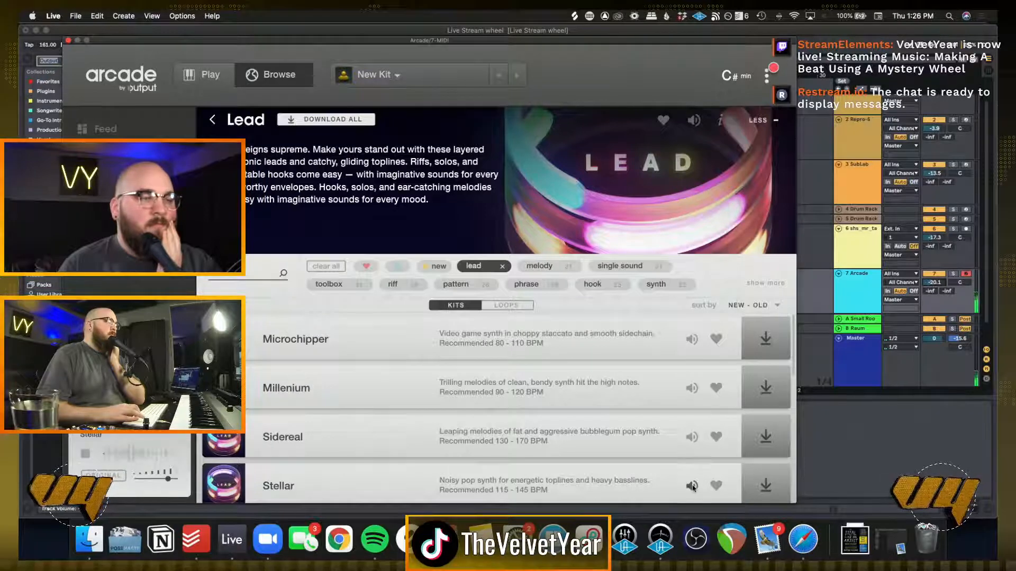
{"action": "scroll", "coordinate": [692, 487], "scroll_direction": "down", "scroll_amount": 5}
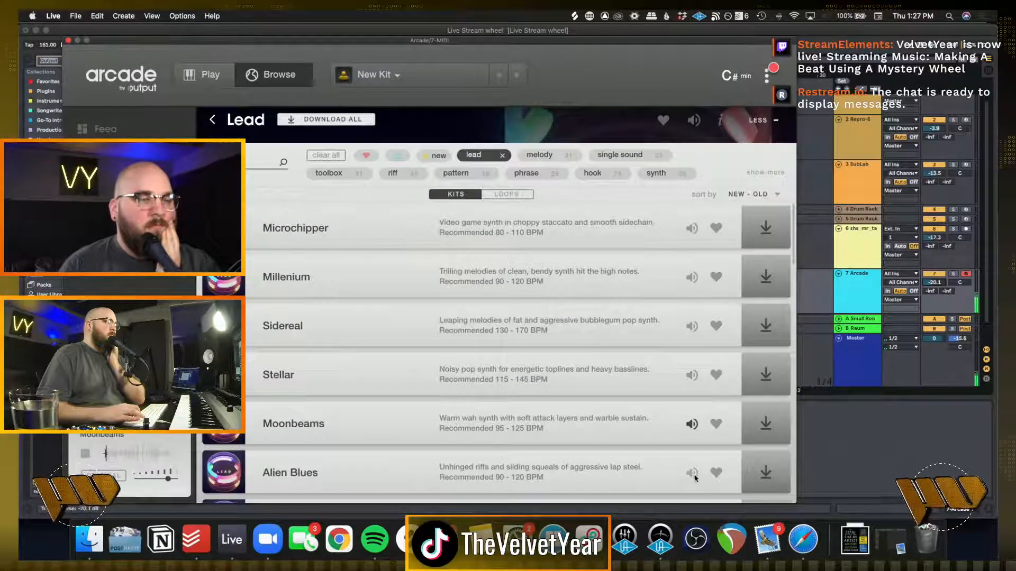
{"action": "scroll", "coordinate": [695, 478], "scroll_direction": "down", "scroll_amount": 10}
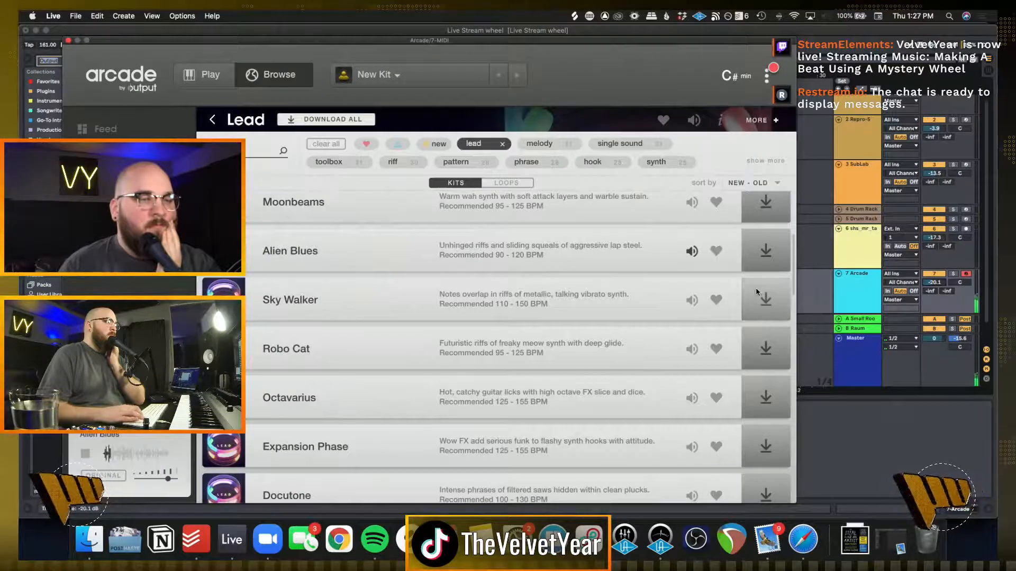
Download and load the Alien Blues kit in Arcade, and clear the plug-in window off the arrangement
{"action": "left_click", "coordinate": [763, 256]}
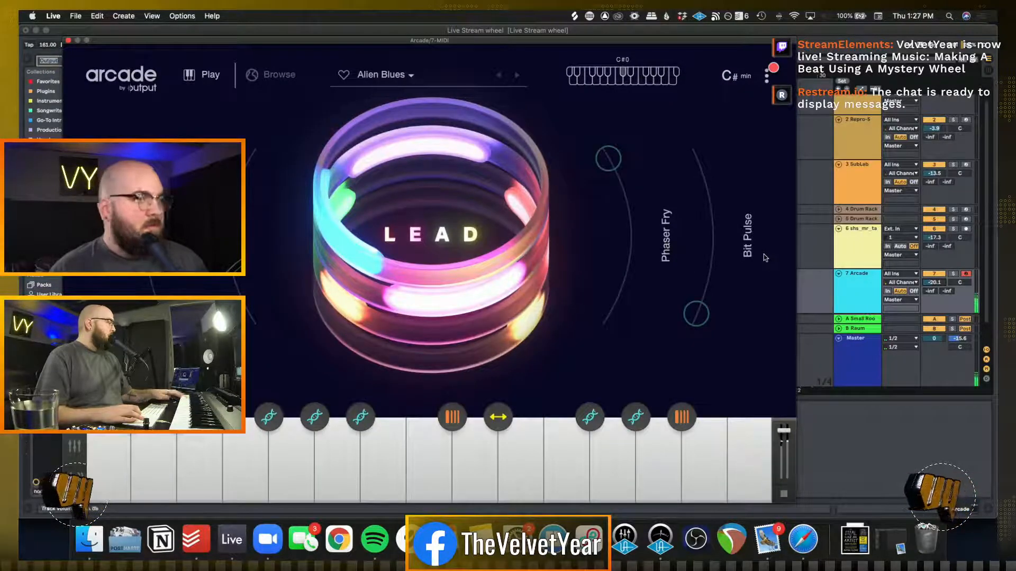
{"action": "left_click_drag", "start_coordinate": [505, 43], "coordinate": [536, 53]}
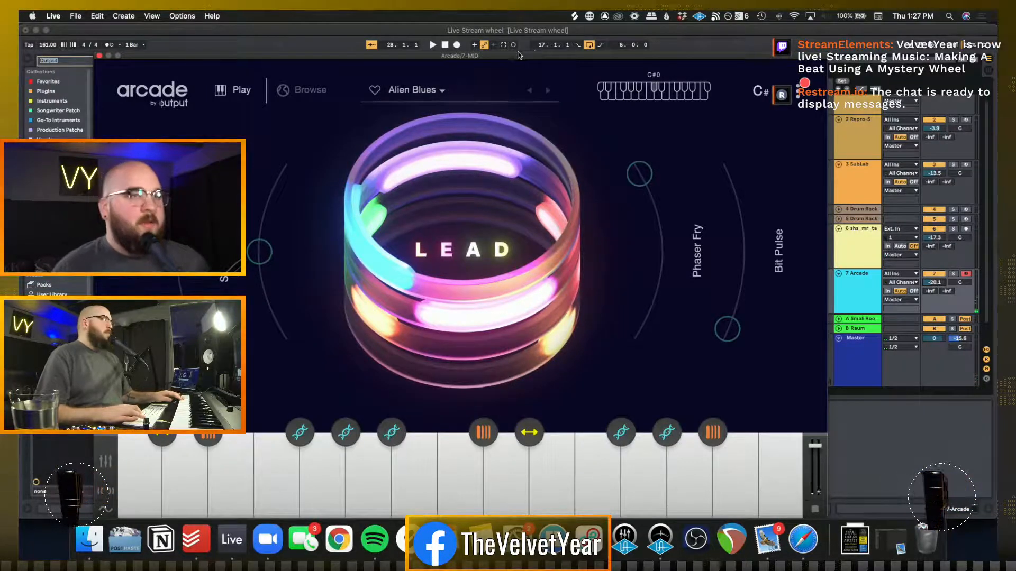
{"action": "left_click_drag", "start_coordinate": [519, 52], "coordinate": [521, 10]}
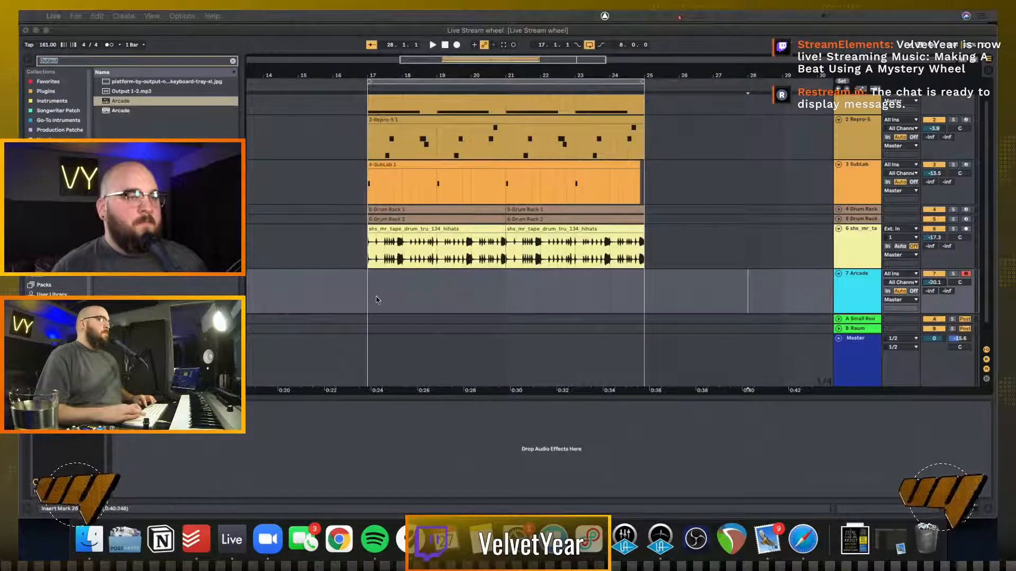
Rehearse the Alien Blues kit over the beat and record a four-bar Arcade part starting at bar 17
{"action": "left_click", "coordinate": [377, 300]}
{"action": "key", "text": "space"}
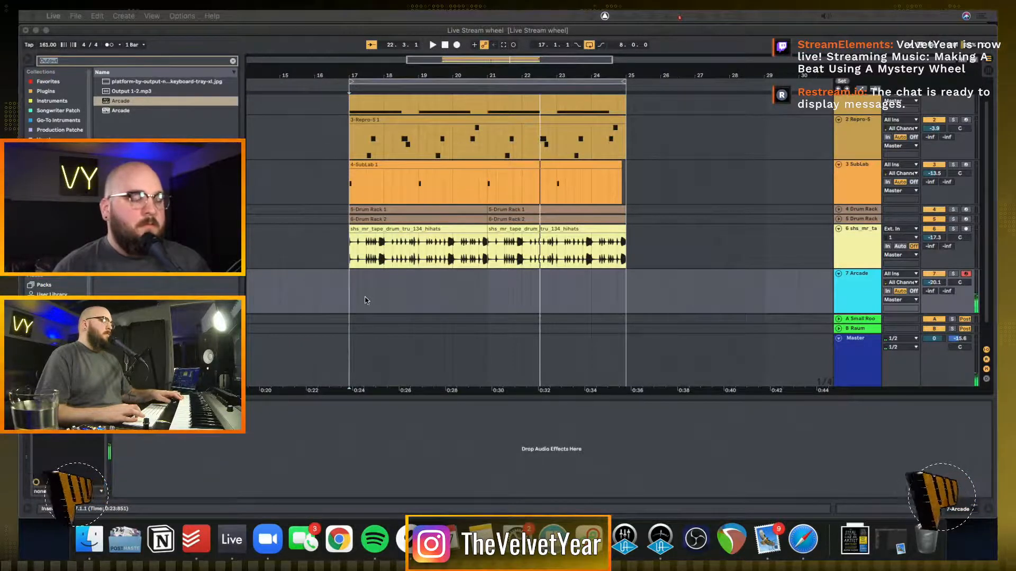
{"action": "left_click", "coordinate": [347, 300]}
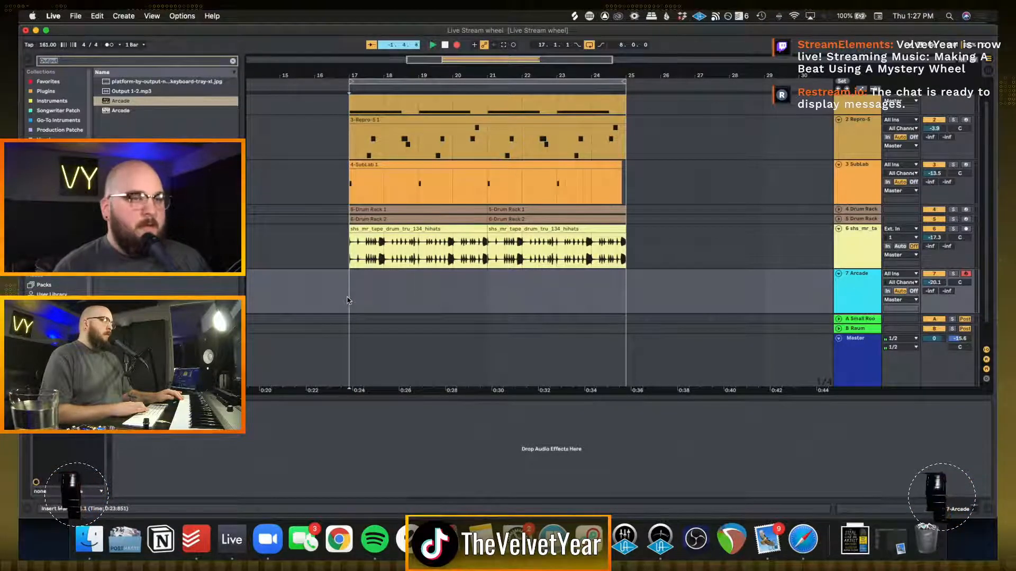
{"action": "key", "text": "F9"}
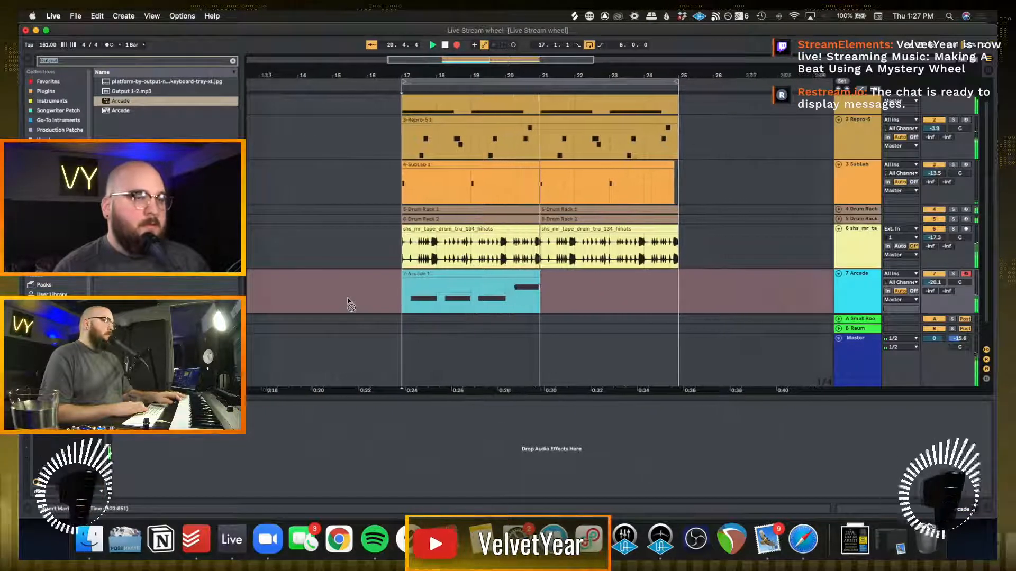
{"action": "key", "text": "space"}
Quantize all notes in the recorded Arcade clip and extend the final E2 note to the clip's bar 5
{"action": "double_click", "coordinate": [416, 289]}
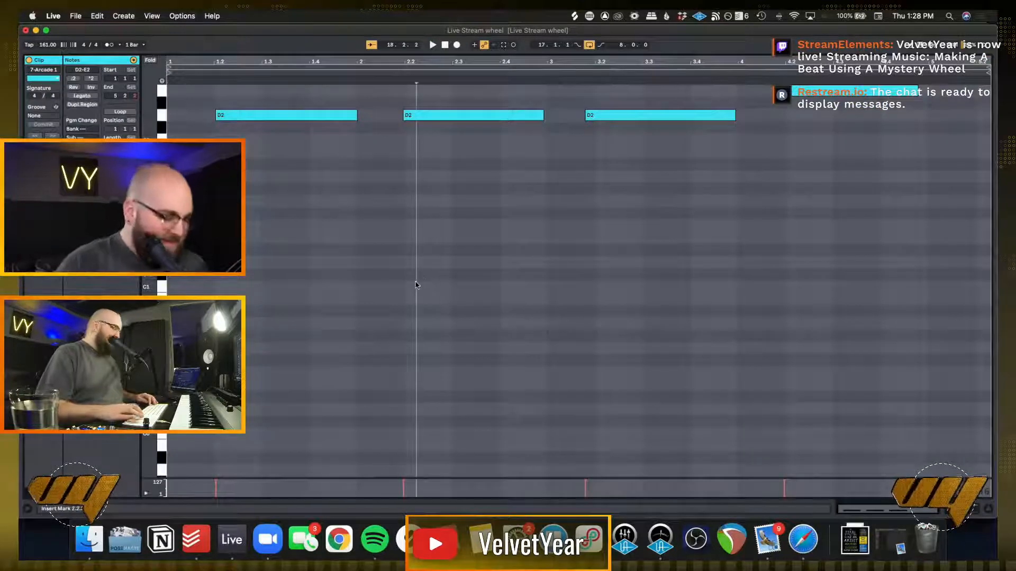
{"action": "key", "text": "super+a"}
{"action": "key", "text": "super+u"}
{"action": "left_click", "coordinate": [416, 285]}
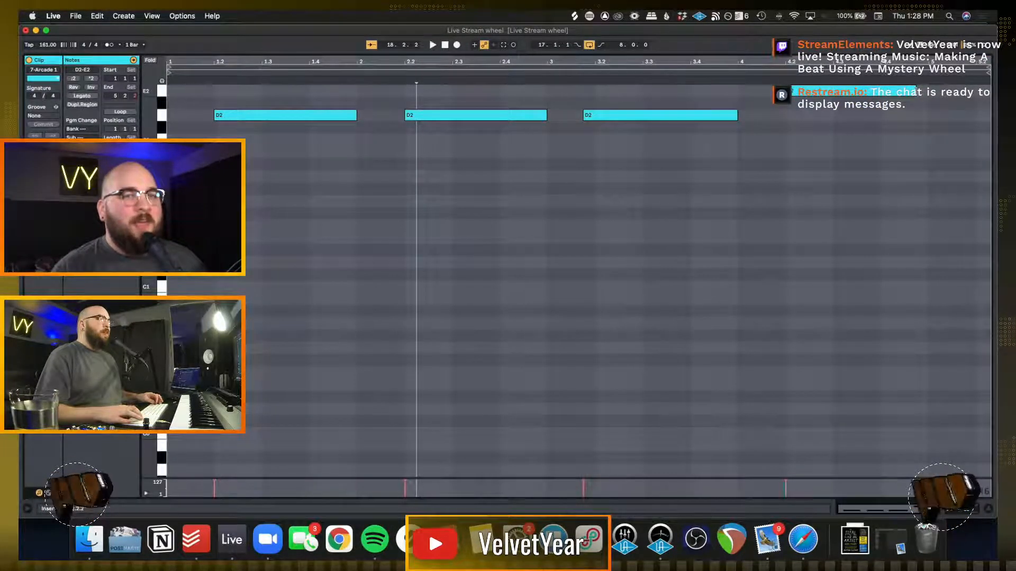
{"action": "left_click_drag", "start_coordinate": [916, 91], "coordinate": [929, 91]}
{"action": "key", "text": "shift+Tab"}
Play the beat from bar 17 and raise the Arcade track's volume to -14.6 dB
{"action": "left_click", "coordinate": [391, 270]}
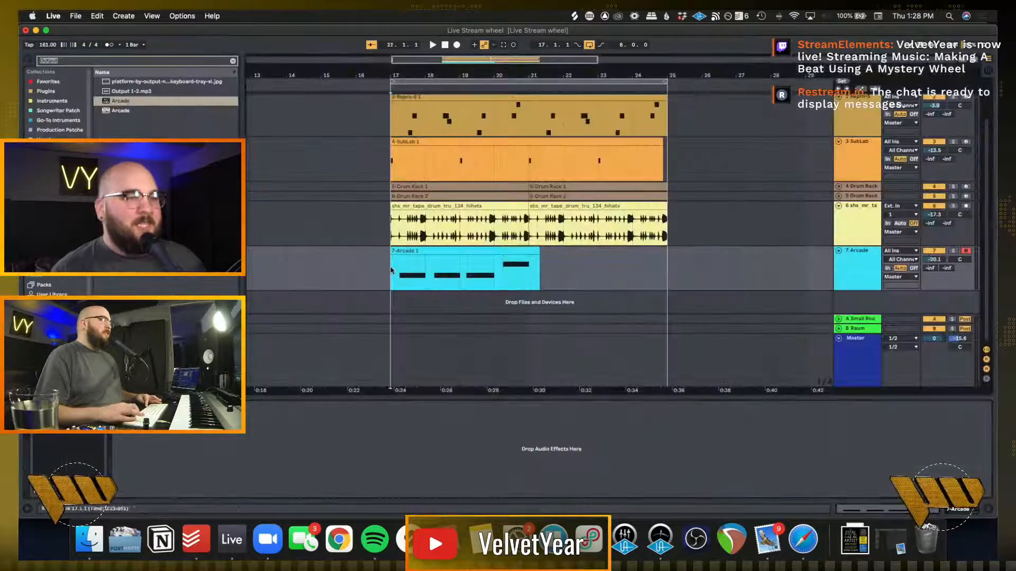
{"action": "key", "text": "space"}
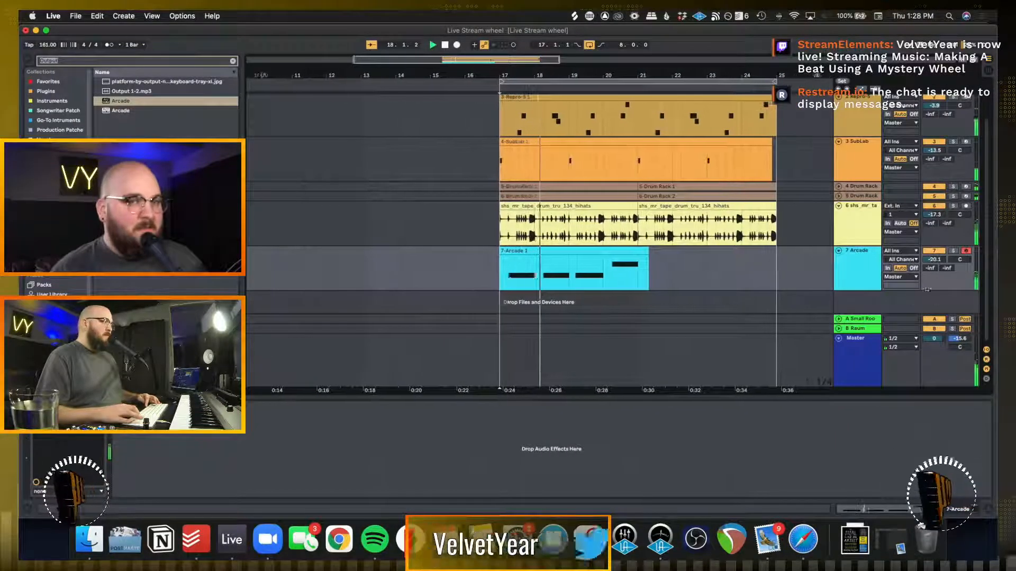
{"action": "left_click_drag", "start_coordinate": [936, 261], "coordinate": [936, 259]}
{"action": "key", "text": "space"}
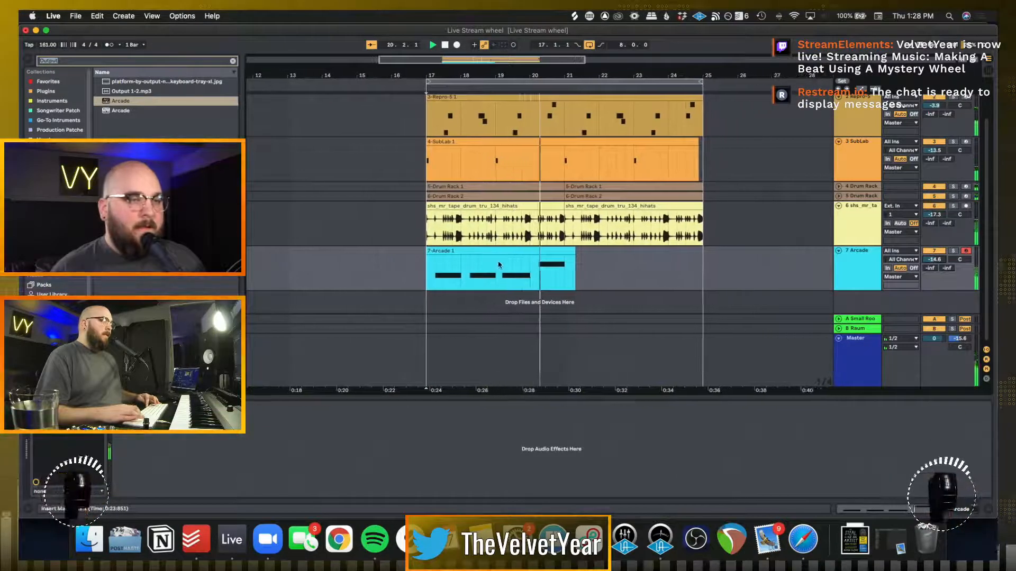
{"action": "key", "text": "space"}
Duplicate bar 18 of the Arcade clip into bar 19
{"action": "left_click_drag", "start_coordinate": [461, 266], "coordinate": [498, 268]}
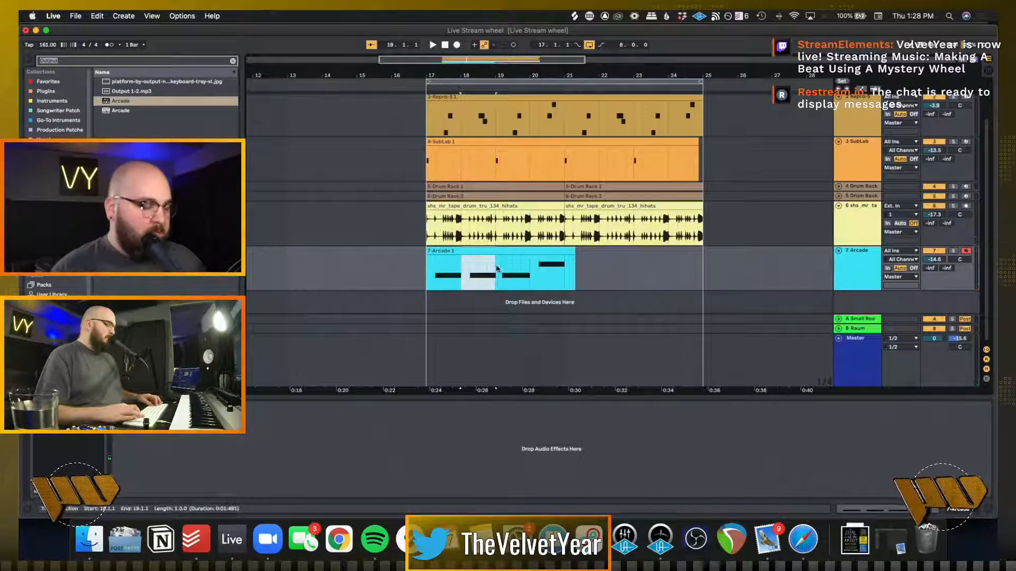
{"action": "key", "text": "super+d"}
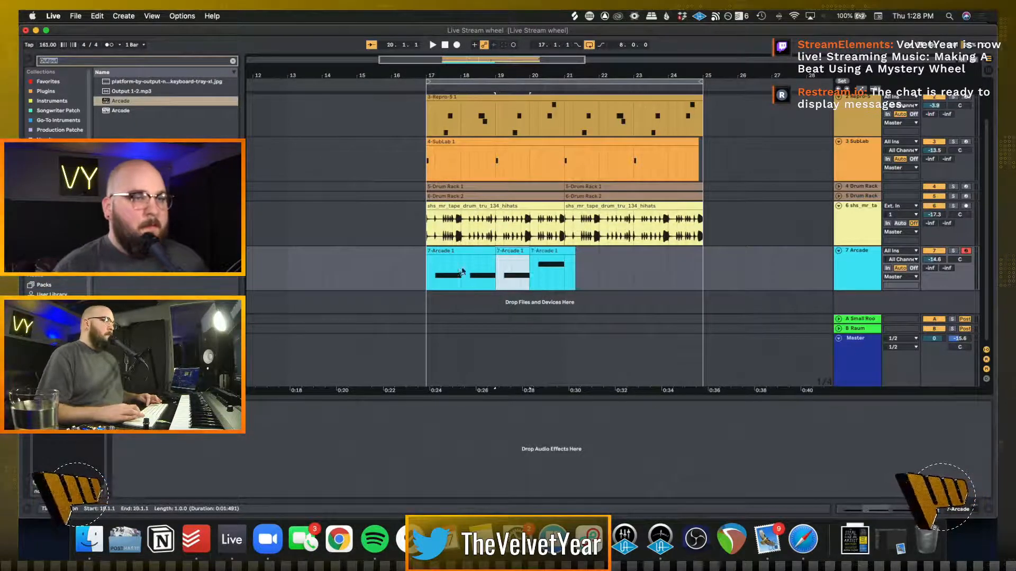
Duplicate the four-bar Arcade part in bars 17 to 20 into bars 21 to 24, filling the eight-bar loop
{"action": "key", "text": "space"}
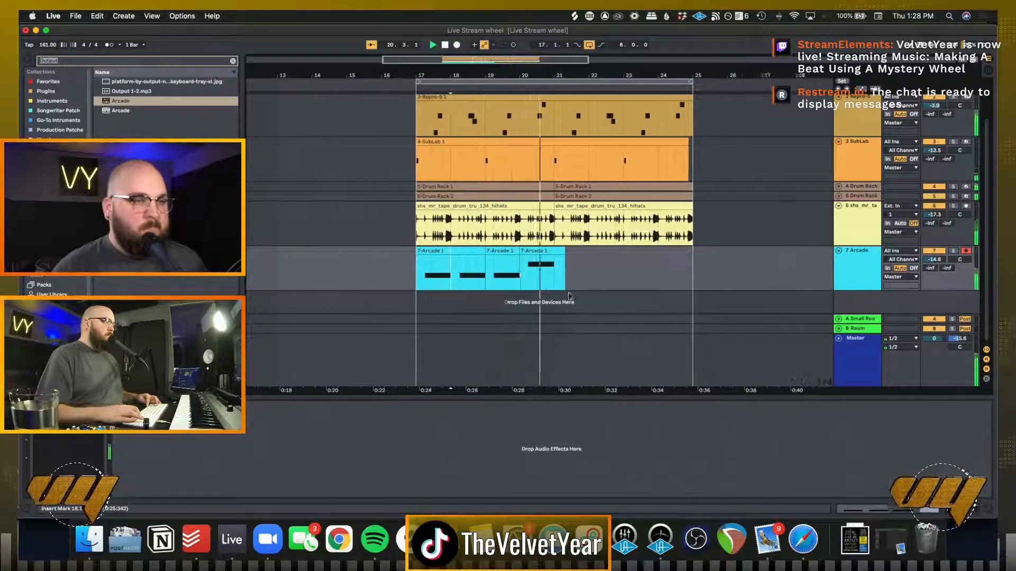
{"action": "key", "text": "space"}
{"action": "left_click_drag", "start_coordinate": [538, 271], "coordinate": [397, 276]}
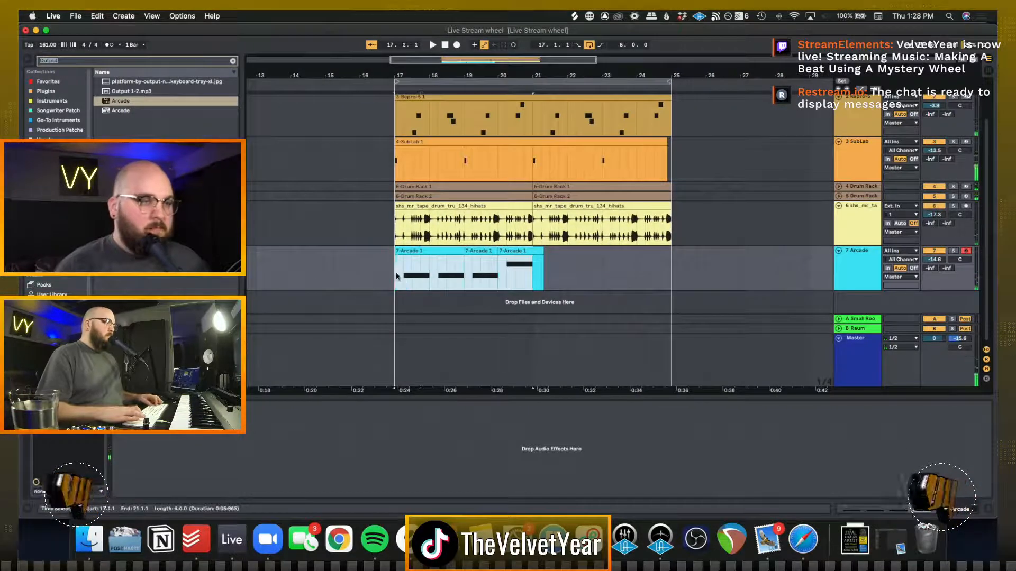
{"action": "key", "text": "super+d"}
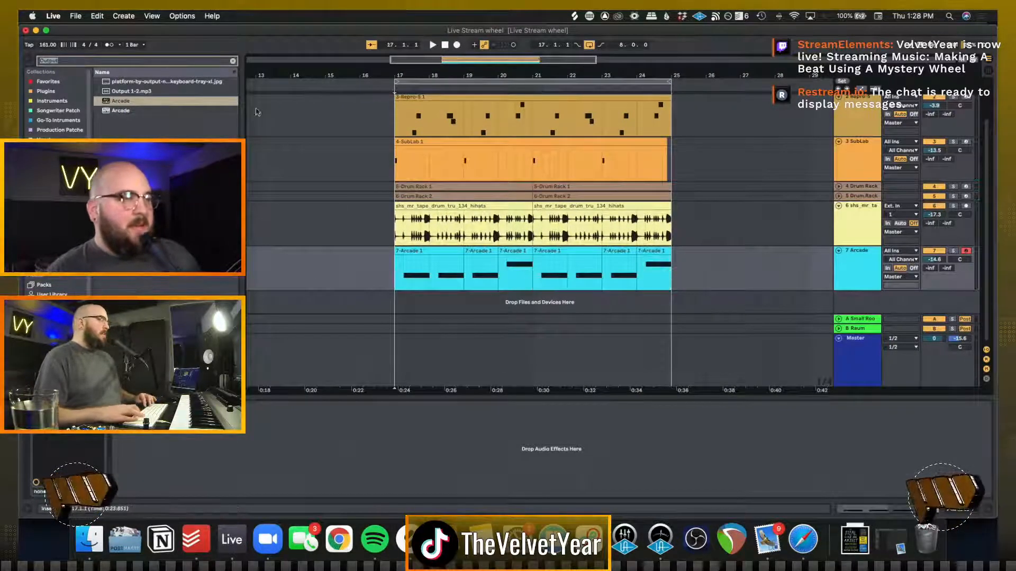
Clear the browser search and add an Amp audio effect preset to the Arcade track
{"action": "left_click", "coordinate": [232, 60]}
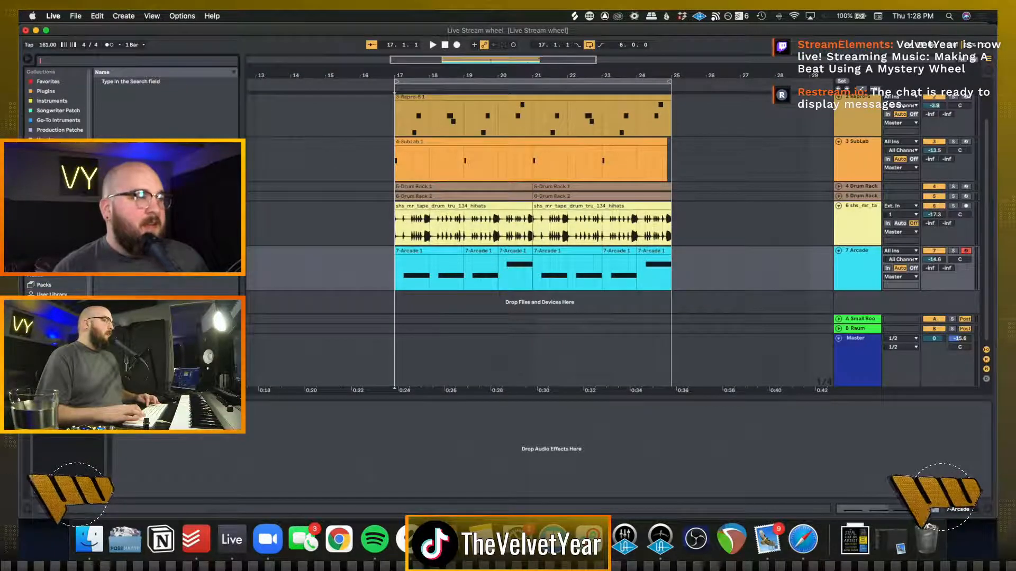
{"action": "left_click", "coordinate": [56, 207]}
{"action": "scroll", "coordinate": [186, 96], "scroll_direction": "up", "scroll_amount": 3}
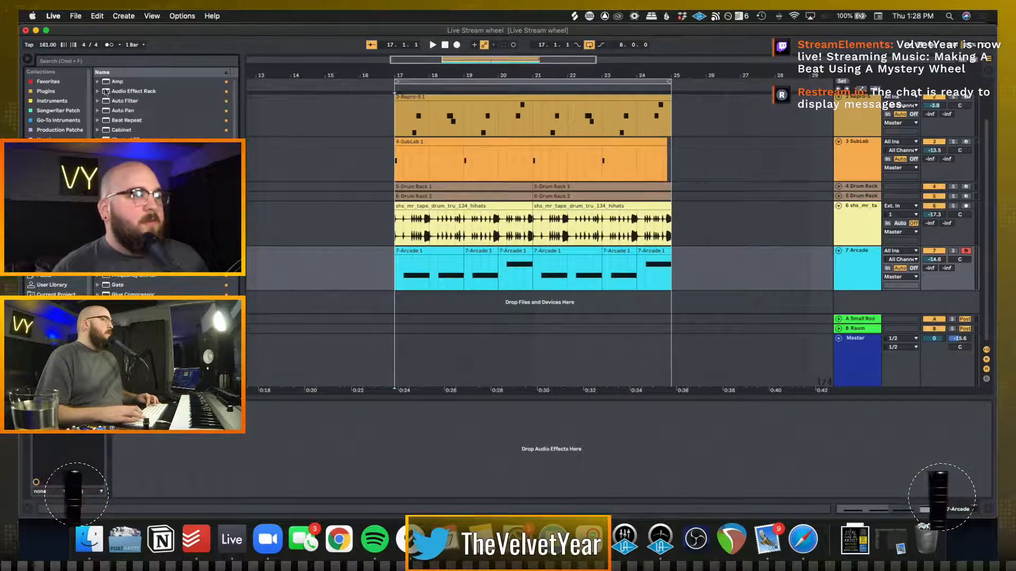
{"action": "left_click", "coordinate": [115, 83]}
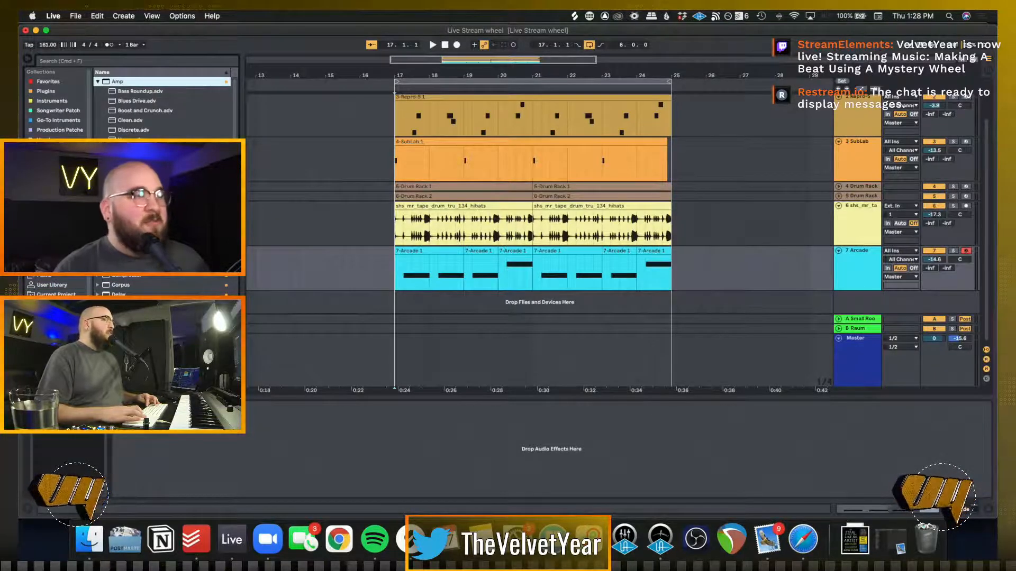
{"action": "left_click", "coordinate": [124, 333]}
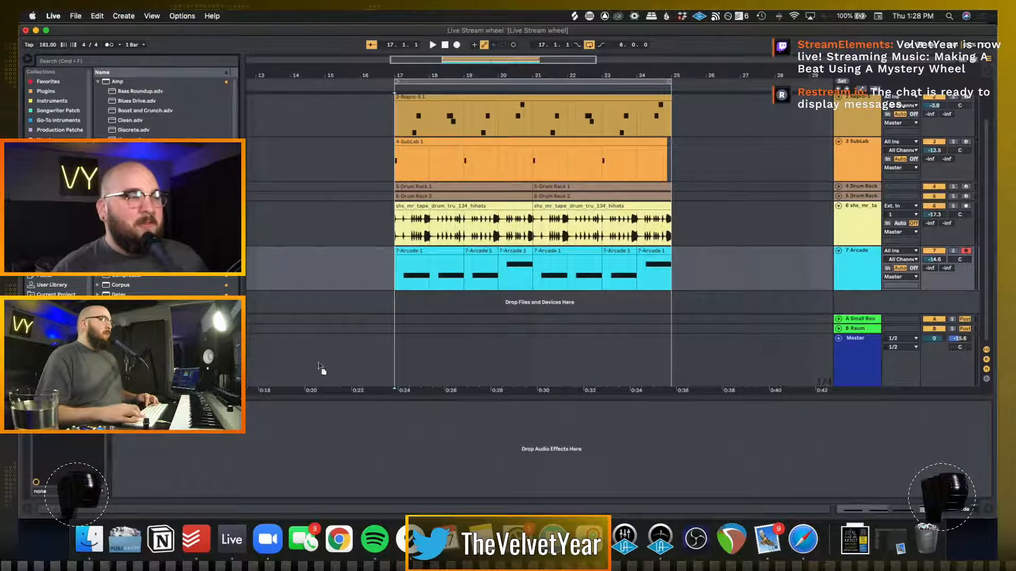
{"action": "left_click_drag", "start_coordinate": [229, 443], "coordinate": [233, 446]}
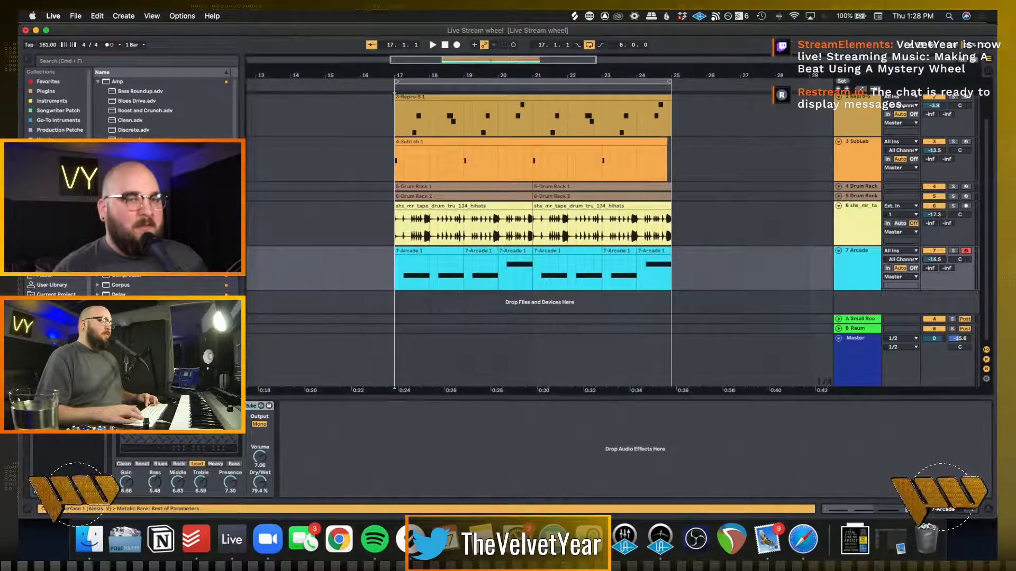
Play the beat, switch the Arcade track's Amp model to Heavy and set the track volume to -19.9 dB
{"action": "key", "text": "space"}
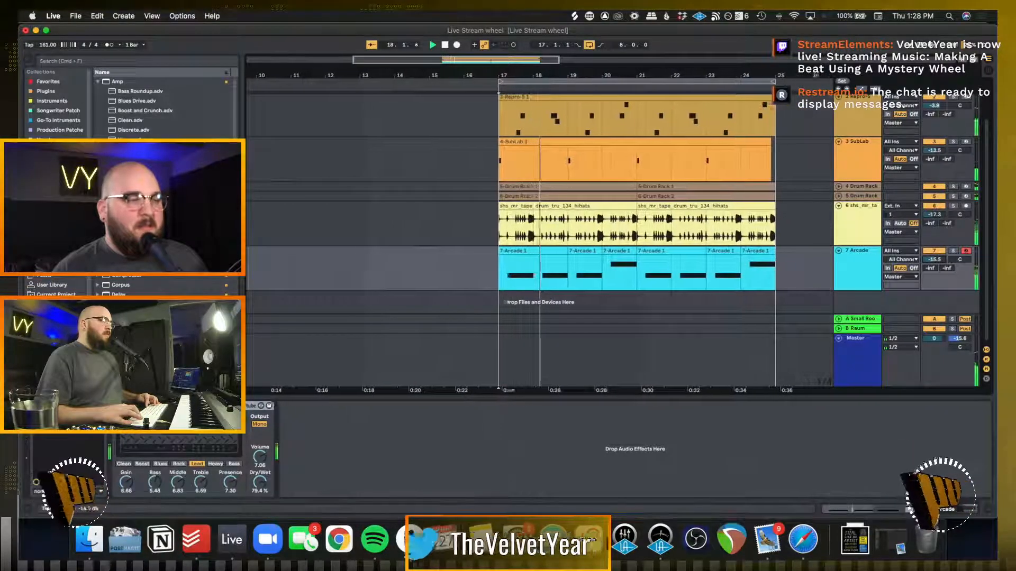
{"action": "left_click", "coordinate": [215, 464]}
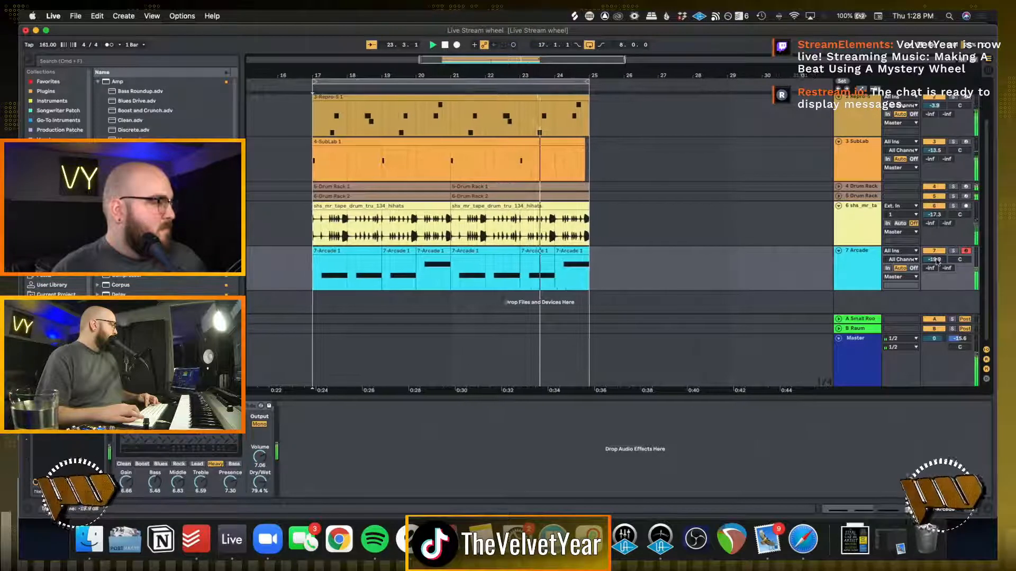
{"action": "scroll", "coordinate": [737, 214], "scroll_direction": "up", "scroll_amount": 2}
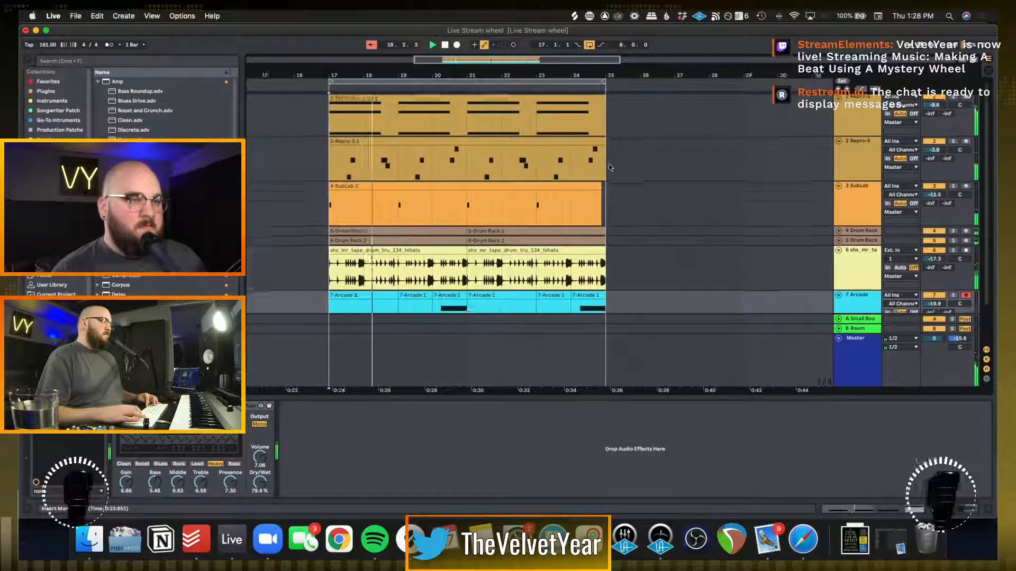
{"action": "scroll", "coordinate": [609, 167], "scroll_direction": "down", "scroll_amount": 2}
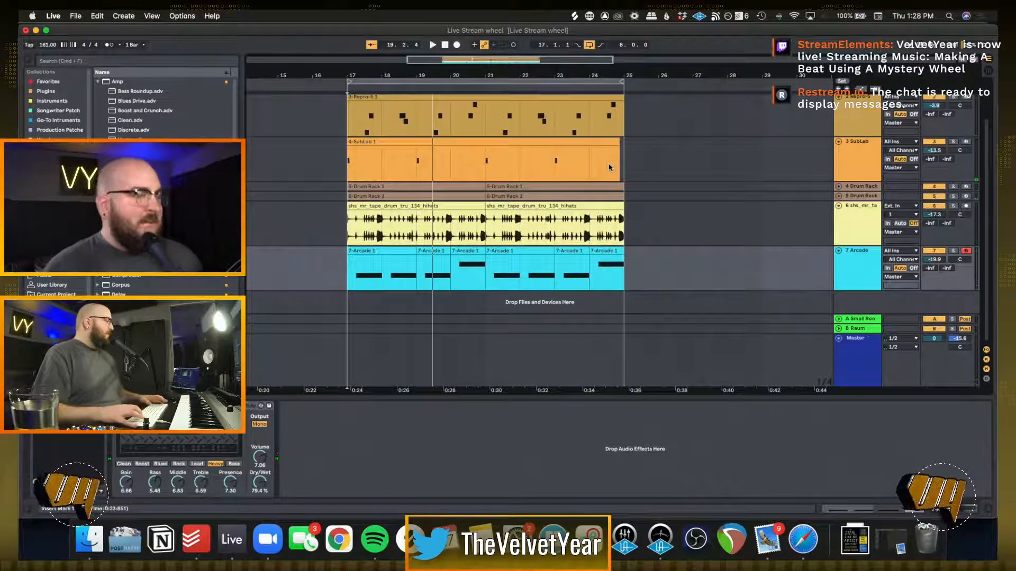
Play the loop from bar 17 and audition the Arcade part with its Amp effect against the other tracks
{"action": "scroll", "coordinate": [616, 244], "scroll_direction": "up", "scroll_amount": 5}
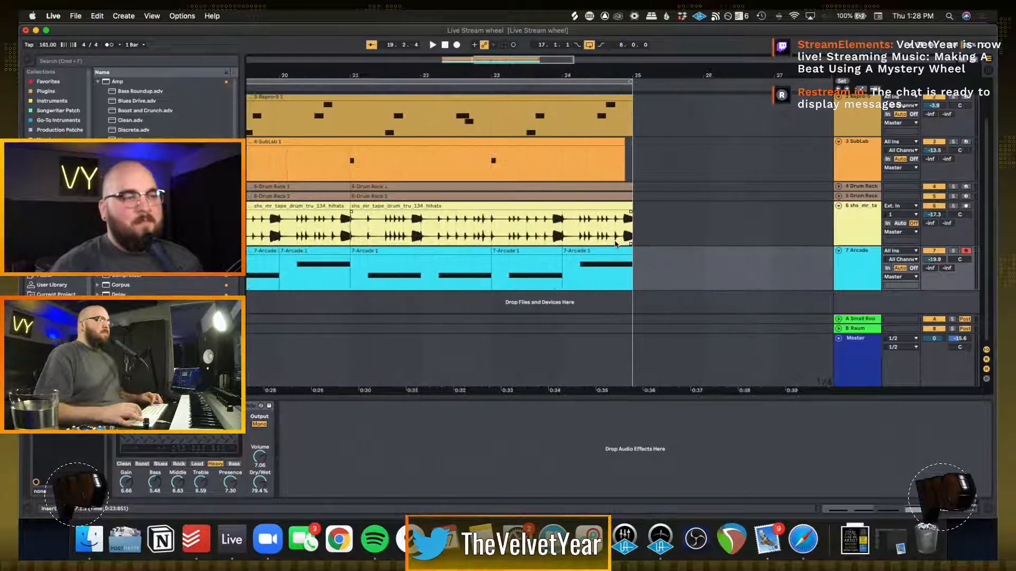
{"action": "scroll", "coordinate": [615, 244], "scroll_direction": "left", "scroll_amount": 5}
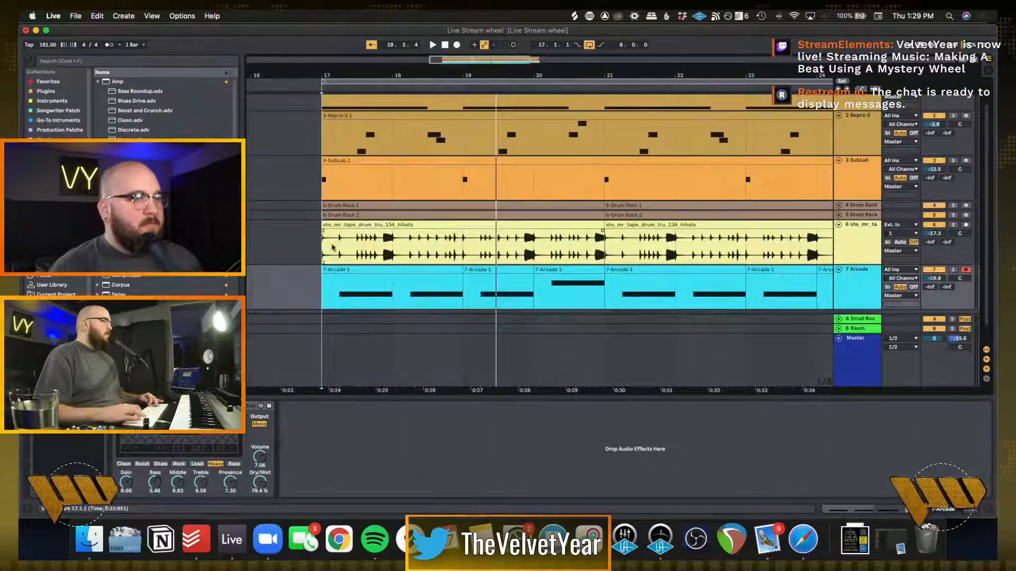
{"action": "scroll", "coordinate": [328, 269], "scroll_direction": "left", "scroll_amount": 3}
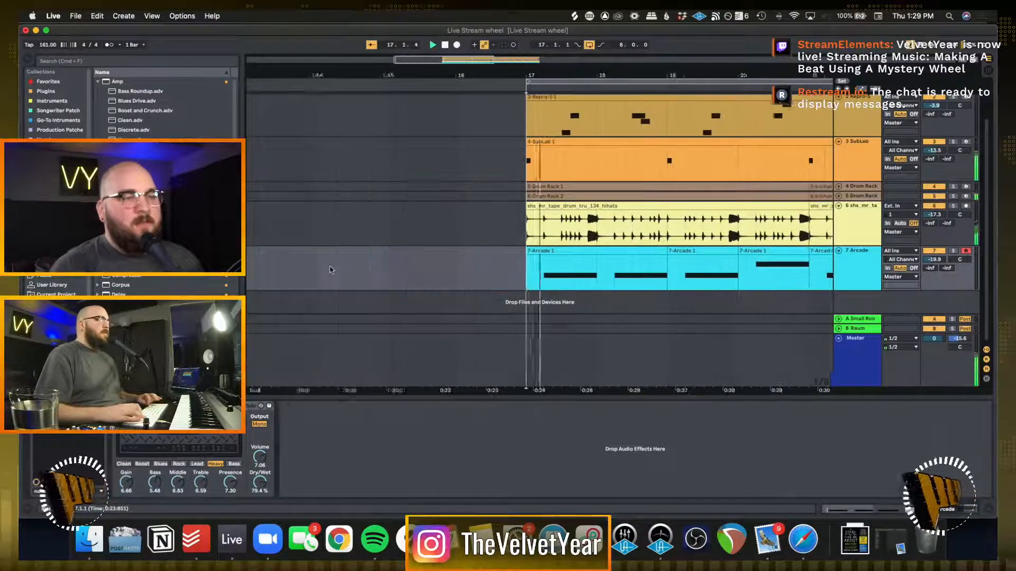
{"action": "key", "text": "space"}
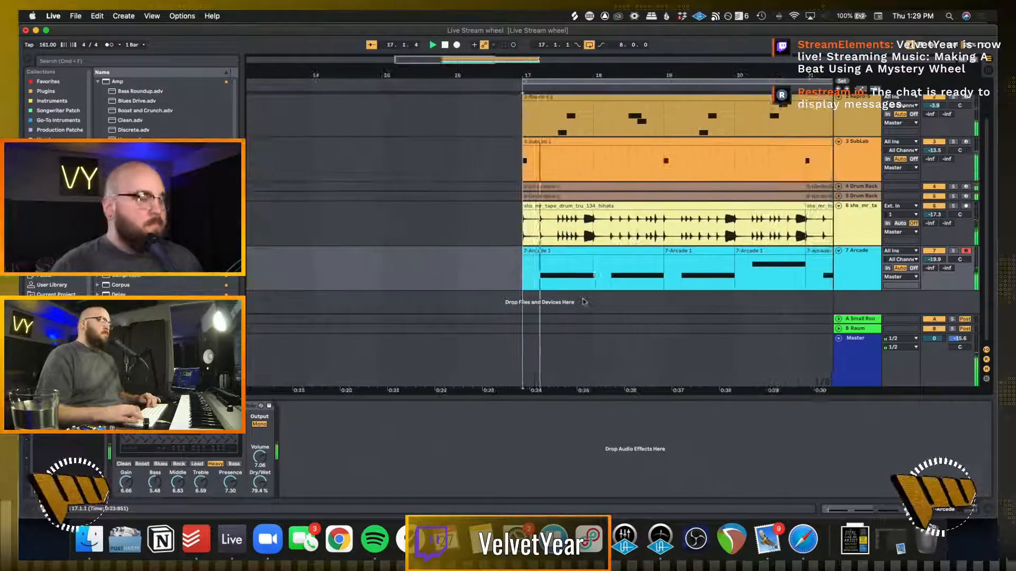
{"action": "left_click", "coordinate": [510, 278]}
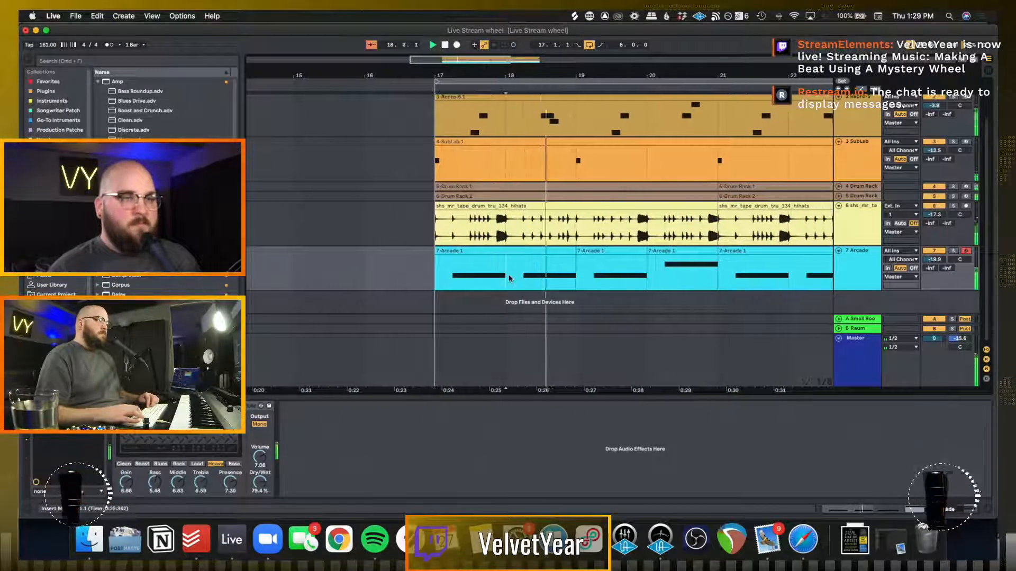
{"action": "scroll", "coordinate": [509, 279], "scroll_direction": "right", "scroll_amount": 5}
{"action": "scroll", "coordinate": [509, 278], "scroll_direction": "down", "scroll_amount": 5}
{"action": "scroll", "coordinate": [510, 278], "scroll_direction": "up", "scroll_amount": 3}
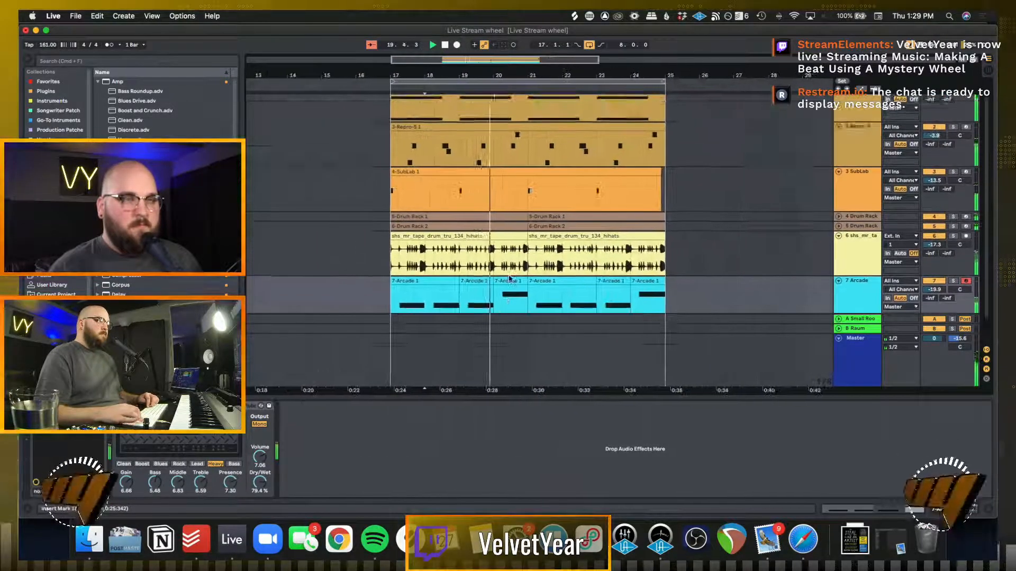
{"action": "scroll", "coordinate": [510, 278], "scroll_direction": "down", "scroll_amount": 4}
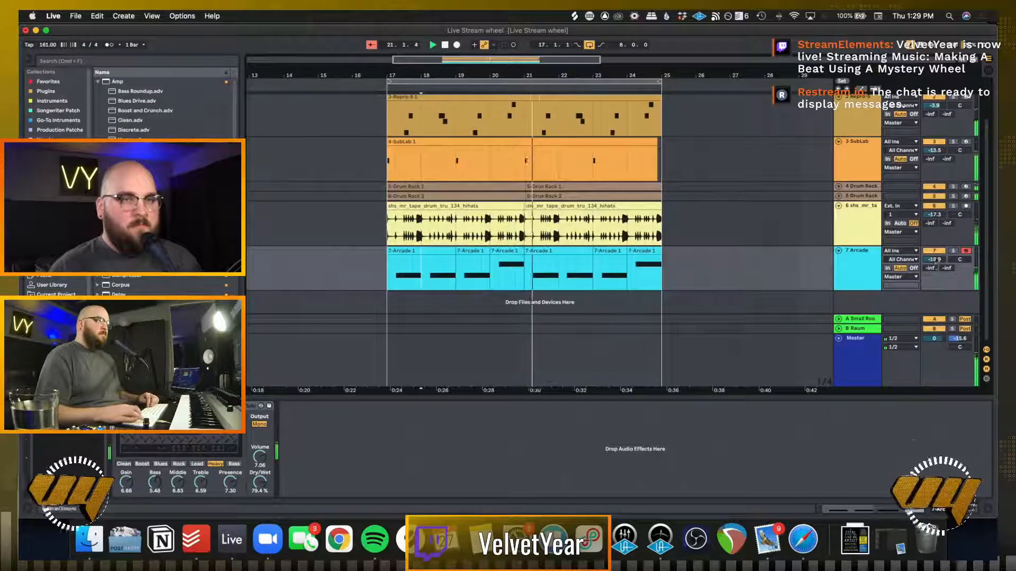
{"action": "left_click", "coordinate": [953, 250]}
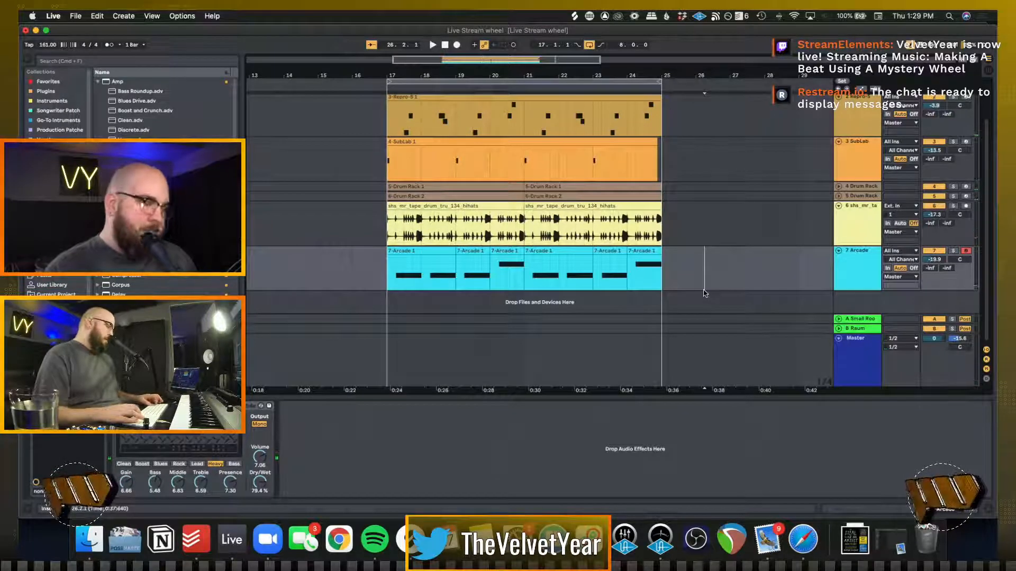
Play the loop and set the Repro-5 track's volume to -8.2 dB
{"action": "key", "text": "space"}
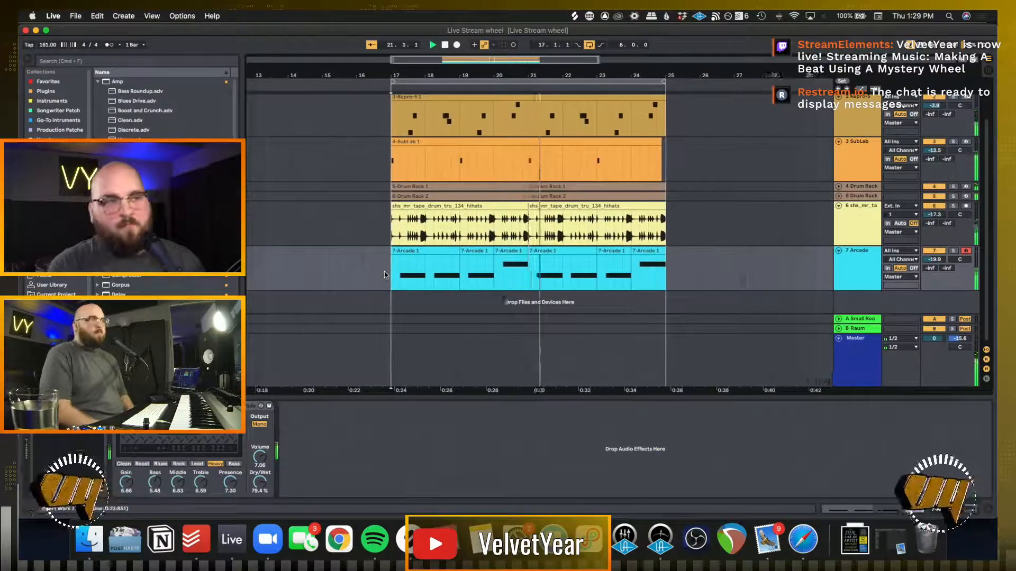
{"action": "key", "text": "space"}
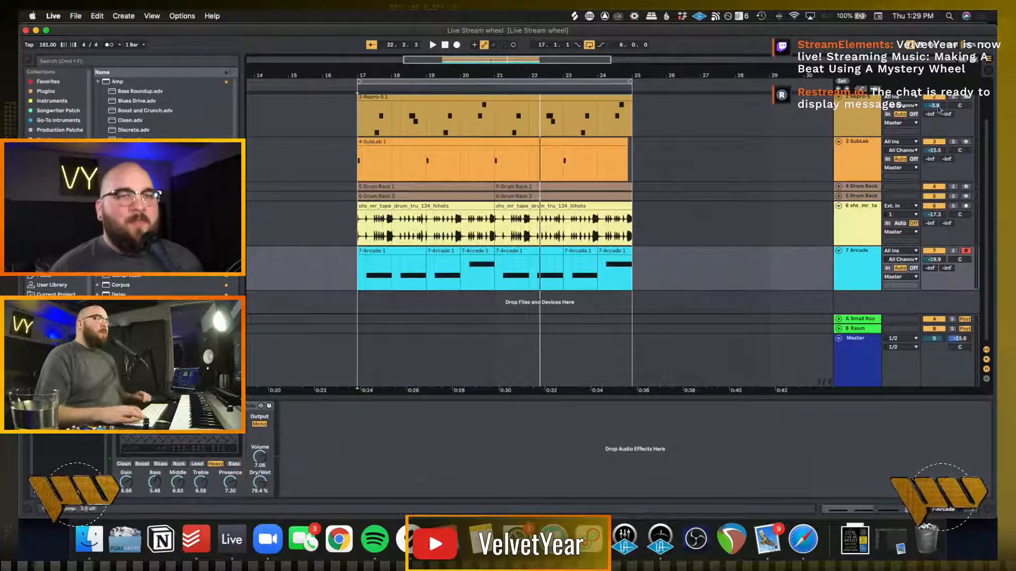
{"action": "scroll", "coordinate": [949, 116], "scroll_direction": "up", "scroll_amount": 3}
{"action": "left_click", "coordinate": [954, 145]}
{"action": "key", "text": "space"}
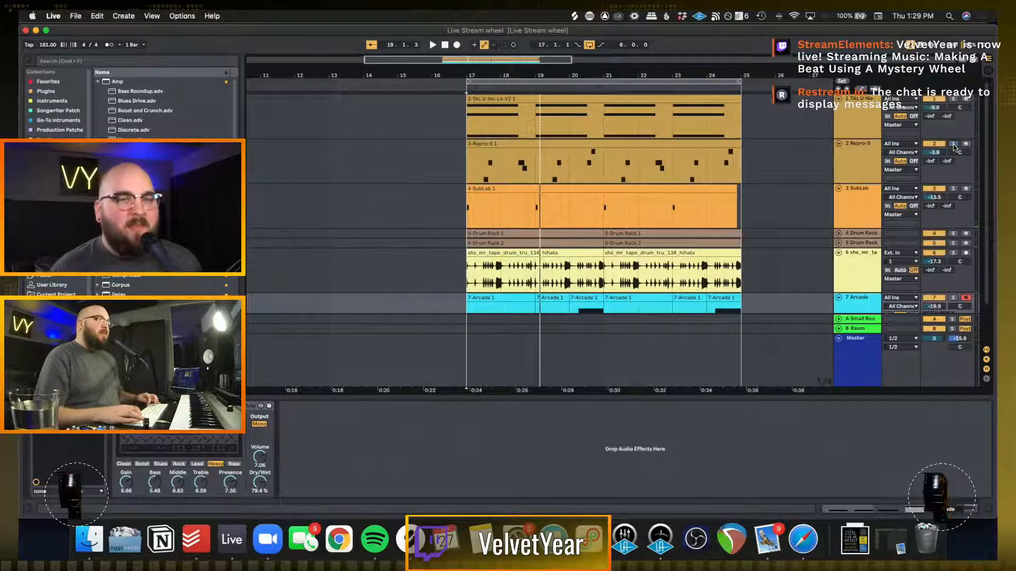
{"action": "key", "text": "space"}
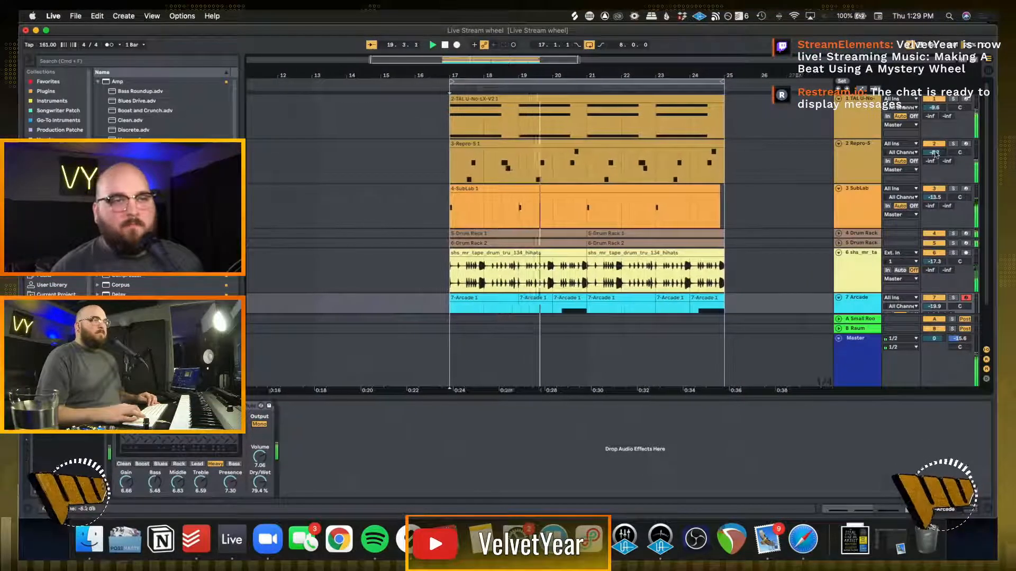
Solo the Repro-5 track, add Auto Pan with the amount at 65.1%, and unsolo the track
{"action": "left_click", "coordinate": [953, 144]}
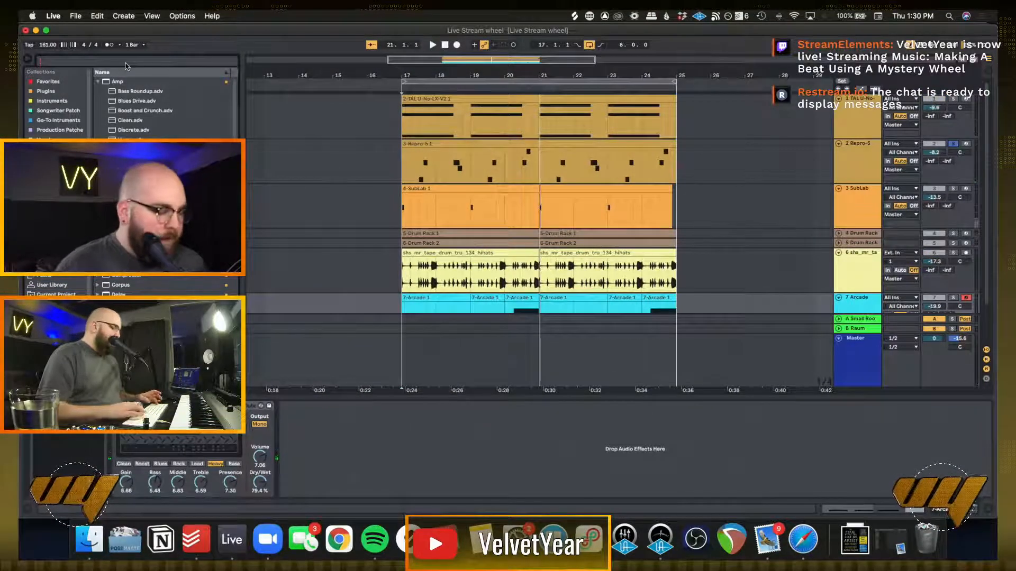
{"action": "left_click", "coordinate": [126, 62]}
{"action": "type", "text": "auto"}
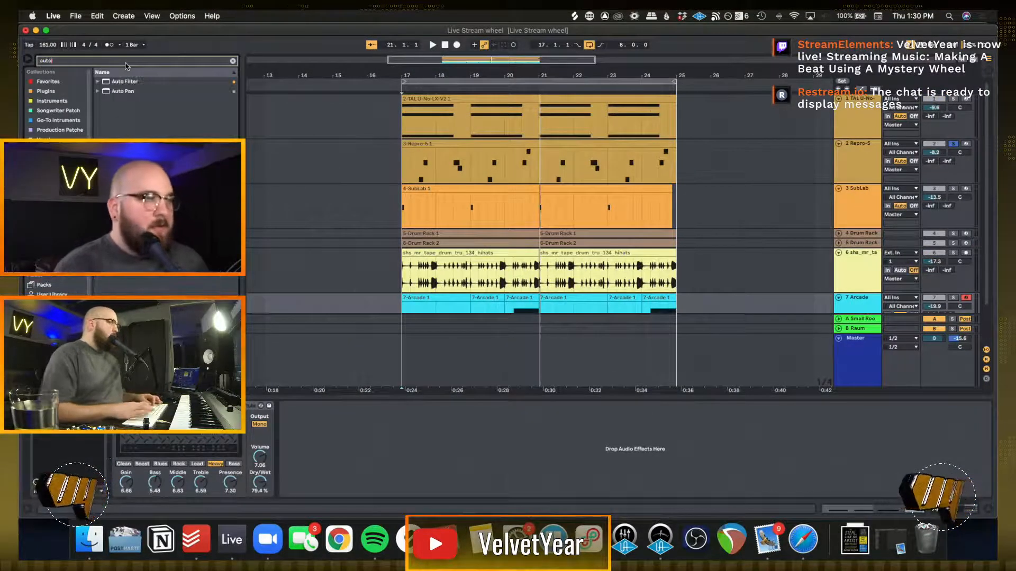
{"action": "key", "text": "Down"}
{"action": "key", "text": "Down"}
{"action": "left_click_drag", "start_coordinate": [467, 159], "coordinate": [467, 159]}
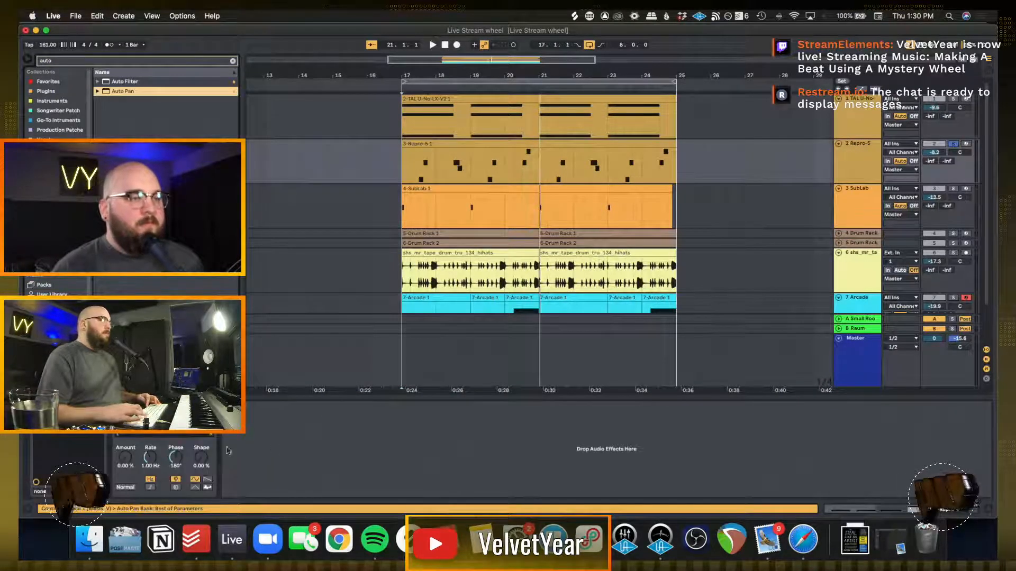
{"action": "key", "text": "space"}
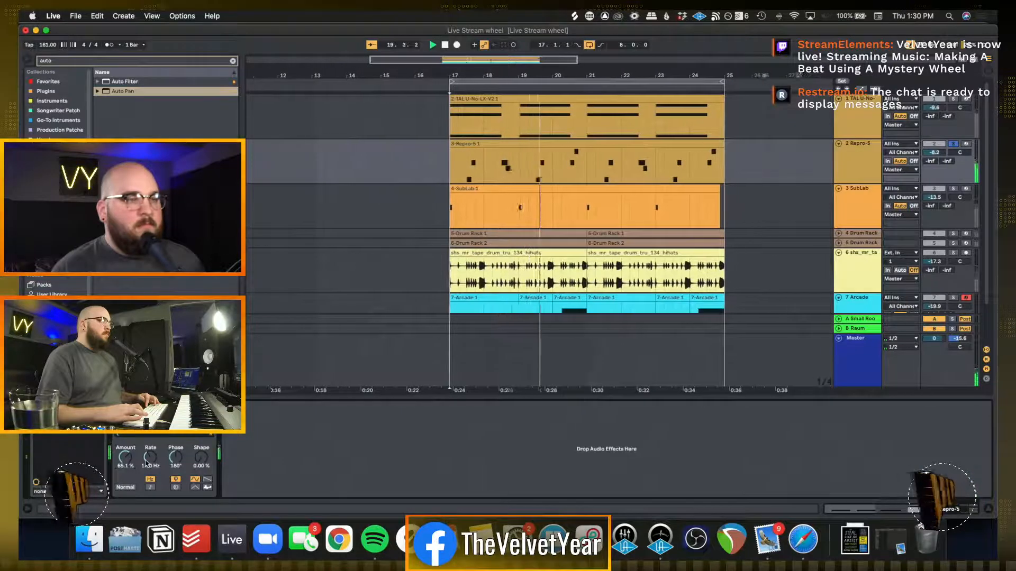
{"action": "left_click", "coordinate": [954, 144]}
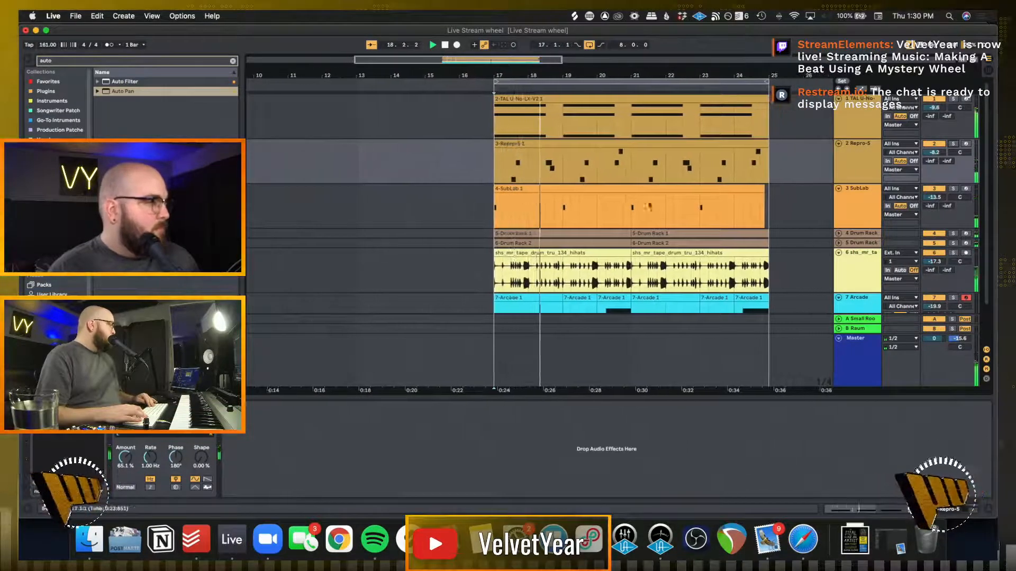
Play the full eight-bar loop from bar 17 to check the overall mix
{"action": "scroll", "coordinate": [444, 223], "scroll_direction": "down", "scroll_amount": 3}
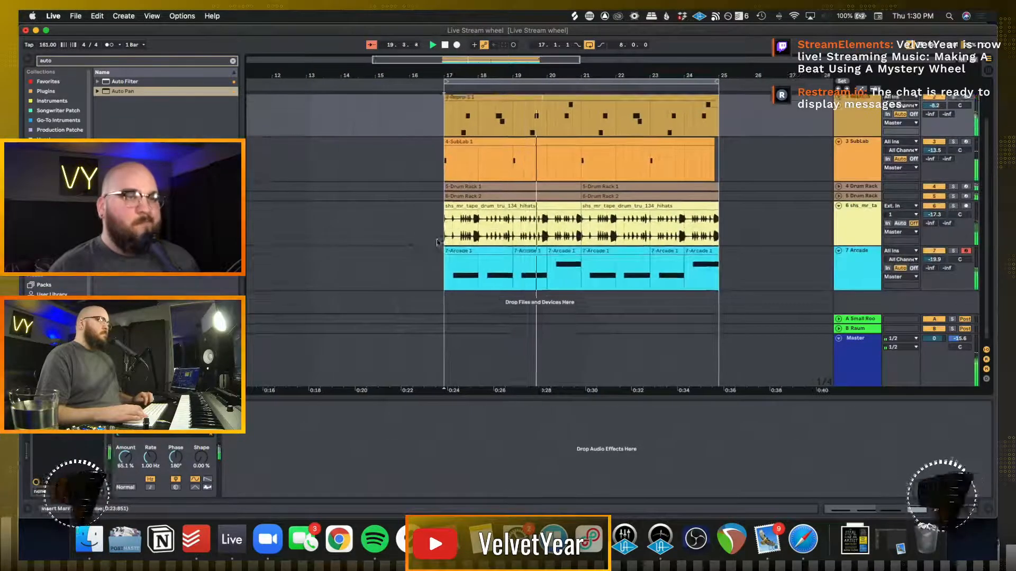
{"action": "left_click", "coordinate": [444, 231]}
{"action": "key", "text": "space"}
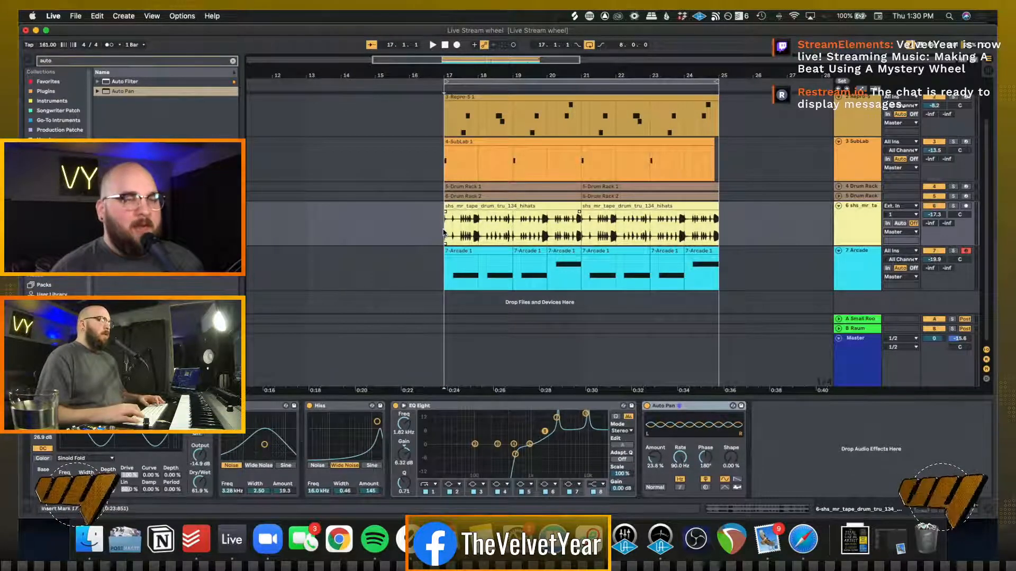
{"action": "key", "text": "space"}
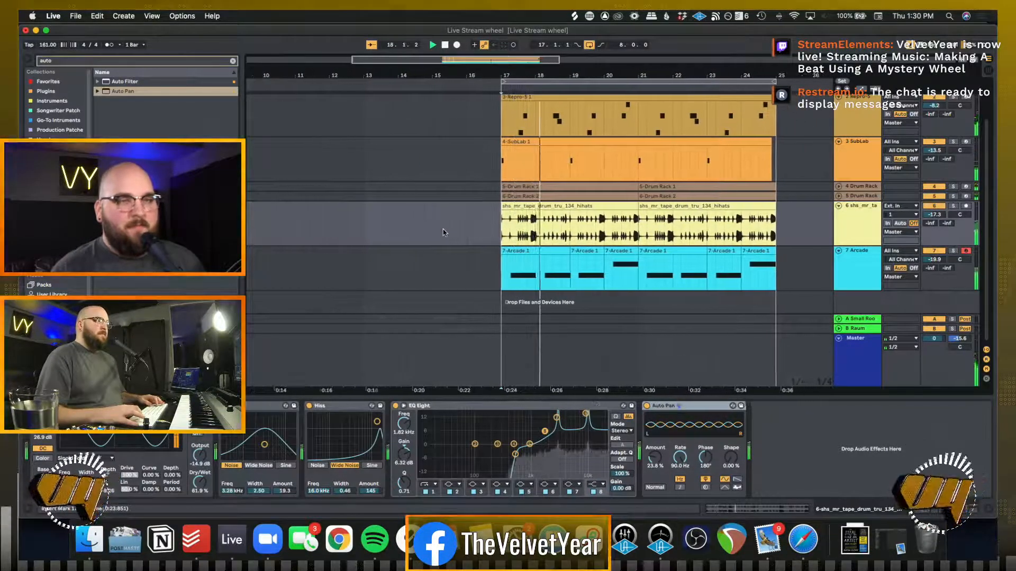
{"action": "scroll", "coordinate": [443, 230], "scroll_direction": "up", "scroll_amount": 2}
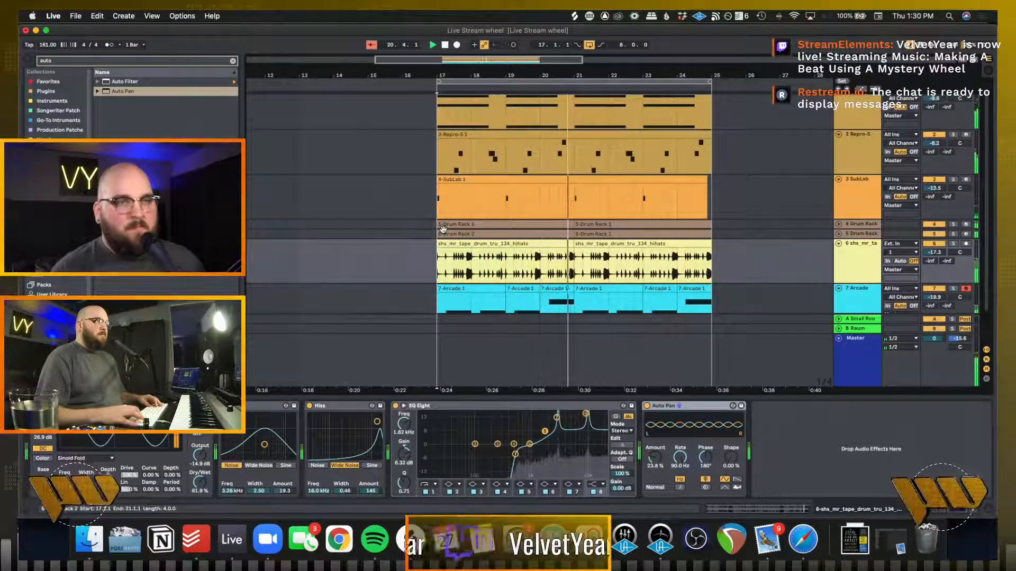
{"action": "scroll", "coordinate": [442, 228], "scroll_direction": "down", "scroll_amount": 2}
{"action": "scroll", "coordinate": [444, 232], "scroll_direction": "up", "scroll_amount": 1}
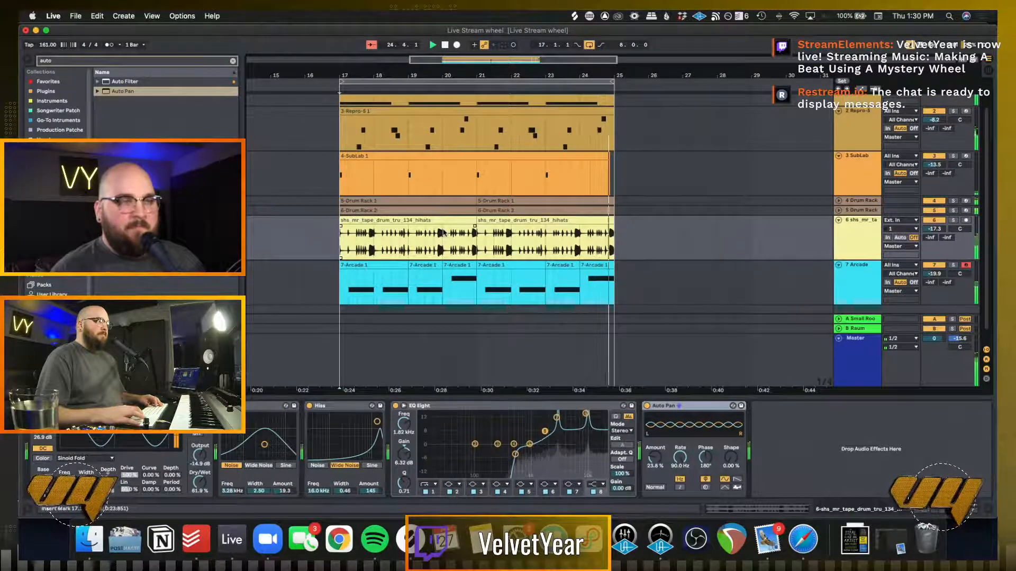
{"action": "key", "text": "space"}
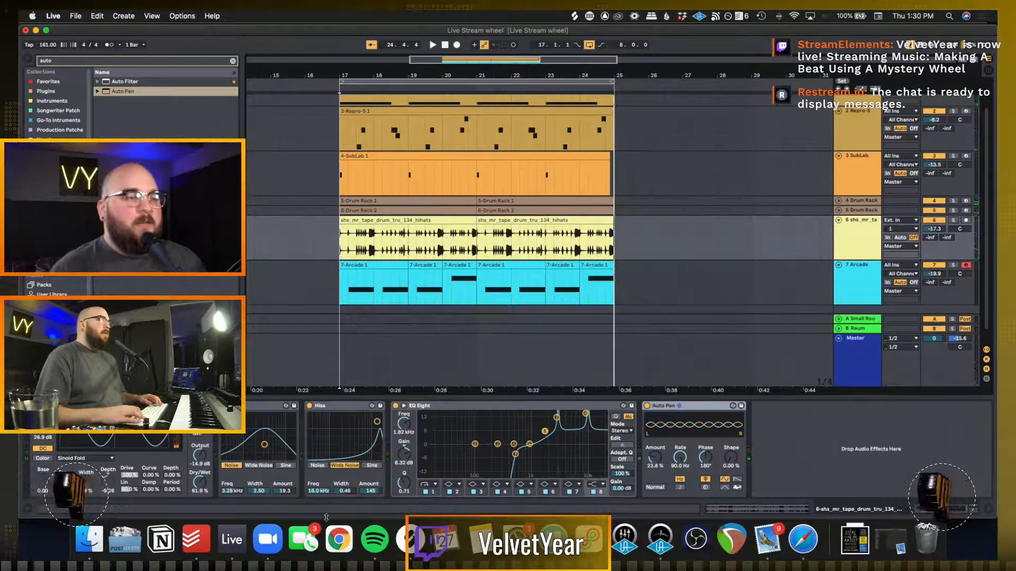
Switch to Safari and generate a new random instrument on the Random Lists page
{"action": "left_click", "coordinate": [803, 539]}
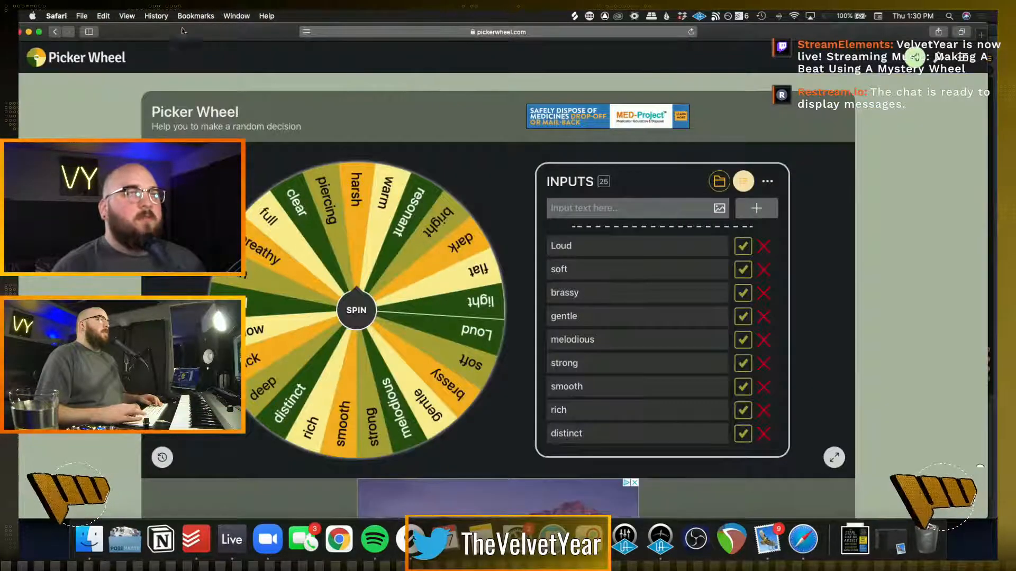
{"action": "key", "text": "super+Tab"}
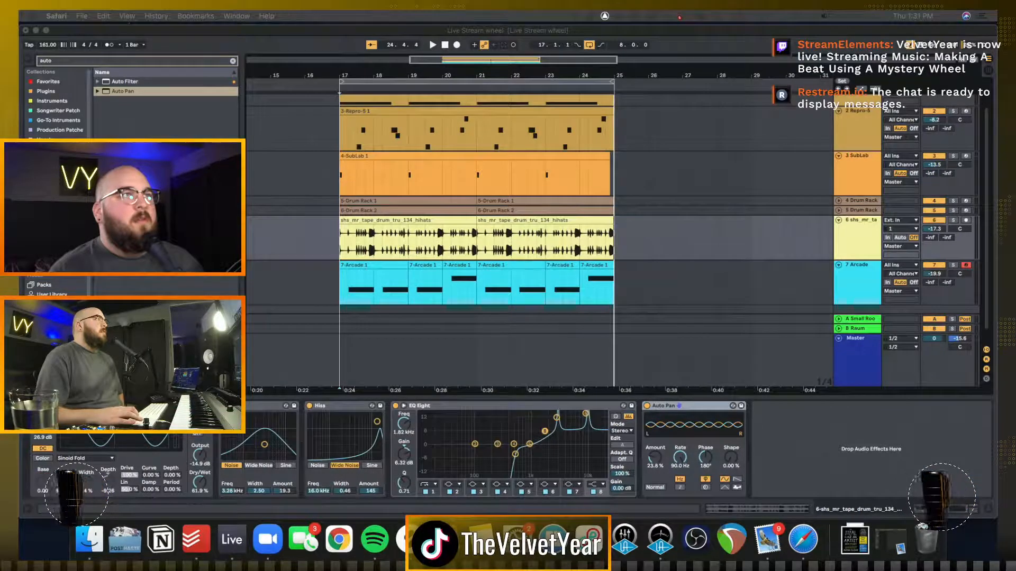
{"action": "left_click_drag", "start_coordinate": [230, 13], "coordinate": [262, 46]}
{"action": "left_click", "coordinate": [395, 256]}
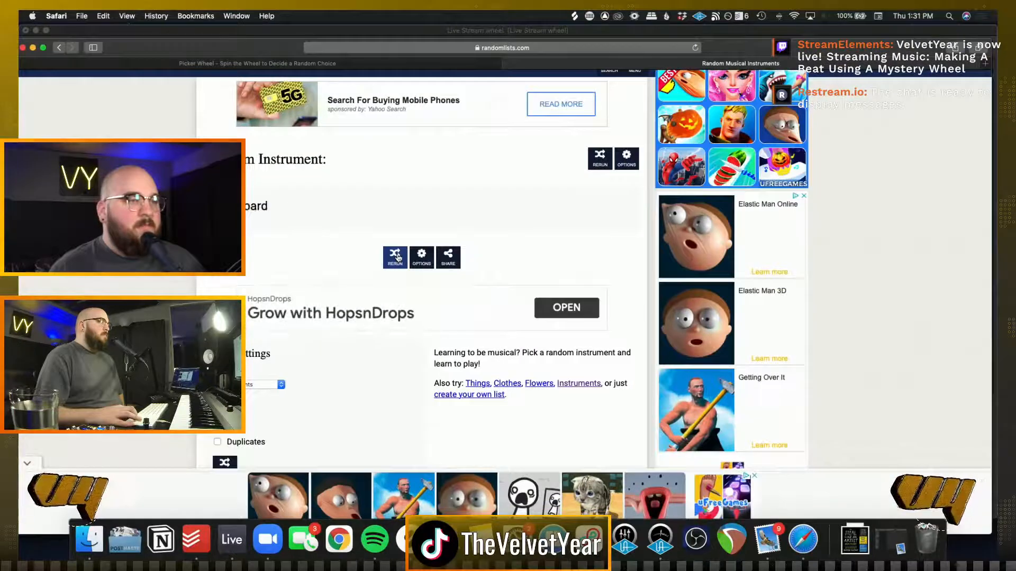
{"action": "left_click", "coordinate": [396, 258]}
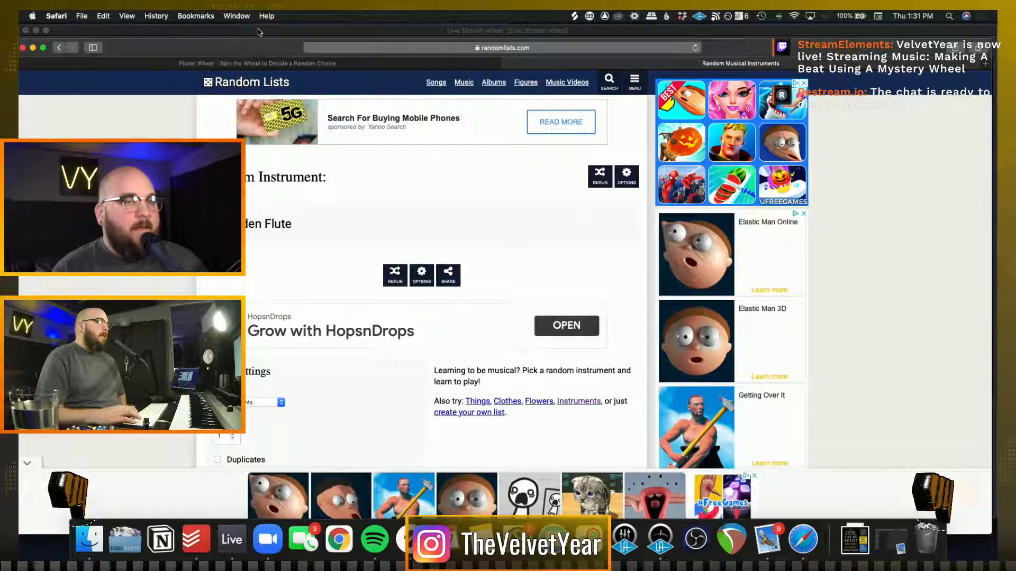
Spin the Picker Wheel for a new sound descriptor and return to the Live set
{"action": "key", "text": "super+Tab"}
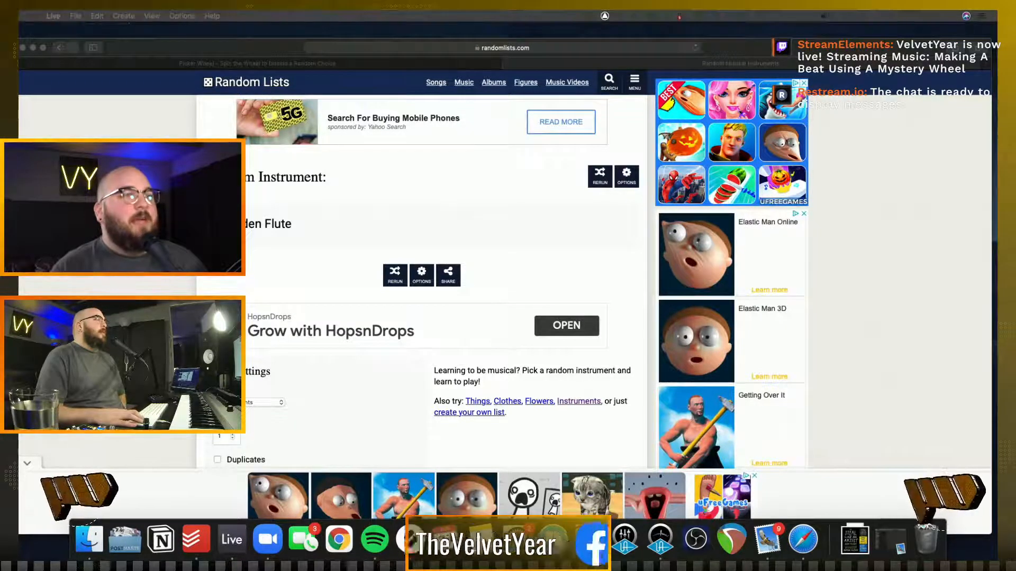
{"action": "left_click", "coordinate": [233, 68]}
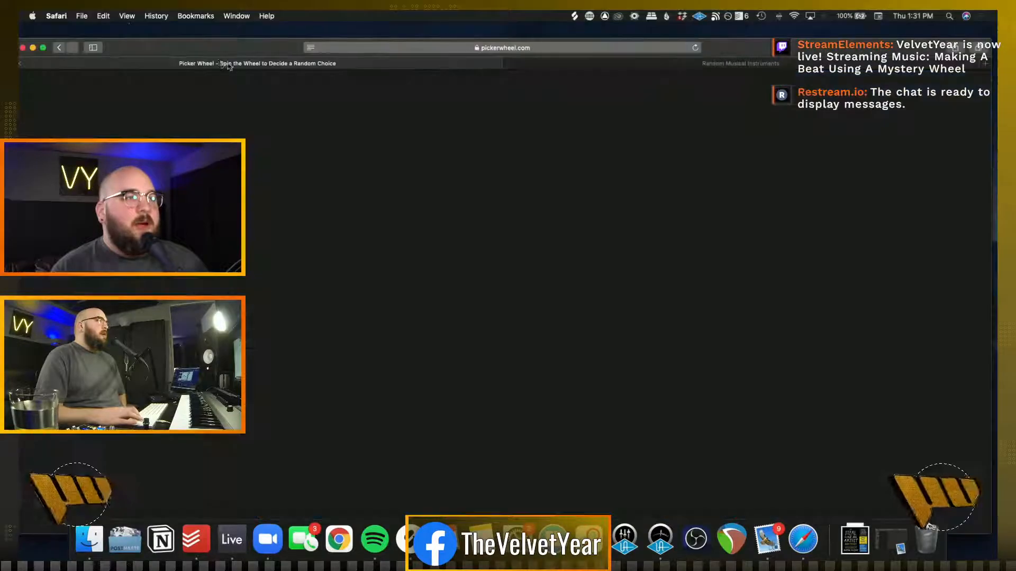
{"action": "left_click", "coordinate": [361, 339]}
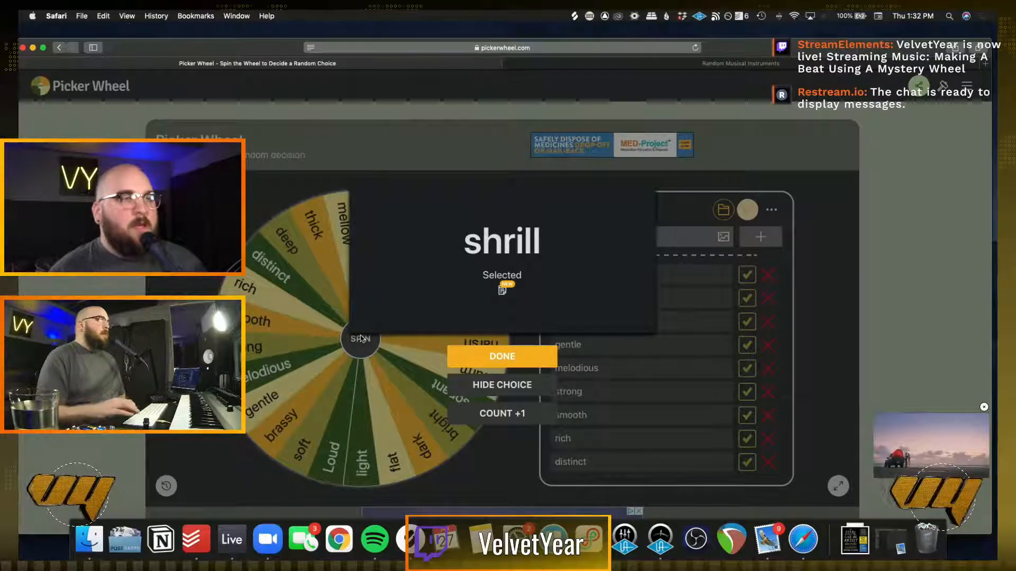
{"action": "left_click_drag", "start_coordinate": [223, 53], "coordinate": [224, 11]}
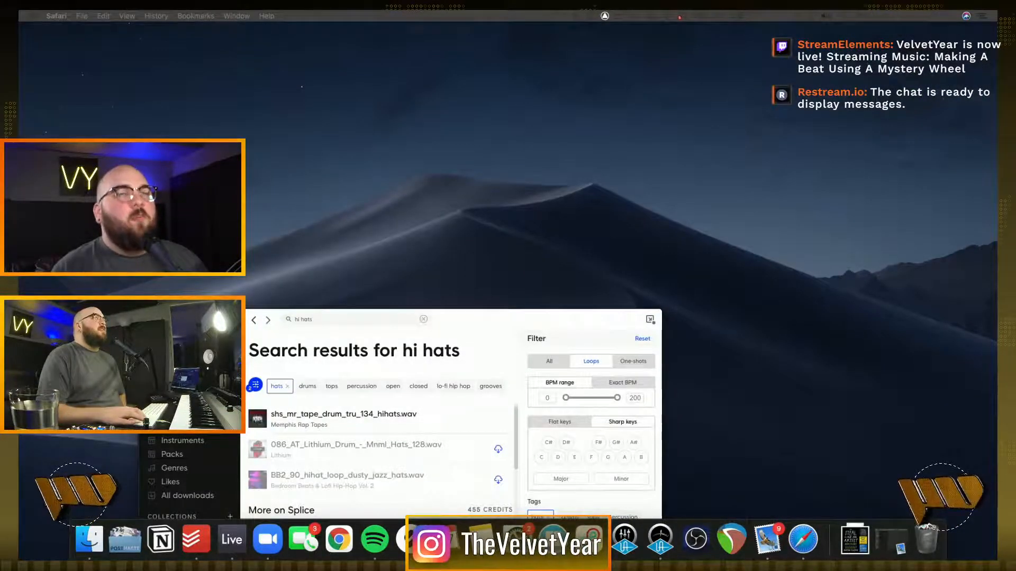
{"action": "left_click_drag", "start_coordinate": [858, 11], "coordinate": [931, 30]}
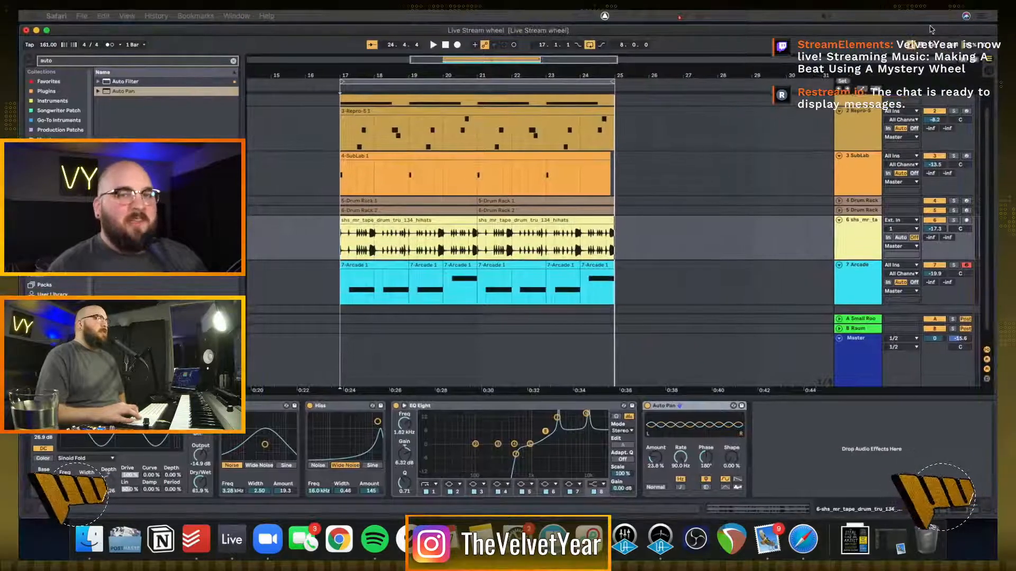
{"action": "left_click", "coordinate": [929, 27]}
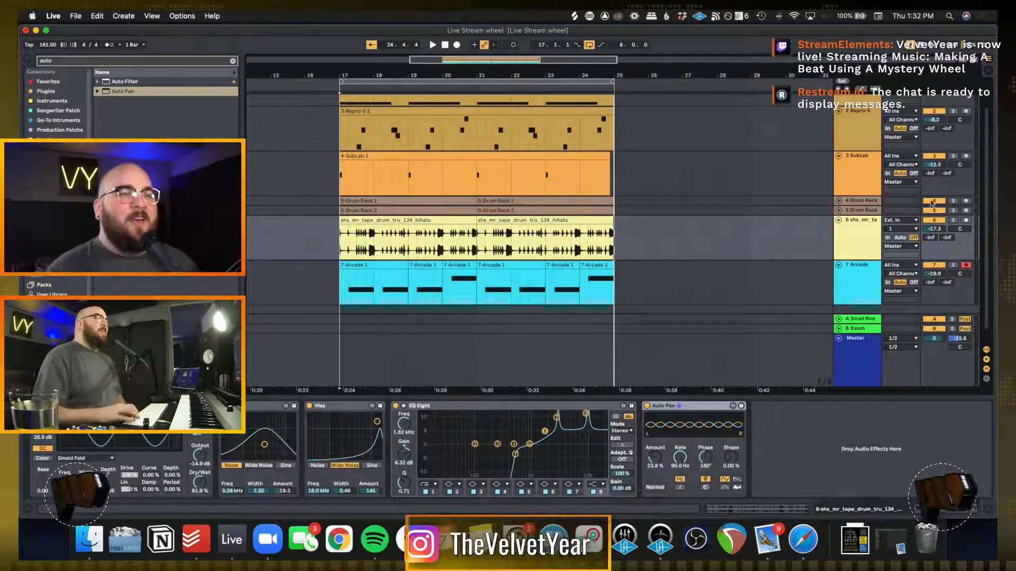
Insert a MIDI track below the Arcade track and search the browser for "kontakt"
{"action": "left_click", "coordinate": [872, 290]}
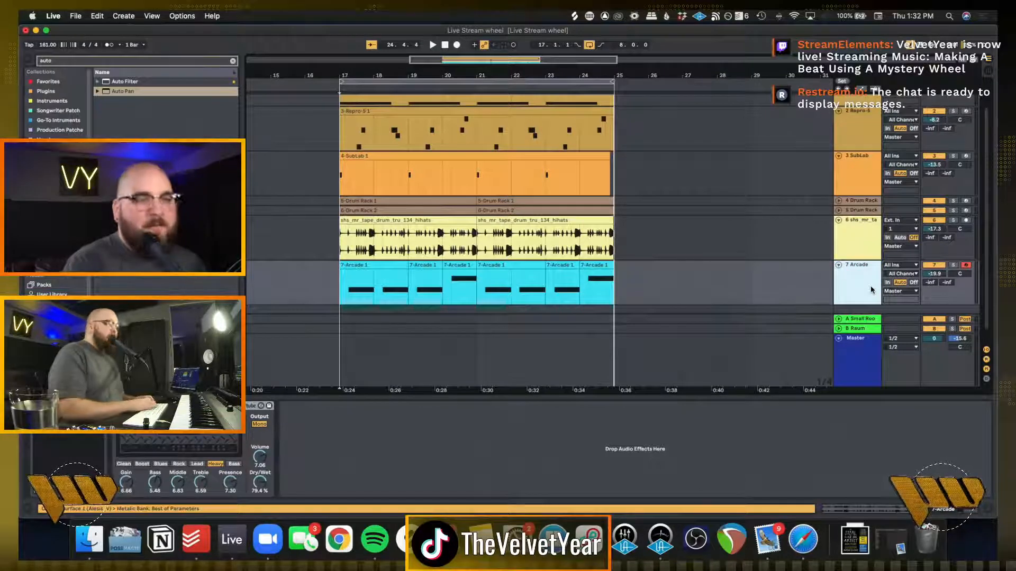
{"action": "key", "text": "super+shift+t"}
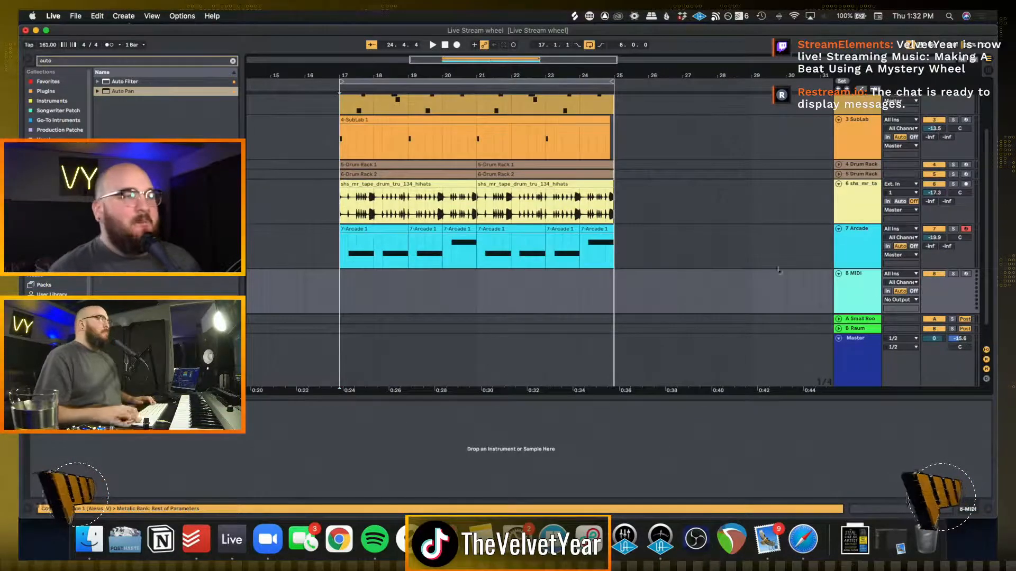
{"action": "left_click", "coordinate": [233, 61]}
{"action": "type", "text": "kon"}
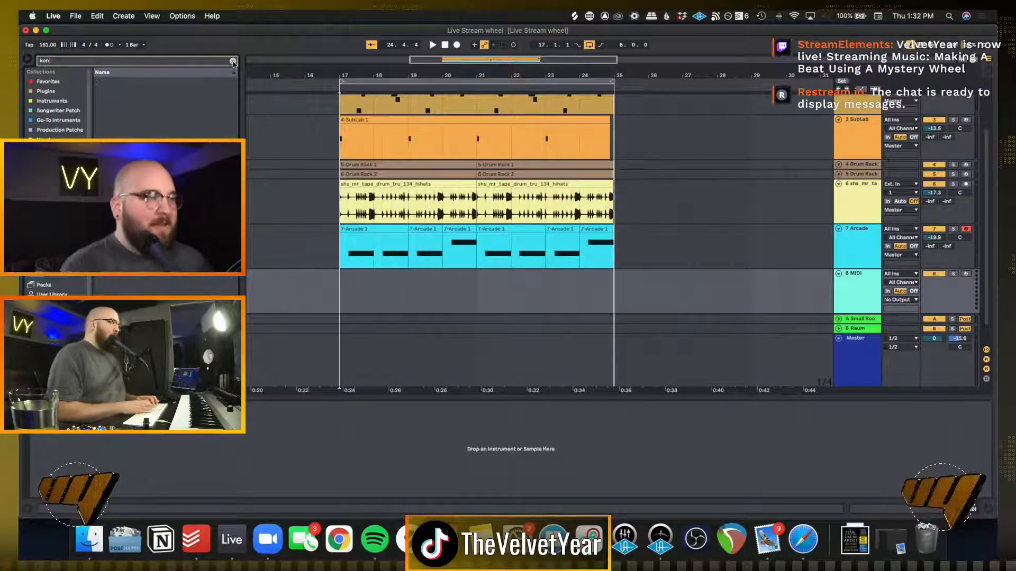
{"action": "type", "text": "tac"}
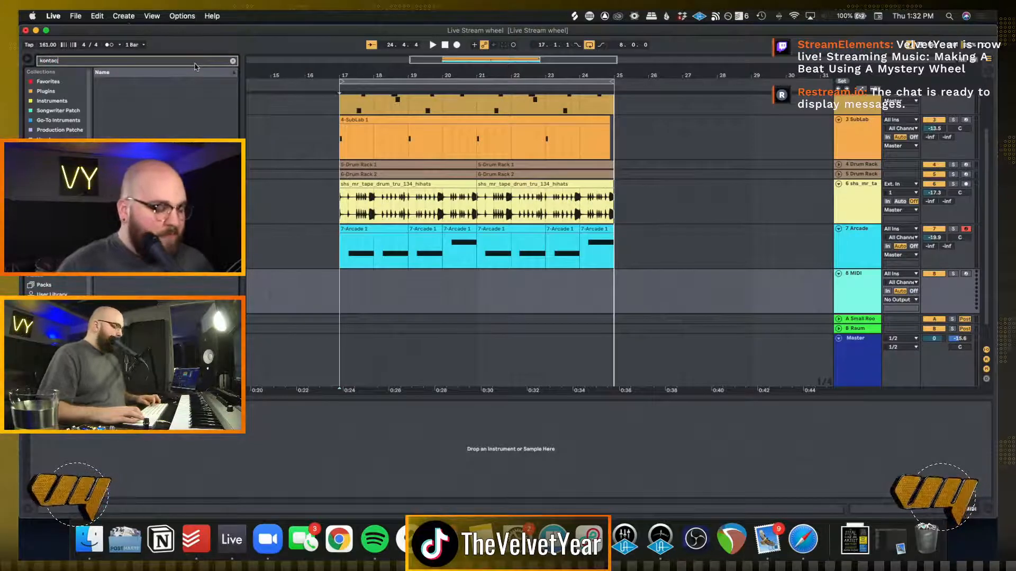
{"action": "type", "text": "t"}
{"action": "key", "text": "BackSpace"}
{"action": "key", "text": "BackSpace"}
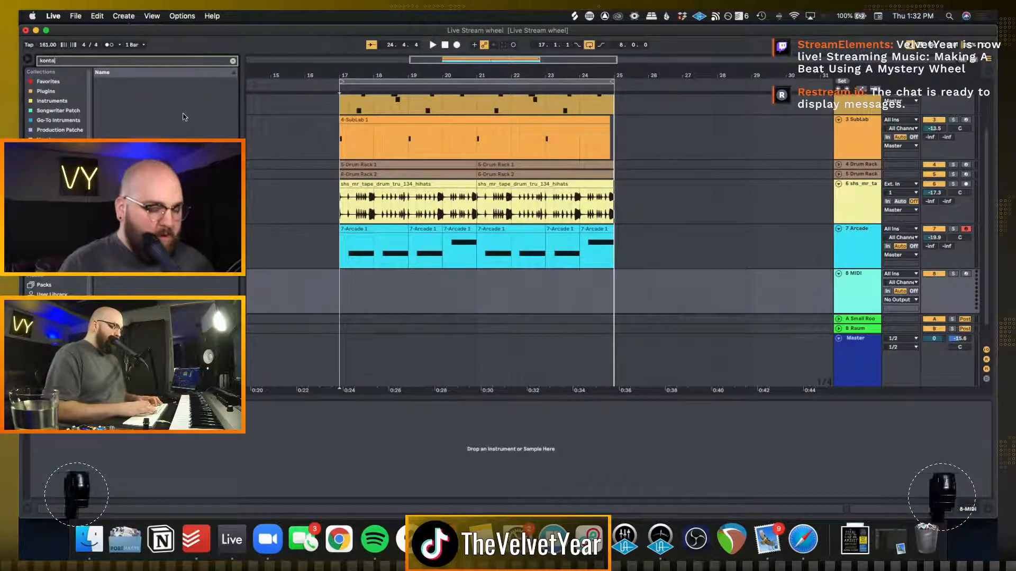
{"action": "type", "text": "kt"}
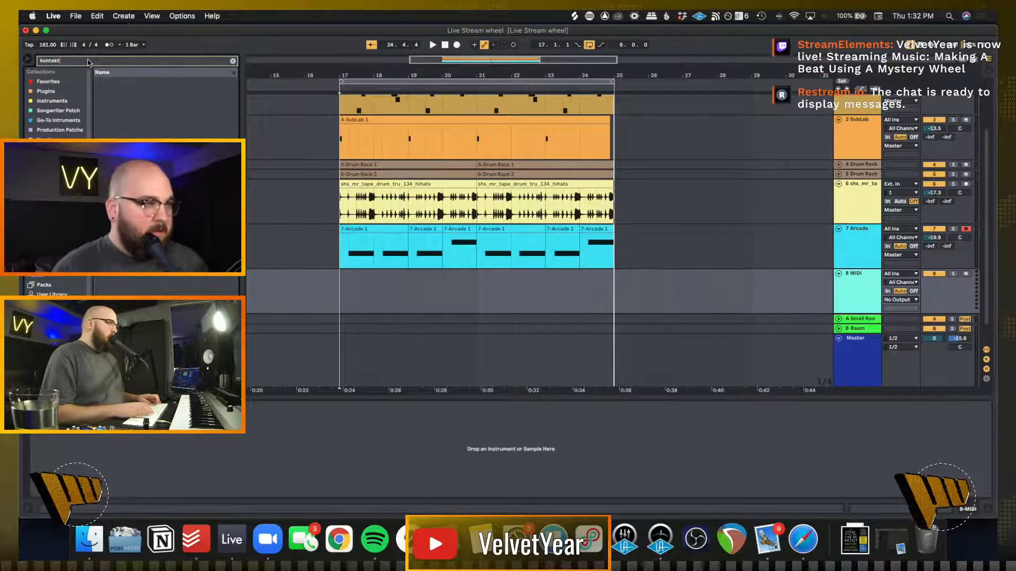
{"action": "key", "text": "Return"}
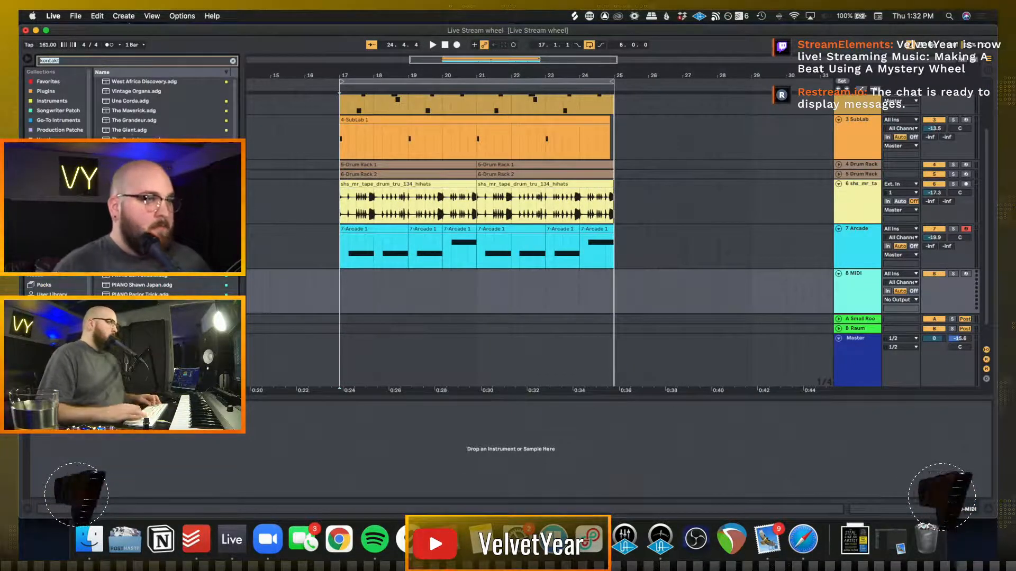
Load Kontakt onto the new MIDI track and move the plug-in window slightly higher
{"action": "scroll", "coordinate": [138, 117], "scroll_direction": "down", "scroll_amount": 10}
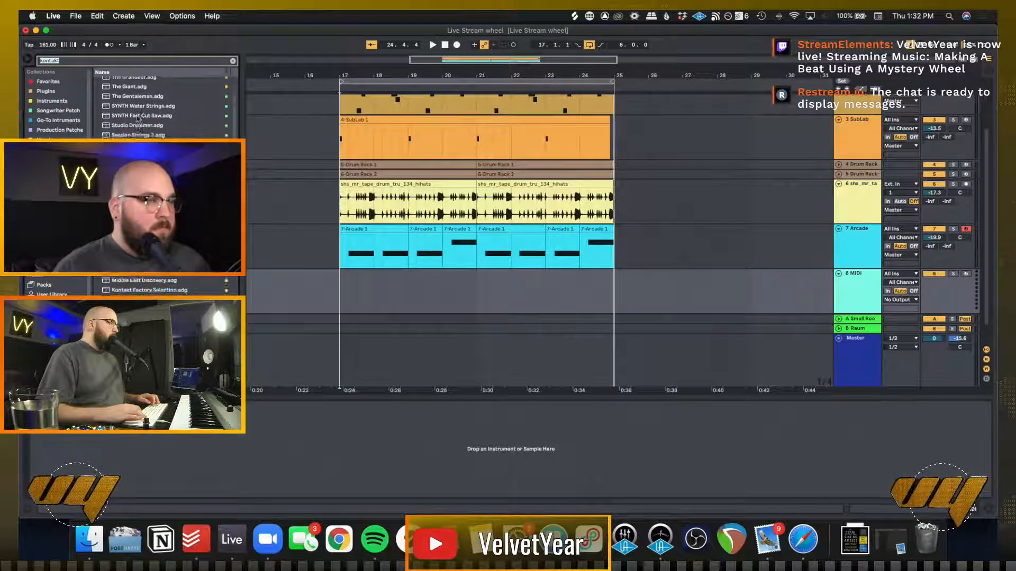
{"action": "scroll", "coordinate": [138, 117], "scroll_direction": "down", "scroll_amount": 5}
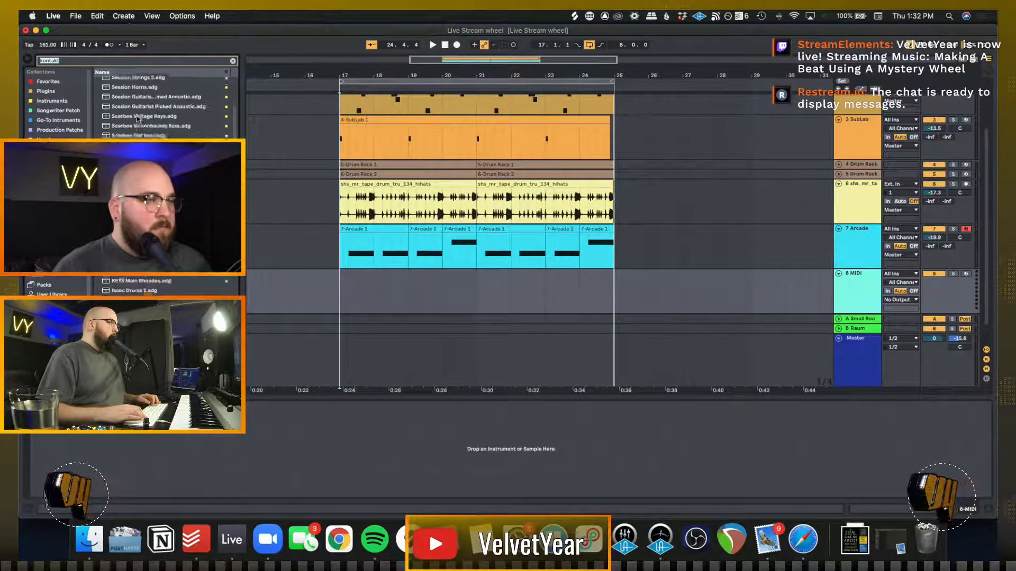
{"action": "scroll", "coordinate": [167, 280], "scroll_direction": "down", "scroll_amount": 10}
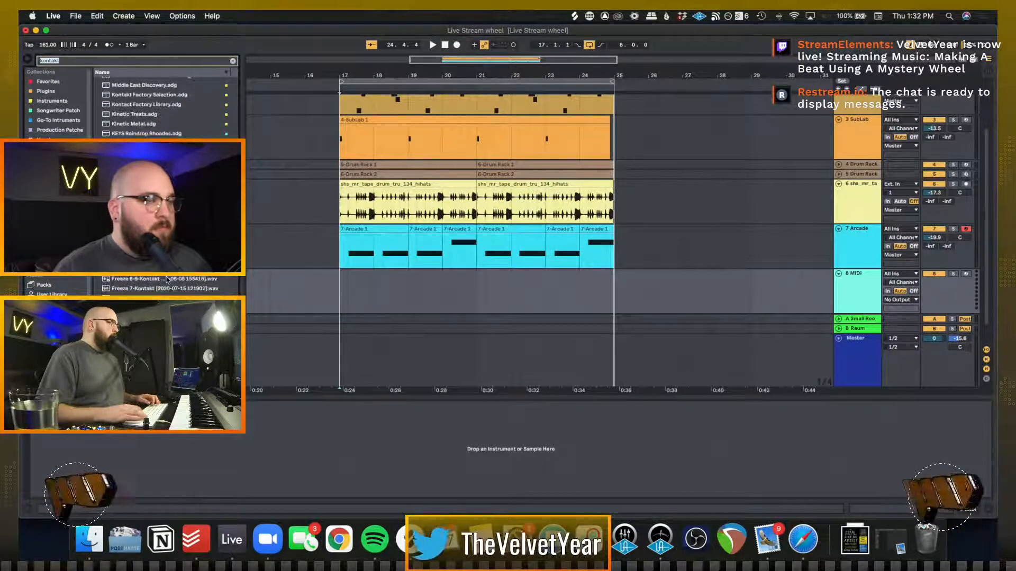
{"action": "scroll", "coordinate": [168, 279], "scroll_direction": "down", "scroll_amount": 10}
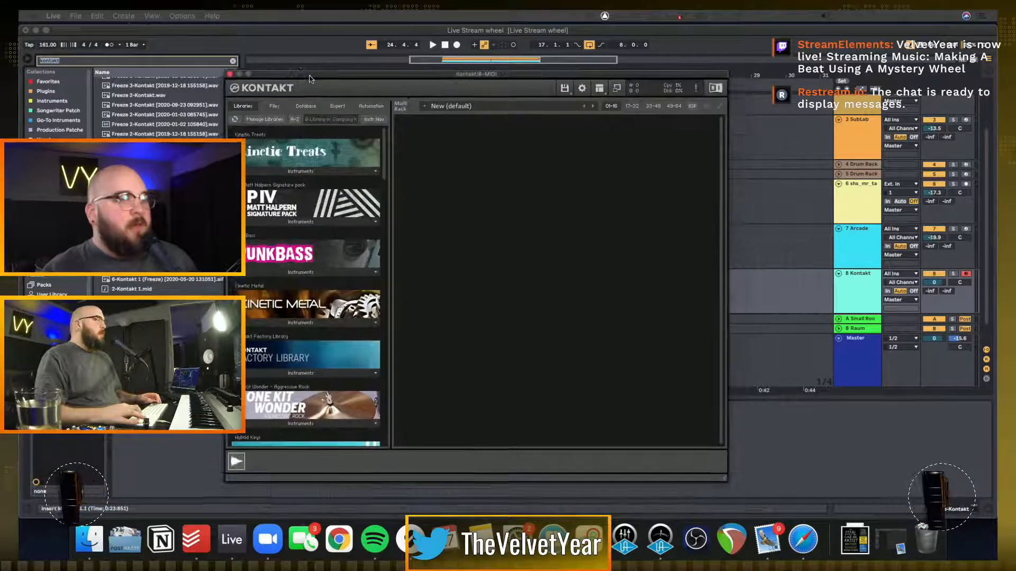
{"action": "left_click_drag", "start_coordinate": [309, 79], "coordinate": [311, 58]}
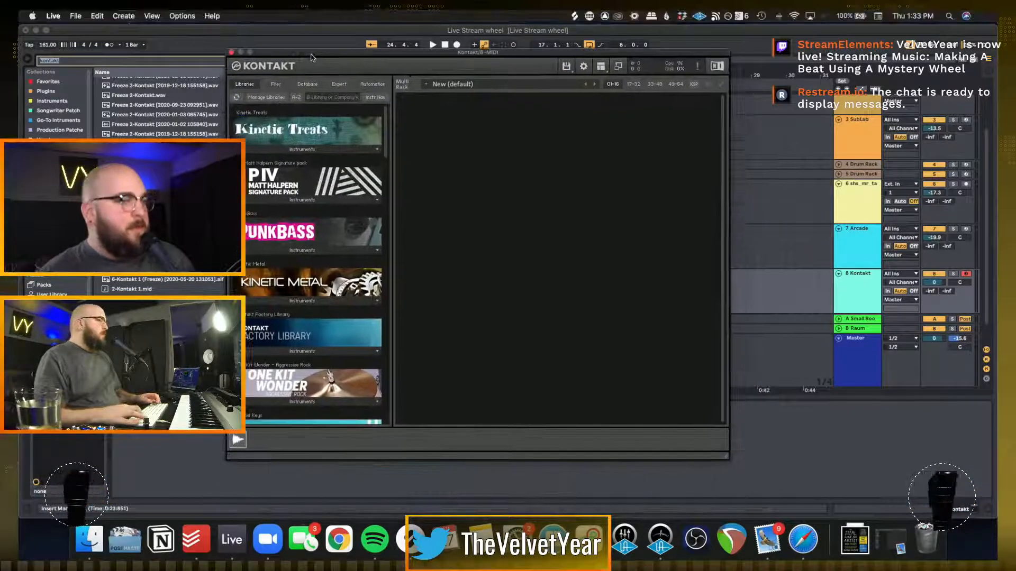
Load Flute.nki from the Orchestral VSL Woodwinds in the Kontakt Factory Library
{"action": "scroll", "coordinate": [311, 238], "scroll_direction": "down", "scroll_amount": 2}
{"action": "left_click", "coordinate": [311, 324]}
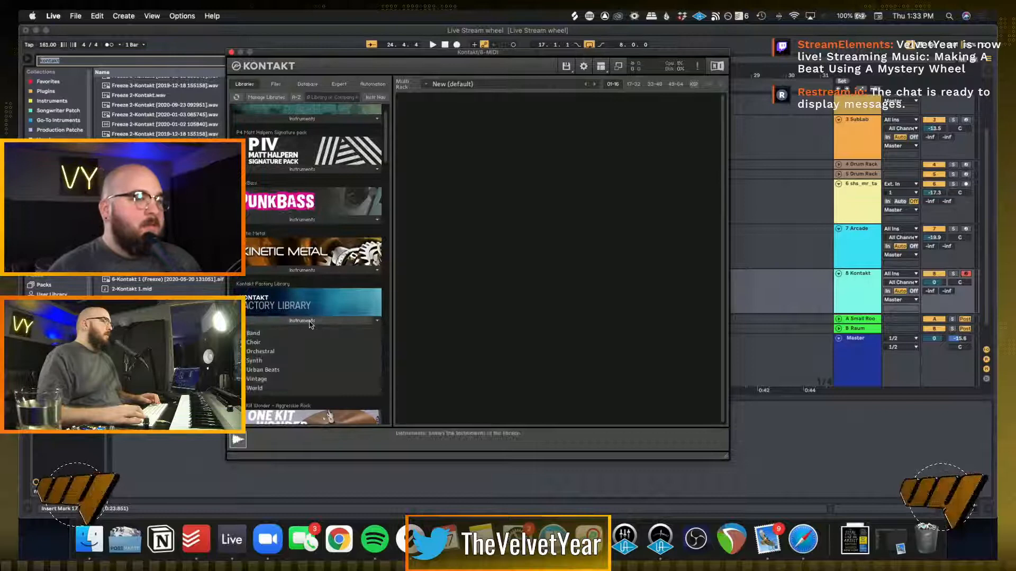
{"action": "left_click", "coordinate": [258, 334]}
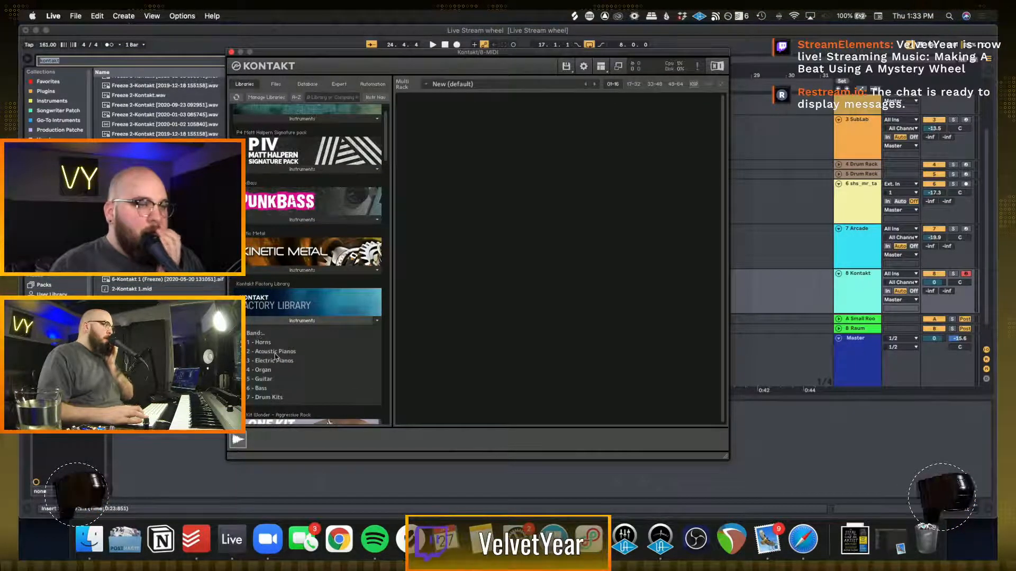
{"action": "scroll", "coordinate": [276, 373], "scroll_direction": "down", "scroll_amount": 1}
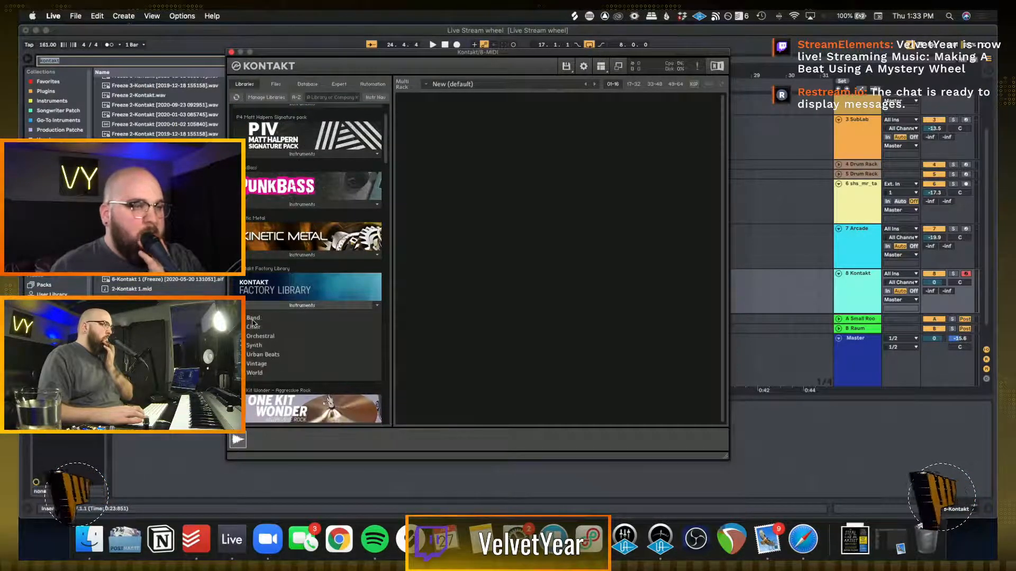
{"action": "left_click", "coordinate": [254, 318]}
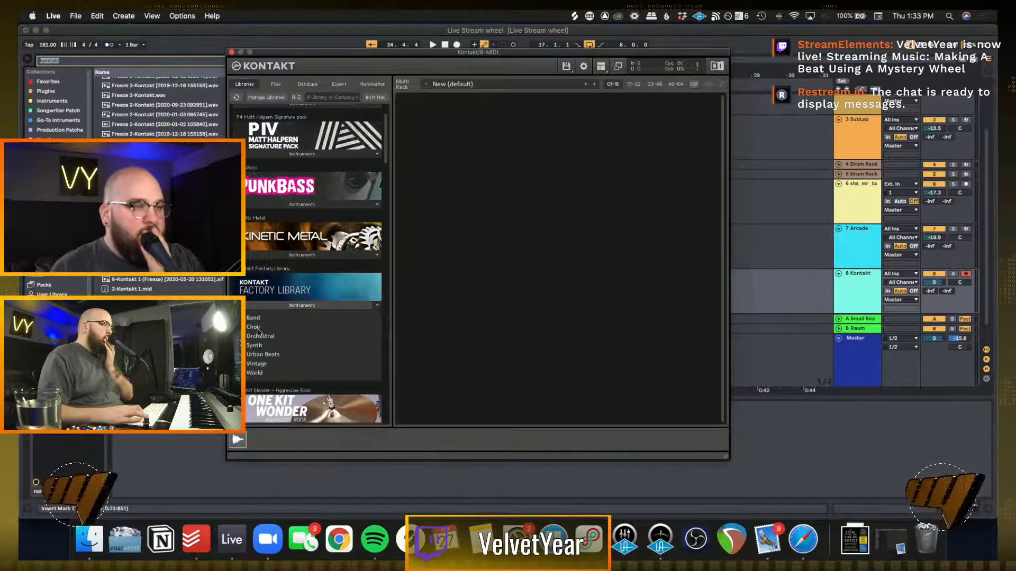
{"action": "left_click", "coordinate": [257, 336]}
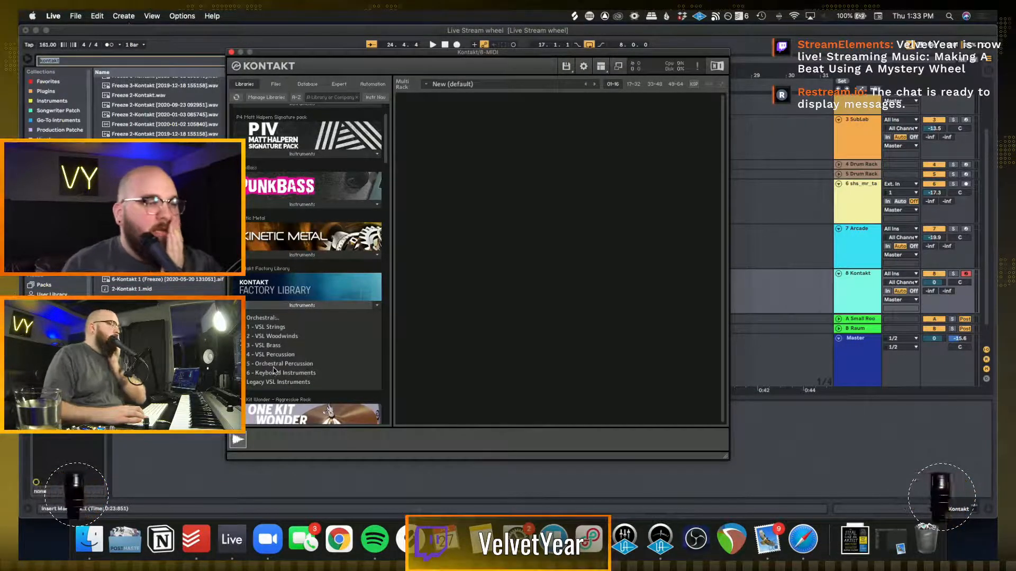
{"action": "left_click", "coordinate": [277, 336]}
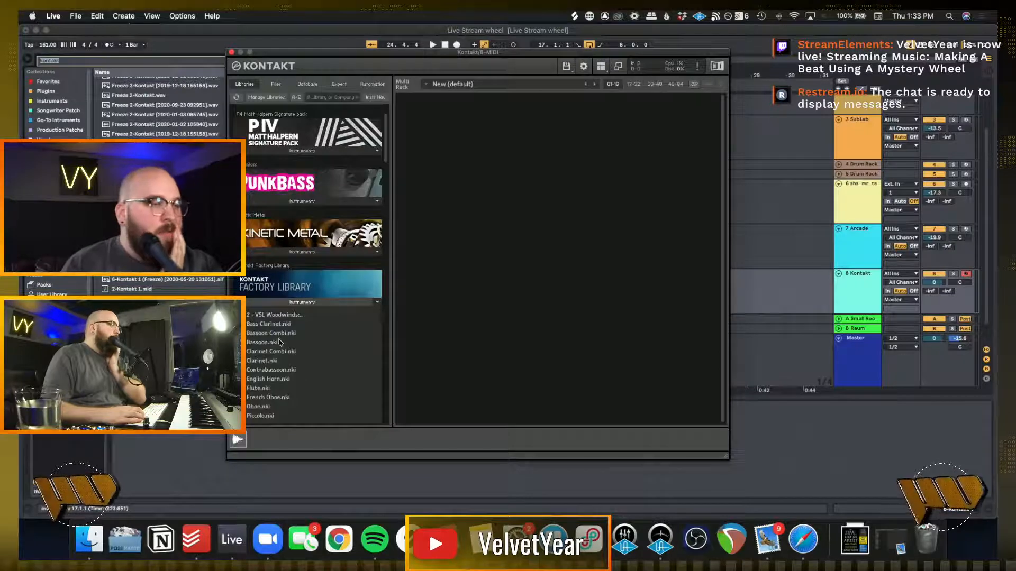
{"action": "scroll", "coordinate": [281, 342], "scroll_direction": "down", "scroll_amount": 2}
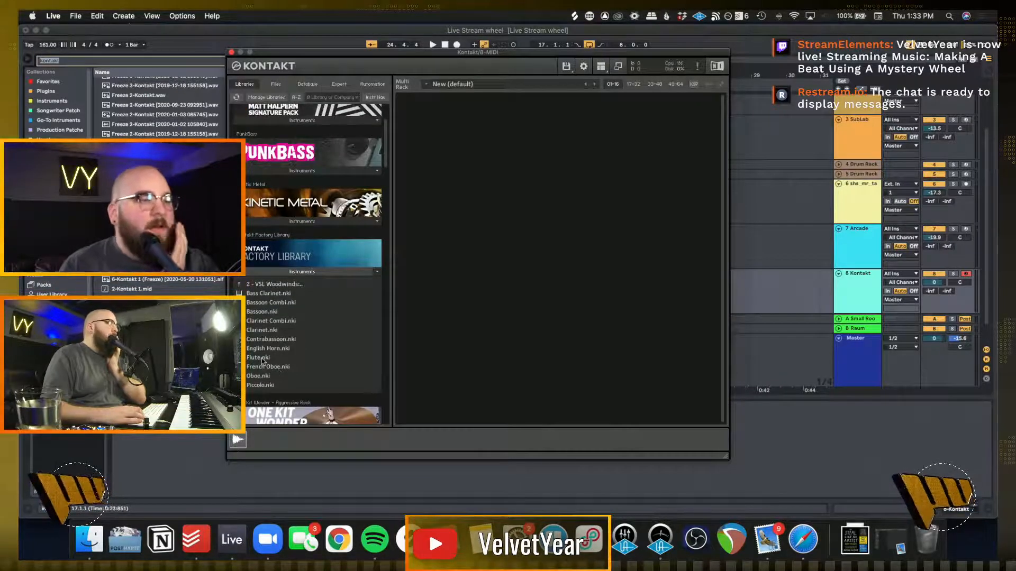
{"action": "double_click", "coordinate": [262, 358]}
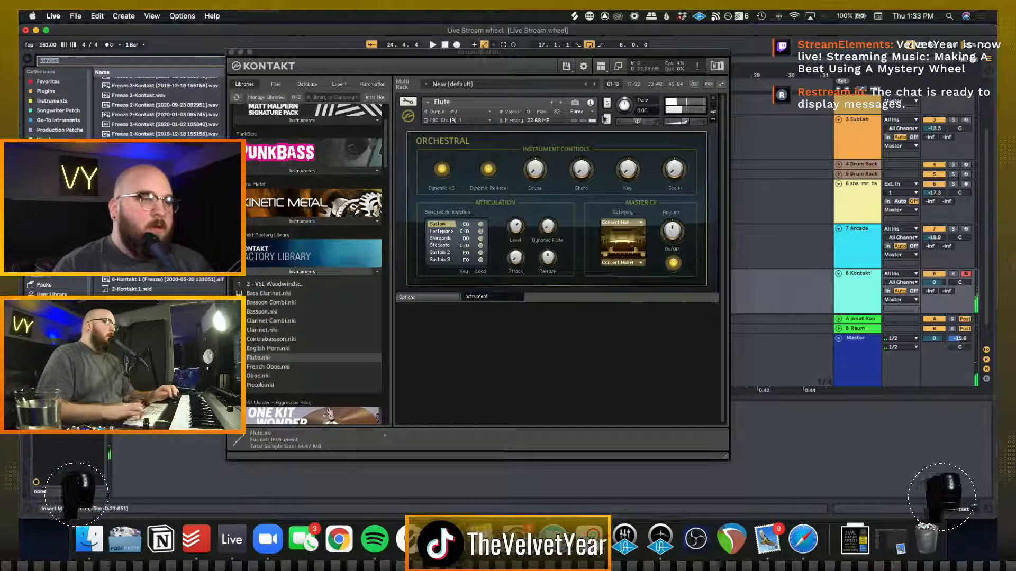
Audition the flute's articulations, playing Staccato over the loop, and select Sforzando
{"action": "left_click", "coordinate": [446, 239]}
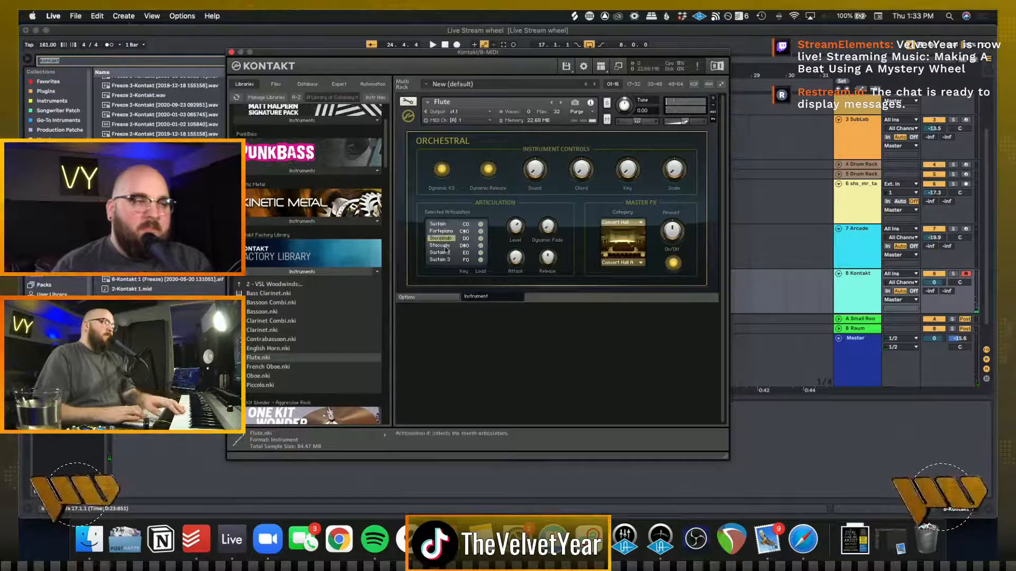
{"action": "left_click", "coordinate": [446, 246]}
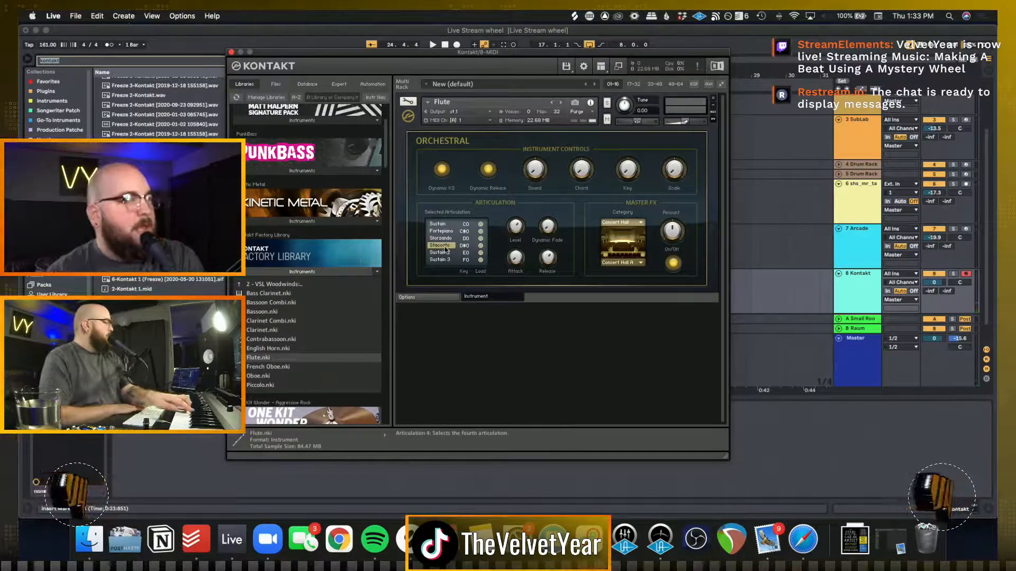
{"action": "key", "text": "space"}
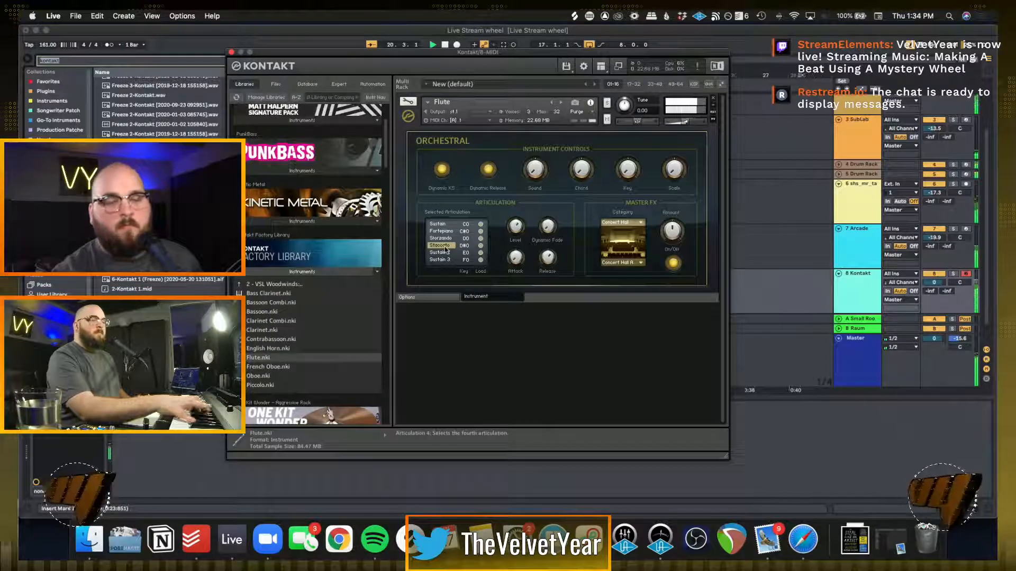
{"action": "key", "text": "space"}
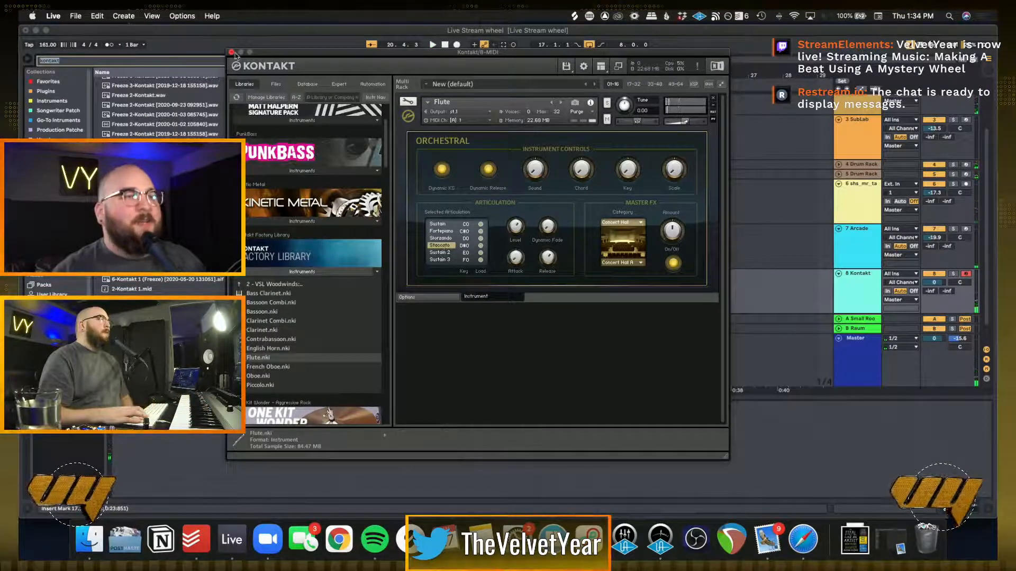
{"action": "left_click", "coordinate": [442, 239]}
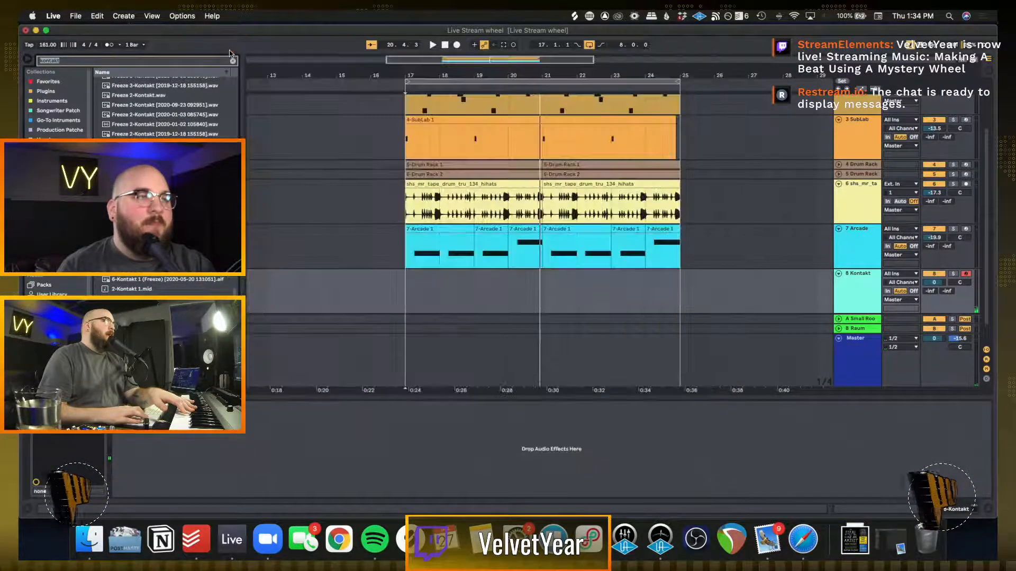
Clear the browser search, load the Heavy Amp preset on the Kontakt track, and lower the track's volume to -9.2 dB
{"action": "left_click", "coordinate": [232, 52]}
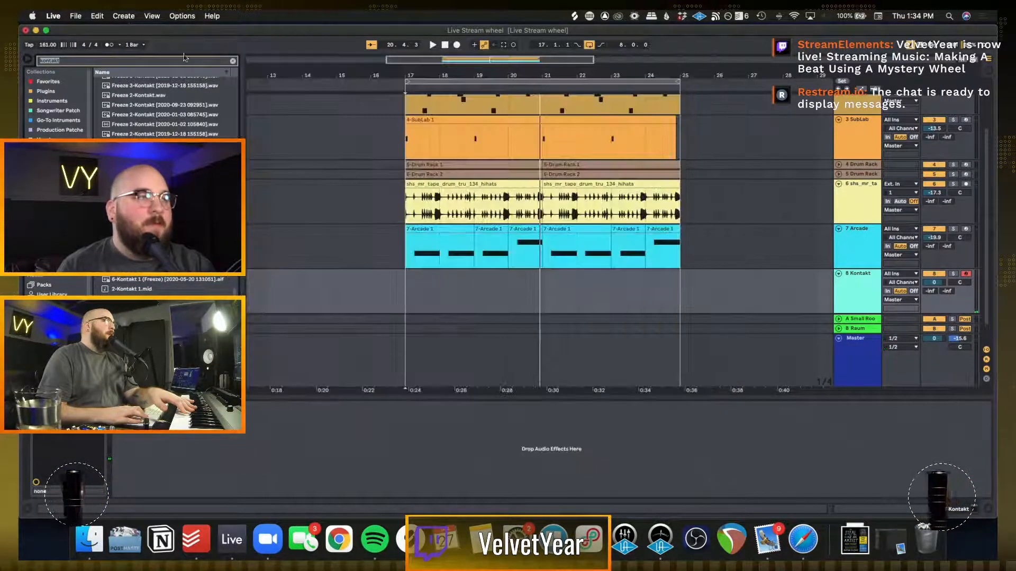
{"action": "left_click", "coordinate": [233, 62]}
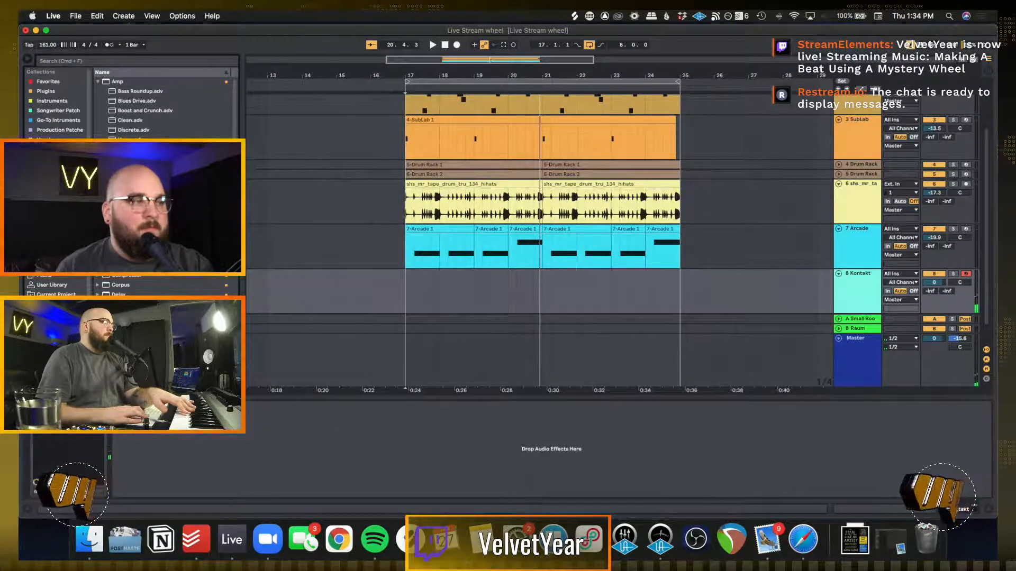
{"action": "double_click", "coordinate": [130, 140]}
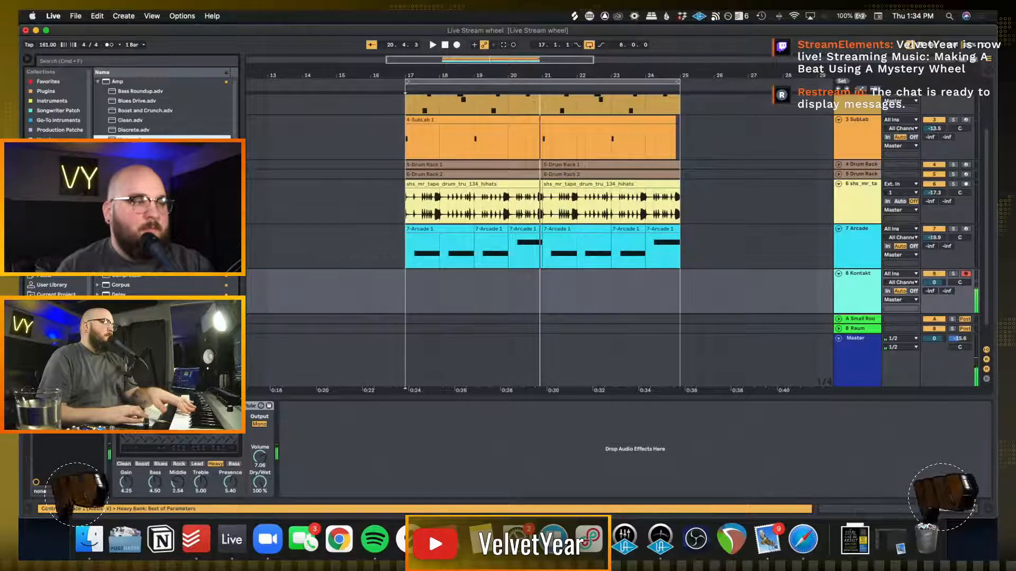
{"action": "left_click_drag", "start_coordinate": [934, 282], "coordinate": [934, 293]}
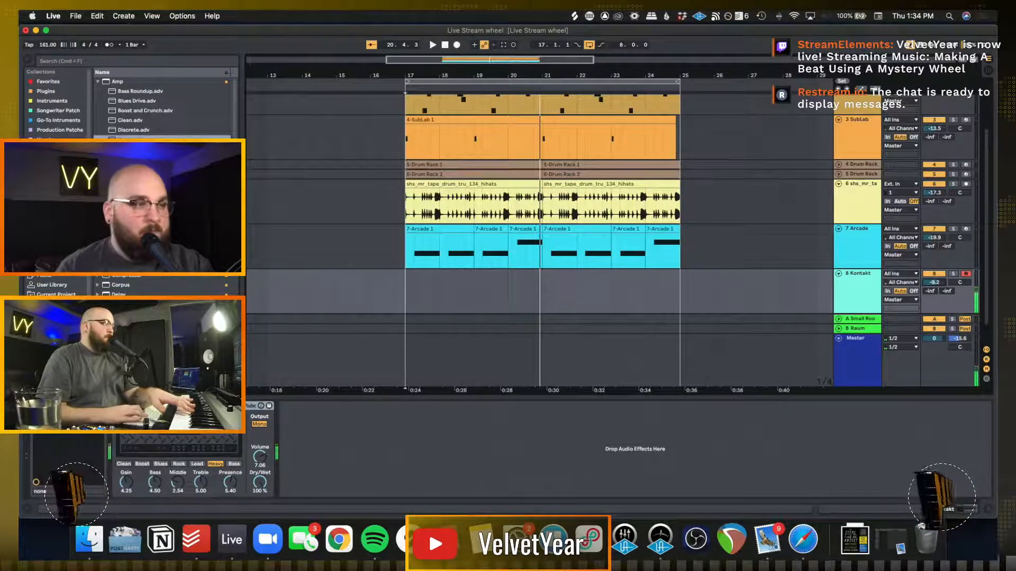
Add Erosion to the Kontakt track with frequency 10.1 kHz and amount 60.2, and set the track's send B to -7.2 dB
{"action": "double_click", "coordinate": [122, 353]}
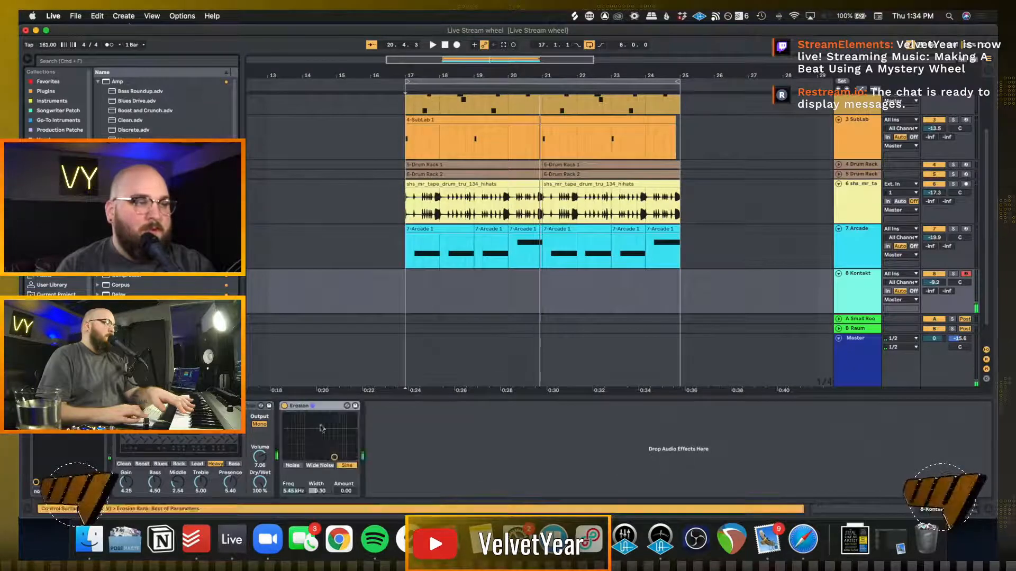
{"action": "left_click_drag", "start_coordinate": [335, 457], "coordinate": [344, 435]}
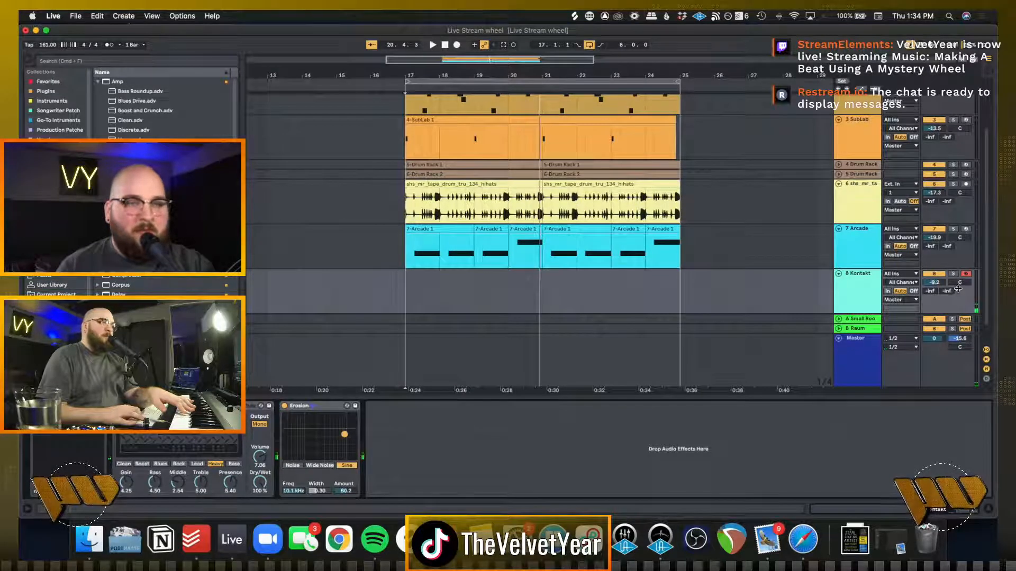
{"action": "mouse_move", "coordinate": [953, 291]}
{"action": "left_mouse_down"}
{"action": "mouse_move", "coordinate": [953, 268]}
{"action": "mouse_move", "coordinate": [951, 296]}
{"action": "left_mouse_up"}
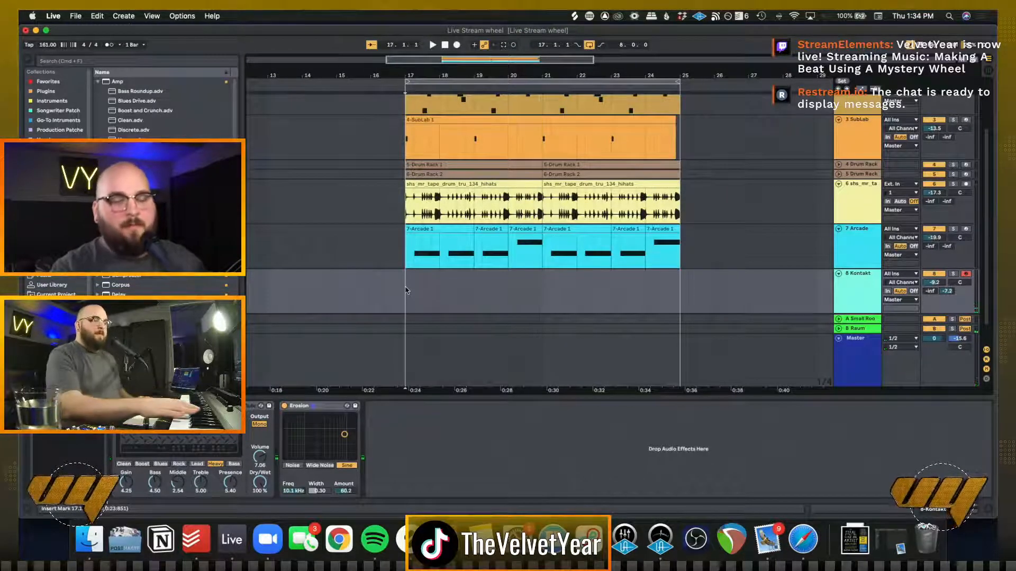
Record a flute part on the Kontakt track from bar 17 and check the recorded clip's notes
{"action": "key", "text": "space"}
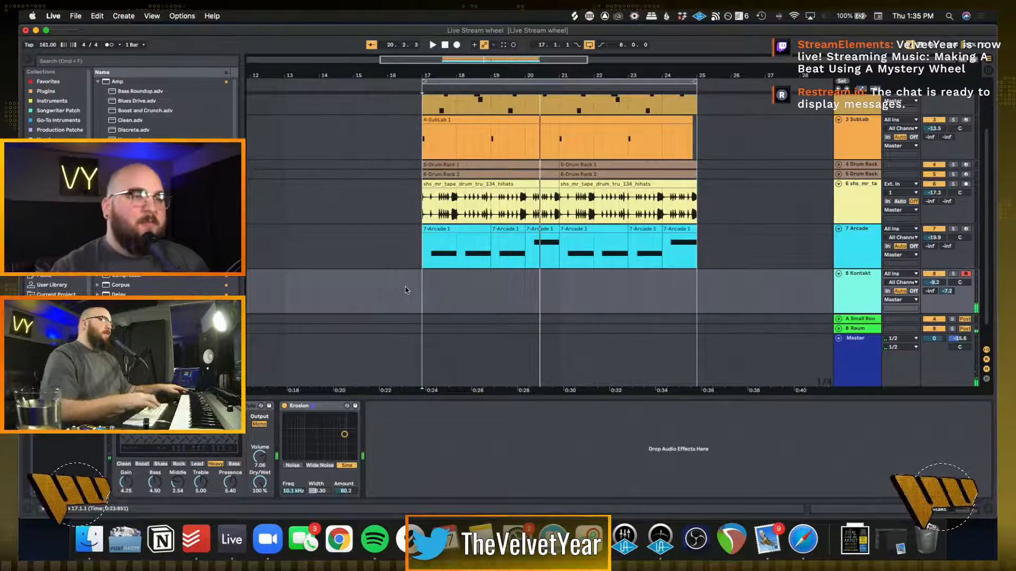
{"action": "left_click", "coordinate": [430, 288]}
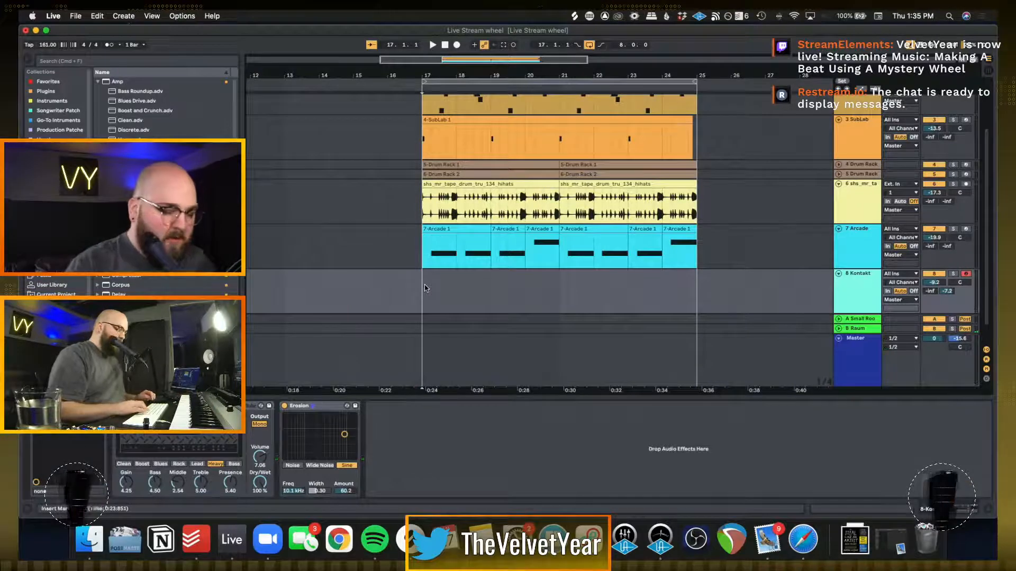
{"action": "key", "text": "F9"}
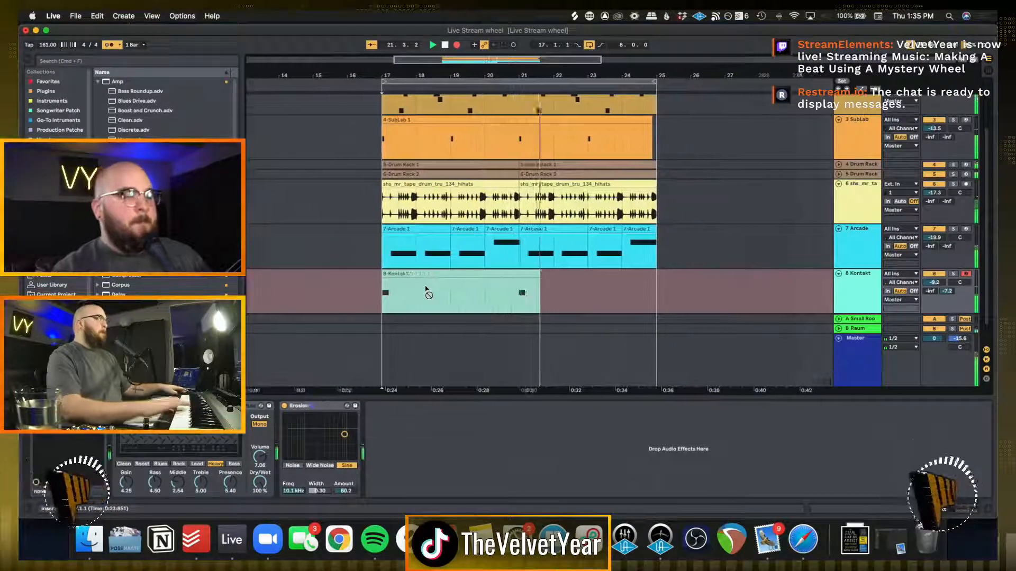
{"action": "key", "text": "space"}
{"action": "double_click", "coordinate": [425, 288]}
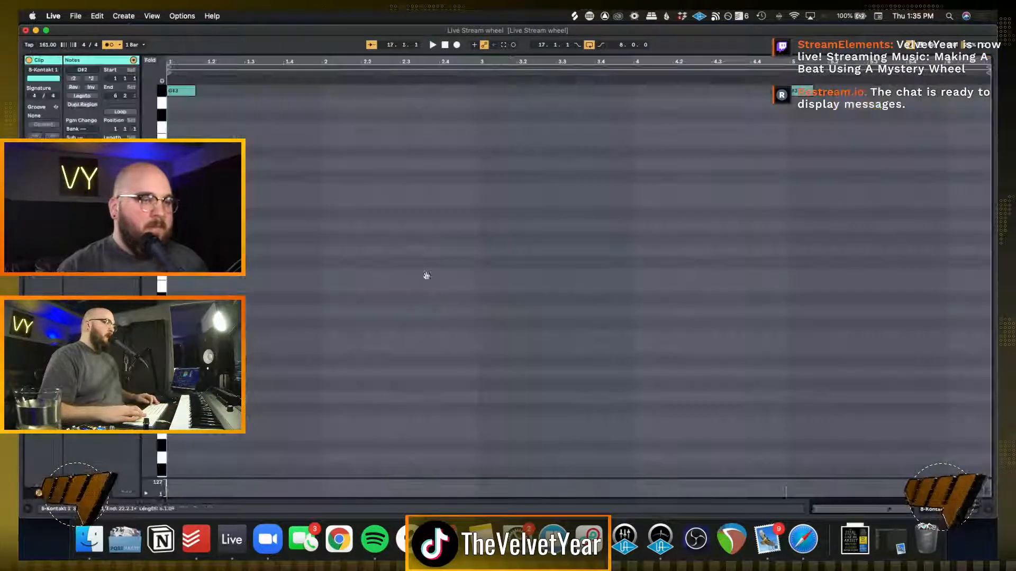
{"action": "key", "text": "shift+Tab"}
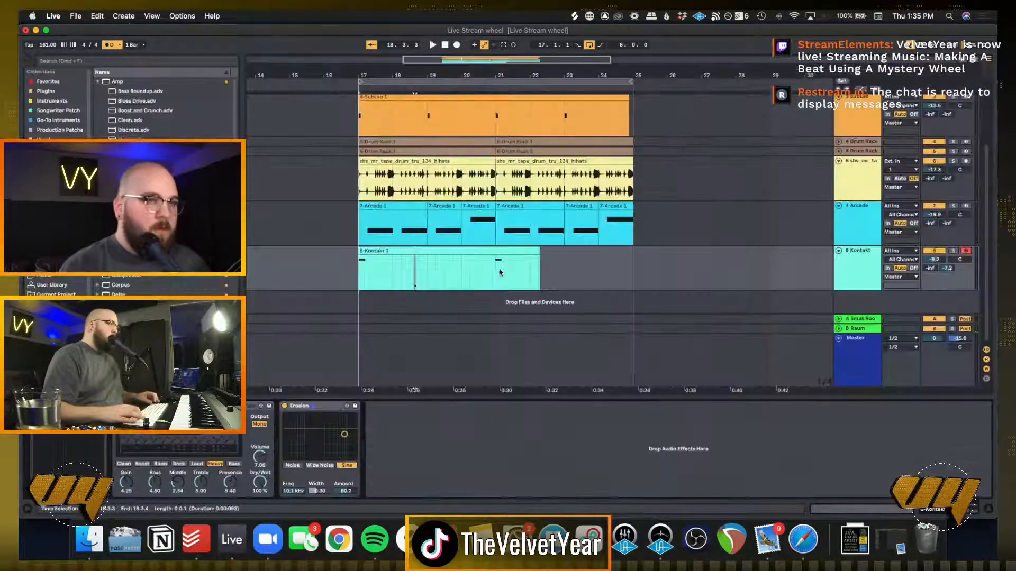
Trim the recorded Kontakt clip to a consolidated four bars ending at bar 21 and duplicate it to fill bars 21 to 25
{"action": "left_click_drag", "start_coordinate": [496, 272], "coordinate": [590, 273]}
{"action": "key", "text": "Delete"}
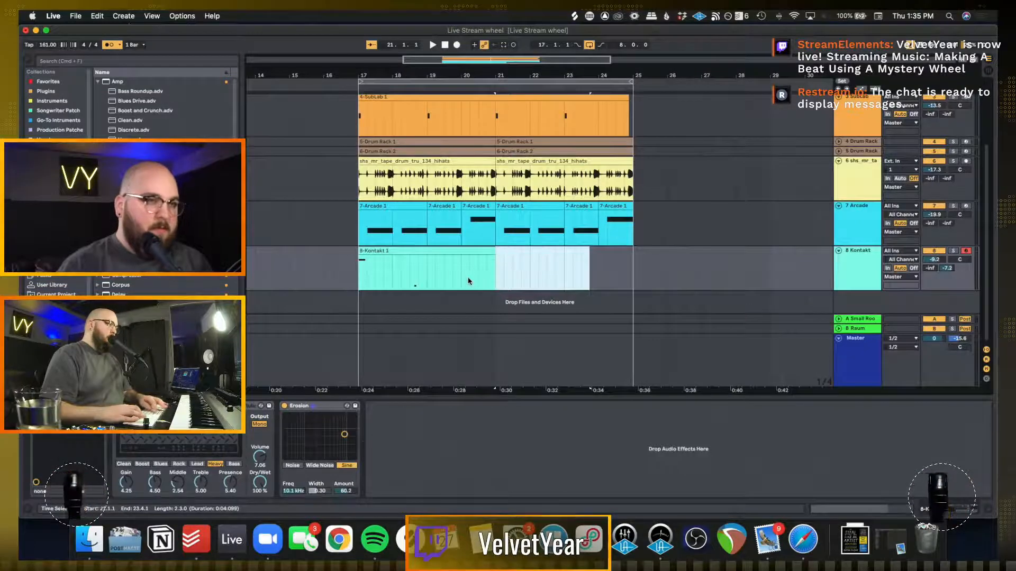
{"action": "left_click_drag", "start_coordinate": [411, 283], "coordinate": [497, 268]}
{"action": "key", "text": "super+j"}
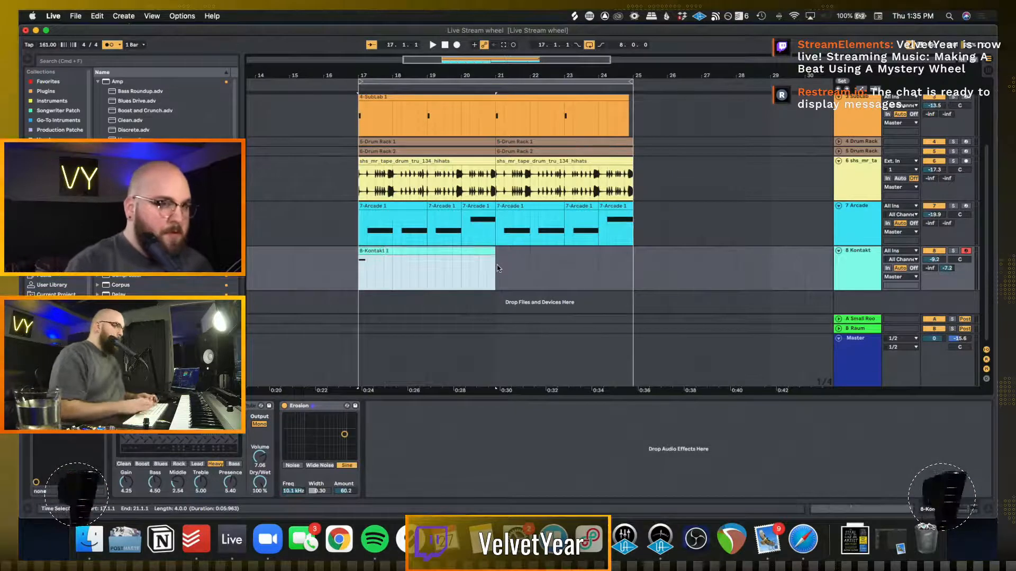
{"action": "key", "text": "super+d"}
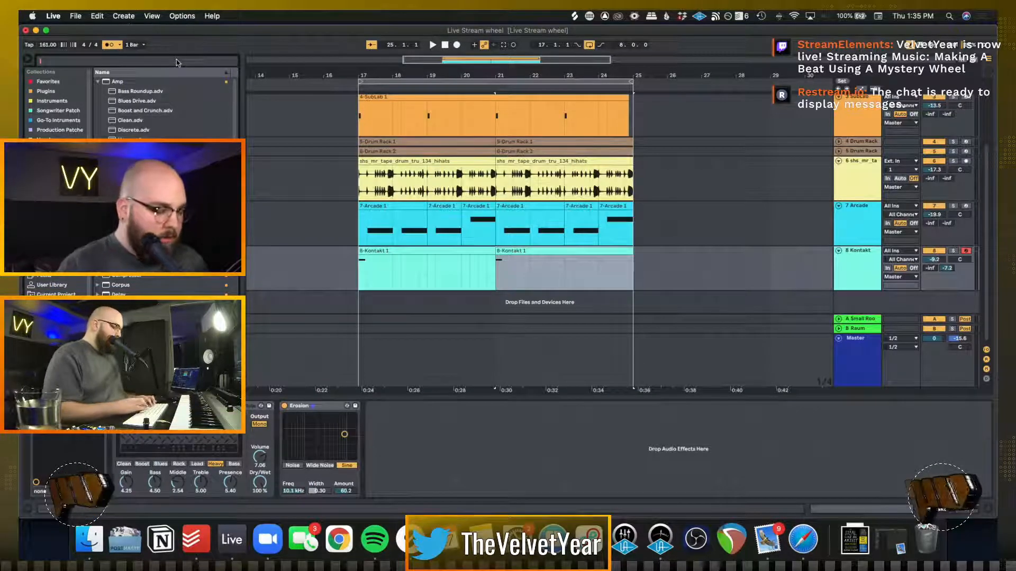
Search the browser for "halftime", load HalfTime on the Kontakt track, and try moving it ahead of the Amp
{"action": "key", "text": "super+f"}
{"action": "type", "text": "half"}
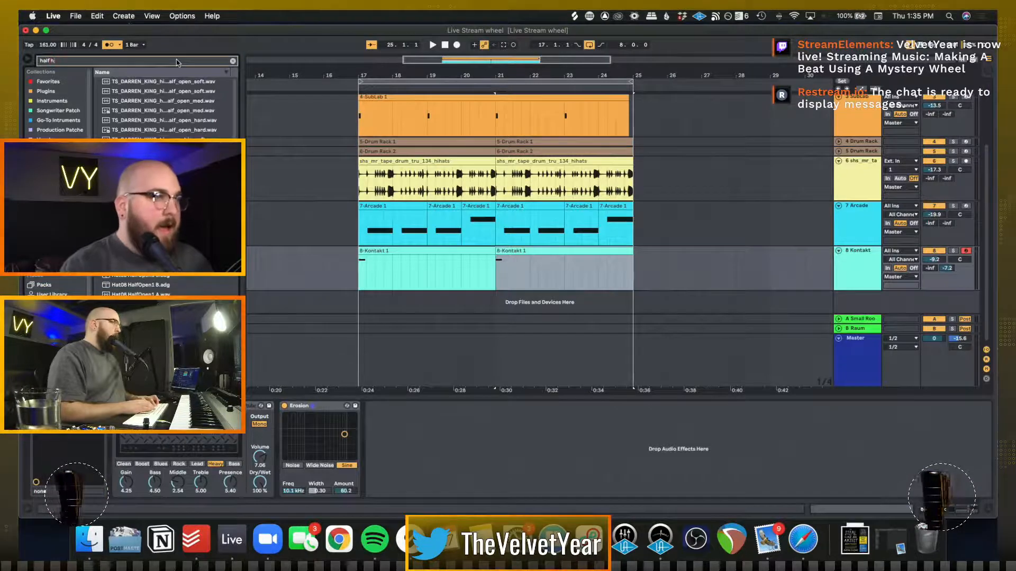
{"action": "type", "text": "time"}
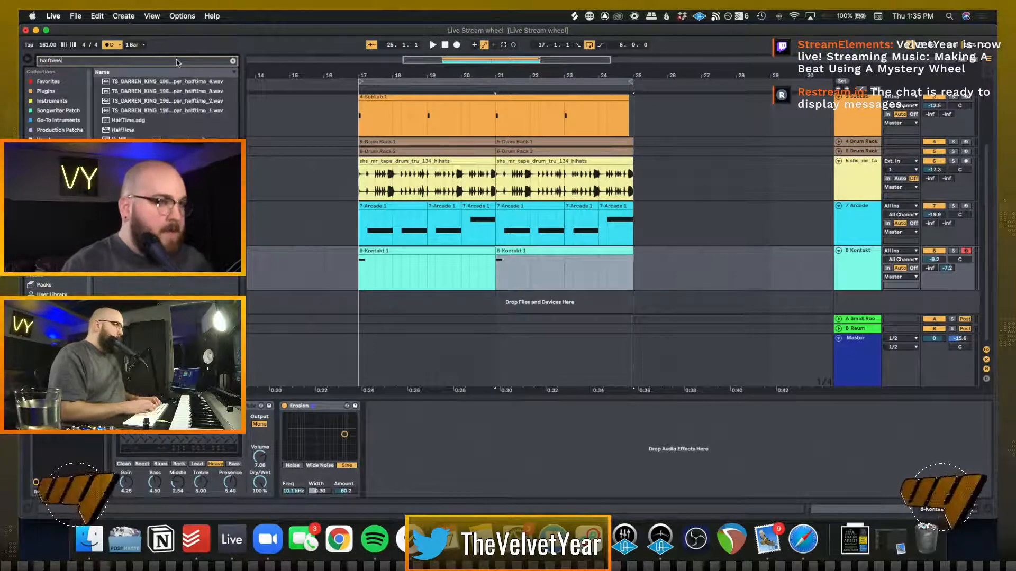
{"action": "double_click", "coordinate": [121, 130]}
{"action": "key", "text": "space"}
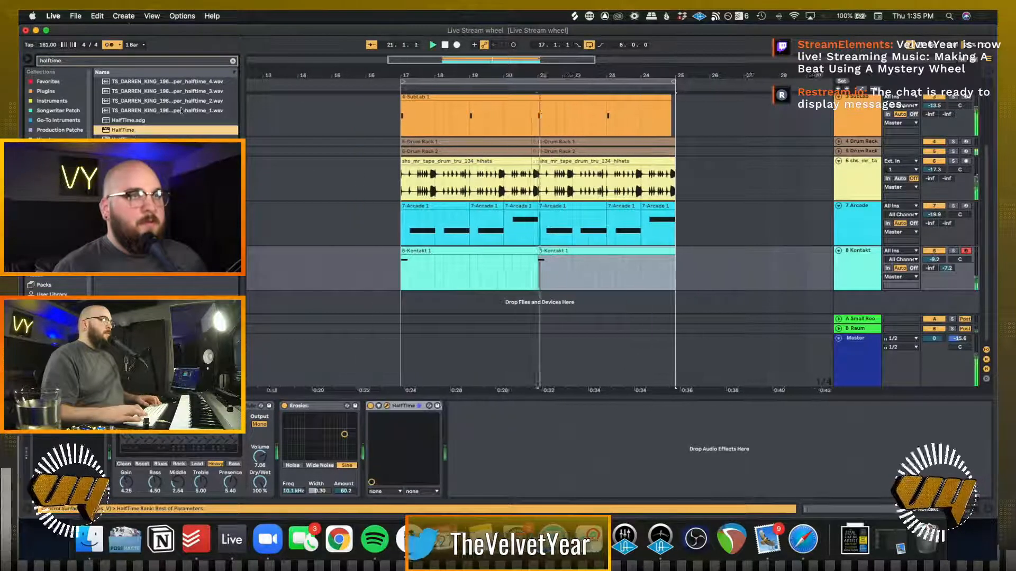
{"action": "key", "text": "space"}
{"action": "left_click_drag", "start_coordinate": [405, 406], "coordinate": [386, 411]}
Solo the Kontakt track and bypass its Erosion and Amp effects to hear HalfTime alone
{"action": "left_click", "coordinate": [953, 250]}
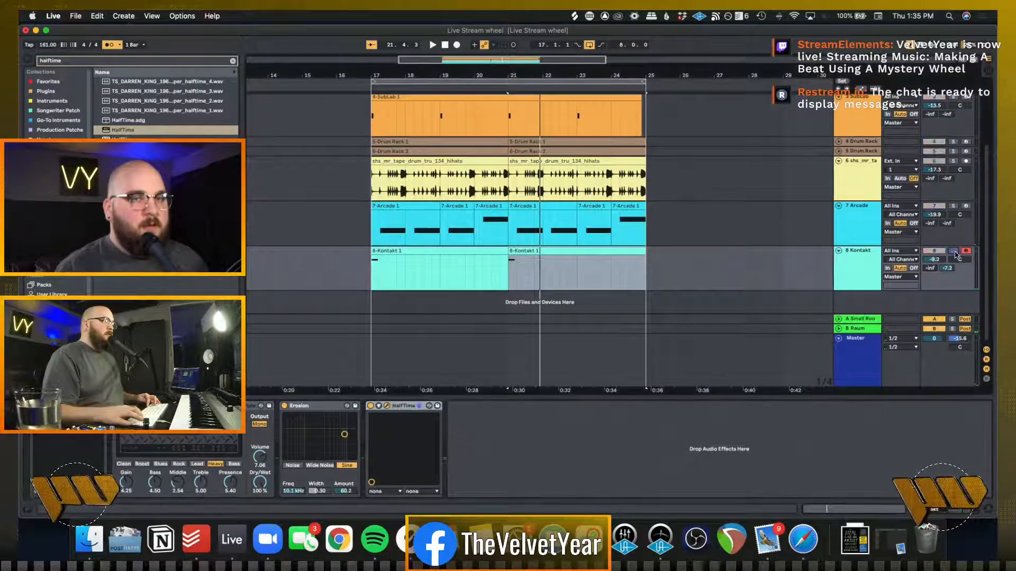
{"action": "left_click", "coordinate": [285, 407]}
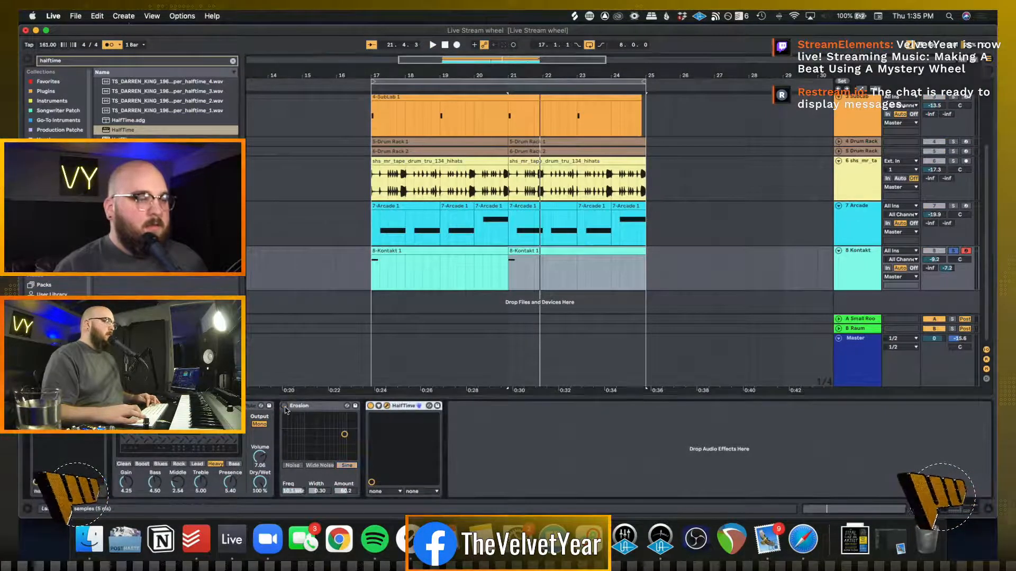
{"action": "left_click", "coordinate": [117, 406]}
{"action": "key", "text": "Delete"}
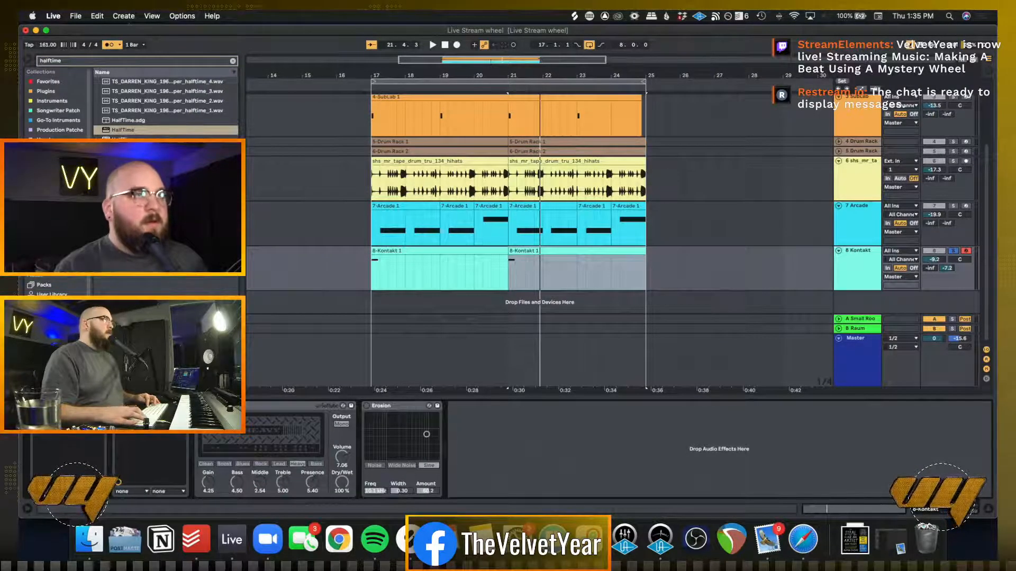
{"action": "key", "text": "super+z"}
Audition HalfTime on the soloed flute while setting its mix to 37% and its loop length to 1/2
{"action": "key", "text": "space"}
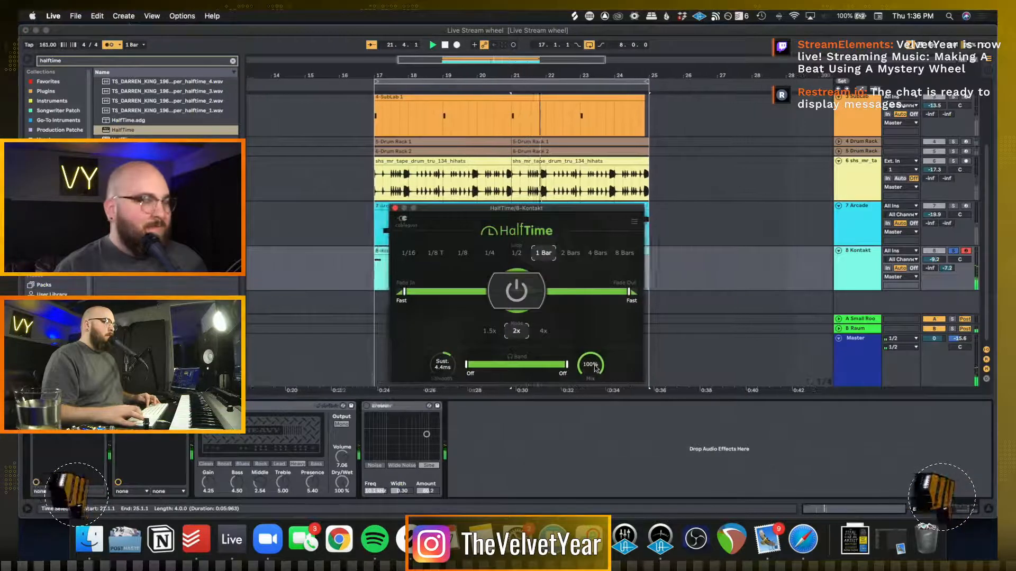
{"action": "key", "text": "space"}
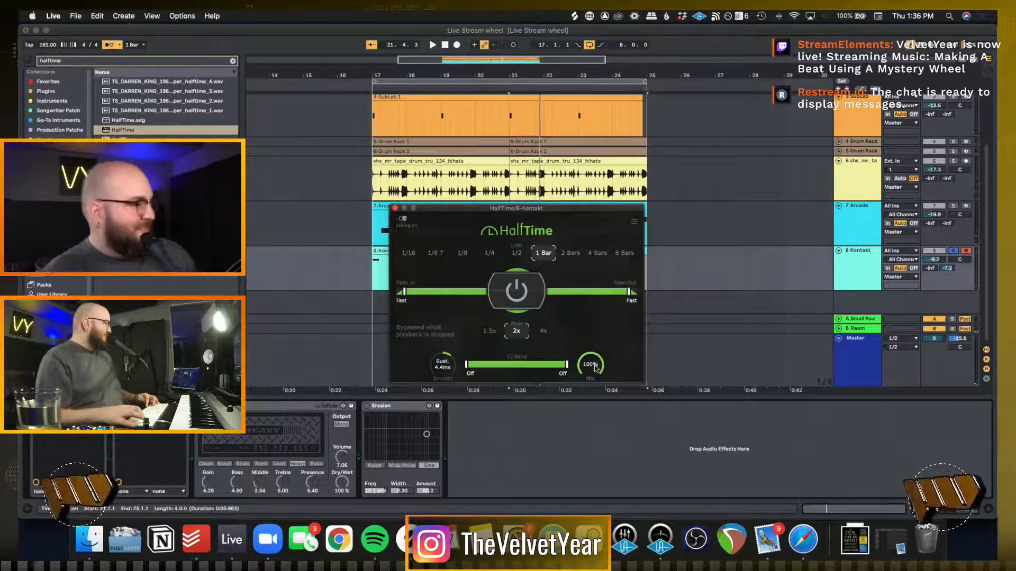
{"action": "key", "text": "space"}
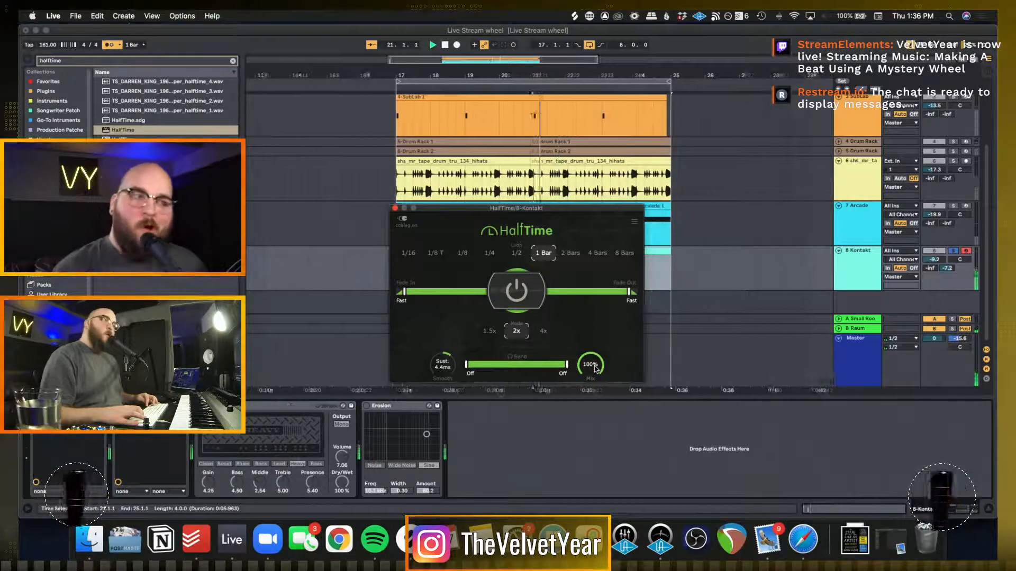
{"action": "key", "text": "space"}
{"action": "key", "text": "space"}
{"action": "left_click_drag", "start_coordinate": [593, 366], "coordinate": [595, 366]}
{"action": "key", "text": "space"}
{"action": "key", "text": "space"}
{"action": "key", "text": "space"}
{"action": "key", "text": "space"}
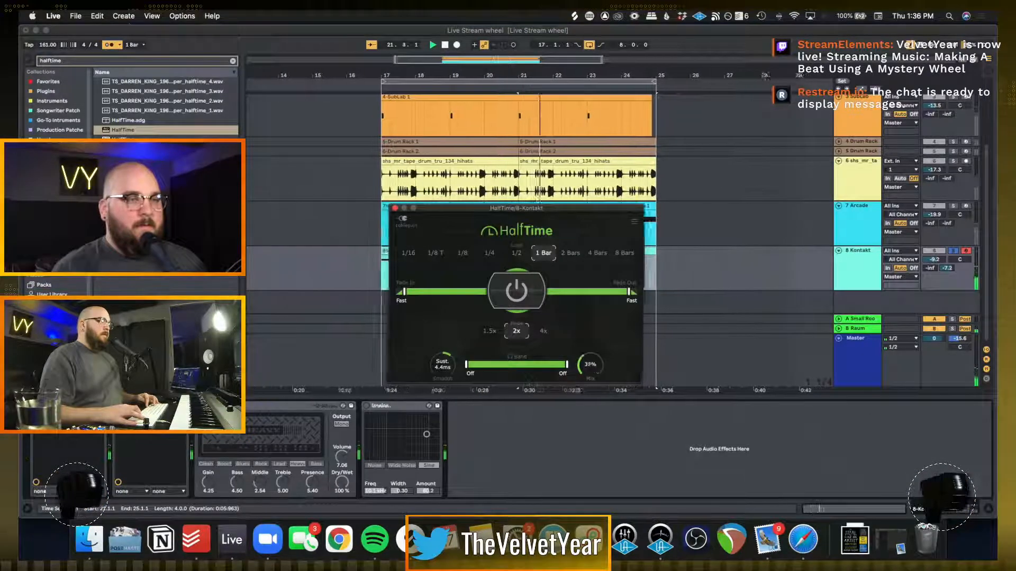
{"action": "key", "text": "space"}
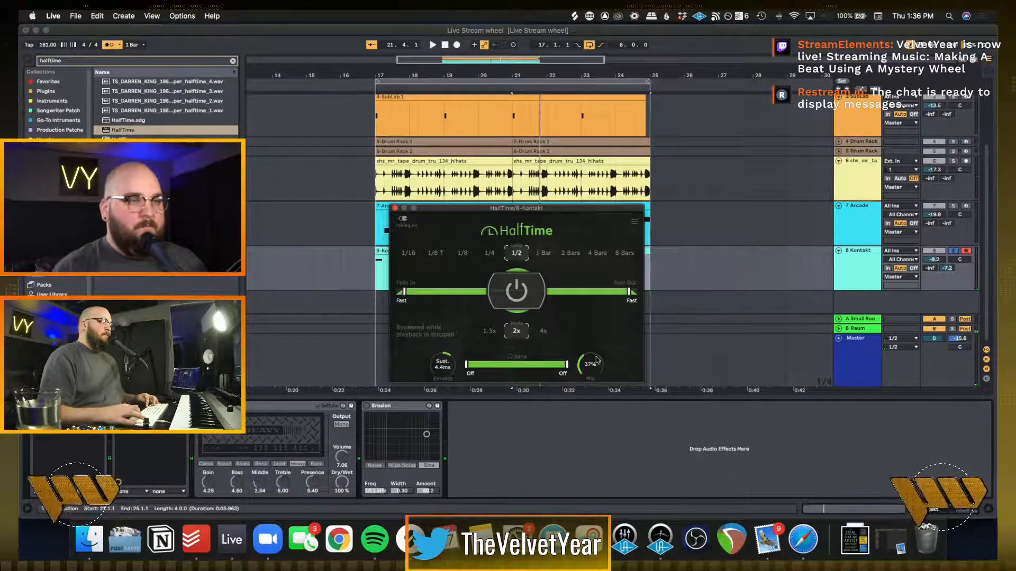
{"action": "key", "text": "space"}
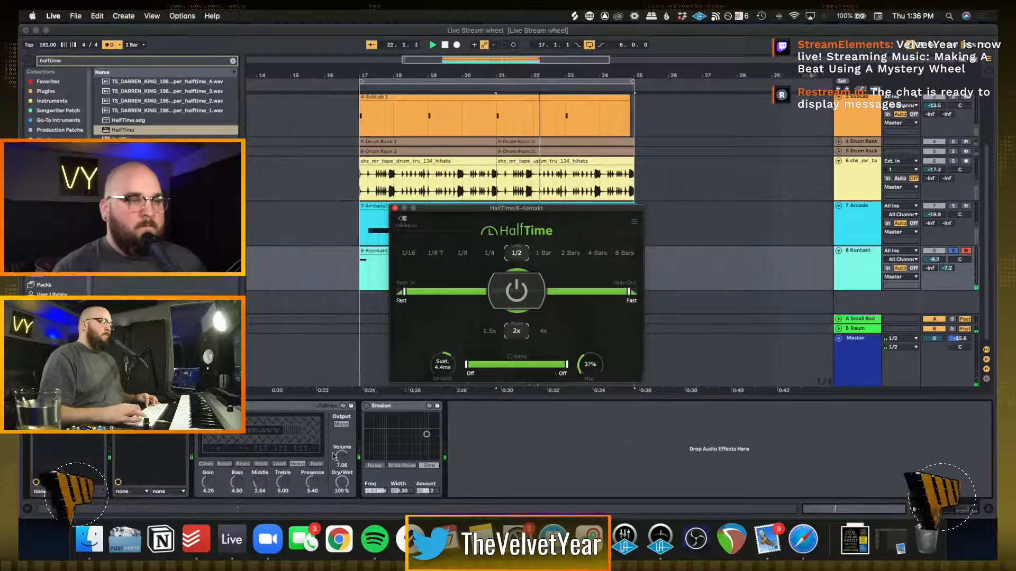
Turn Erosion back on, close the HalfTime window, and unsolo the Kontakt track
{"action": "left_click", "coordinate": [368, 407]}
{"action": "key", "text": "space"}
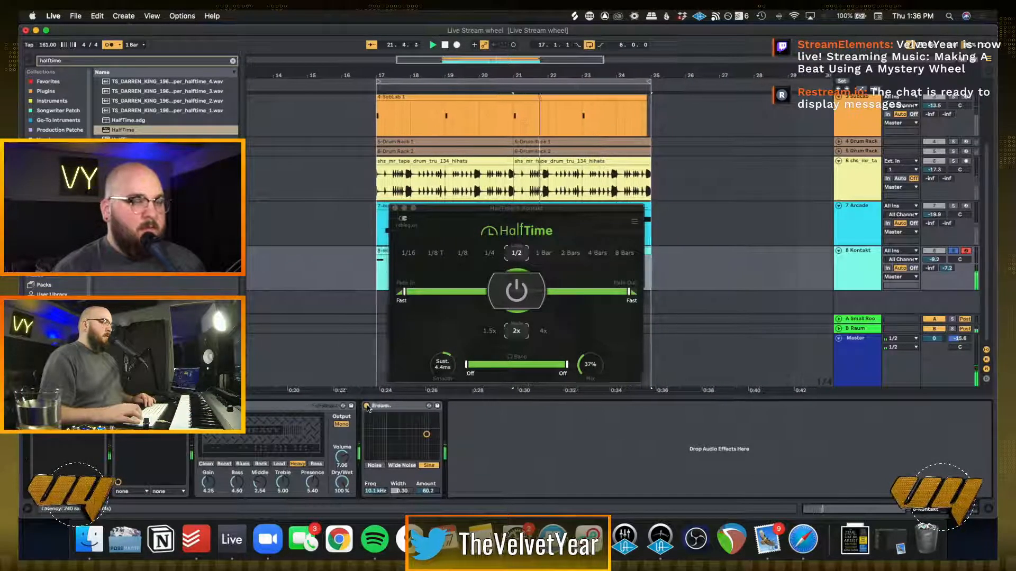
{"action": "left_click", "coordinate": [395, 208]}
{"action": "key", "text": "space"}
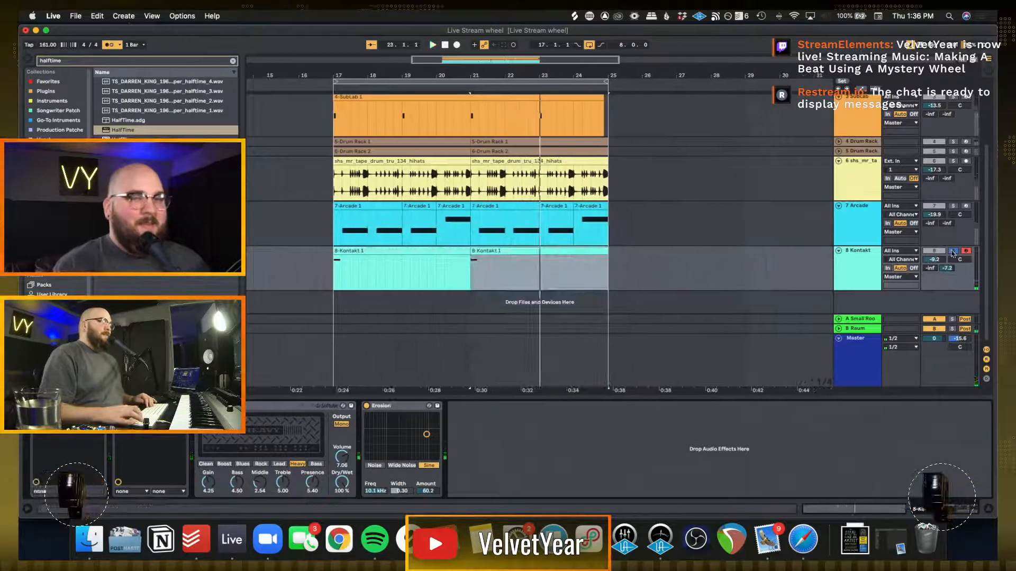
{"action": "left_click", "coordinate": [952, 251]}
Lower the Kontakt track's volume to -12.6 dB, replay the loop in context, and remove HalfTime from the track
{"action": "left_click_drag", "start_coordinate": [938, 260], "coordinate": [938, 266]}
{"action": "key", "text": "space"}
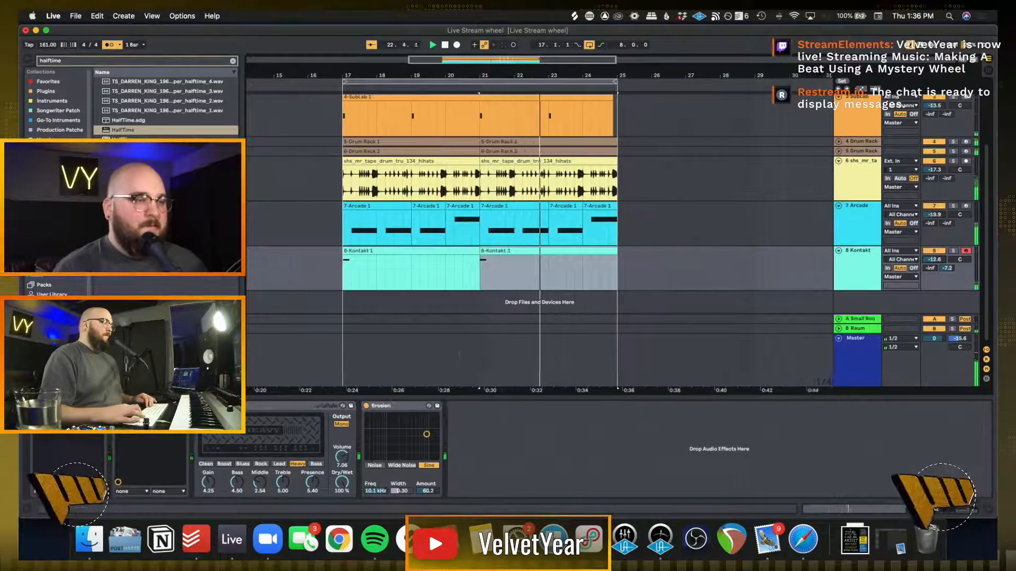
{"action": "key", "text": "space"}
{"action": "key", "text": "space"}
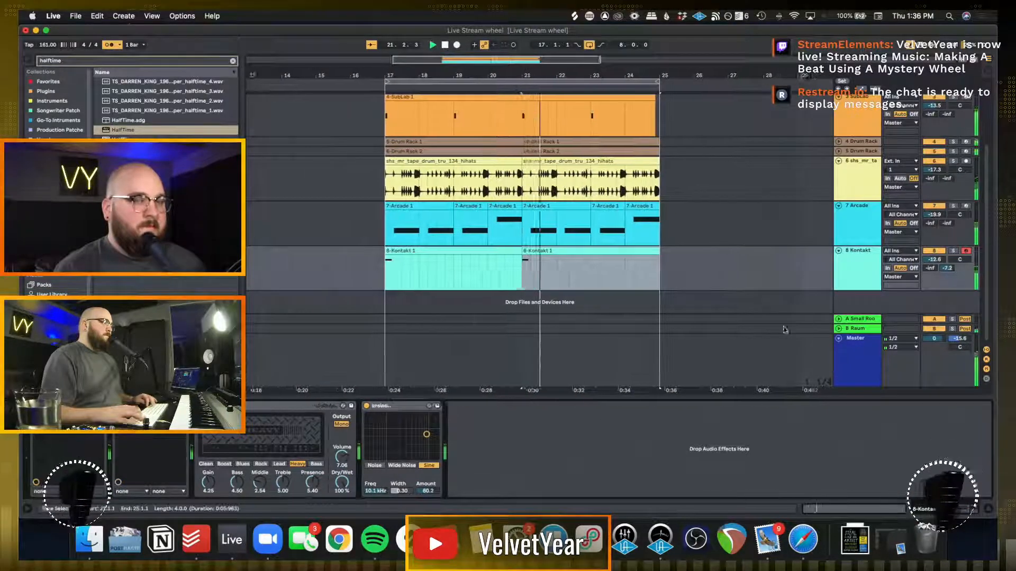
{"action": "key", "text": "space"}
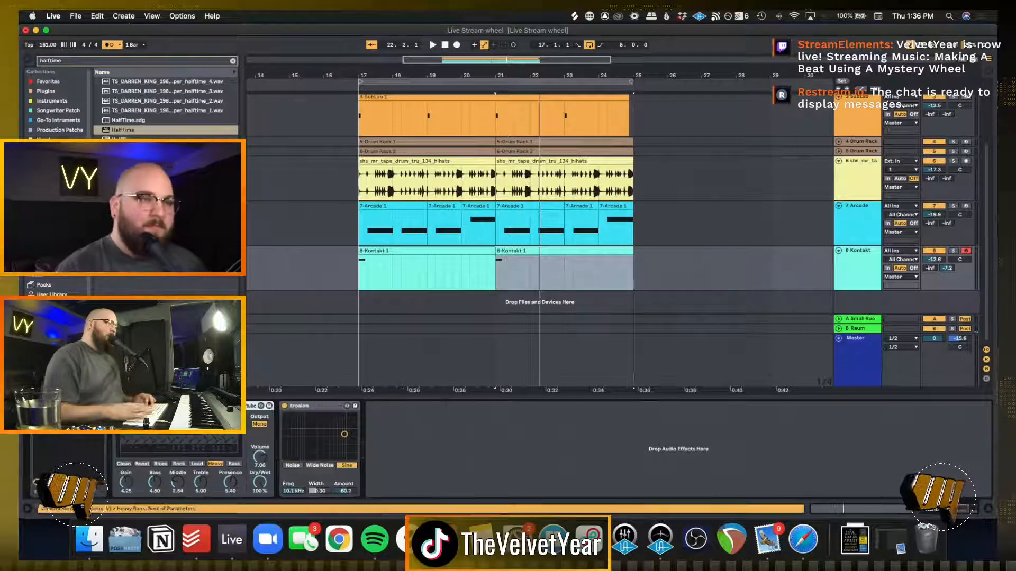
Lower the Kontakt track's volume to -15.1 dB while the loop plays, and check the first Kontakt clip's notes
{"action": "key", "text": "space"}
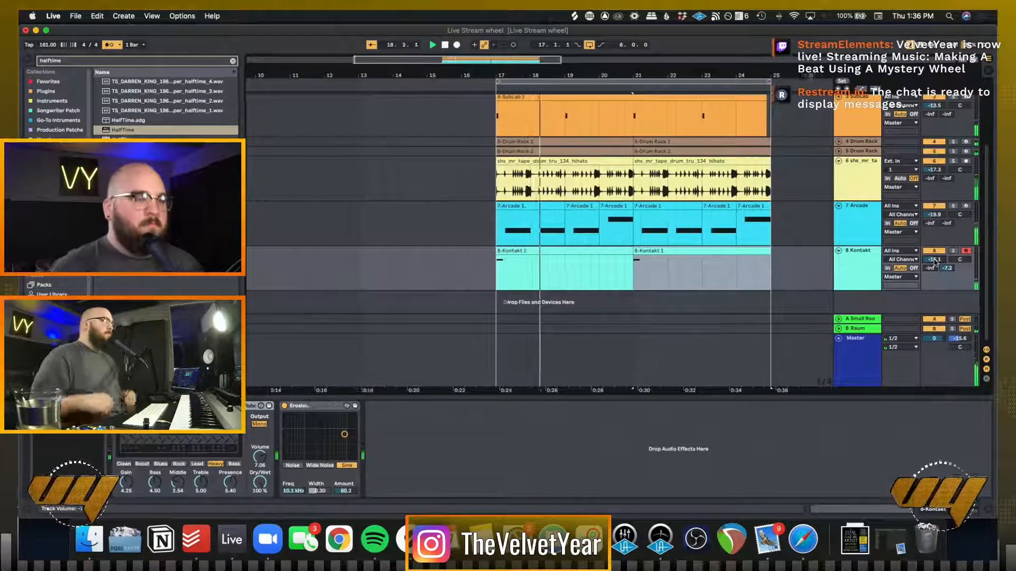
{"action": "left_click", "coordinate": [514, 251]}
{"action": "double_click", "coordinate": [514, 250]}
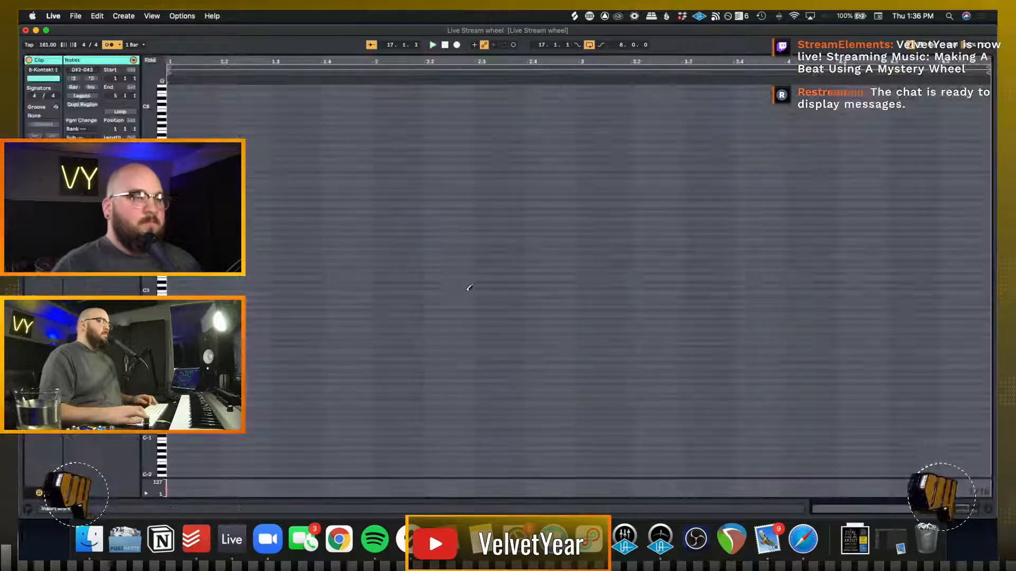
{"action": "double_click", "coordinate": [467, 290]}
{"action": "key", "text": "space"}
{"action": "key", "text": "shift+Tab"}
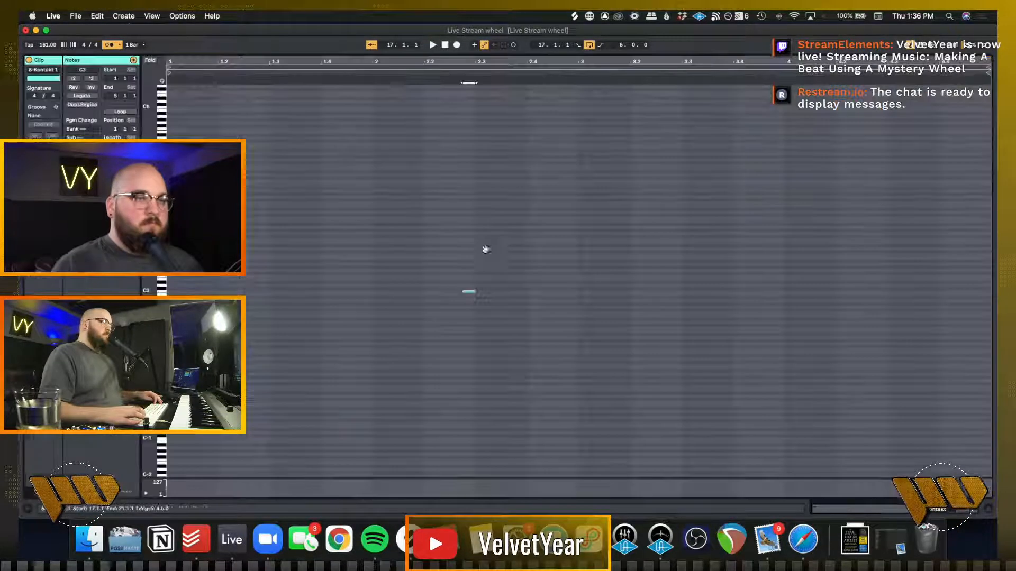
Delete the stray note from the first Kontakt clip and quantize all of its remaining notes
{"action": "double_click", "coordinate": [490, 259]}
{"action": "key", "text": "Delete"}
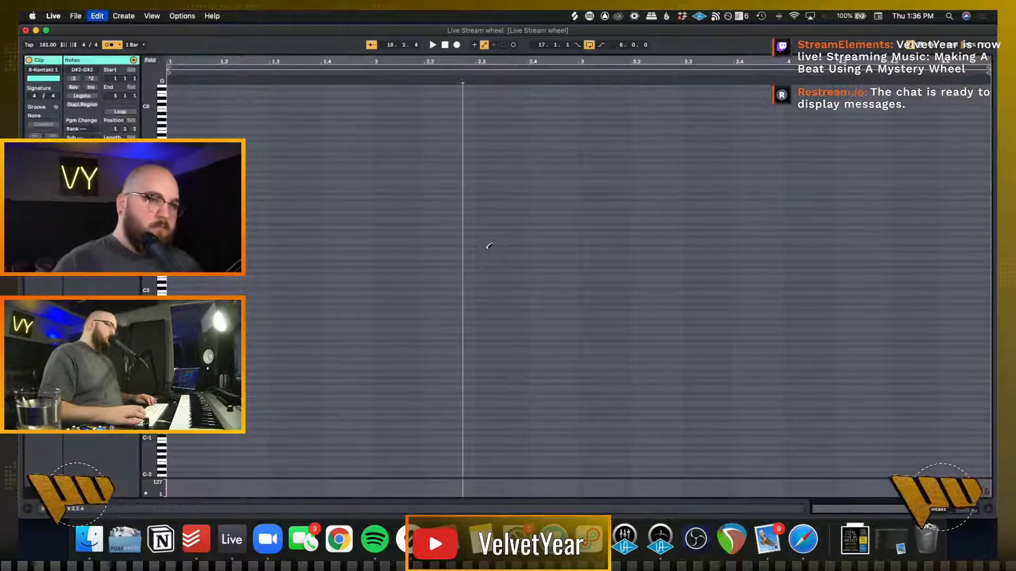
{"action": "key", "text": "b"}
{"action": "left_click", "coordinate": [386, 293]}
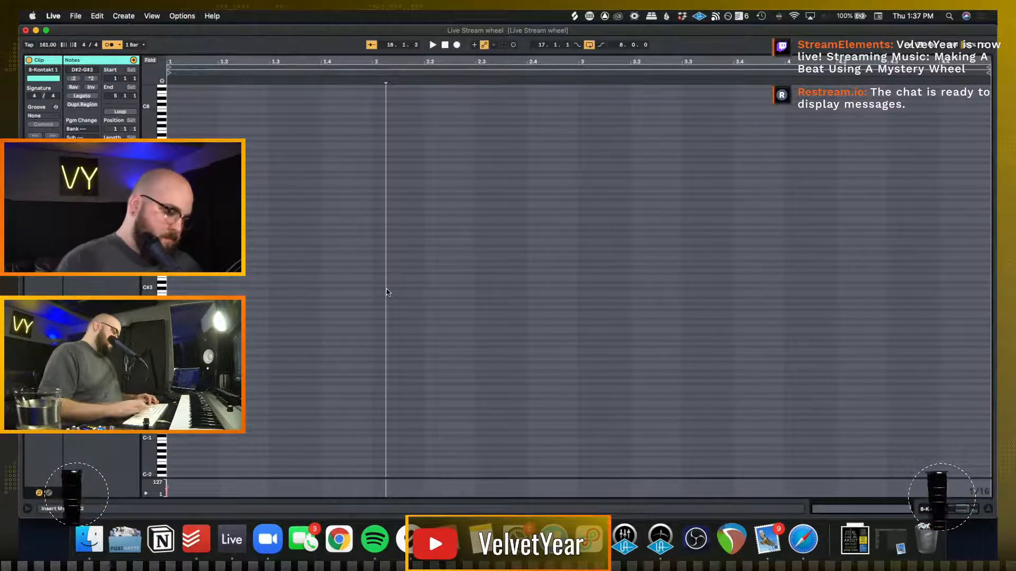
{"action": "key", "text": "super+a"}
{"action": "key", "text": "super+u"}
{"action": "key", "text": "shift+Tab"}
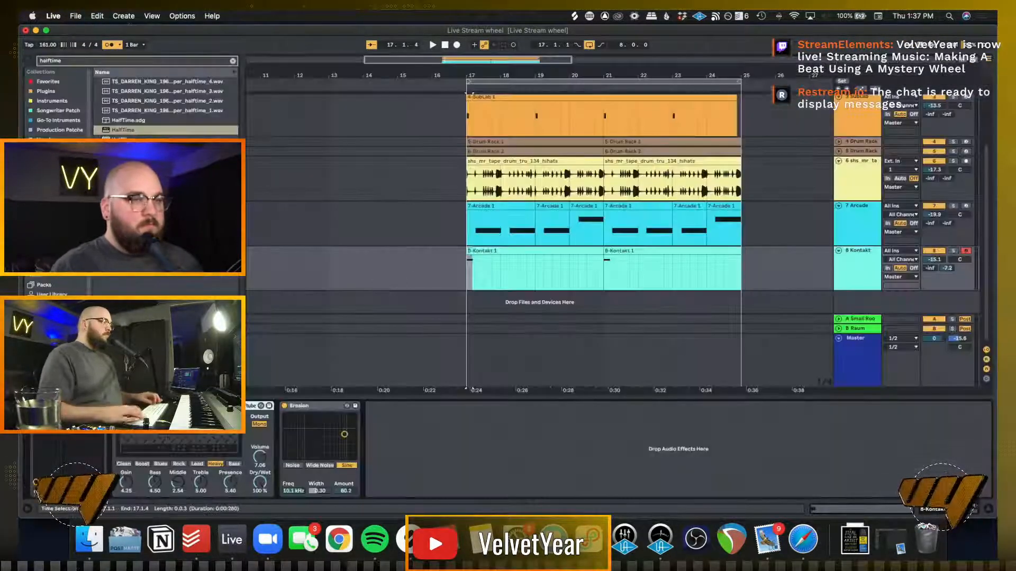
Duplicate the cleaned-up first Kontakt clip over the second one and play the loop from bar 17
{"action": "left_click", "coordinate": [481, 251]}
{"action": "key", "text": "super+d"}
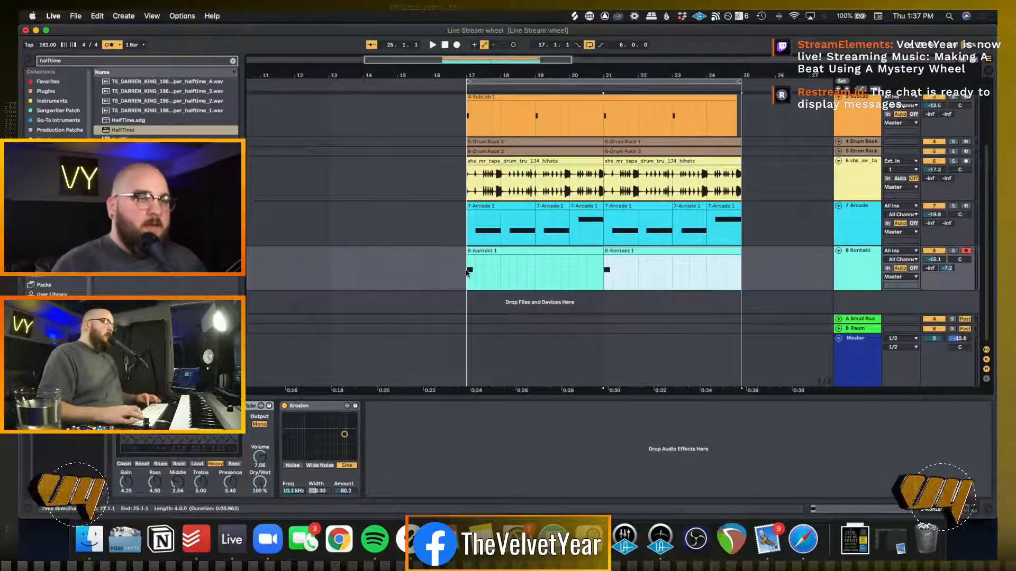
{"action": "left_click", "coordinate": [468, 273]}
{"action": "key", "text": "space"}
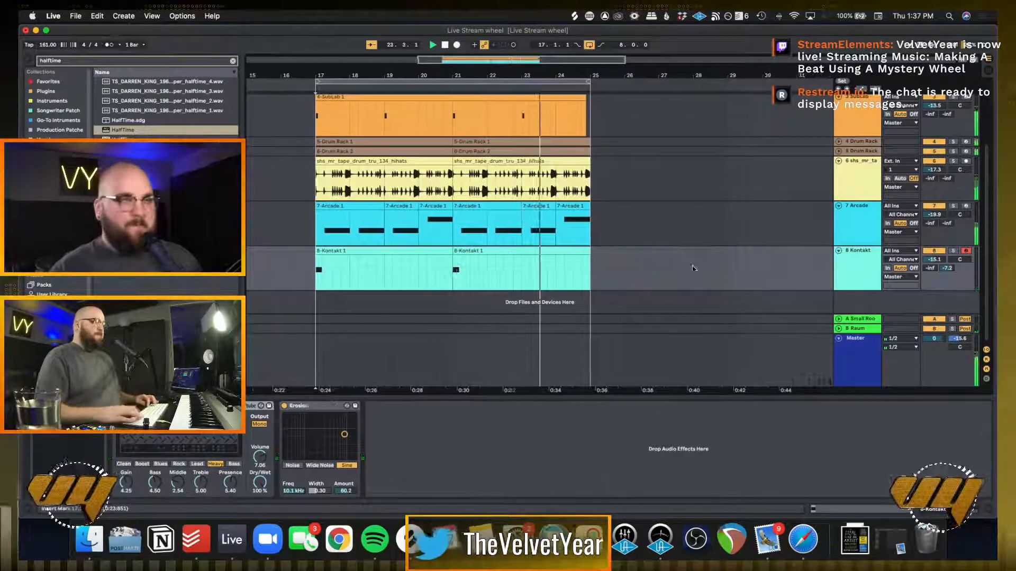
{"action": "left_click", "coordinate": [712, 235]}
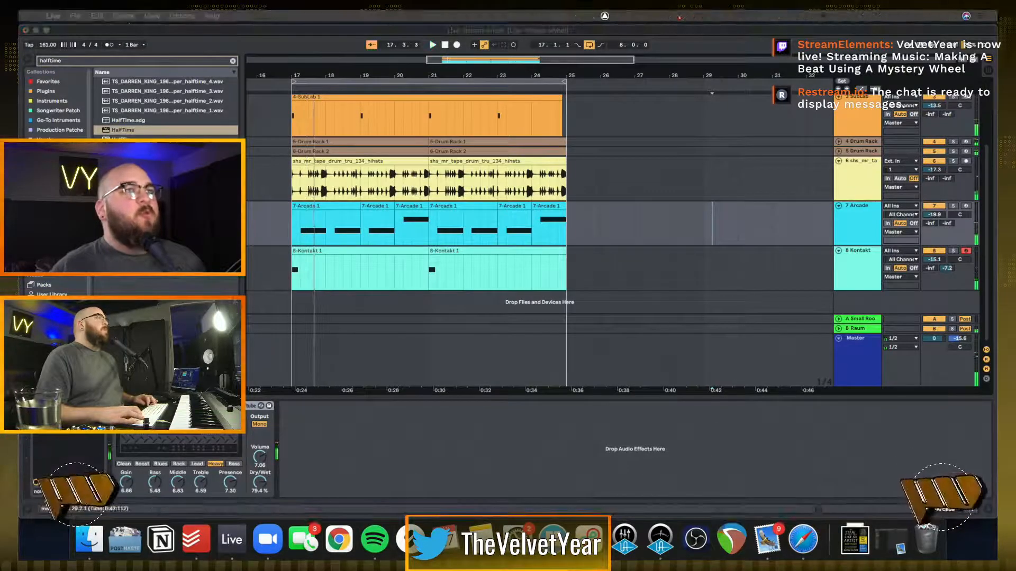
{"action": "key", "text": "space"}
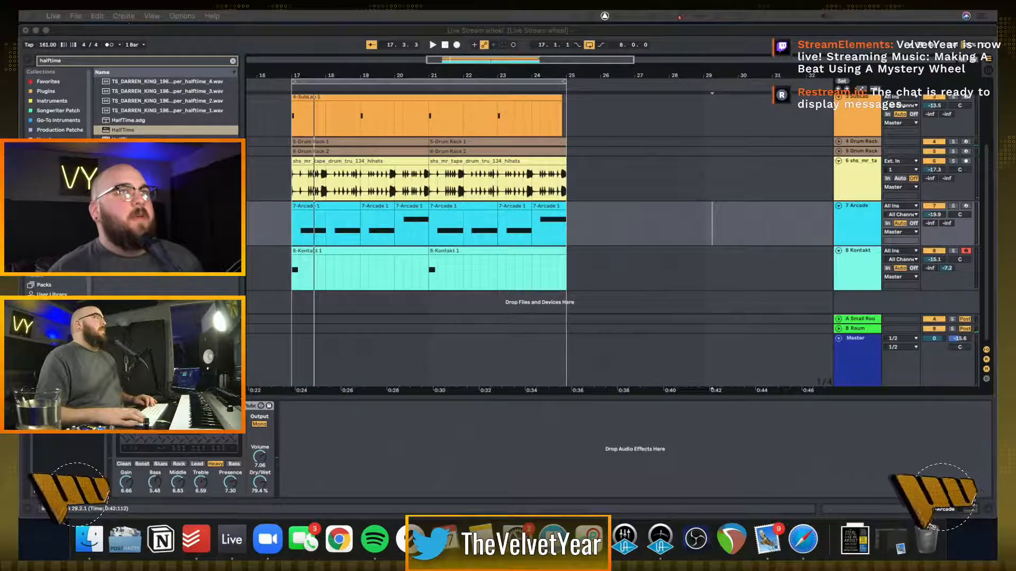
Switch to Safari, spin the Picker Wheel for a new sound descriptor, and return to Ableton Live
{"action": "left_click_drag", "start_coordinate": [651, 556], "coordinate": [760, 40]}
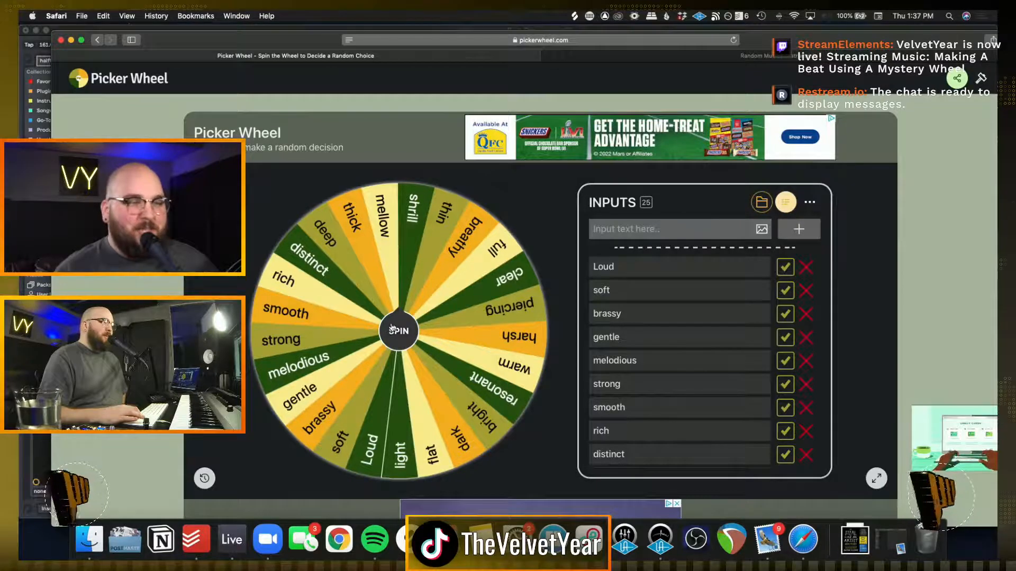
{"action": "left_click", "coordinate": [392, 329]}
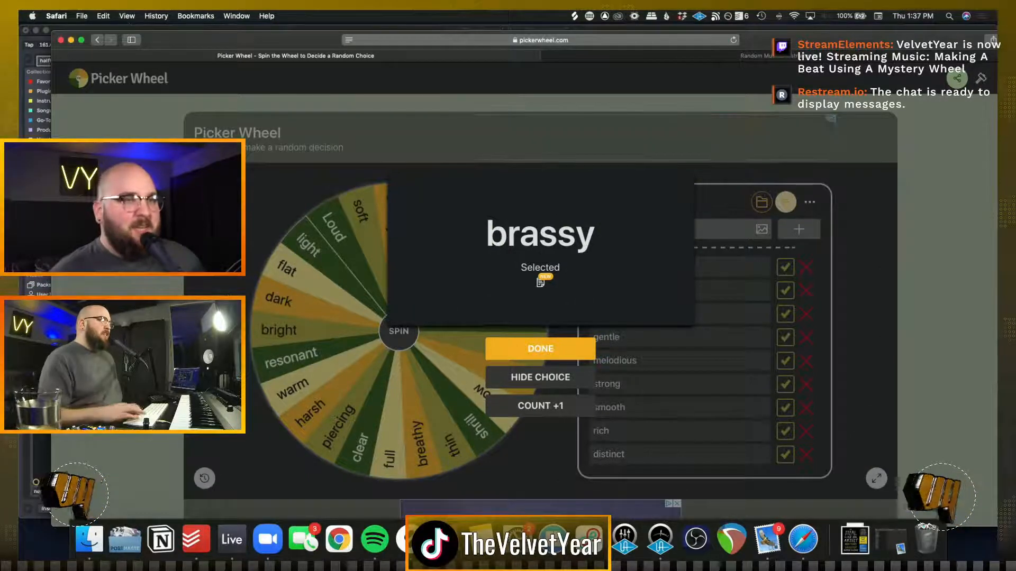
{"action": "left_click_drag", "start_coordinate": [185, 46], "coordinate": [185, 10]}
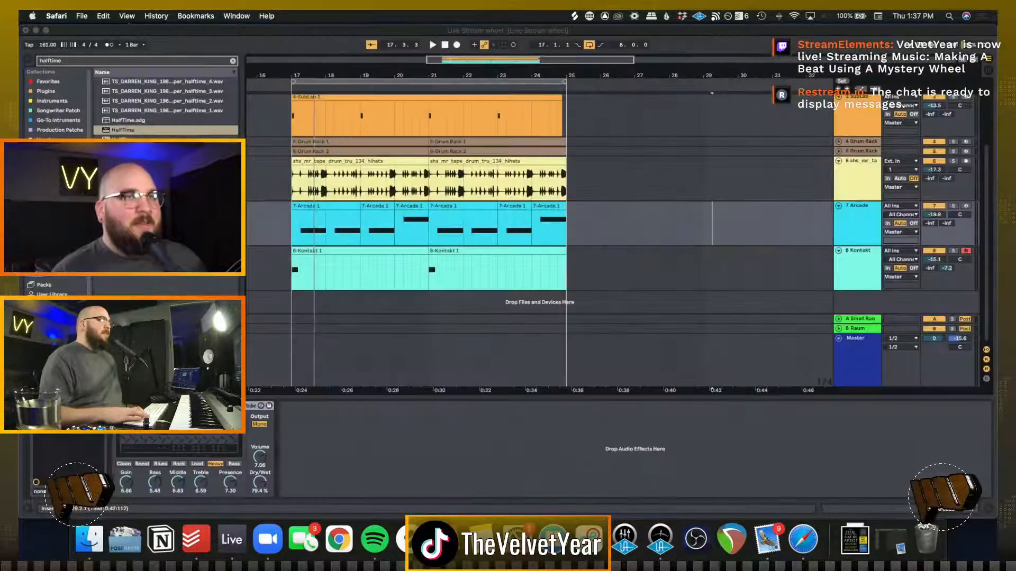
{"action": "left_click", "coordinate": [290, 302]}
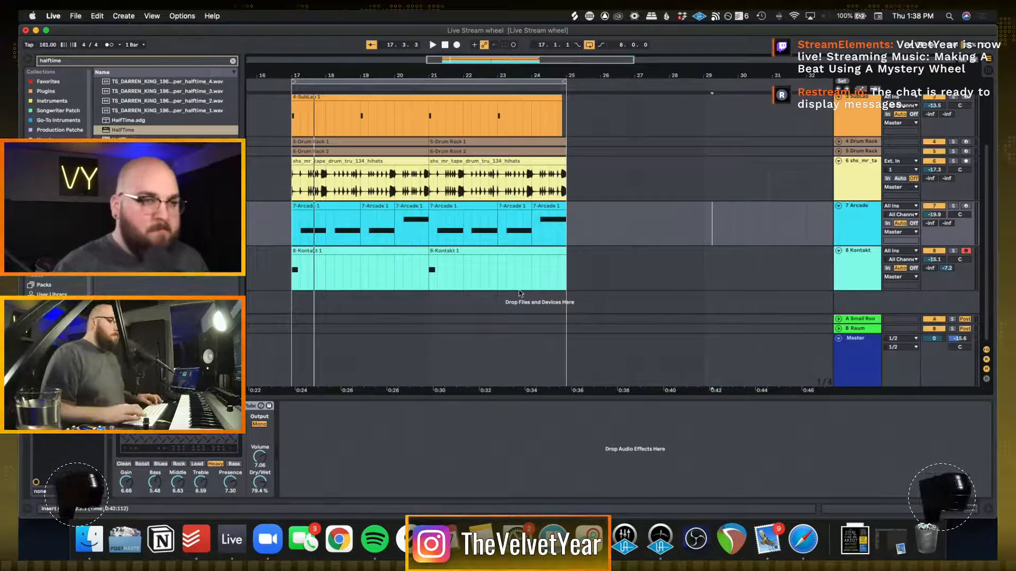
Add an audio track below the Kontakt track, arm it for recording, and set its monitoring to Off
{"action": "left_click", "coordinate": [591, 289]}
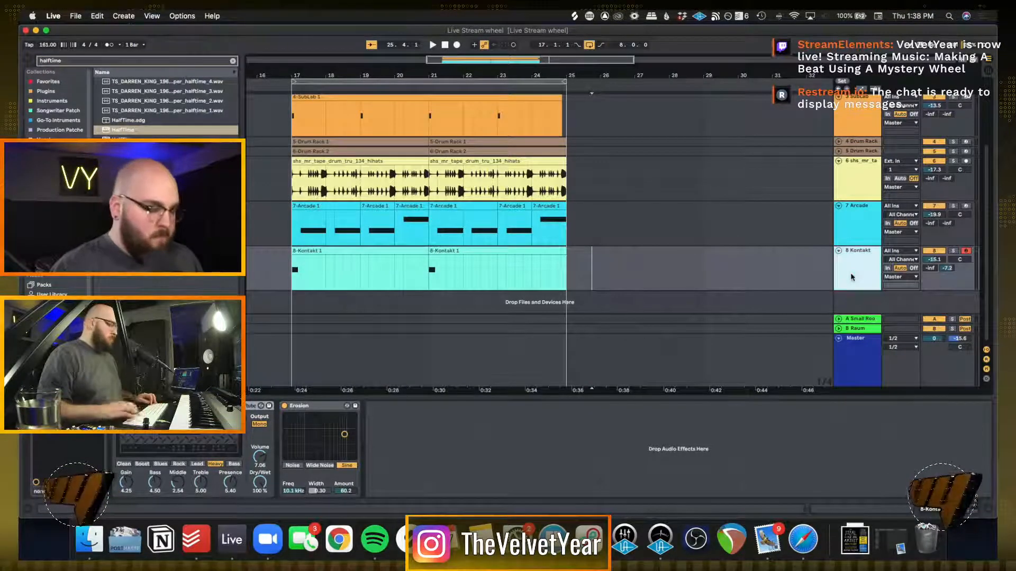
{"action": "key", "text": "super+t"}
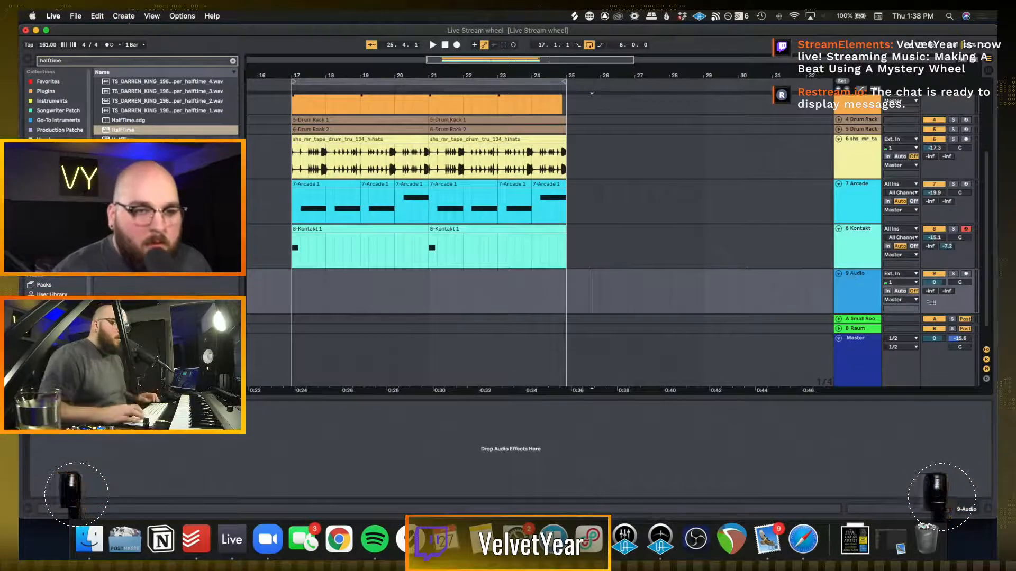
{"action": "left_click", "coordinate": [901, 291]}
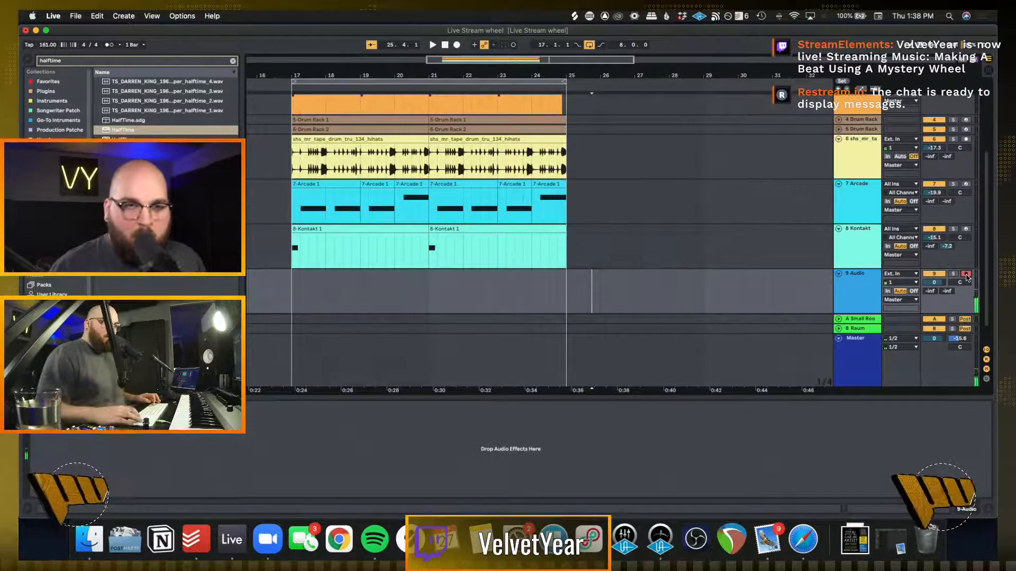
{"action": "left_click", "coordinate": [914, 291]}
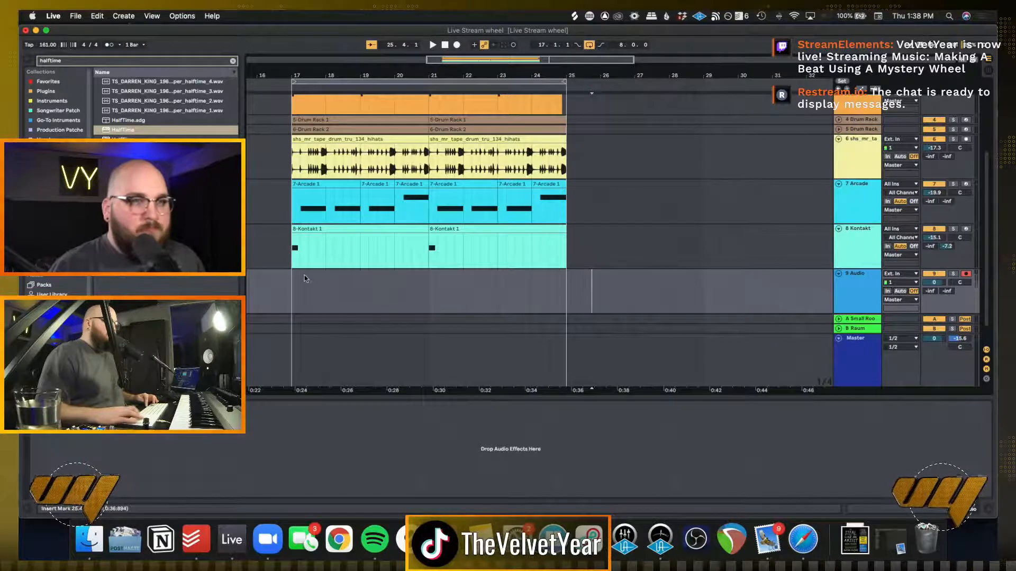
Record an external-input take on the new audio track across the eight-bar loop from bar 17, and play it back
{"action": "left_click", "coordinate": [295, 292]}
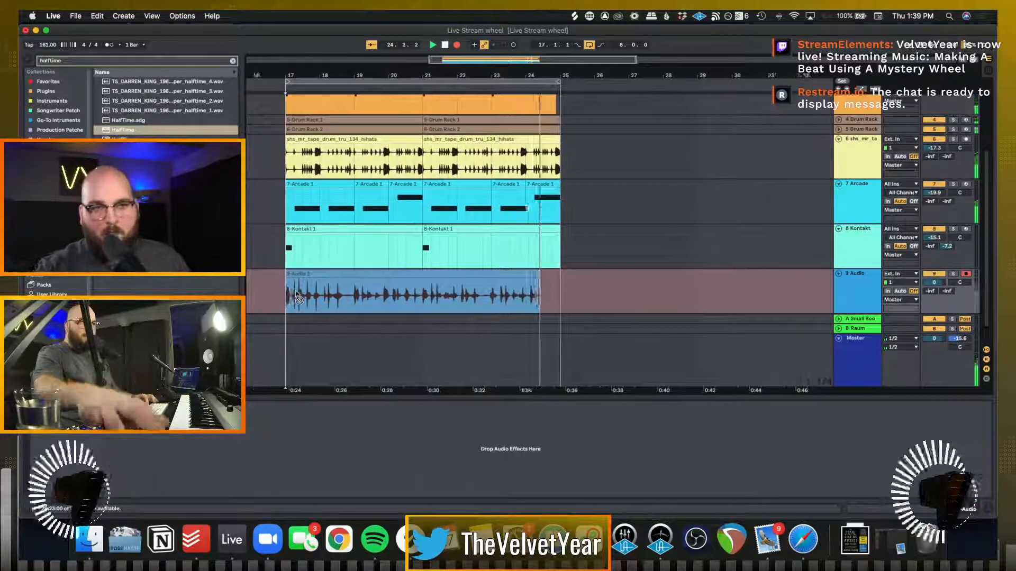
{"action": "key", "text": "space"}
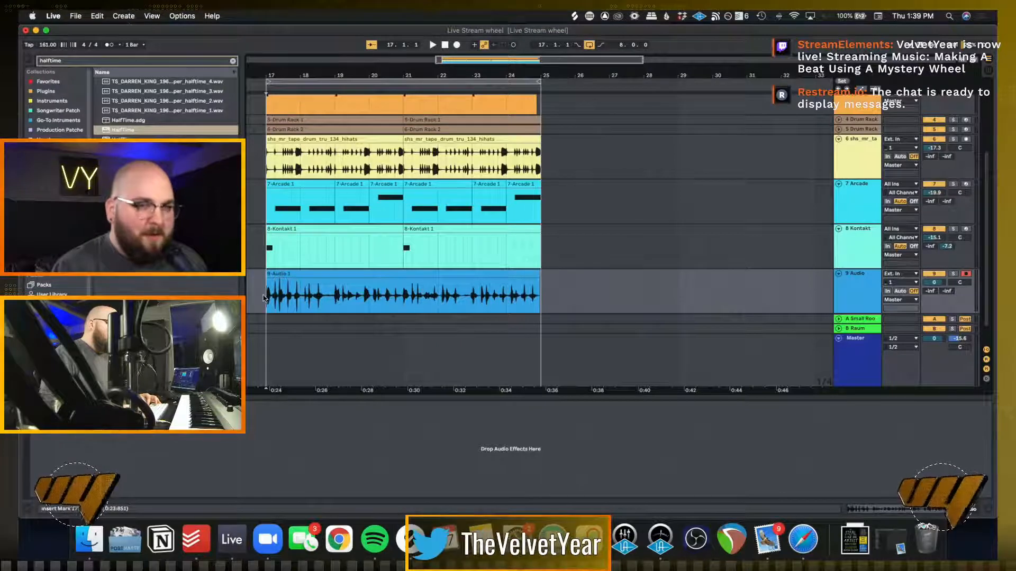
{"action": "scroll", "coordinate": [268, 304], "scroll_direction": "left", "scroll_amount": 5}
{"action": "key", "text": "space"}
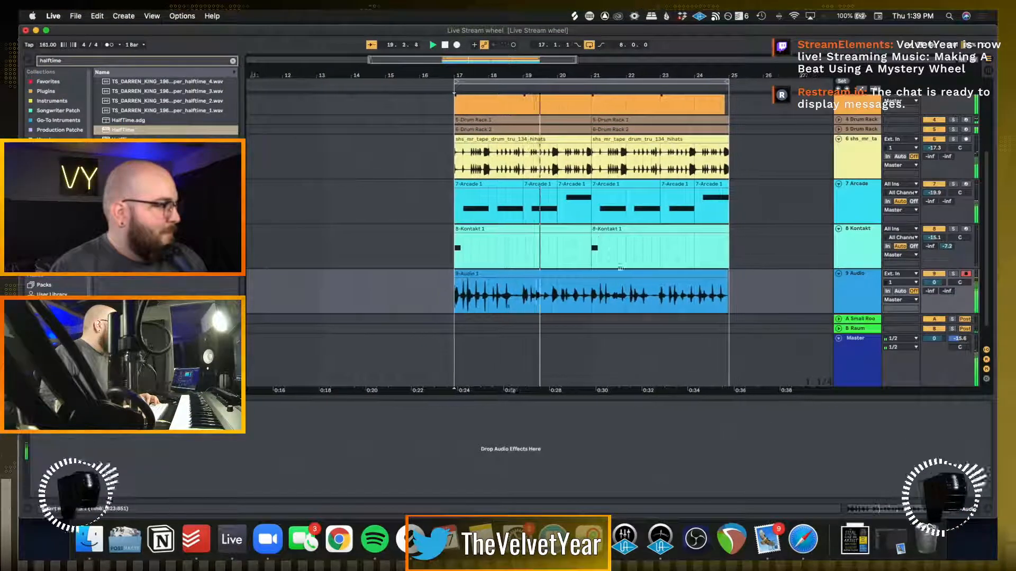
{"action": "key", "text": "space"}
Solo the audio track, quantize the whole recorded clip, and start playback
{"action": "left_click", "coordinate": [953, 274]}
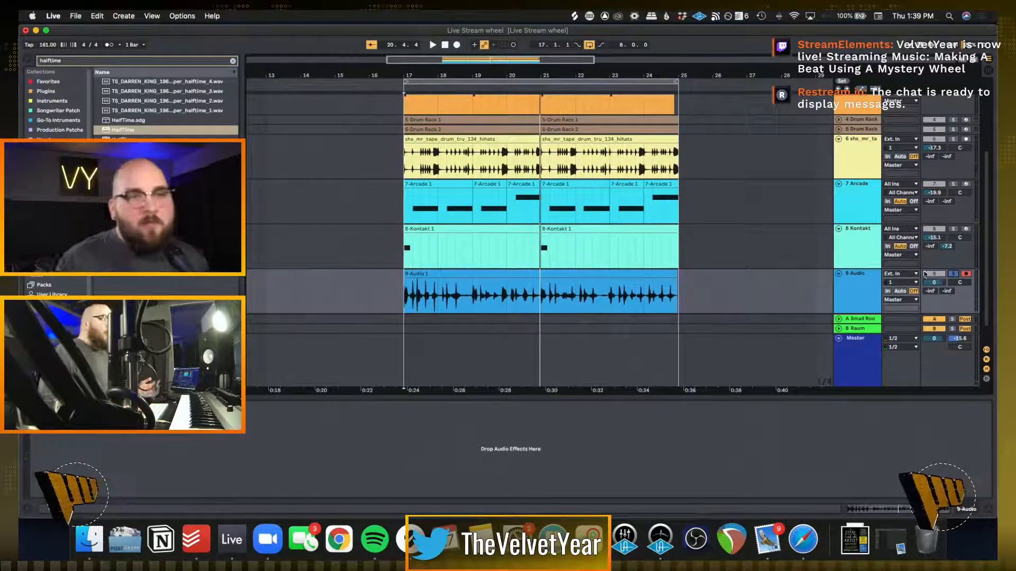
{"action": "double_click", "coordinate": [609, 289]}
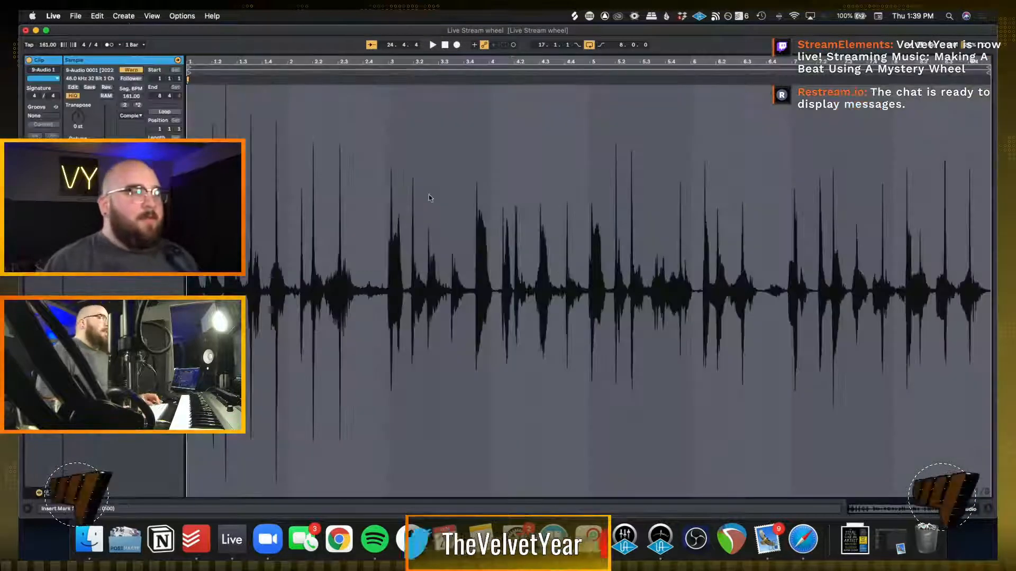
{"action": "left_click", "coordinate": [338, 152]}
{"action": "key", "text": "super+a"}
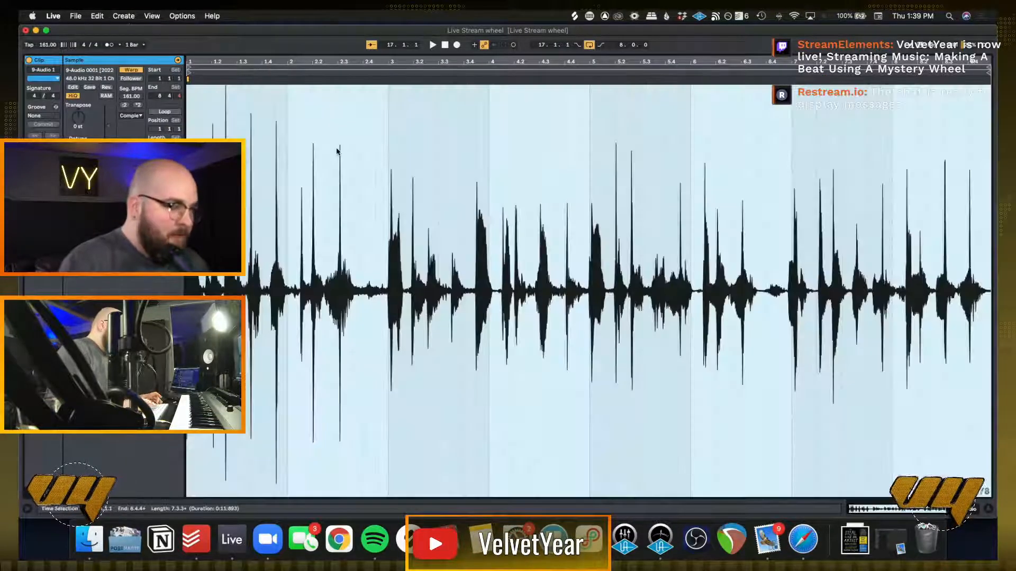
{"action": "key", "text": "super+u"}
{"action": "key", "text": "space"}
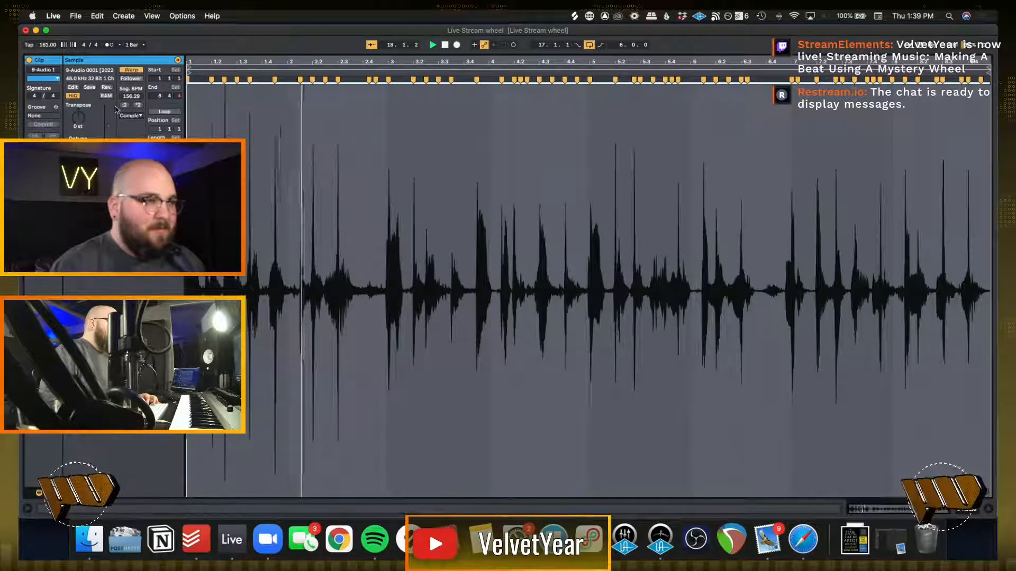
Set the recorded clip's warp mode to Beats and transpose it up 6 semitones during playback
{"action": "left_click", "coordinate": [131, 118]}
{"action": "left_click", "coordinate": [127, 85]}
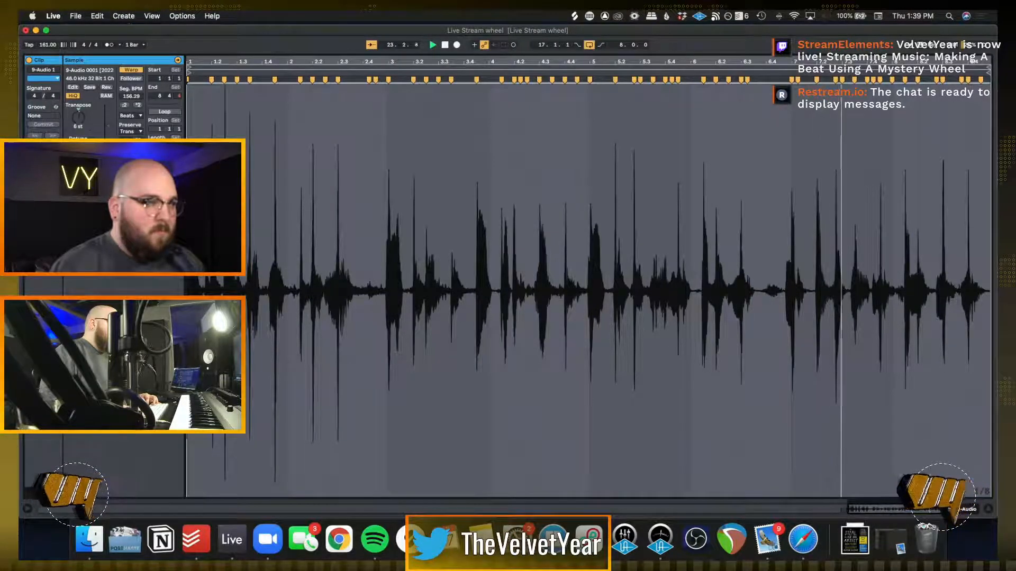
{"action": "left_click_drag", "start_coordinate": [80, 122], "coordinate": [80, 109]}
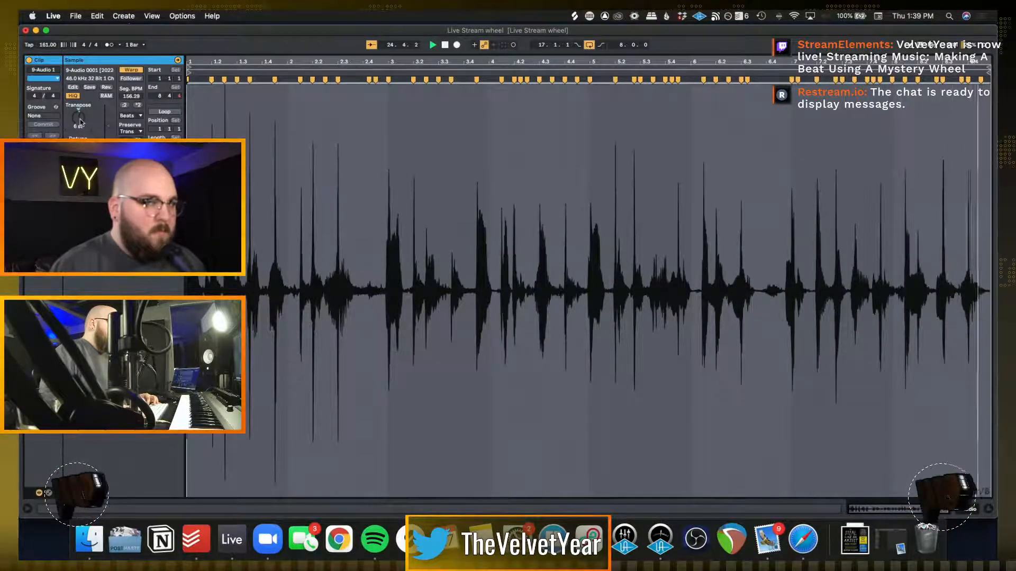
{"action": "key", "text": "space"}
{"action": "key", "text": "shift+Tab"}
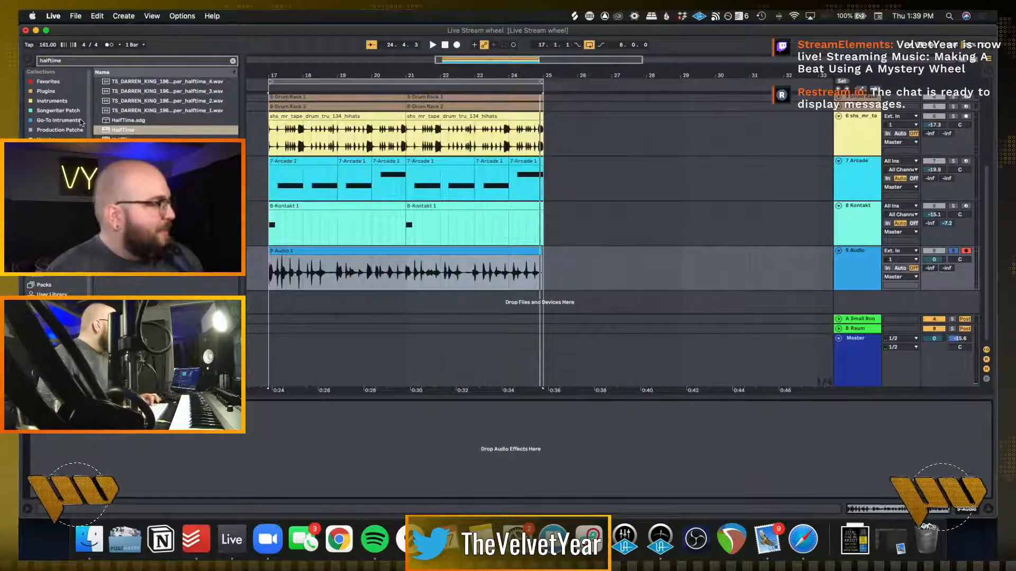
Search the browser for "juno", look through the results, and clear the search
{"action": "left_click", "coordinate": [232, 61]}
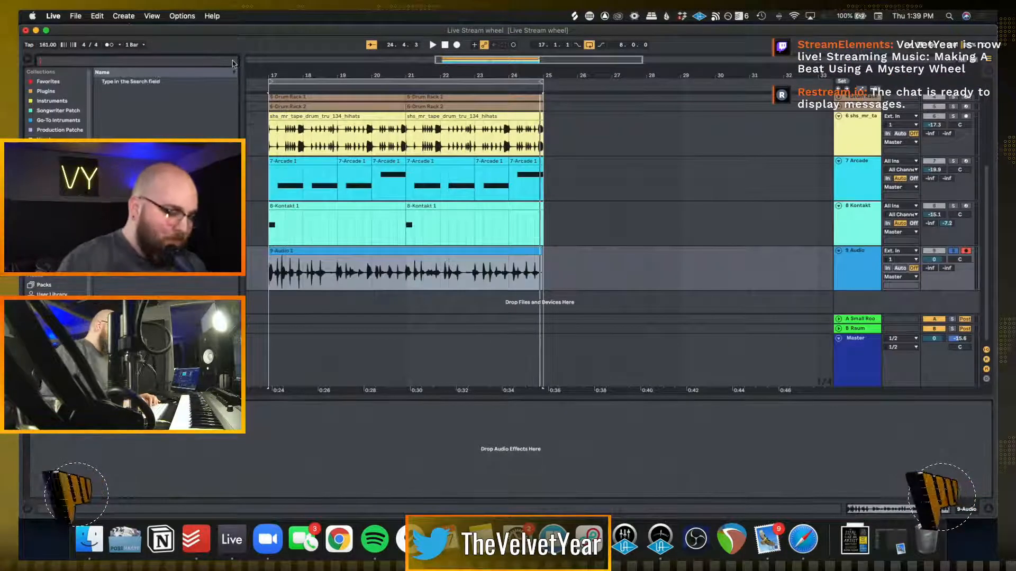
{"action": "type", "text": "juno"}
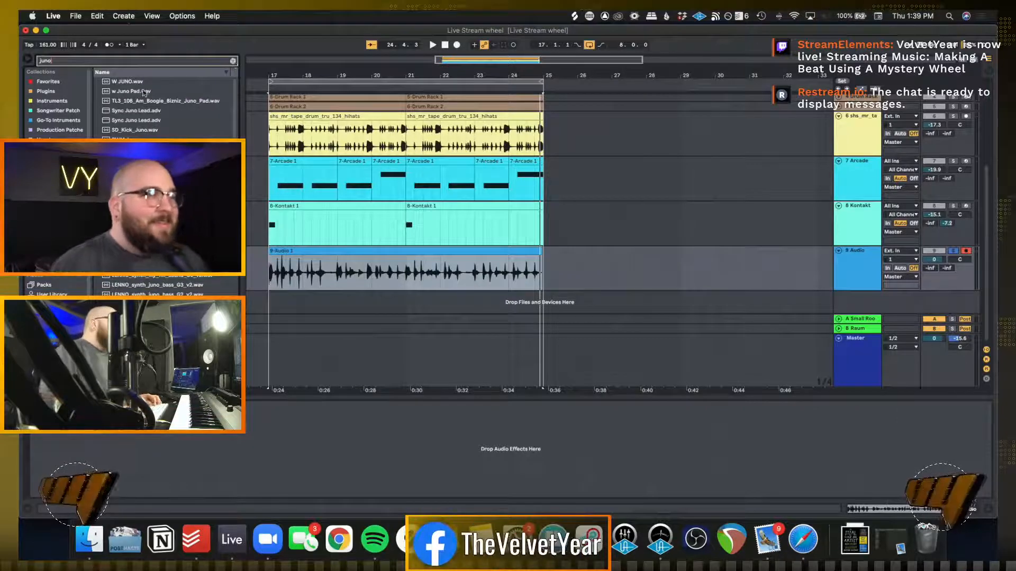
{"action": "scroll", "coordinate": [163, 120], "scroll_direction": "down", "scroll_amount": 5}
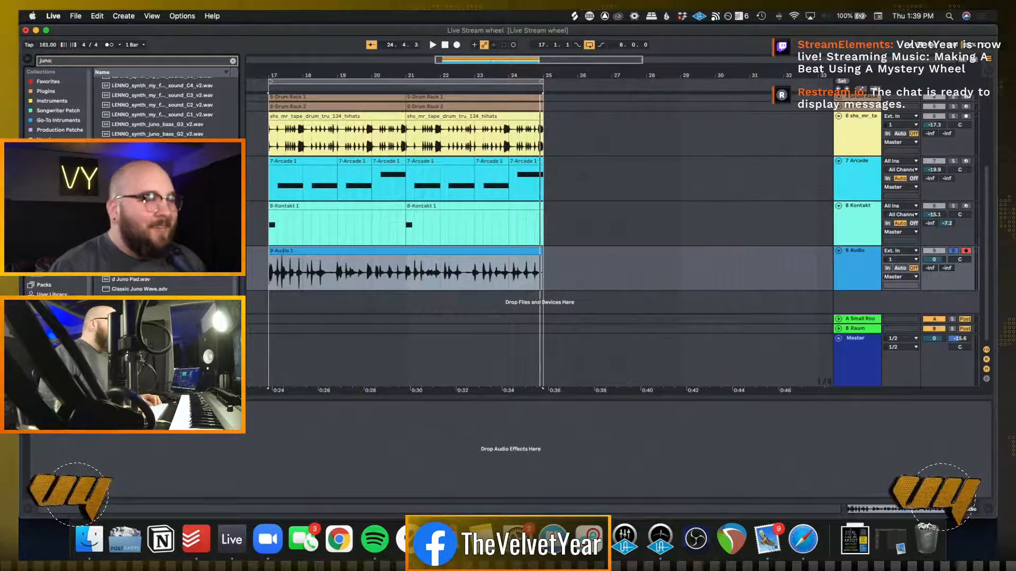
{"action": "left_click_drag", "start_coordinate": [159, 222], "coordinate": [420, 272]}
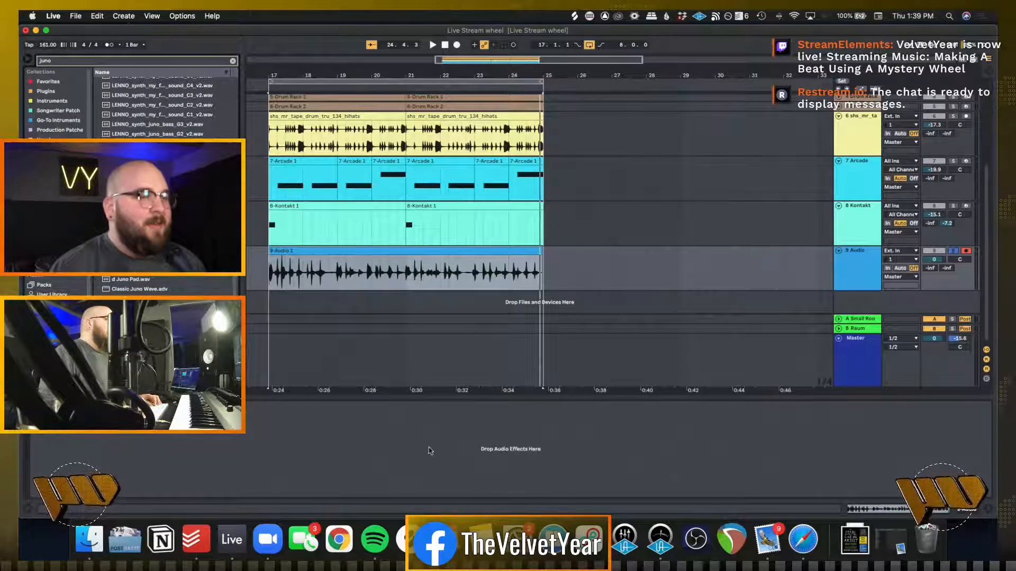
{"action": "left_click", "coordinate": [474, 319]}
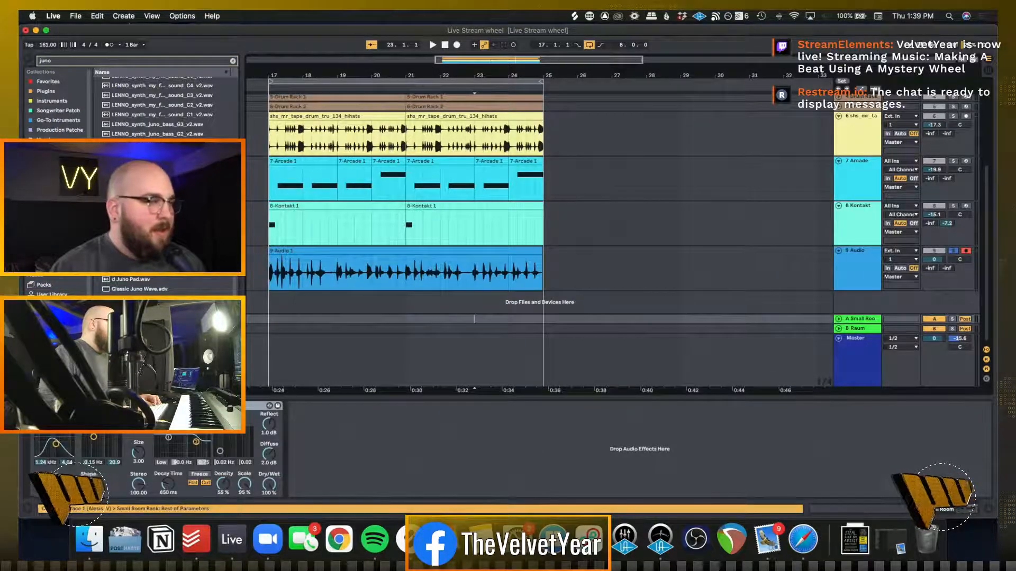
{"action": "scroll", "coordinate": [164, 185], "scroll_direction": "up", "scroll_amount": 6}
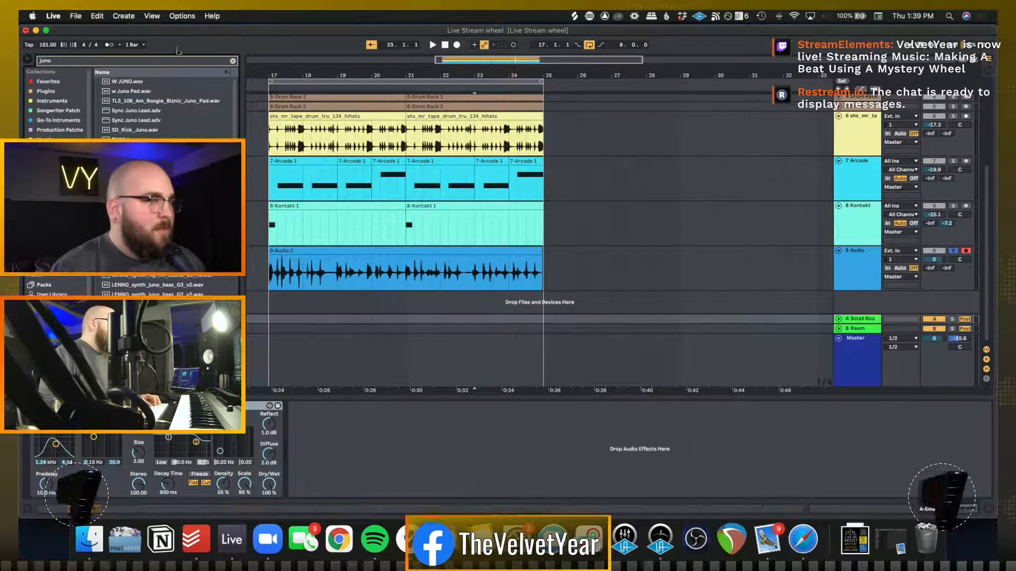
{"action": "left_click", "coordinate": [232, 61]}
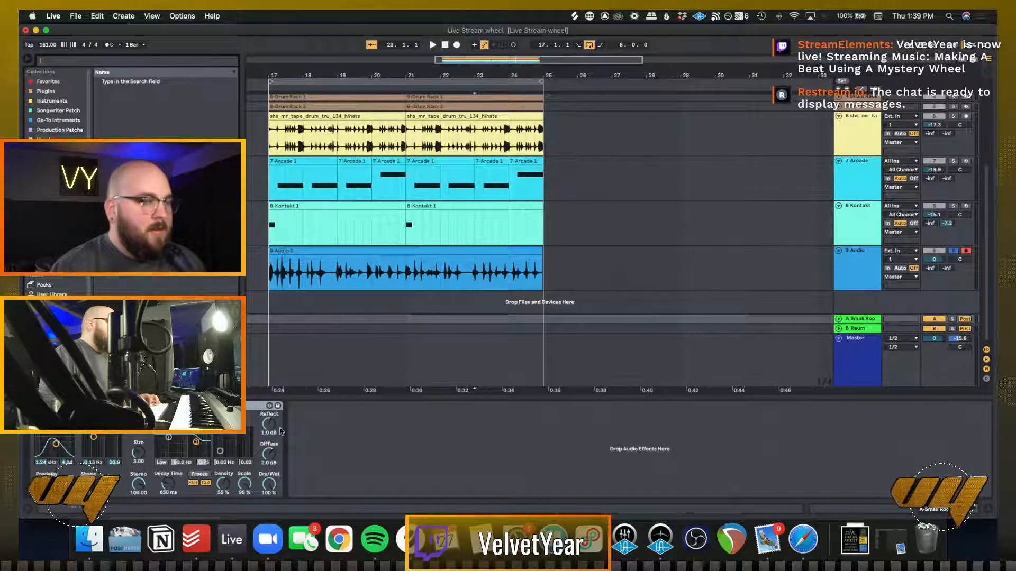
Audition the soloed audio recording from bar 17
{"action": "left_click", "coordinate": [273, 279]}
{"action": "key", "text": "space"}
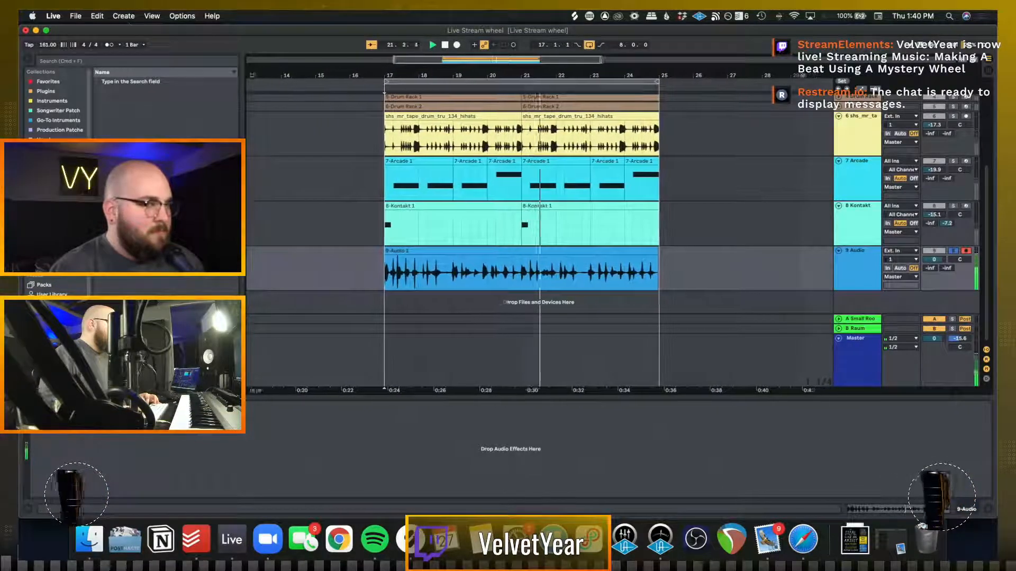
{"action": "key", "text": "space"}
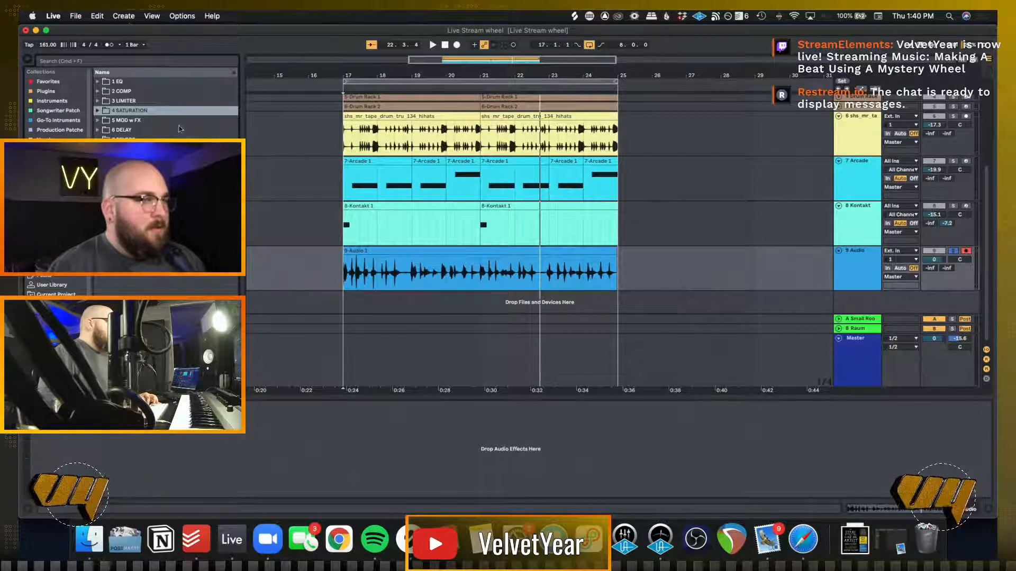
Browse the effect presets in the 5 MOD w FX folder
{"action": "left_click", "coordinate": [134, 121]}
{"action": "double_click", "coordinate": [133, 124]}
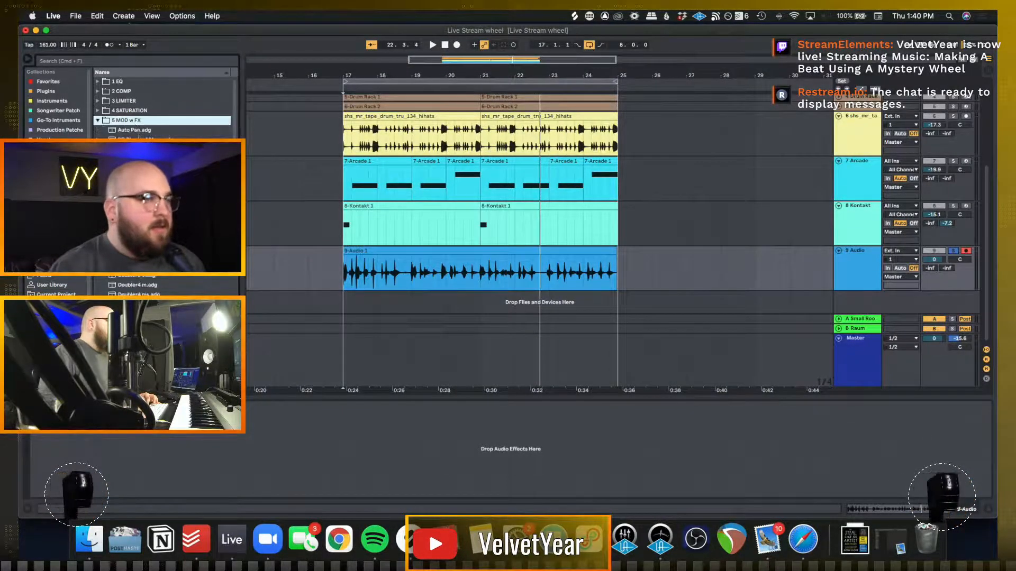
{"action": "scroll", "coordinate": [162, 106], "scroll_direction": "down", "scroll_amount": 5}
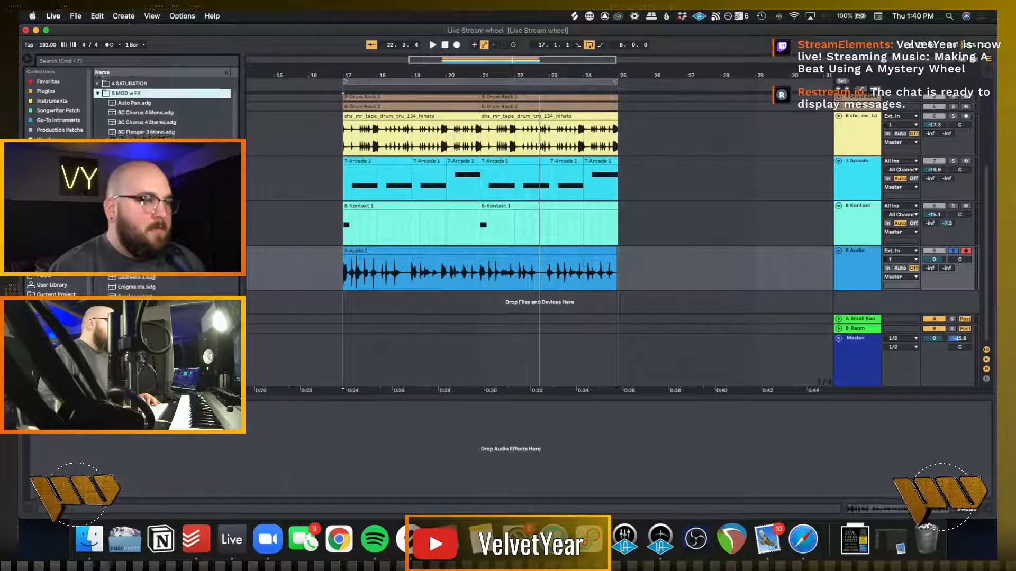
{"action": "scroll", "coordinate": [162, 106], "scroll_direction": "down", "scroll_amount": 5}
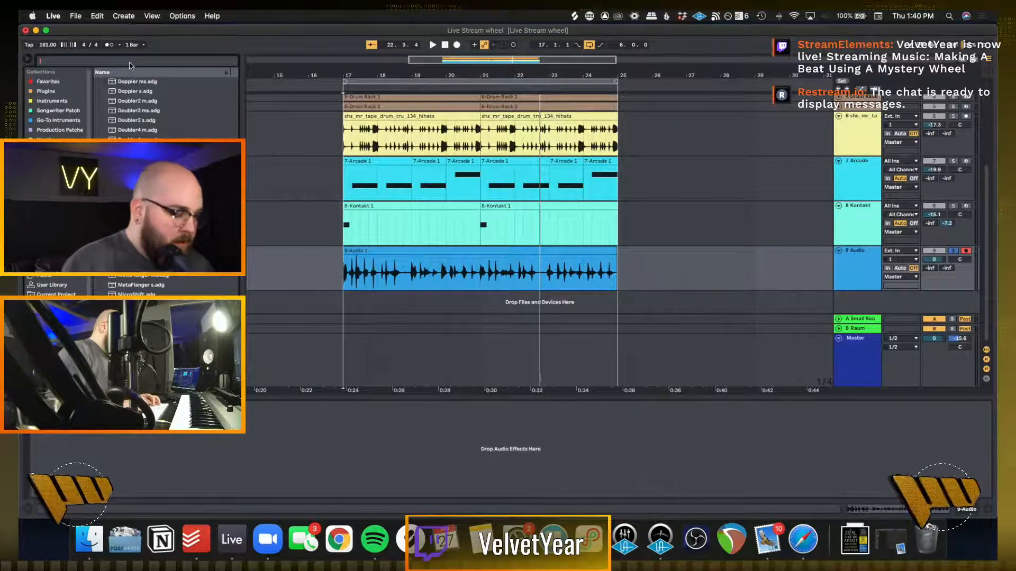
Search the browser for "guitar rig" and add Guitar Rig 6 to the recorded audio track
{"action": "type", "text": "guita"}
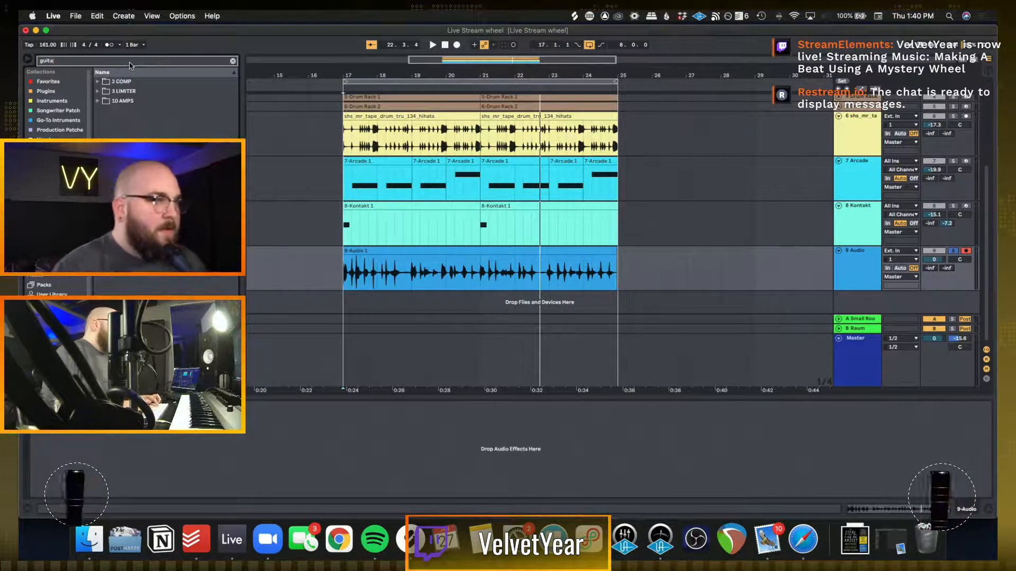
{"action": "type", "text": "r"}
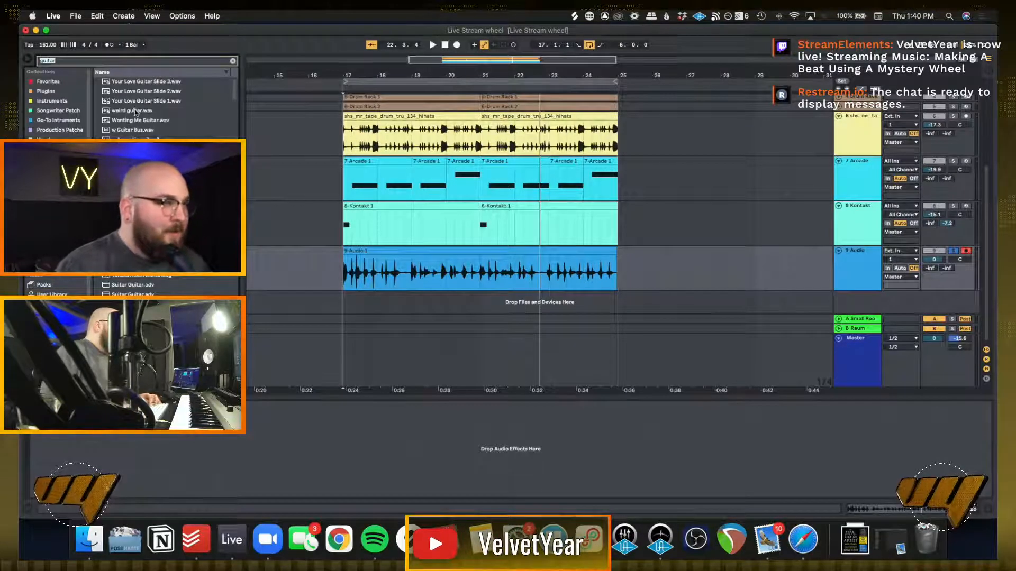
{"action": "left_click", "coordinate": [70, 61]}
{"action": "type", "text": "ri"}
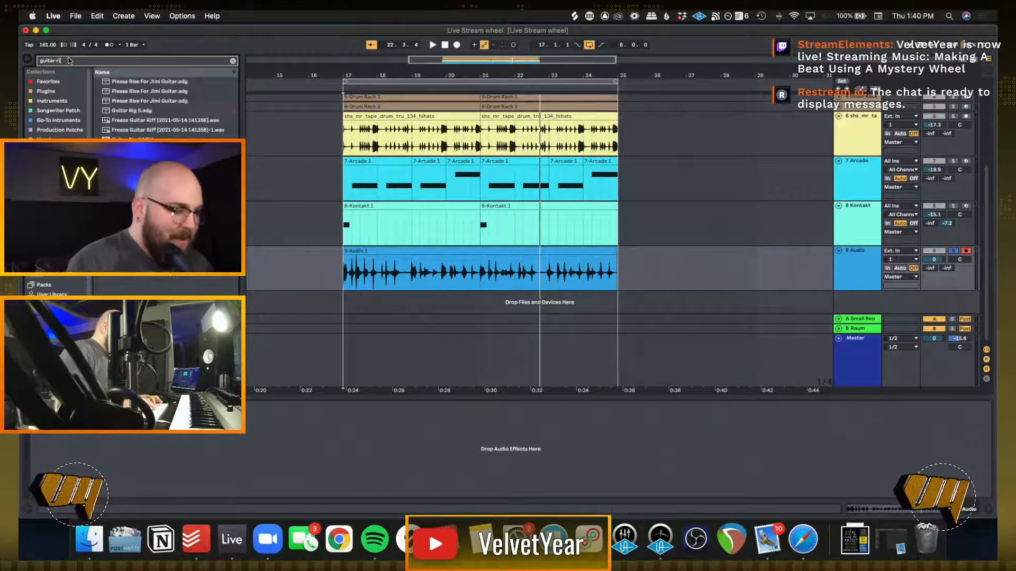
{"action": "type", "text": "g"}
{"action": "left_click", "coordinate": [125, 113]}
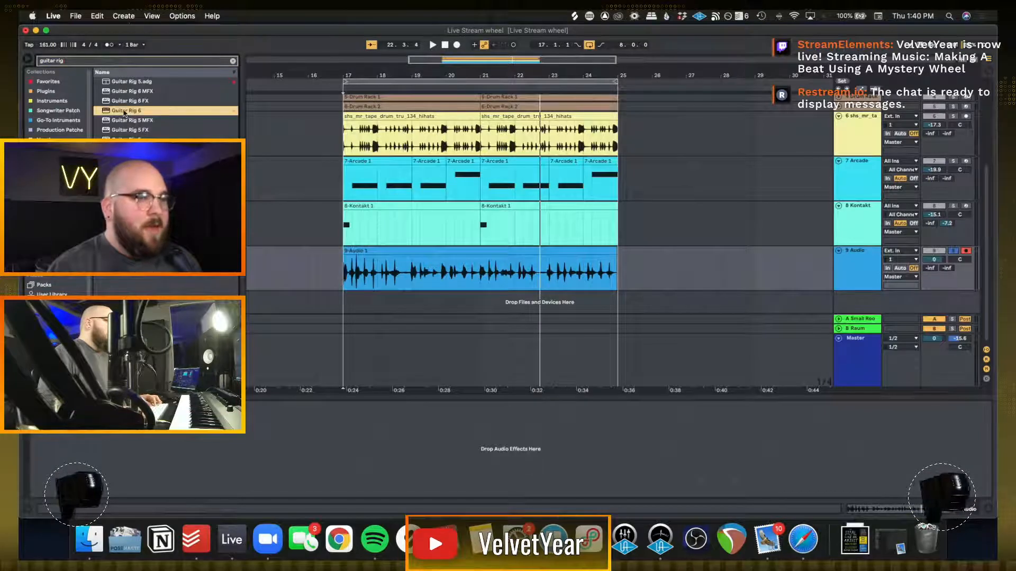
{"action": "left_click_drag", "start_coordinate": [362, 257], "coordinate": [358, 275]}
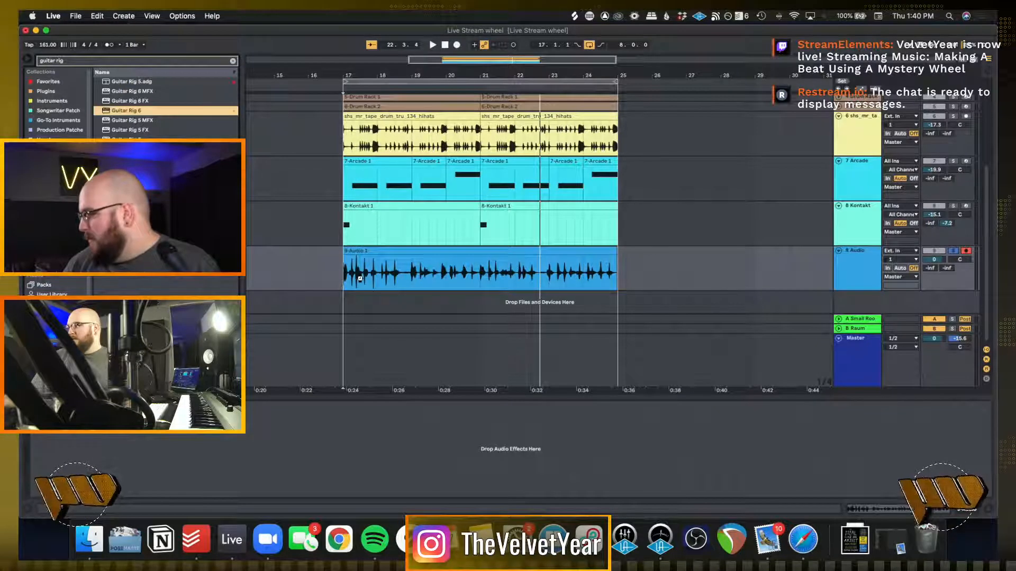
{"action": "left_click", "coordinate": [361, 280]}
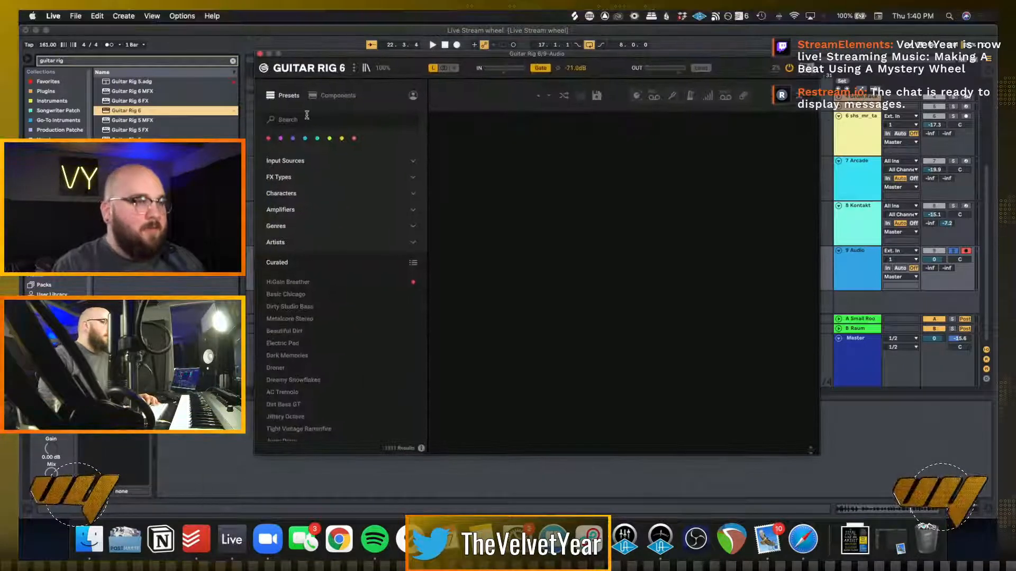
Search the Guitar Rig presets for "auto" and load Funky Auto-Wah
{"action": "left_click", "coordinate": [300, 120]}
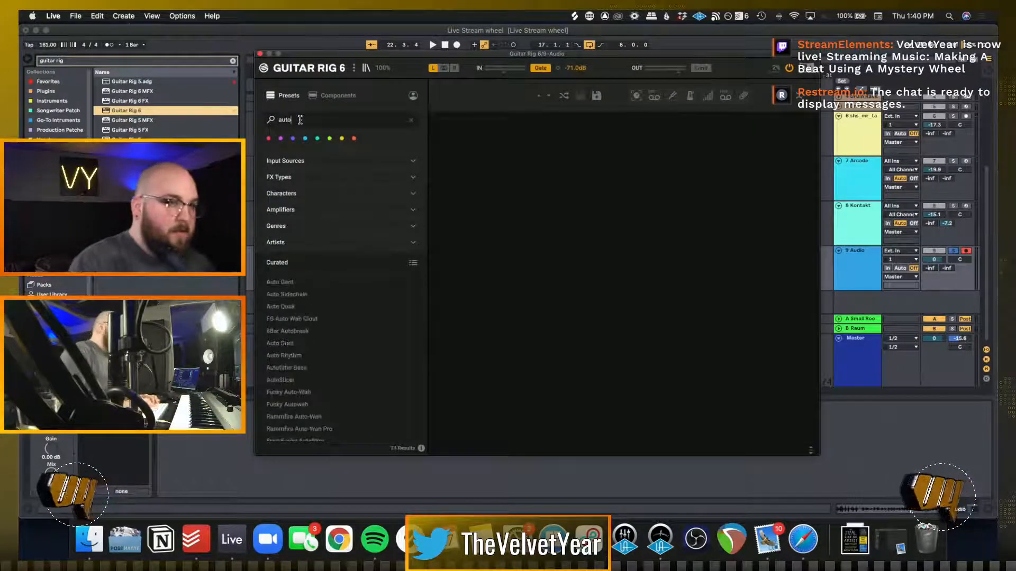
{"action": "type", "text": "auto"}
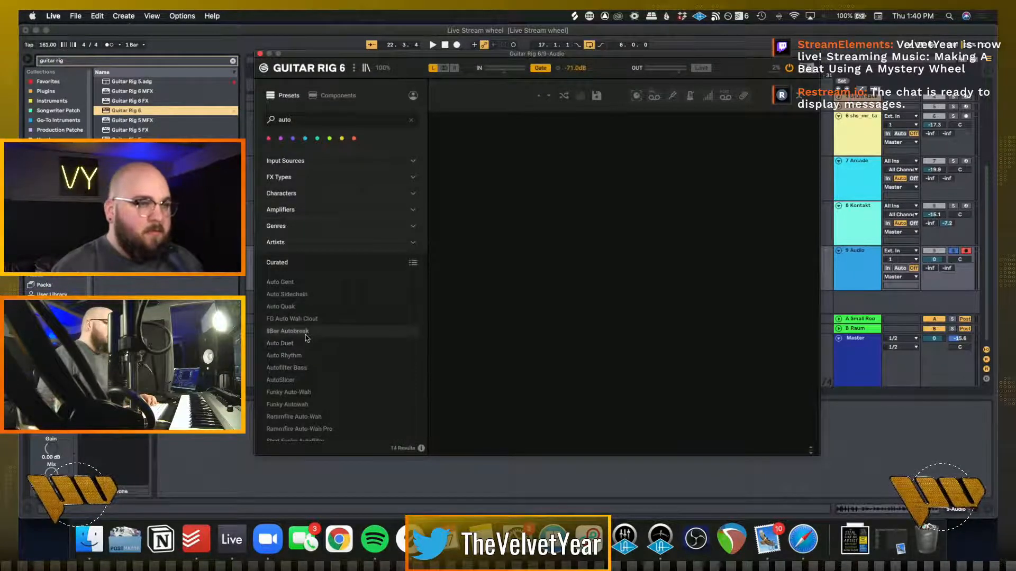
{"action": "left_click", "coordinate": [288, 392]}
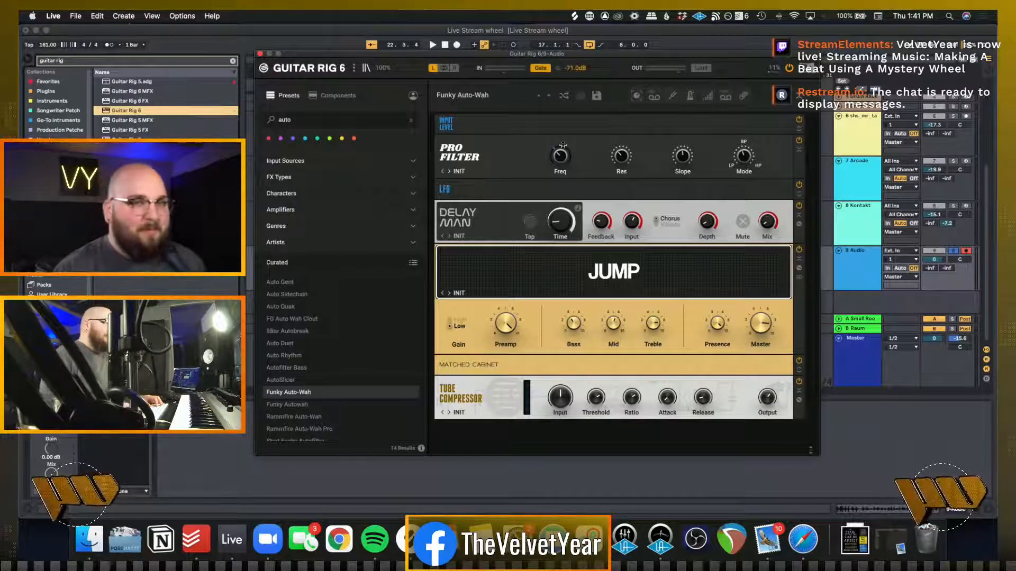
Set the Pro Filter frequency to about 653 Hz during playback, then stop and close the Guitar Rig window
{"action": "left_click_drag", "start_coordinate": [593, 68], "coordinate": [530, 67]}
{"action": "key", "text": "space"}
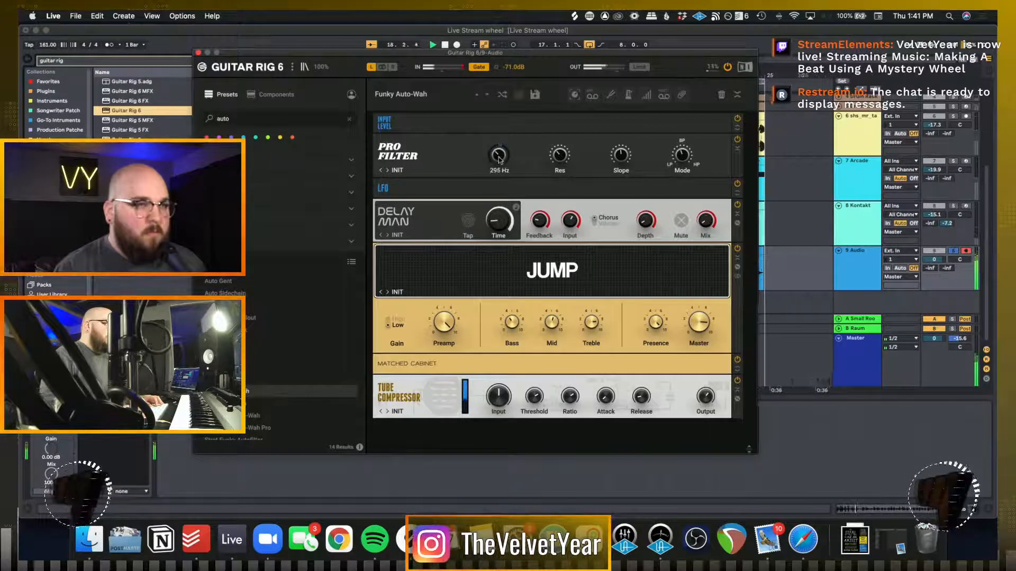
{"action": "left_click_drag", "start_coordinate": [498, 155], "coordinate": [499, 165]}
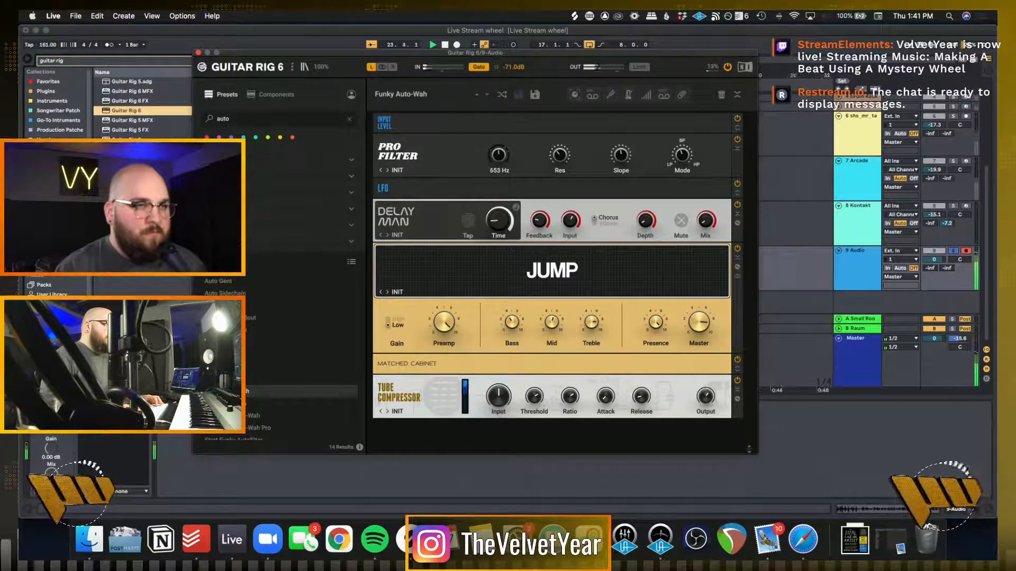
{"action": "key", "text": "space"}
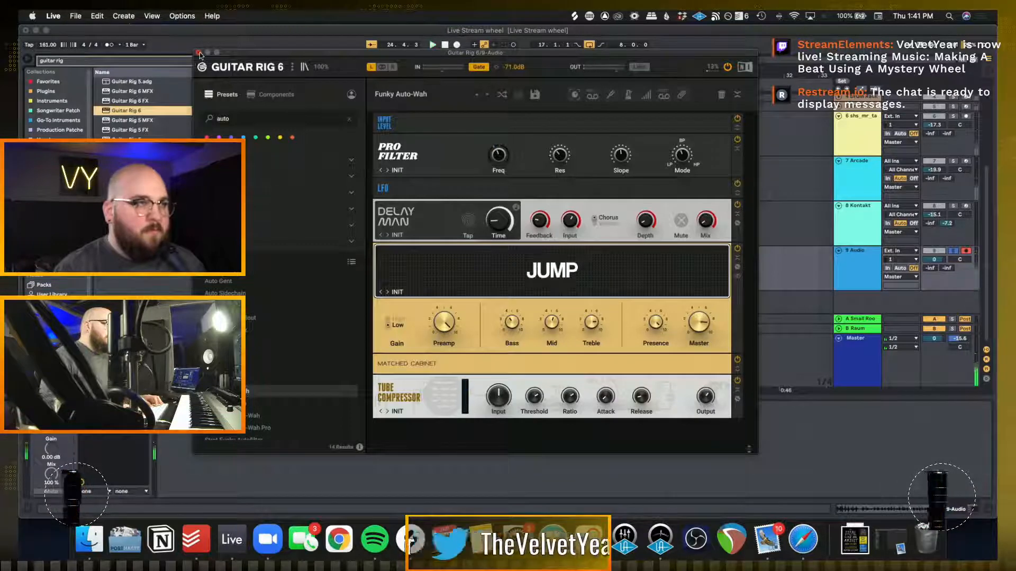
{"action": "left_click", "coordinate": [198, 53]}
Search for "eq", insert EQ Eight before Guitar Rig 6, and raise its low-cut frequency during playback
{"action": "left_click", "coordinate": [233, 62]}
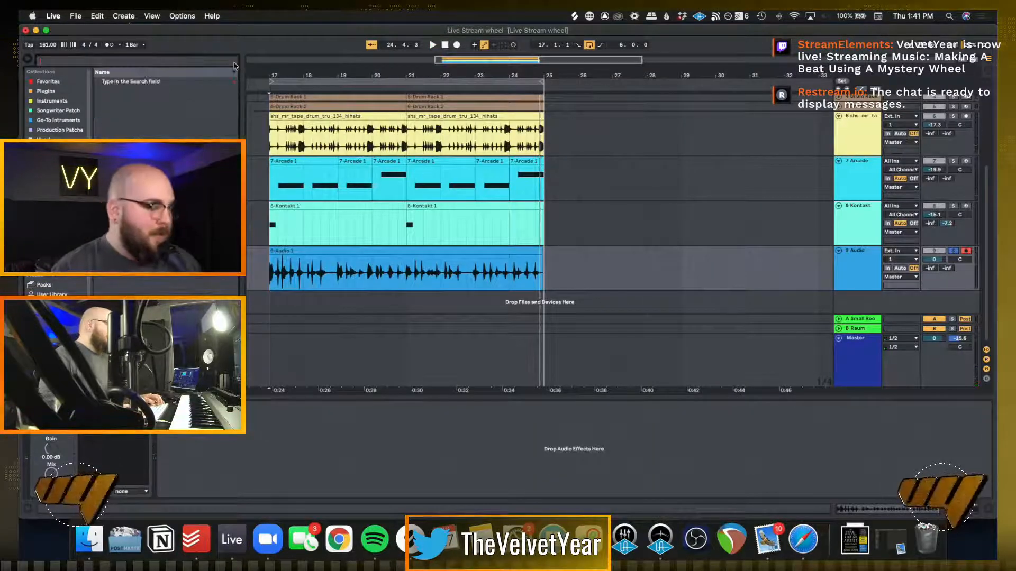
{"action": "type", "text": "eq"}
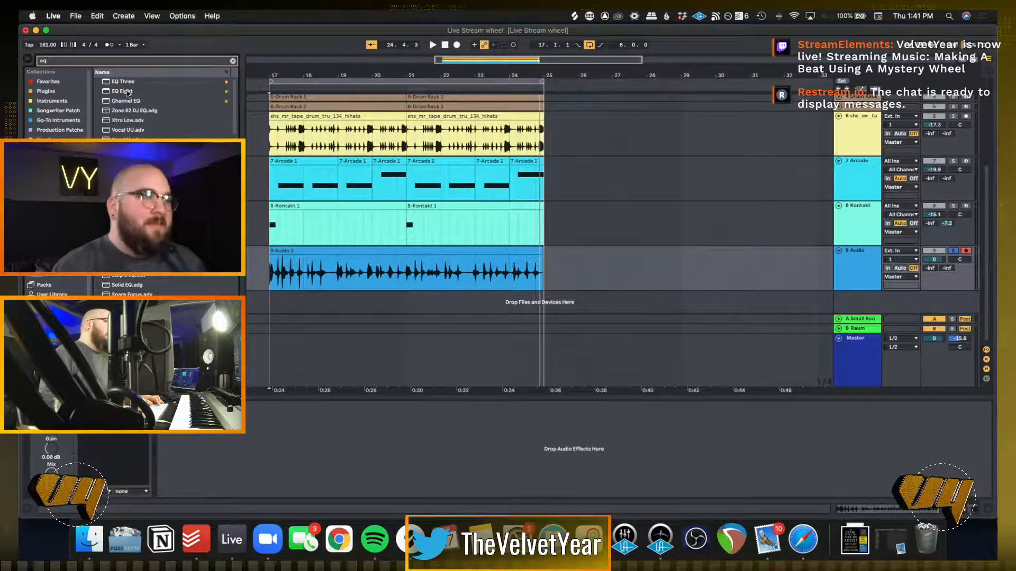
{"action": "left_click_drag", "start_coordinate": [132, 91], "coordinate": [38, 457]}
{"action": "left_click", "coordinate": [69, 484]}
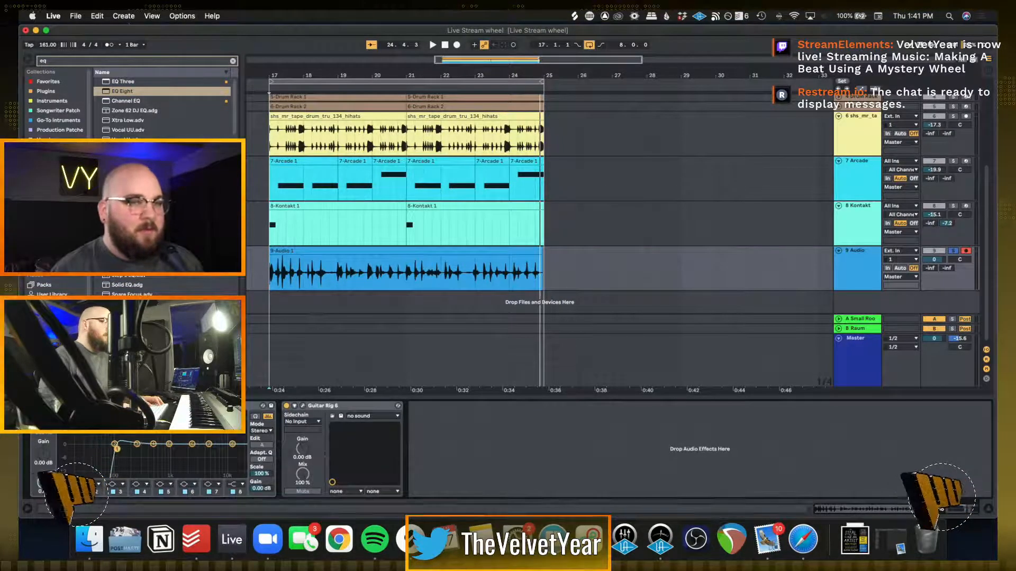
{"action": "key", "text": "space"}
{"action": "left_click_drag", "start_coordinate": [117, 448], "coordinate": [137, 454]}
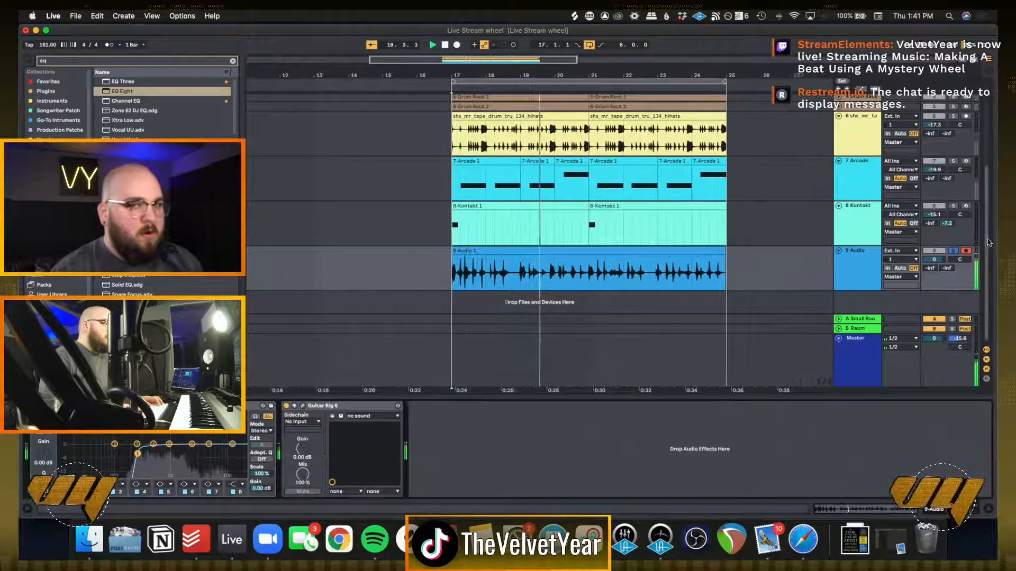
Unsolo the audio track, lower its volume to -16.1 dB in the mix, and replay from bar 17
{"action": "left_click", "coordinate": [953, 251]}
{"action": "left_click_drag", "start_coordinate": [935, 260], "coordinate": [934, 282]}
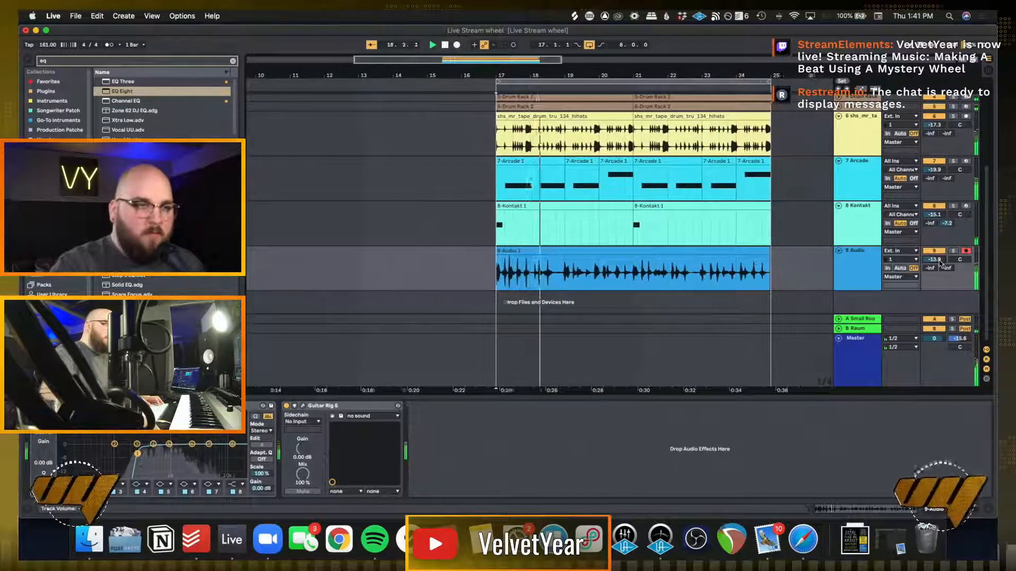
{"action": "left_click_drag", "start_coordinate": [939, 263], "coordinate": [940, 262]}
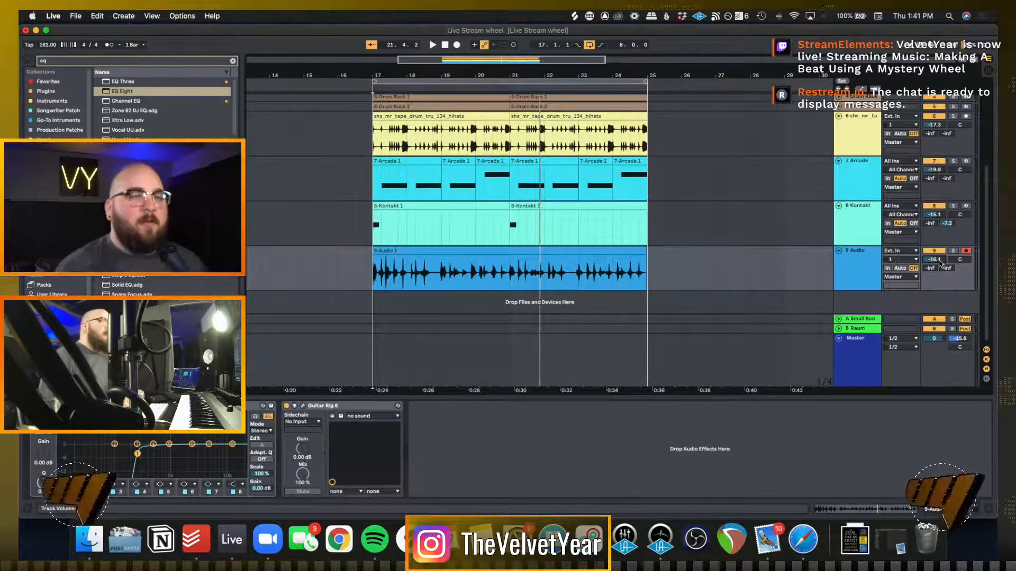
{"action": "left_click", "coordinate": [373, 262]}
{"action": "key", "text": "space"}
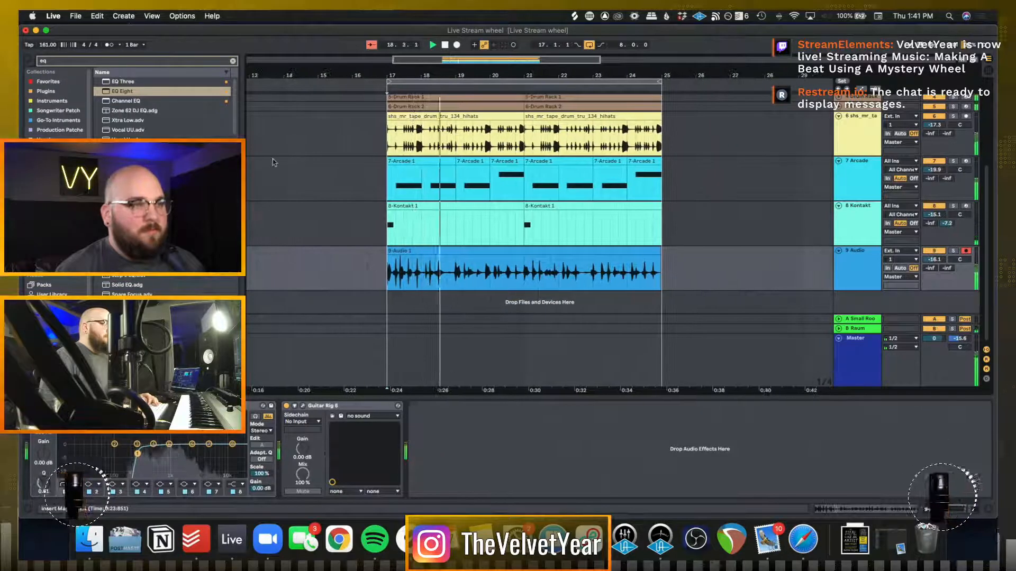
Unfold the two Drum Rack tracks, group them, and name the group "Kick and Snare"
{"action": "scroll", "coordinate": [325, 214], "scroll_direction": "up", "scroll_amount": 2}
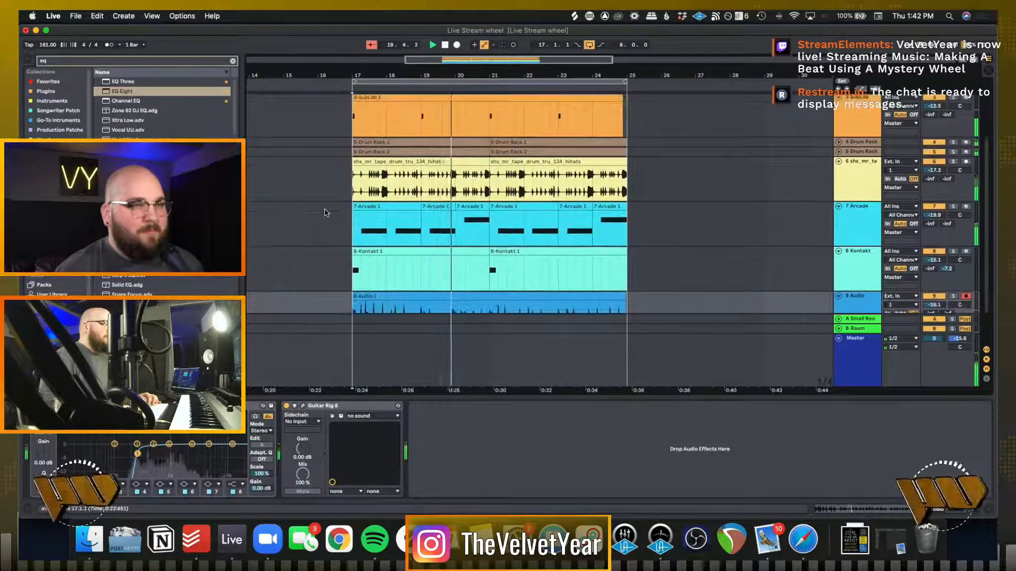
{"action": "left_click", "coordinate": [838, 142]}
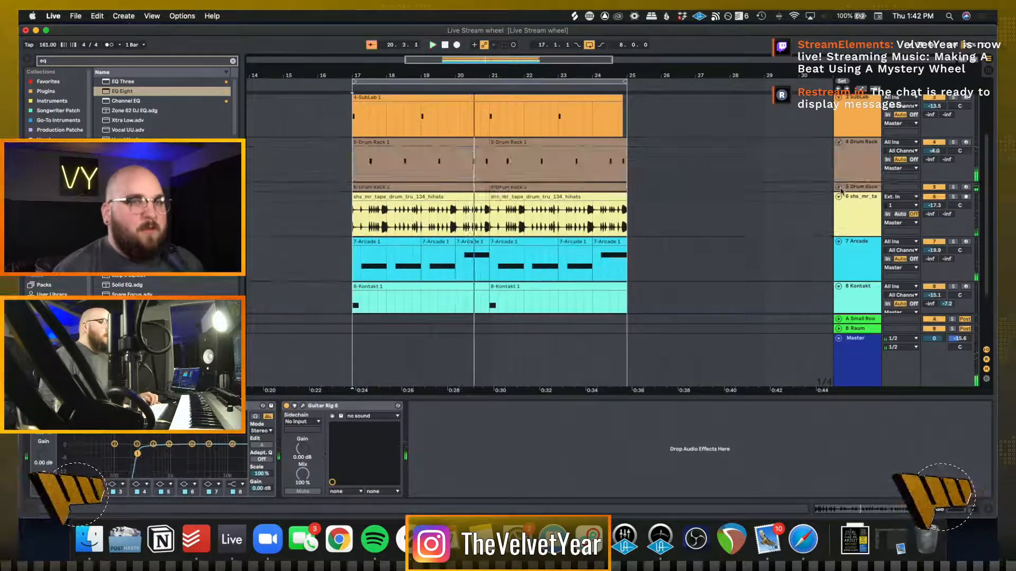
{"action": "left_click", "coordinate": [839, 188]}
{"action": "left_click", "coordinate": [856, 204]}
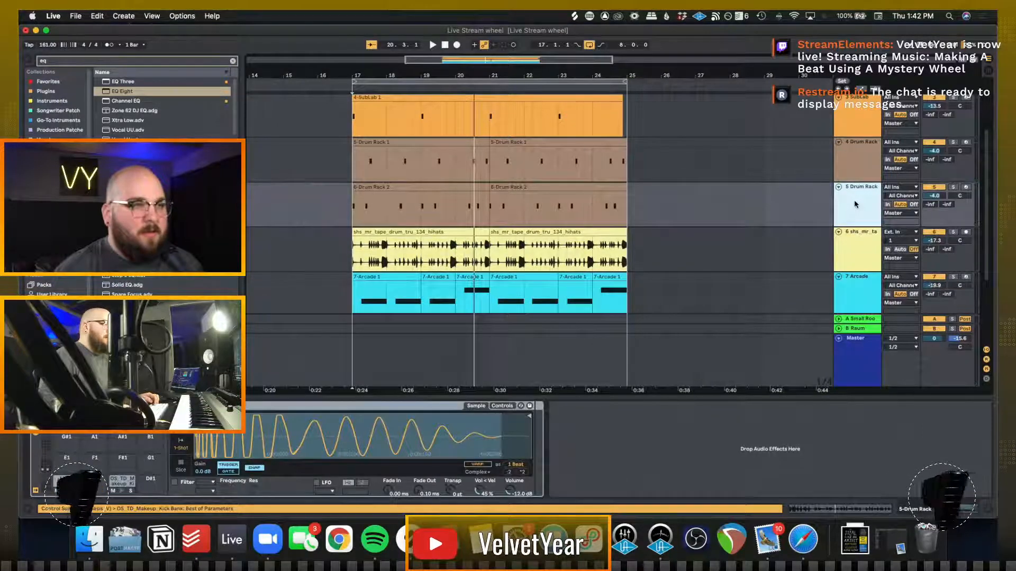
{"action": "left_click", "coordinate": [854, 150], "text": "shift"}
{"action": "key", "text": "super+g"}
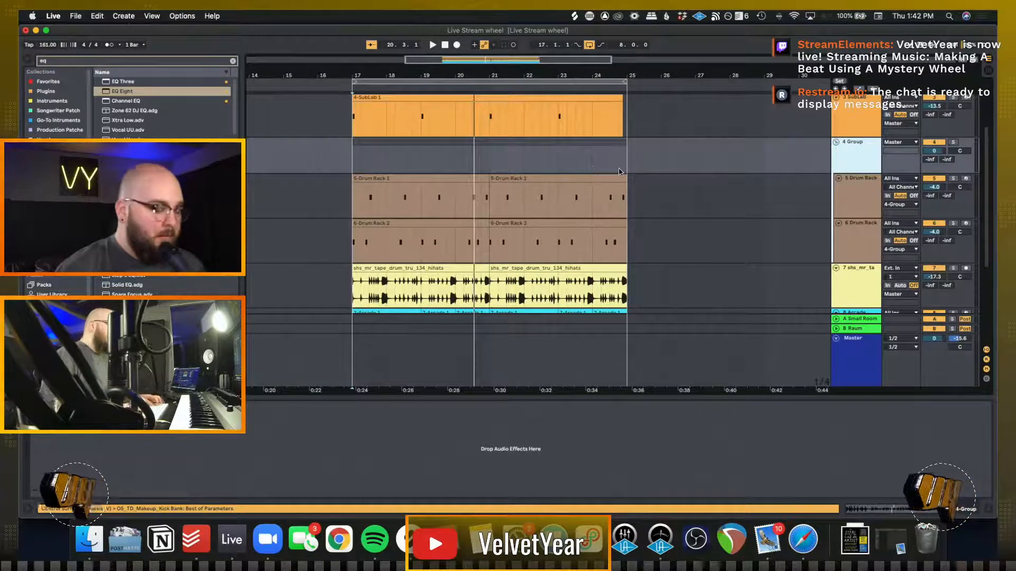
{"action": "type", "text": "Kic"}
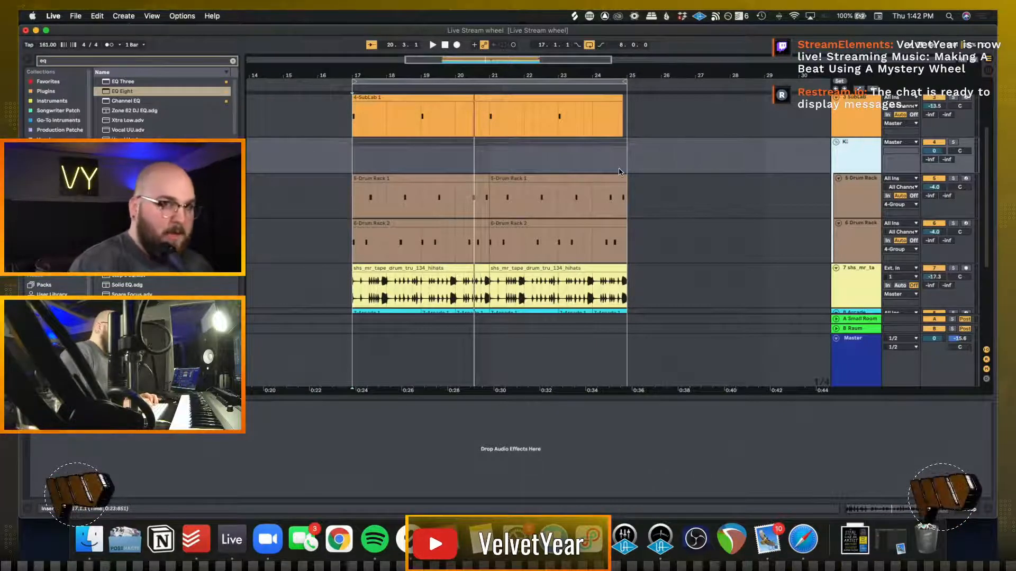
{"action": "type", "text": "k"}
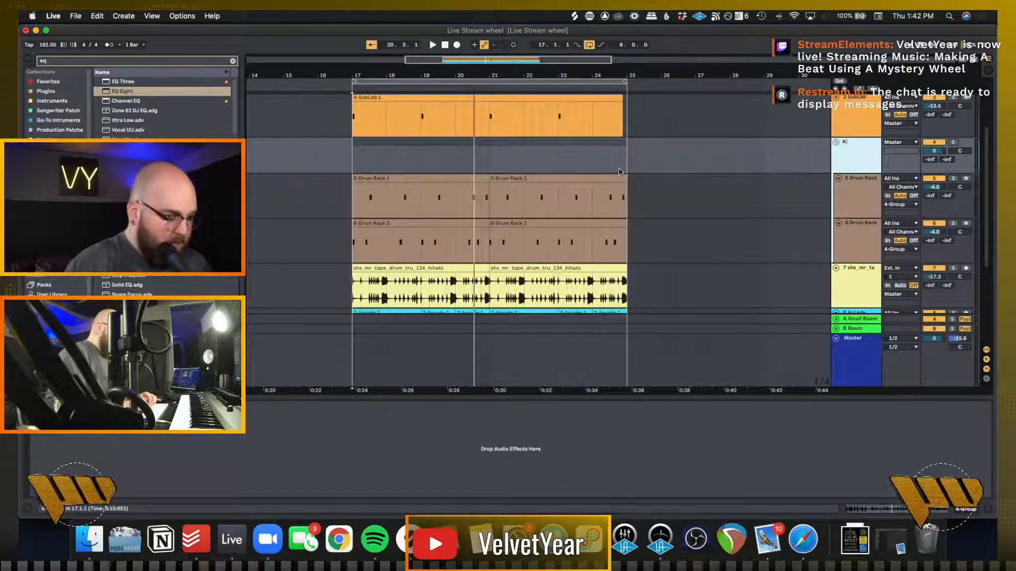
{"action": "type", "text": " and Snare"}
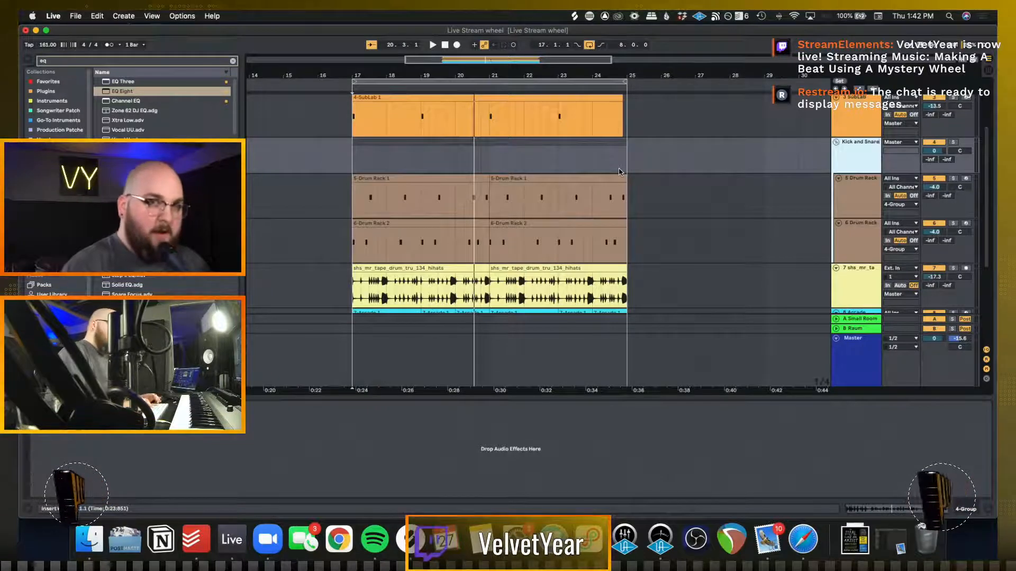
Search the browser for "comp" and add a Compressor after Guitar Rig 6 on the audio track
{"action": "scroll", "coordinate": [724, 179], "scroll_direction": "down", "scroll_amount": 5}
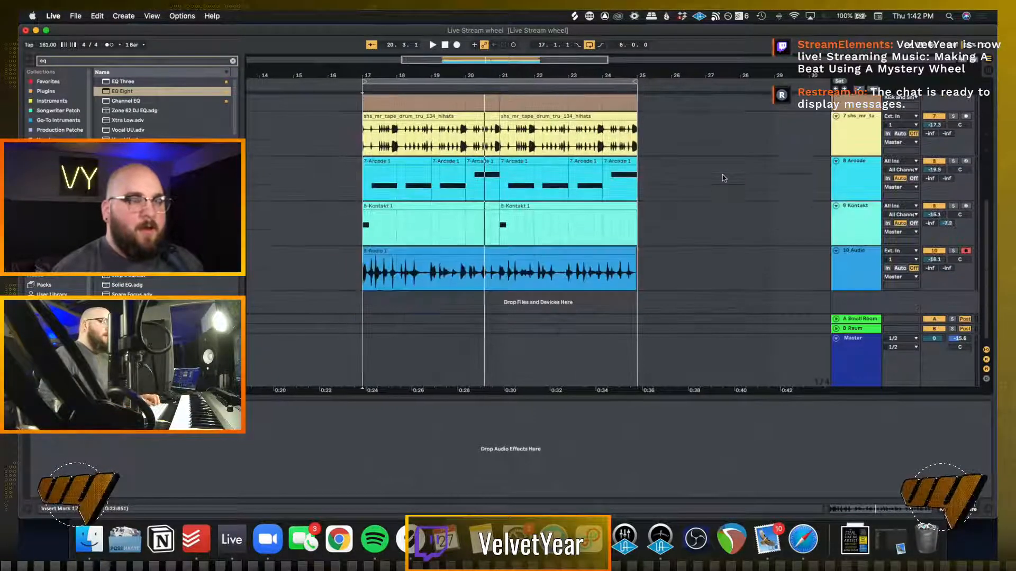
{"action": "left_click", "coordinate": [233, 61]}
{"action": "type", "text": "comp"}
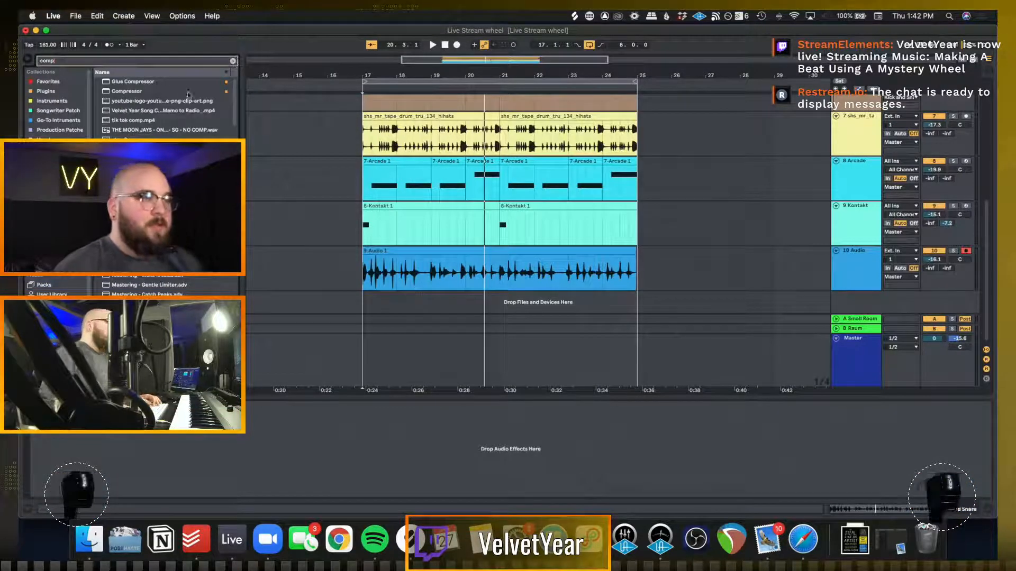
{"action": "left_click", "coordinate": [153, 92]}
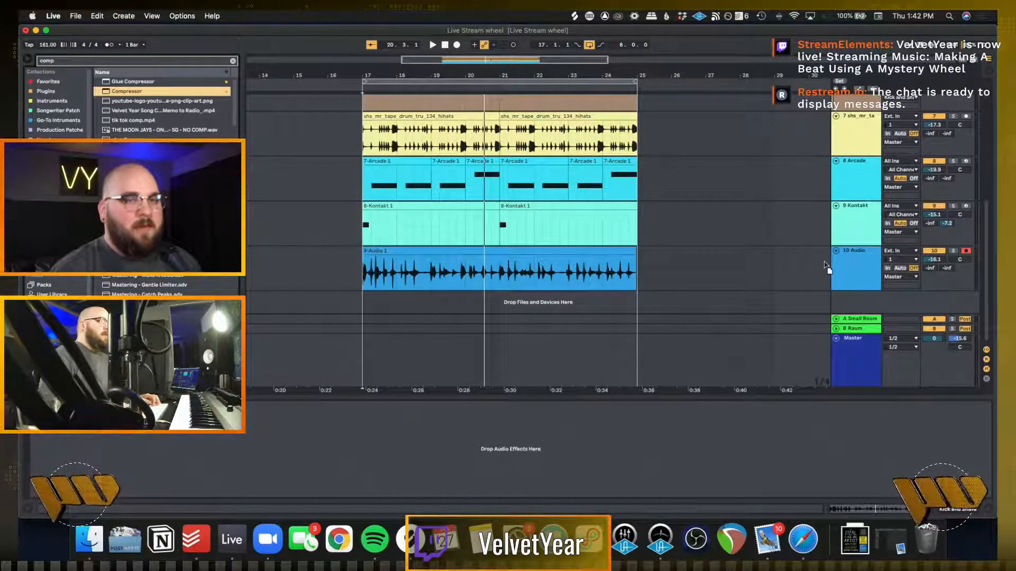
{"action": "left_click_drag", "start_coordinate": [853, 263], "coordinate": [852, 263]}
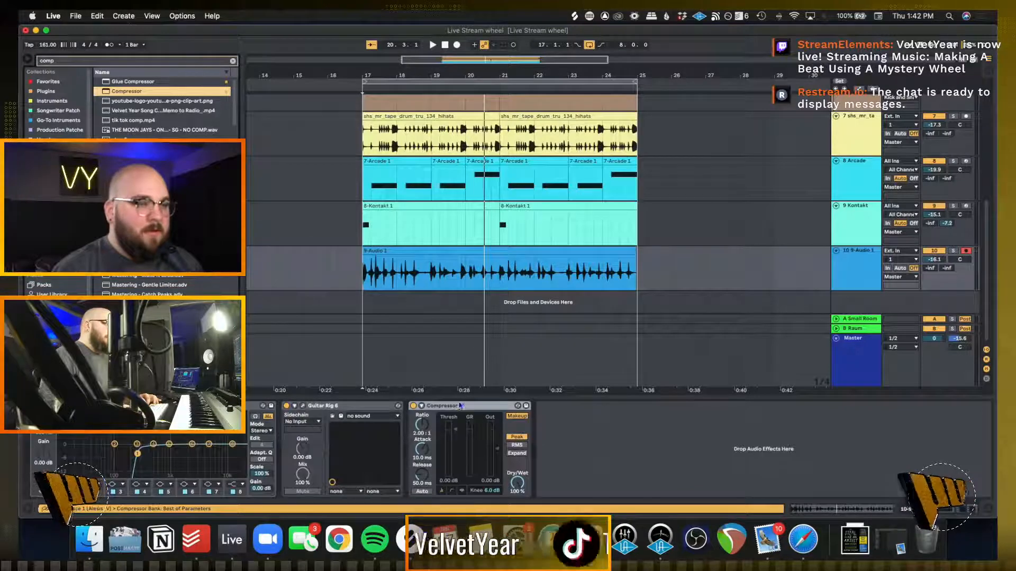
{"action": "left_click_drag", "start_coordinate": [440, 409], "coordinate": [357, 447]}
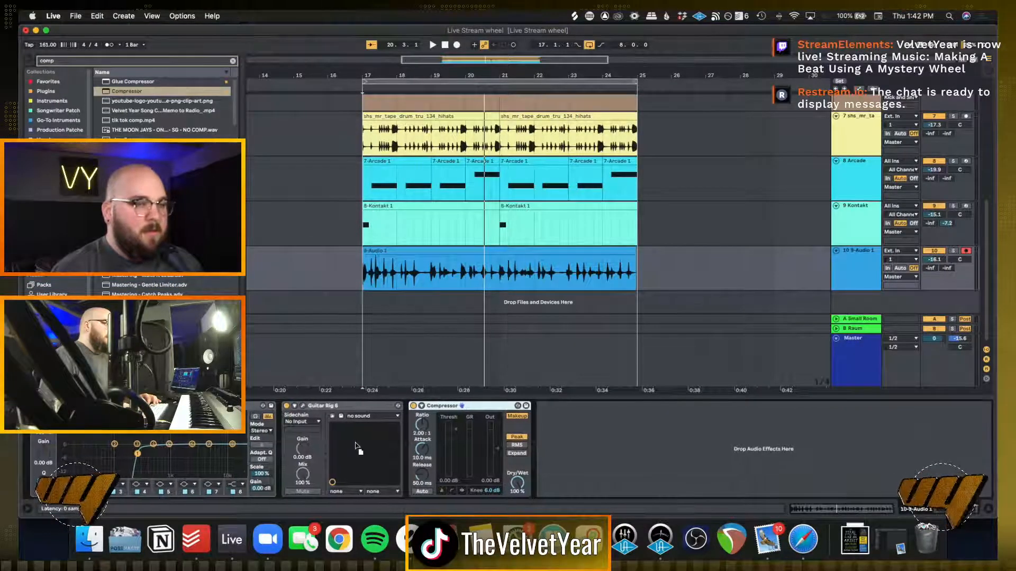
Sidechain the Compressor to the Kick and Snare group and lower its threshold to -16.0 dB during playback
{"action": "left_click", "coordinate": [422, 406]}
{"action": "left_click", "coordinate": [436, 417]}
{"action": "left_click", "coordinate": [433, 431]}
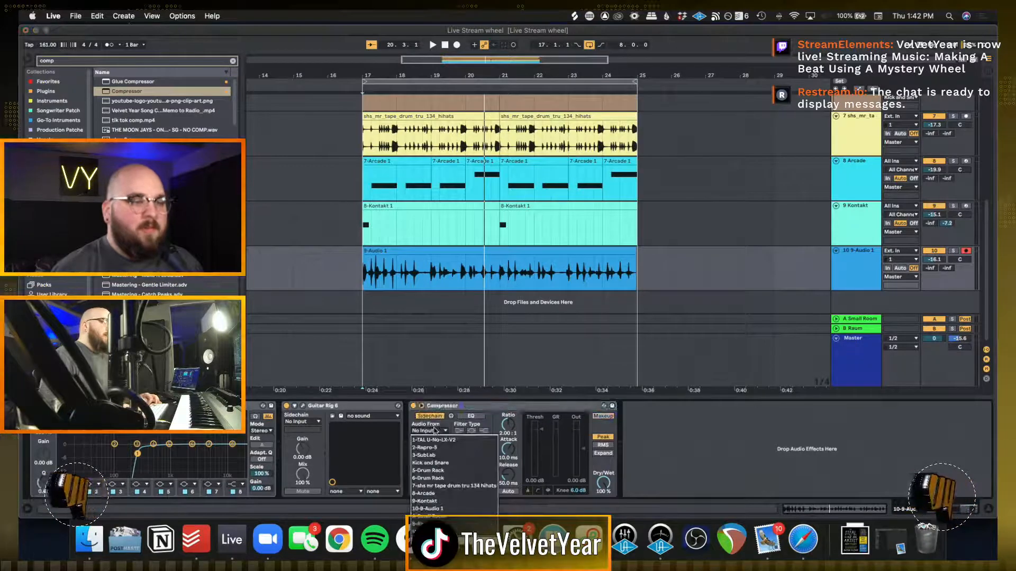
{"action": "left_click", "coordinate": [429, 463]}
{"action": "key", "text": "space"}
{"action": "left_click_drag", "start_coordinate": [536, 433], "coordinate": [541, 455]}
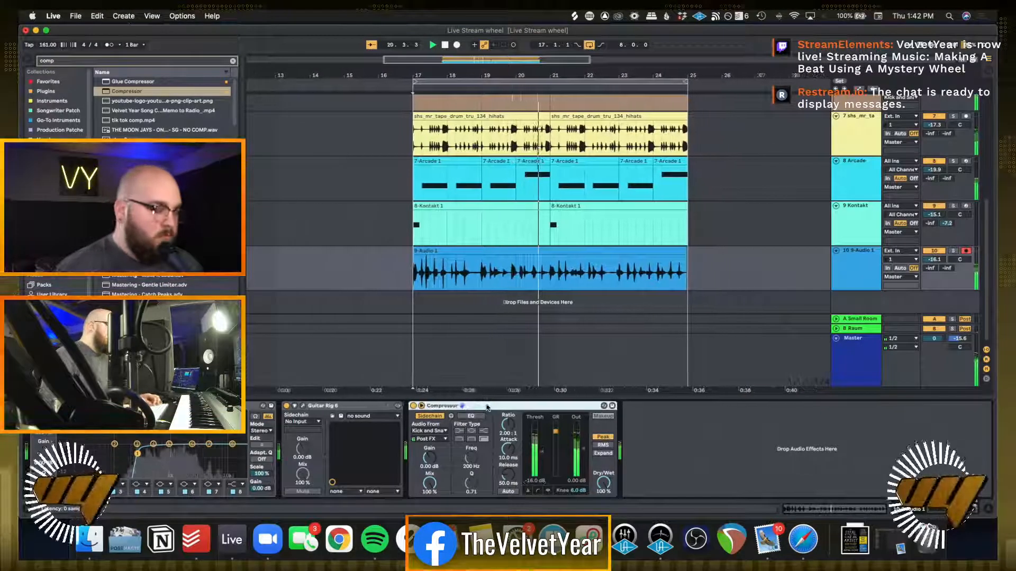
Audition the sidechained audio track from bar 20, first soloed and then within the full mix
{"action": "left_click", "coordinate": [550, 282]}
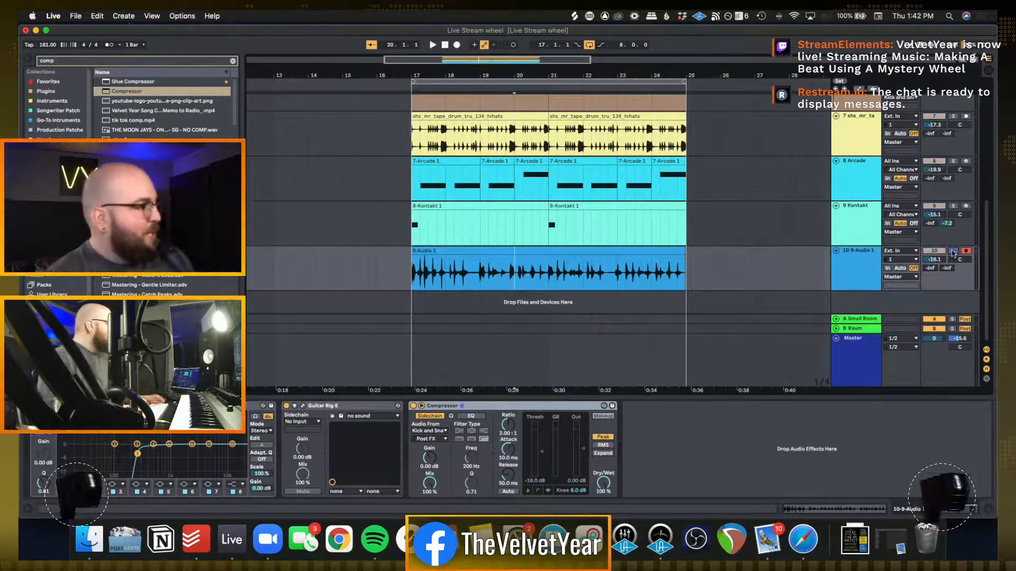
{"action": "key", "text": "space"}
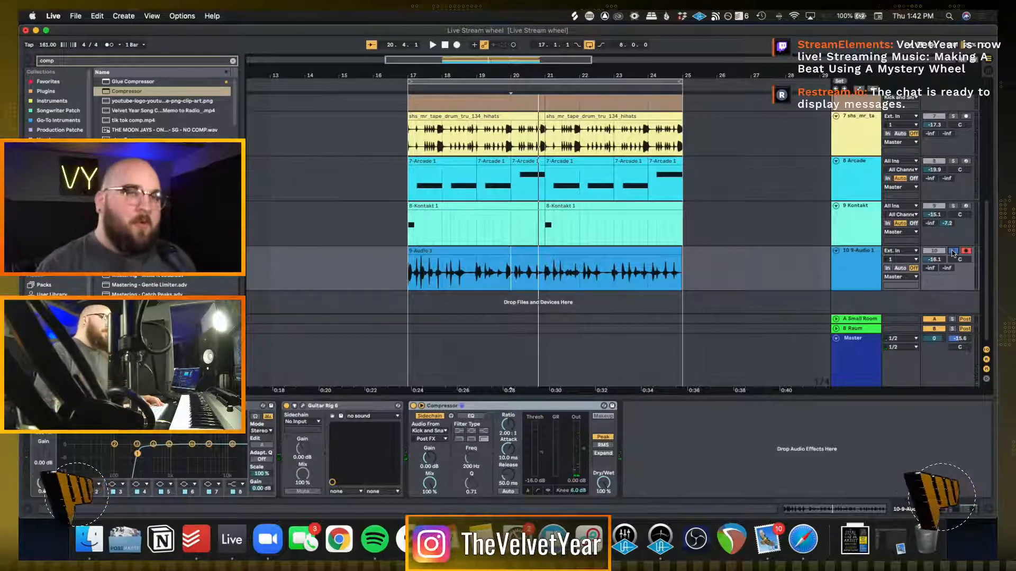
{"action": "key", "text": "space"}
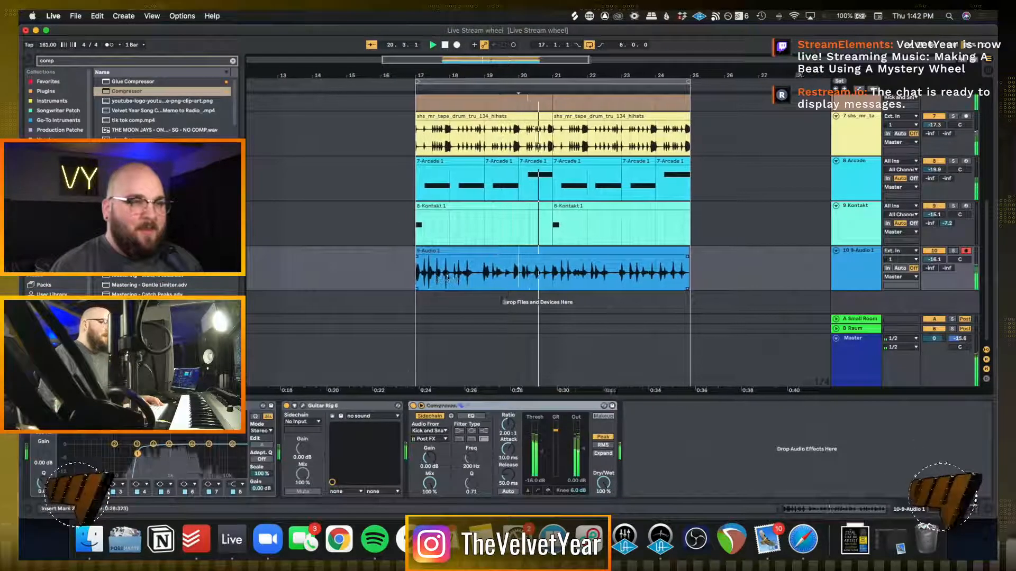
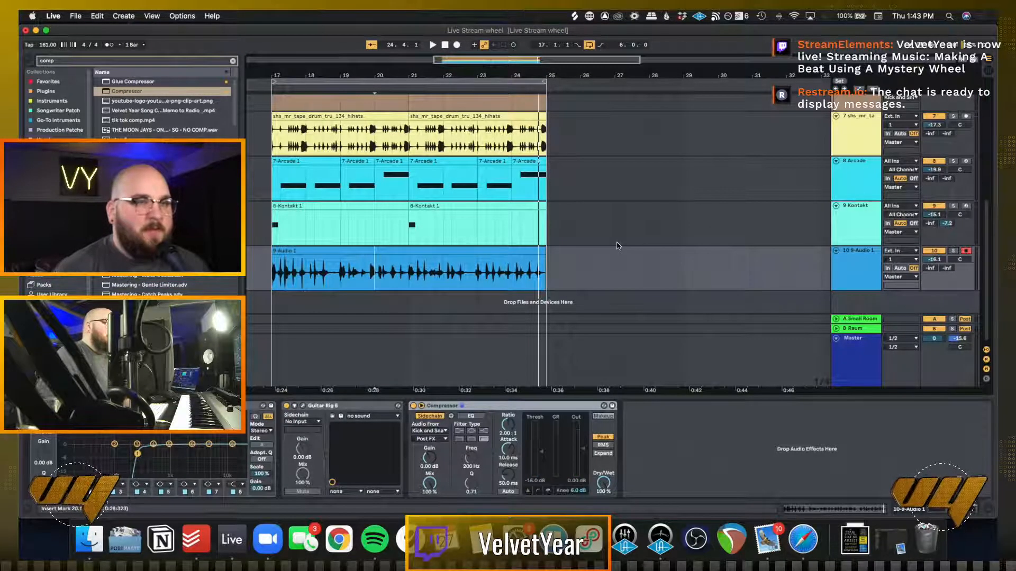
Paste the Compressor sidechained to the Kick and Snare group after Auto Pan on the hi-hats track
{"action": "key", "text": "space"}
{"action": "scroll", "coordinate": [616, 245], "scroll_direction": "up", "scroll_amount": 3}
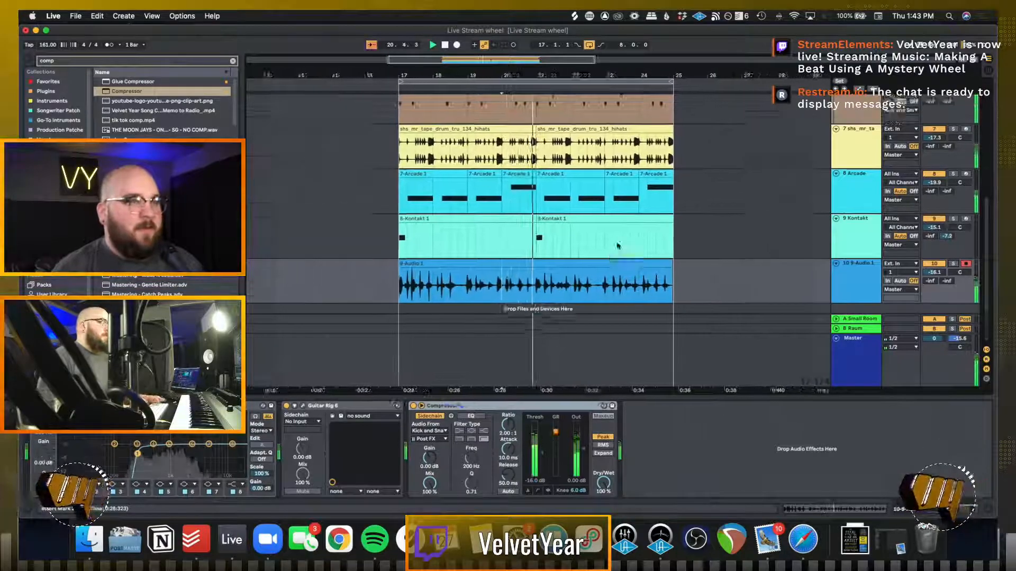
{"action": "key", "text": "space"}
{"action": "left_click", "coordinate": [843, 209]}
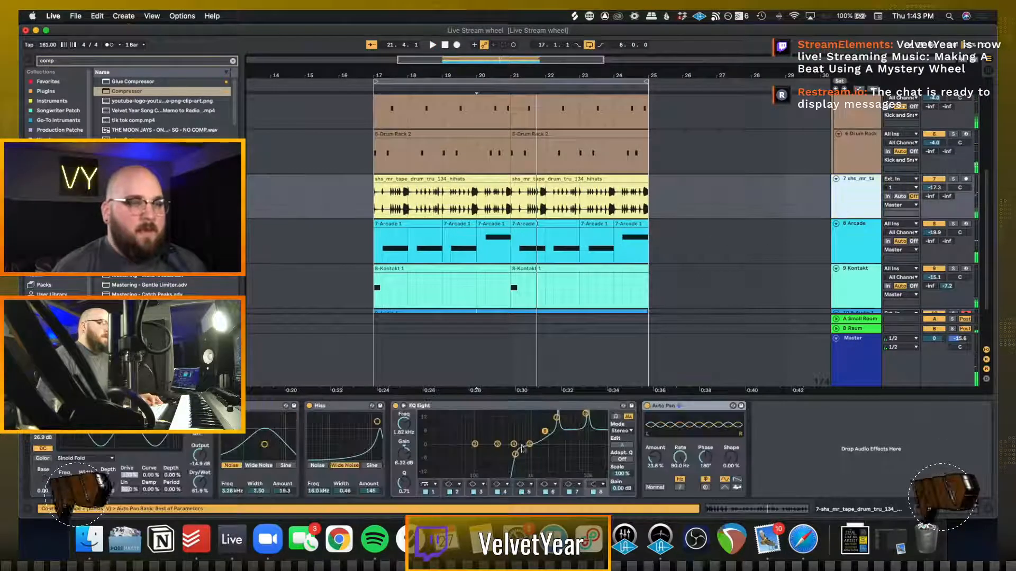
{"action": "left_click", "coordinate": [818, 461]}
{"action": "key", "text": "super+v"}
{"action": "key", "text": "space"}
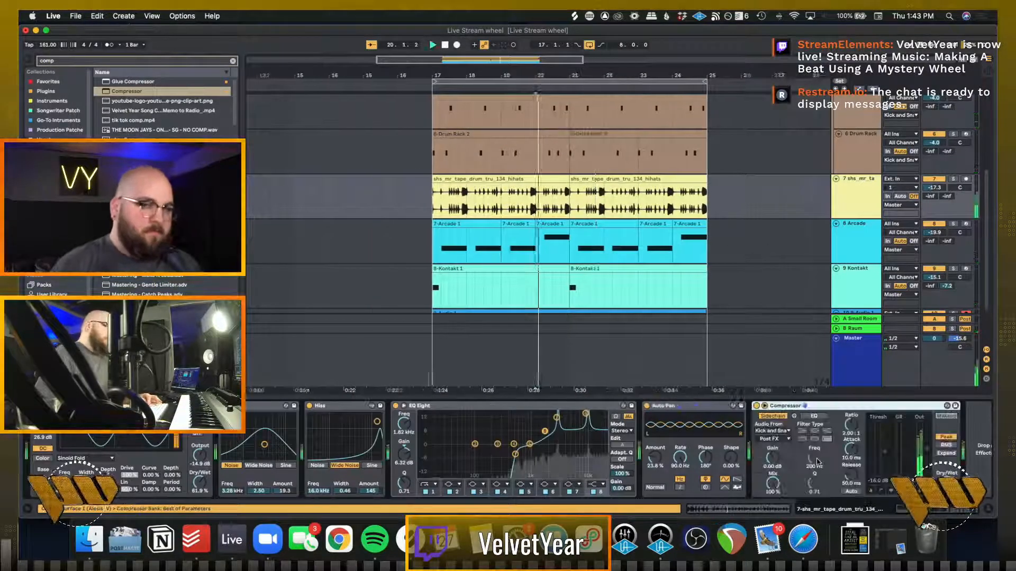
Paste the sidechained Compressor after EQ Eight on the SubLab track and set its threshold to -13.4 dB during playback
{"action": "scroll", "coordinate": [835, 228], "scroll_direction": "up", "scroll_amount": 4}
{"action": "scroll", "coordinate": [825, 222], "scroll_direction": "up", "scroll_amount": 3}
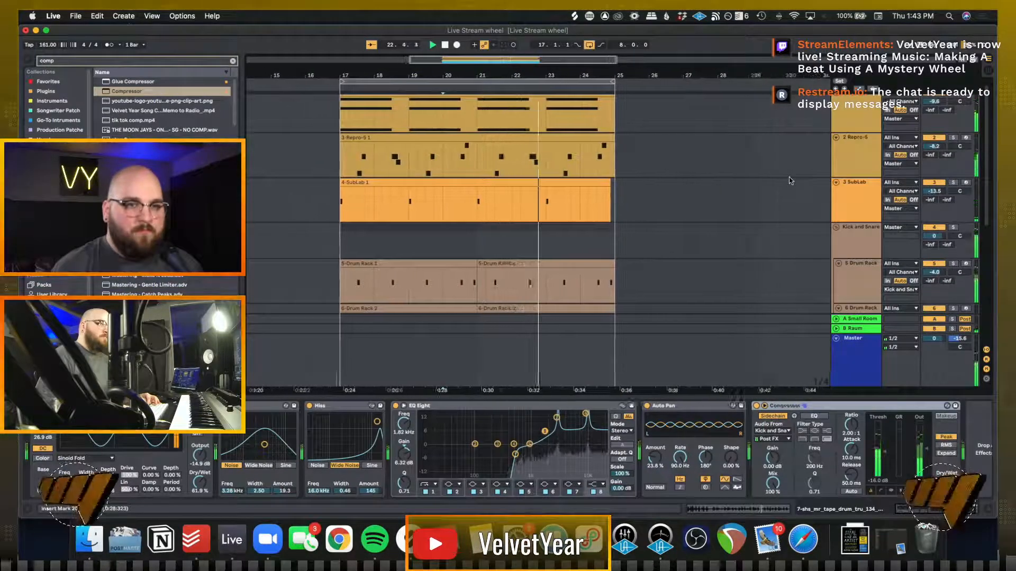
{"action": "scroll", "coordinate": [776, 224], "scroll_direction": "down", "scroll_amount": 1}
{"action": "scroll", "coordinate": [775, 224], "scroll_direction": "down", "scroll_amount": 4}
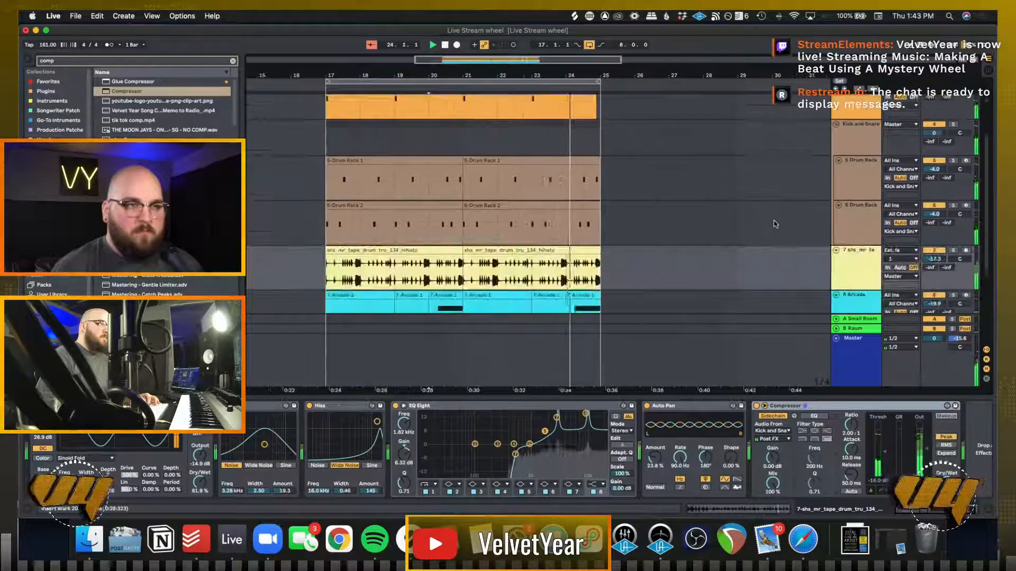
{"action": "scroll", "coordinate": [776, 223], "scroll_direction": "up", "scroll_amount": 5}
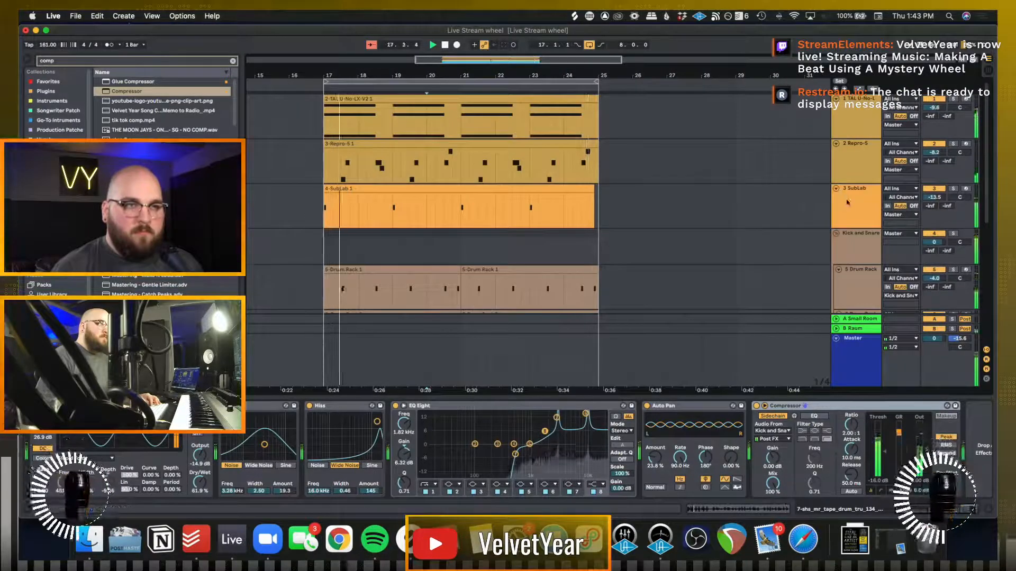
{"action": "left_click", "coordinate": [855, 209]}
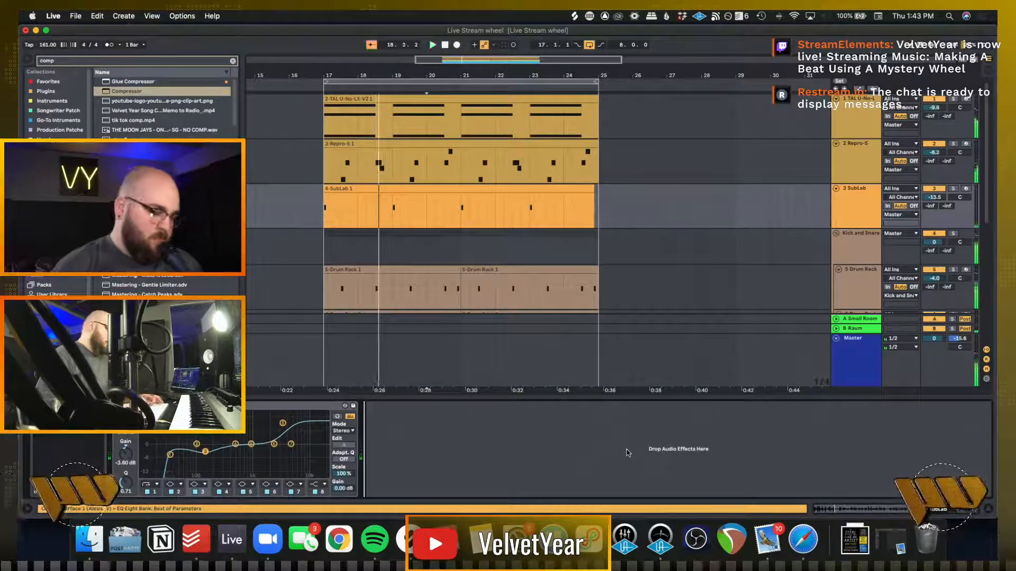
{"action": "key", "text": "super+v"}
{"action": "scroll", "coordinate": [281, 228], "scroll_direction": "left", "scroll_amount": 4}
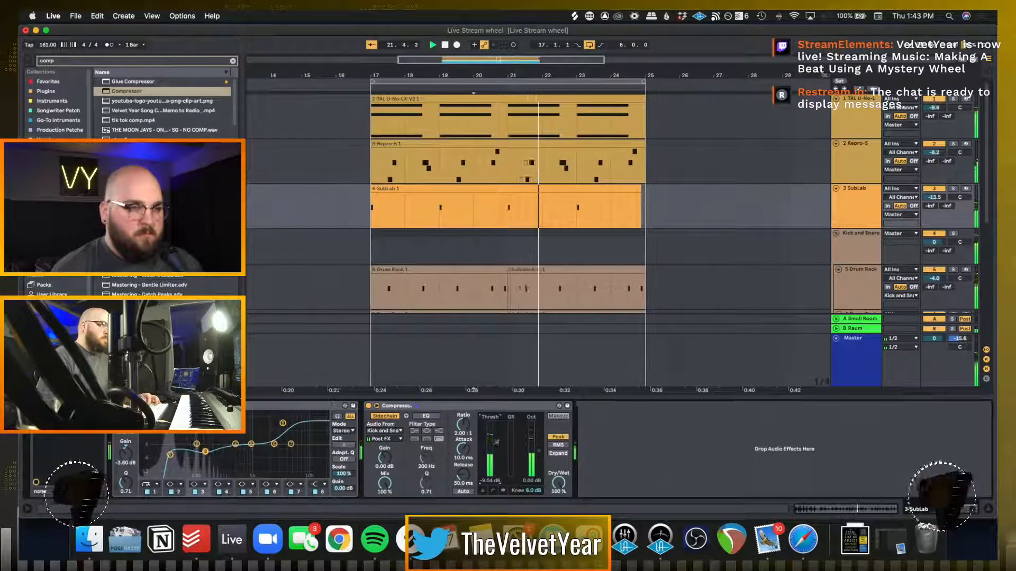
{"action": "left_click_drag", "start_coordinate": [495, 454], "coordinate": [494, 452]}
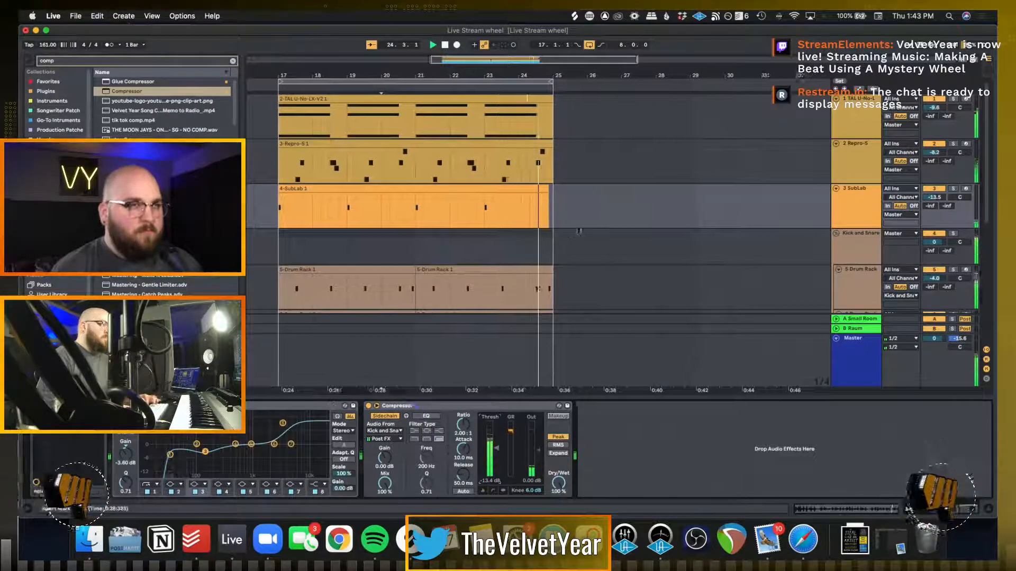
{"action": "left_click", "coordinate": [607, 207]}
{"action": "key", "text": "space"}
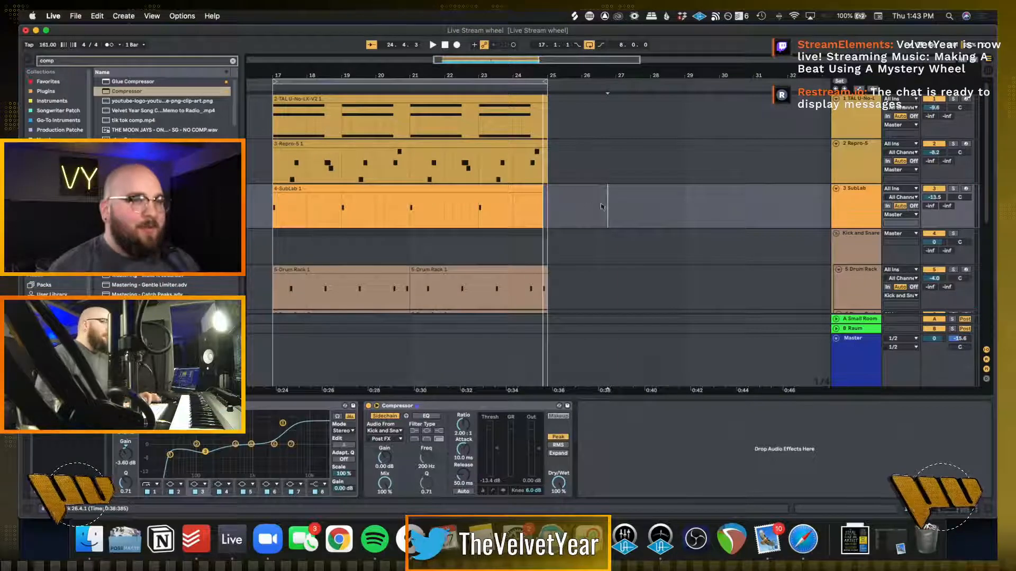
Copy the TAL U-No-LX, Repro-5 and SubLab clips from bar 17 back to bar 9
{"action": "left_click", "coordinate": [272, 206]}
{"action": "scroll", "coordinate": [271, 207], "scroll_direction": "left", "scroll_amount": 5}
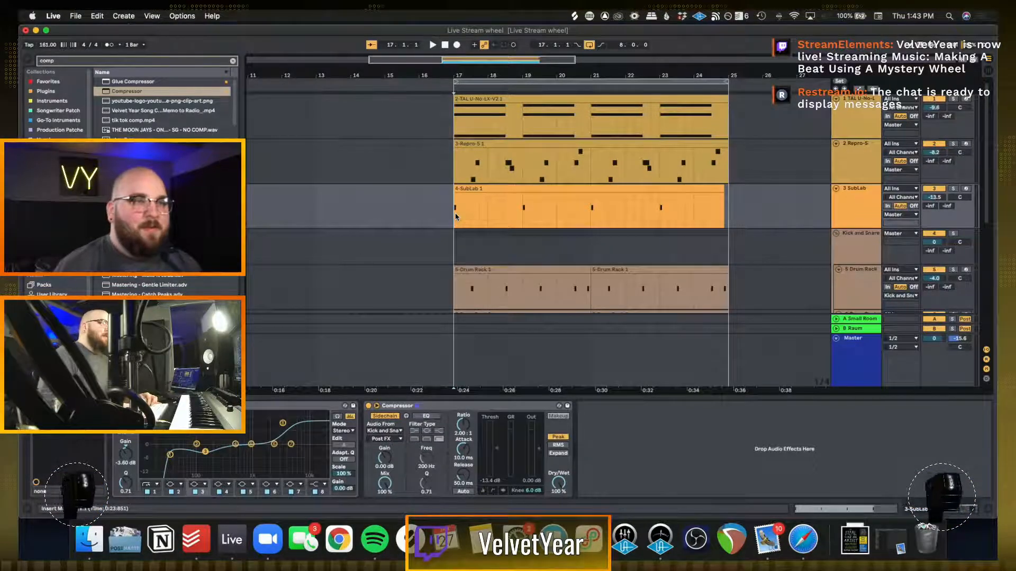
{"action": "left_click", "coordinate": [549, 97]}
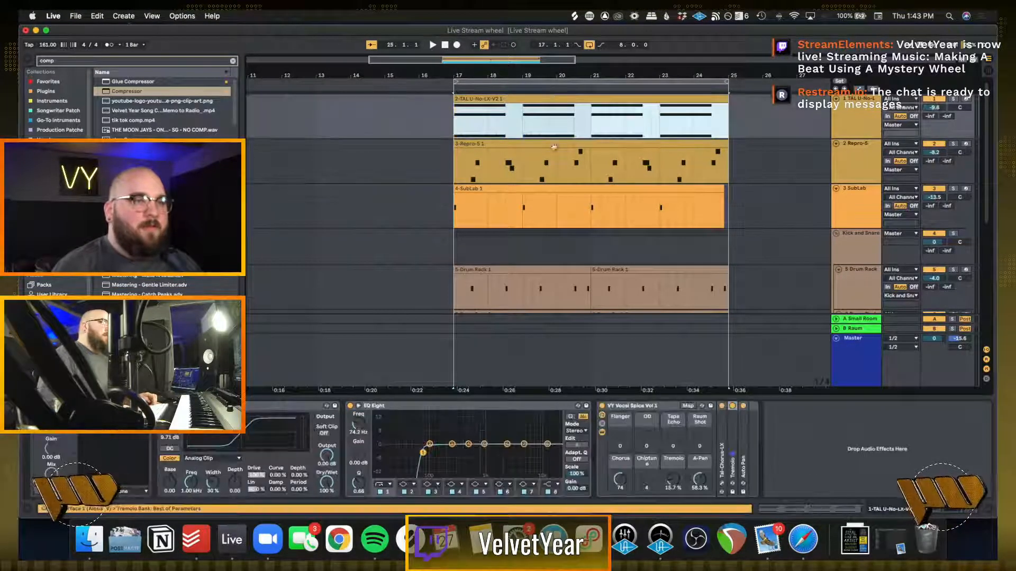
{"action": "left_click", "coordinate": [524, 189], "text": "shift"}
{"action": "scroll", "coordinate": [522, 194], "scroll_direction": "left", "scroll_amount": 3}
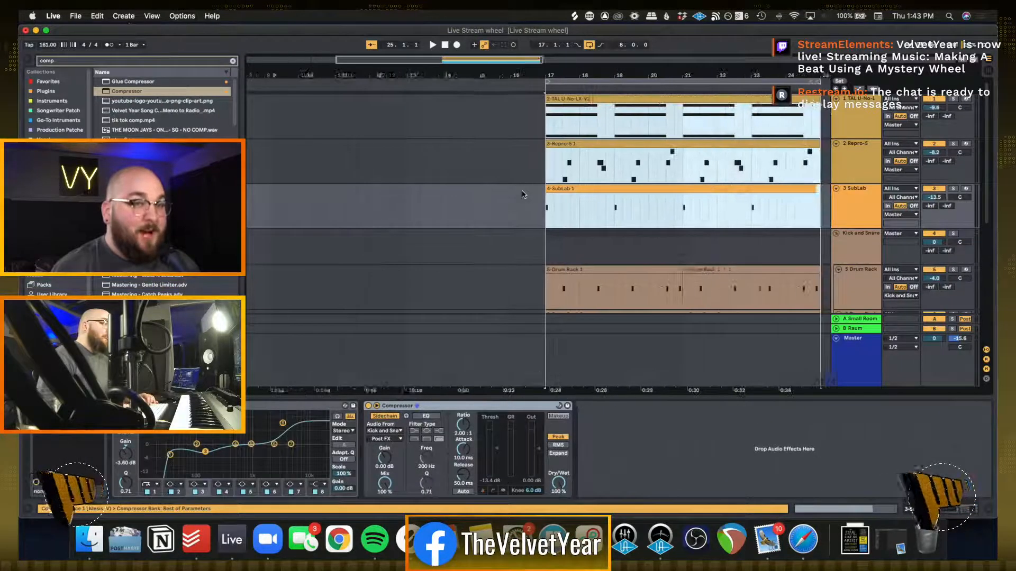
{"action": "left_click_drag", "start_coordinate": [597, 197], "coordinate": [323, 197]}
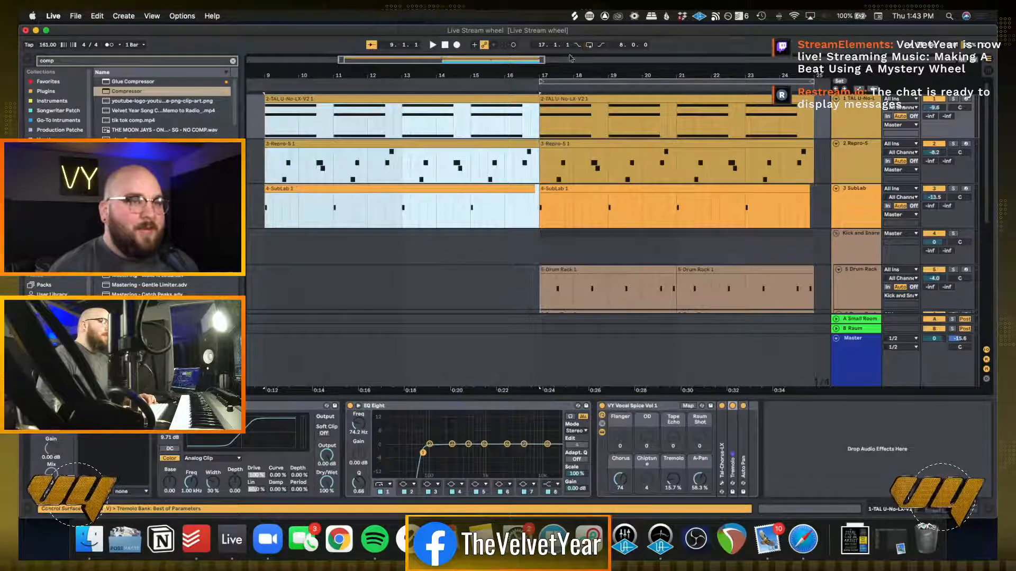
Play from bar 9 and delete the SubLab clip copied there
{"action": "left_click", "coordinate": [268, 167]}
{"action": "key", "text": "space"}
{"action": "scroll", "coordinate": [268, 166], "scroll_direction": "right", "scroll_amount": 3}
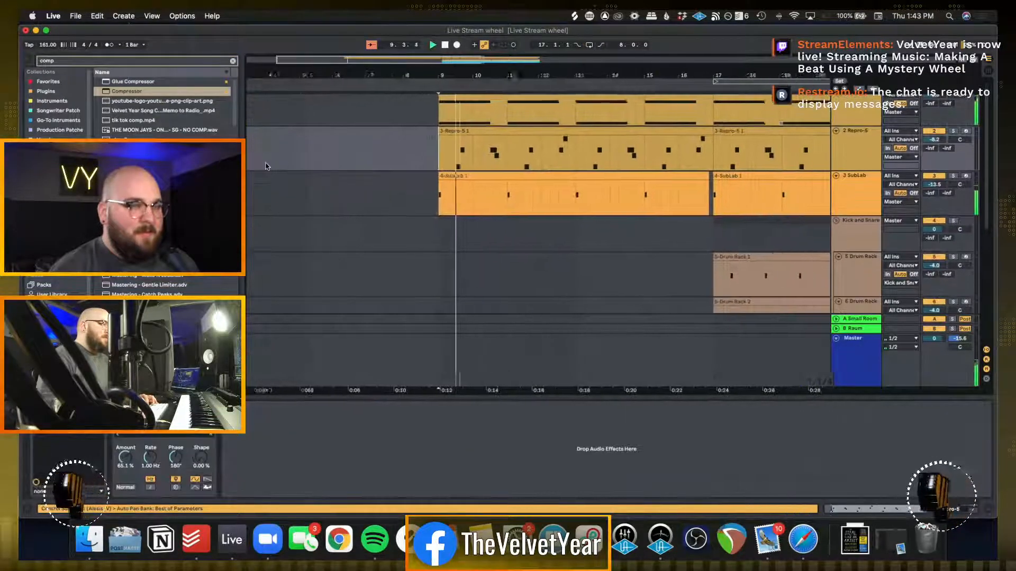
{"action": "left_click", "coordinate": [505, 185]}
{"action": "left_click", "coordinate": [503, 178]}
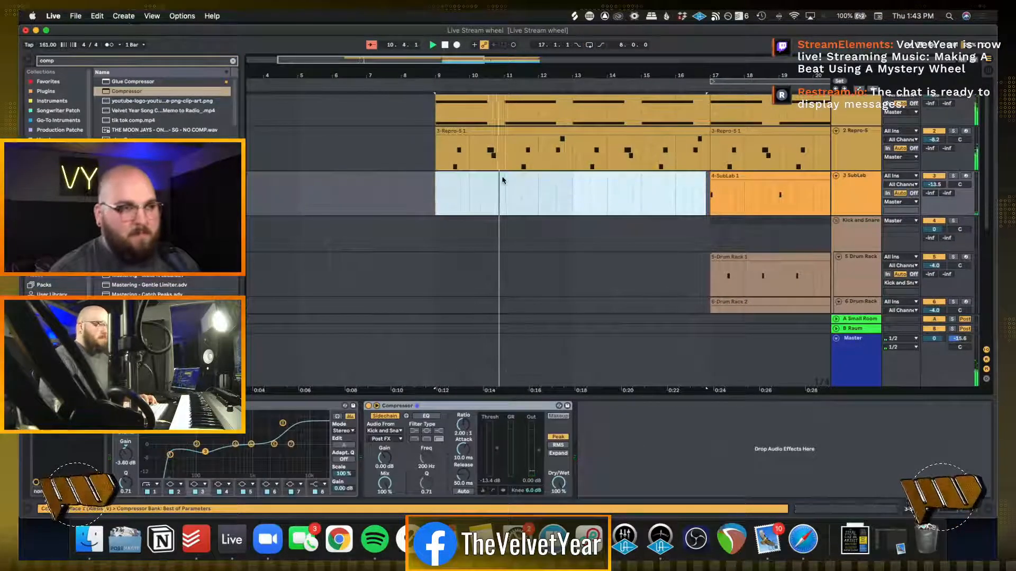
{"action": "key", "text": "Delete"}
{"action": "scroll", "coordinate": [516, 201], "scroll_direction": "right", "scroll_amount": 3}
{"action": "scroll", "coordinate": [516, 201], "scroll_direction": "right", "scroll_amount": 5}
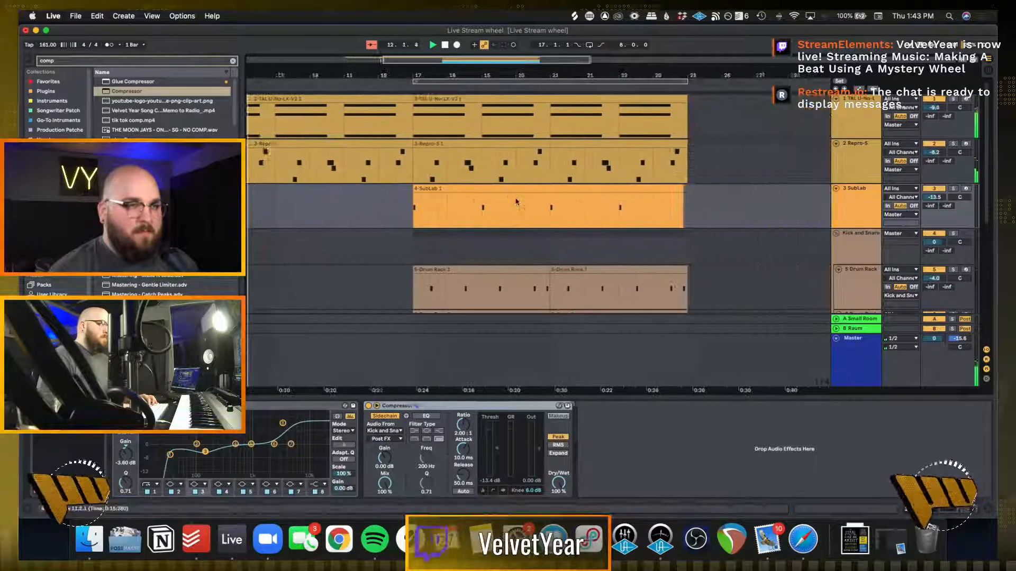
{"action": "scroll", "coordinate": [413, 155], "scroll_direction": "left", "scroll_amount": 8}
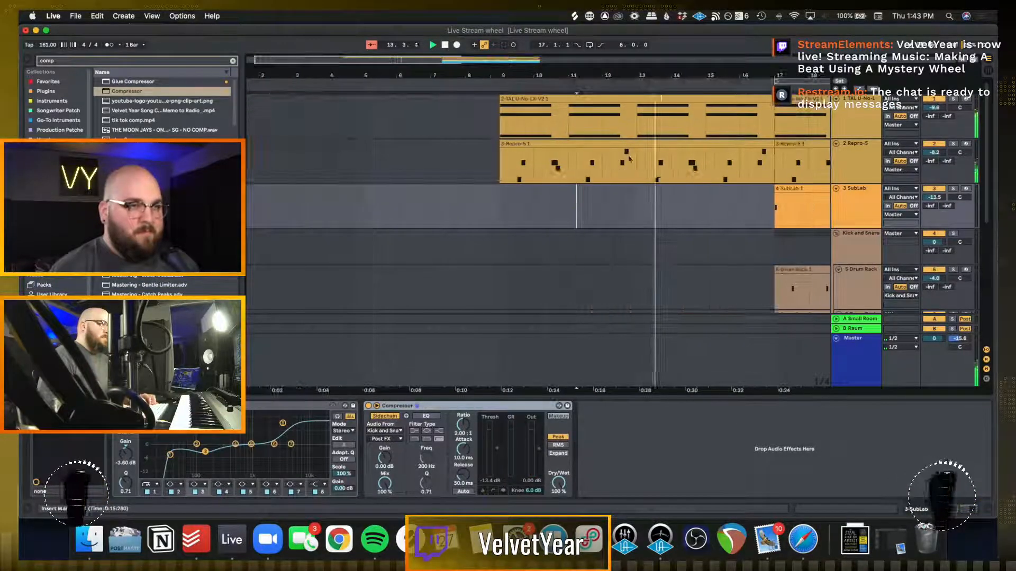
Stop playback and copy the TAL U-No-LX and Repro-5 clips from bar 9 to bar 1
{"action": "left_click", "coordinate": [590, 144]}
{"action": "left_click", "coordinate": [595, 100], "text": "shift"}
{"action": "key", "text": "space"}
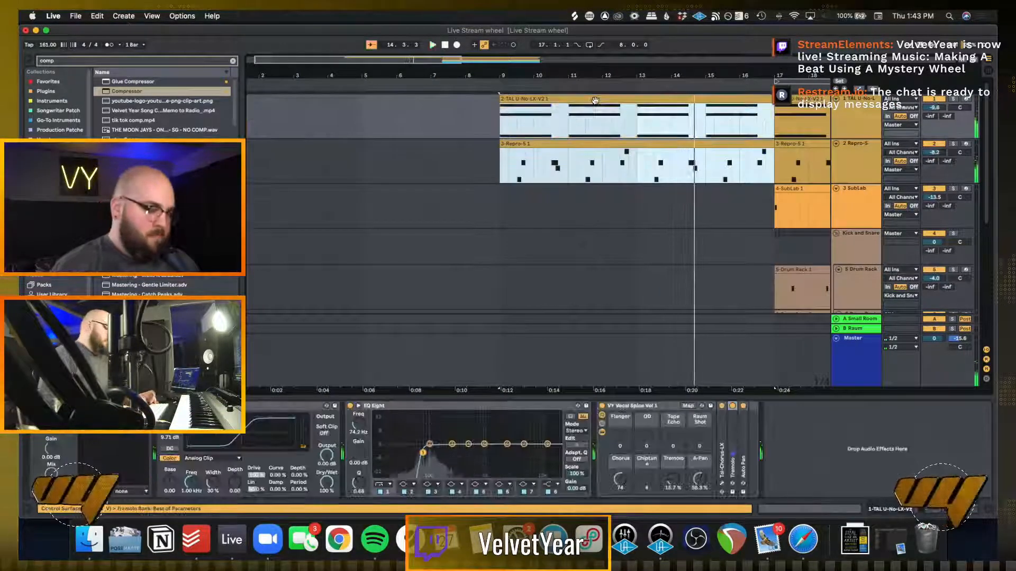
{"action": "left_click_drag", "start_coordinate": [595, 101], "coordinate": [311, 104]}
Copy the two hi-hat clips spanning bars 17 to 25 back to bar 9
{"action": "left_click", "coordinate": [569, 217]}
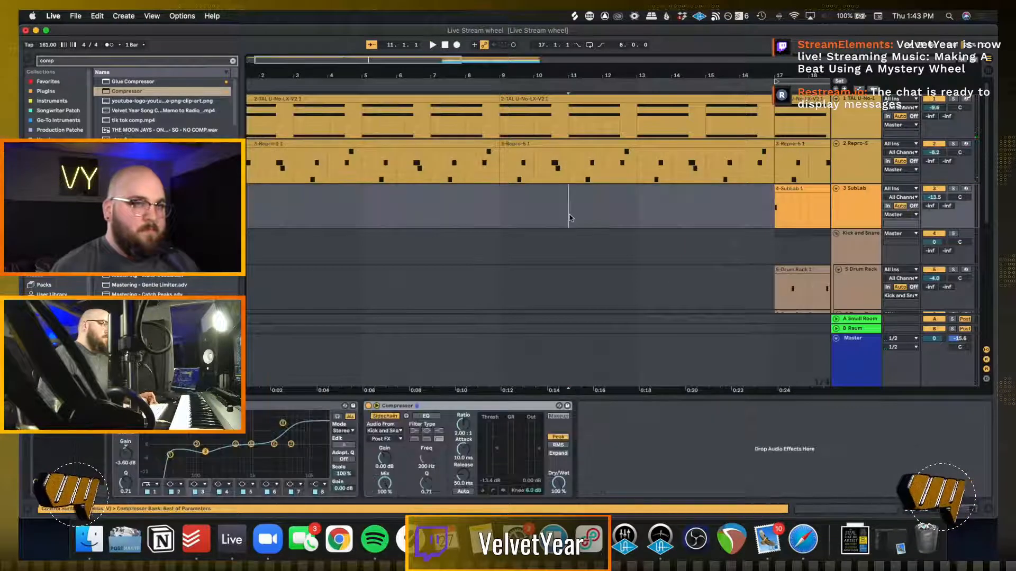
{"action": "scroll", "coordinate": [570, 218], "scroll_direction": "down", "scroll_amount": 5}
{"action": "scroll", "coordinate": [570, 218], "scroll_direction": "right", "scroll_amount": 6}
{"action": "scroll", "coordinate": [570, 218], "scroll_direction": "up", "scroll_amount": 1}
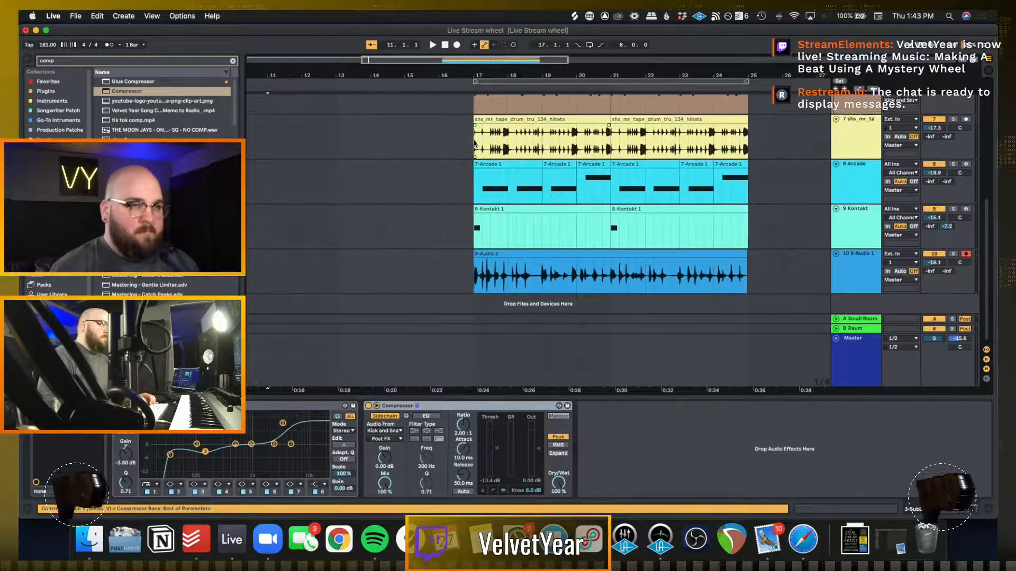
{"action": "left_click_drag", "start_coordinate": [475, 143], "coordinate": [746, 139]}
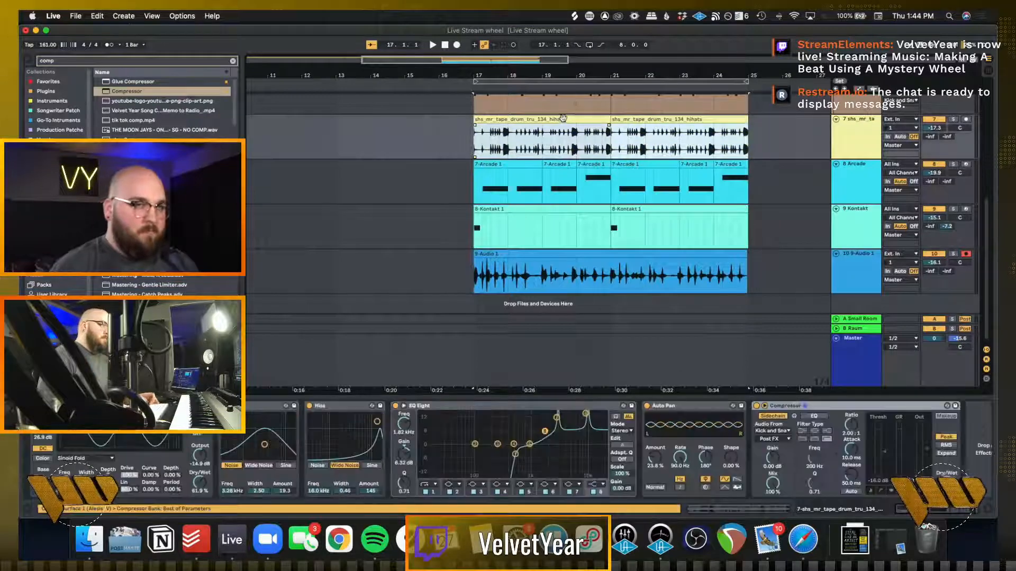
{"action": "scroll", "coordinate": [564, 119], "scroll_direction": "left", "scroll_amount": 6}
{"action": "scroll", "coordinate": [593, 141], "scroll_direction": "up", "scroll_amount": 1}
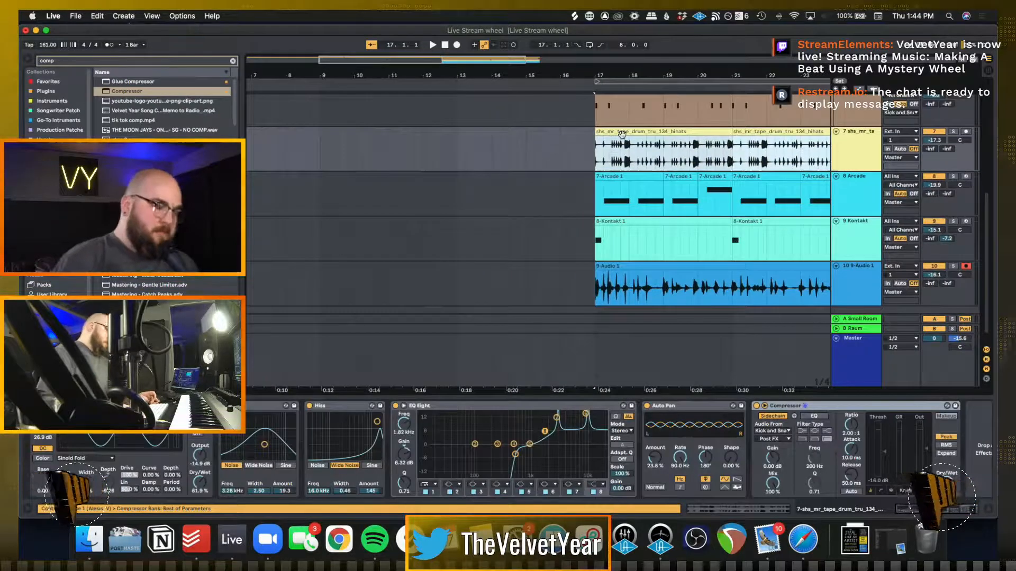
{"action": "left_click_drag", "start_coordinate": [623, 133], "coordinate": [345, 143]}
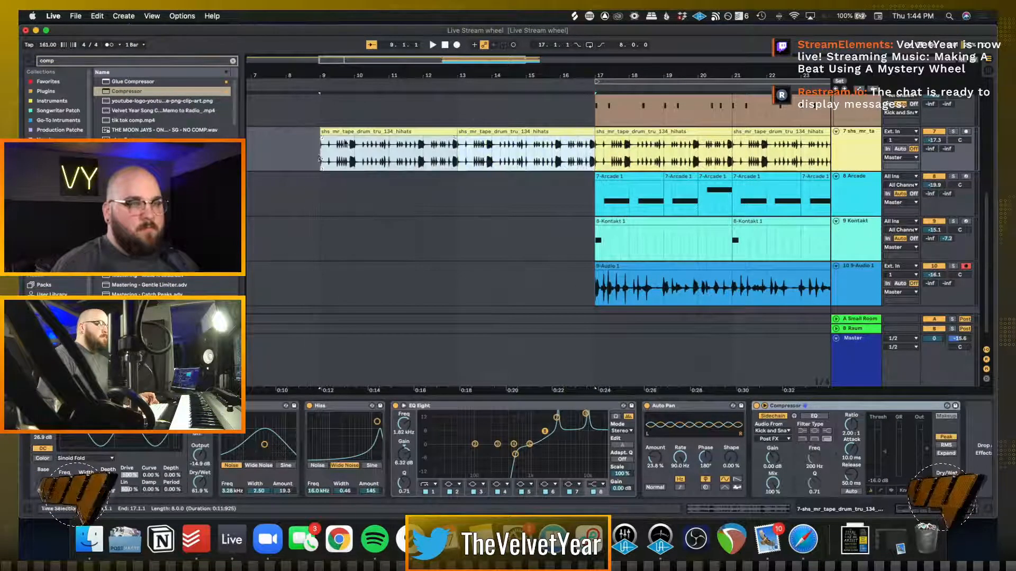
Copy the bar 17 Kontakt clip to bar 9 and duplicate it at bar 13
{"action": "left_click_drag", "start_coordinate": [671, 231], "coordinate": [397, 223]}
{"action": "key", "text": "super+d"}
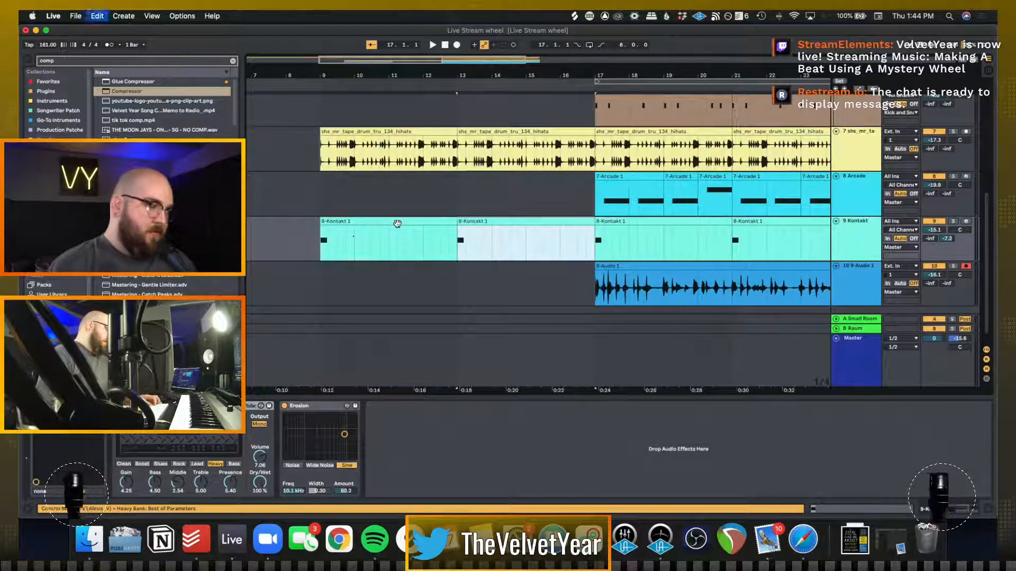
{"action": "left_click", "coordinate": [353, 237]}
Audition the extended arrangement from bar 9 and the full section from bar 17
{"action": "scroll", "coordinate": [353, 236], "scroll_direction": "up", "scroll_amount": 6}
{"action": "scroll", "coordinate": [354, 201], "scroll_direction": "left", "scroll_amount": 5}
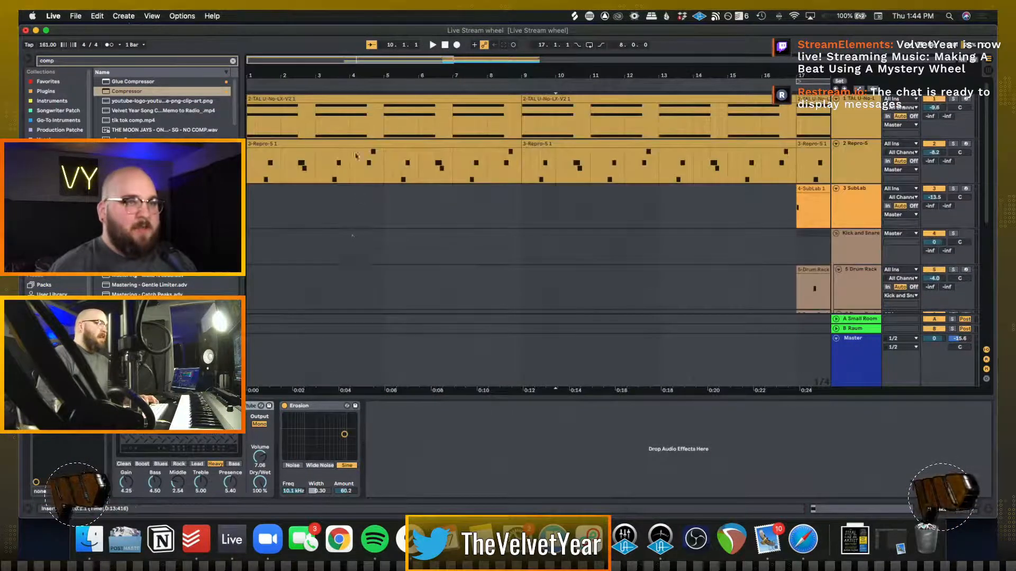
{"action": "left_click", "coordinate": [247, 128]}
{"action": "key", "text": "space"}
{"action": "left_click", "coordinate": [521, 123]}
{"action": "key", "text": "space"}
{"action": "key", "text": "space"}
{"action": "scroll", "coordinate": [519, 124], "scroll_direction": "down", "scroll_amount": 5}
{"action": "scroll", "coordinate": [520, 124], "scroll_direction": "right", "scroll_amount": 4}
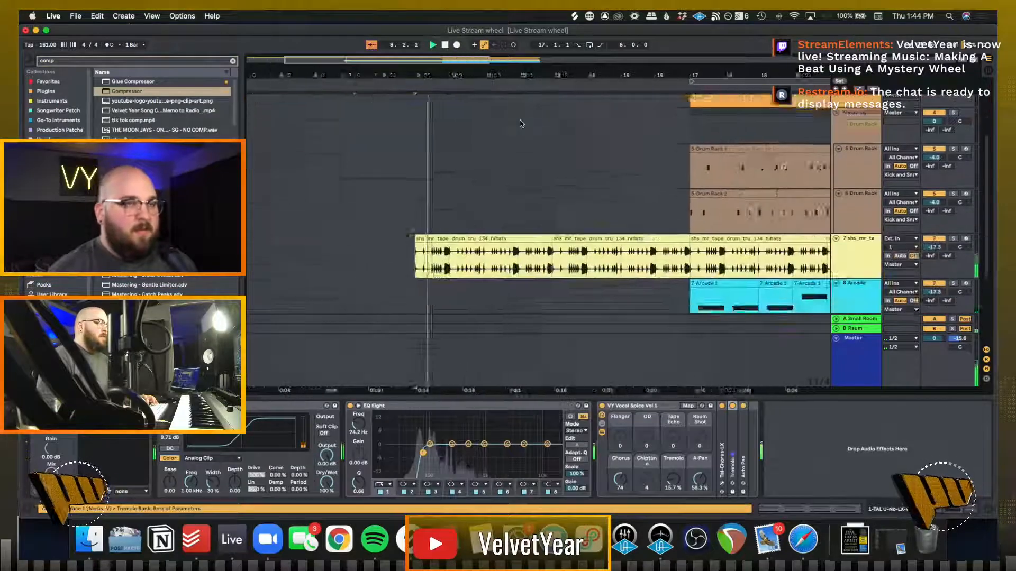
{"action": "scroll", "coordinate": [521, 123], "scroll_direction": "down", "scroll_amount": 4}
{"action": "scroll", "coordinate": [582, 159], "scroll_direction": "right", "scroll_amount": 5}
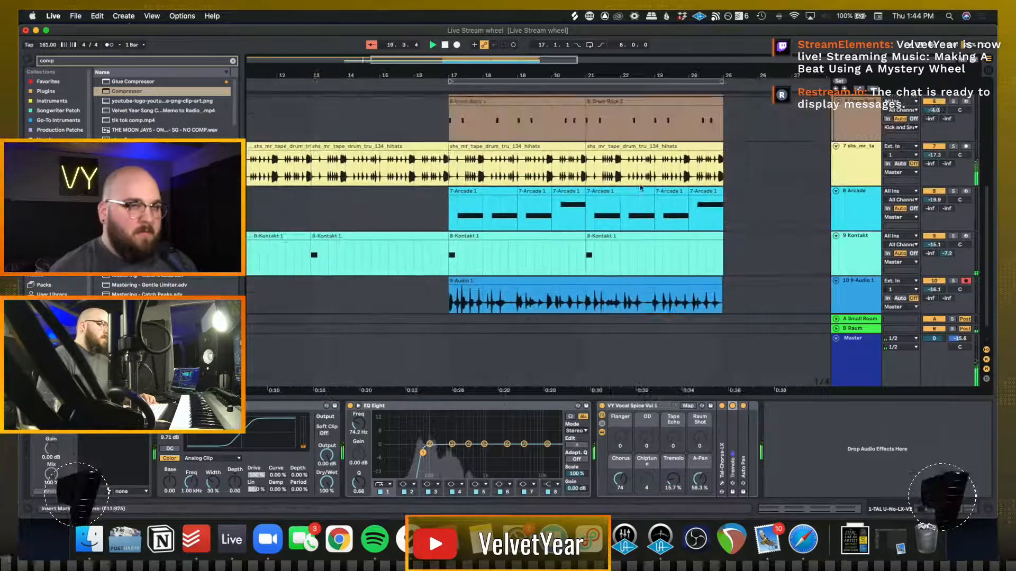
{"action": "left_click", "coordinate": [448, 212]}
{"action": "key", "text": "space"}
{"action": "key", "text": "space"}
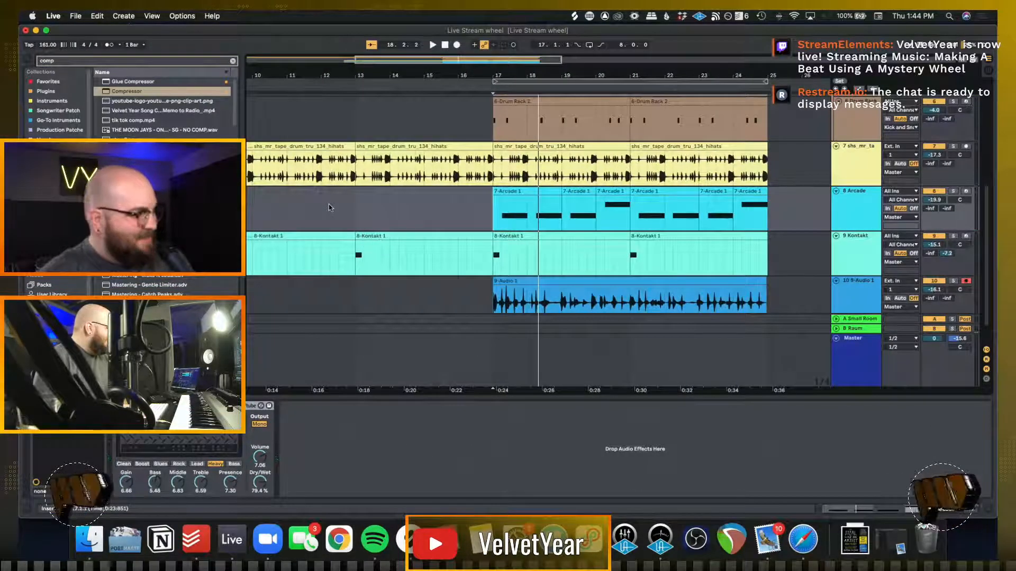
Play the whole arrangement from bar 1 through the full section starting at bar 17
{"action": "left_click", "coordinate": [330, 207]}
{"action": "scroll", "coordinate": [331, 207], "scroll_direction": "up", "scroll_amount": 6}
{"action": "scroll", "coordinate": [331, 207], "scroll_direction": "left", "scroll_amount": 6}
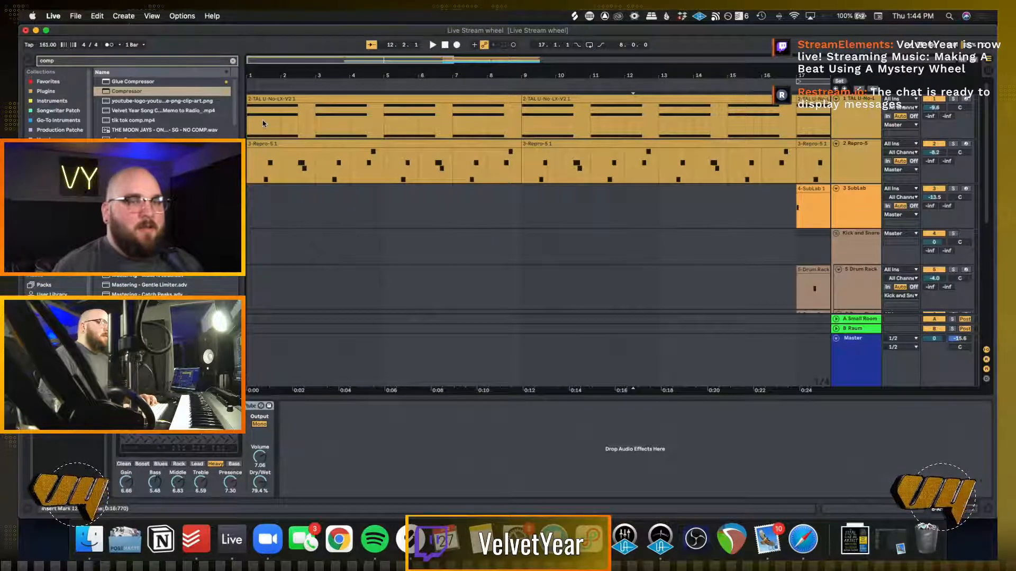
{"action": "key", "text": "space"}
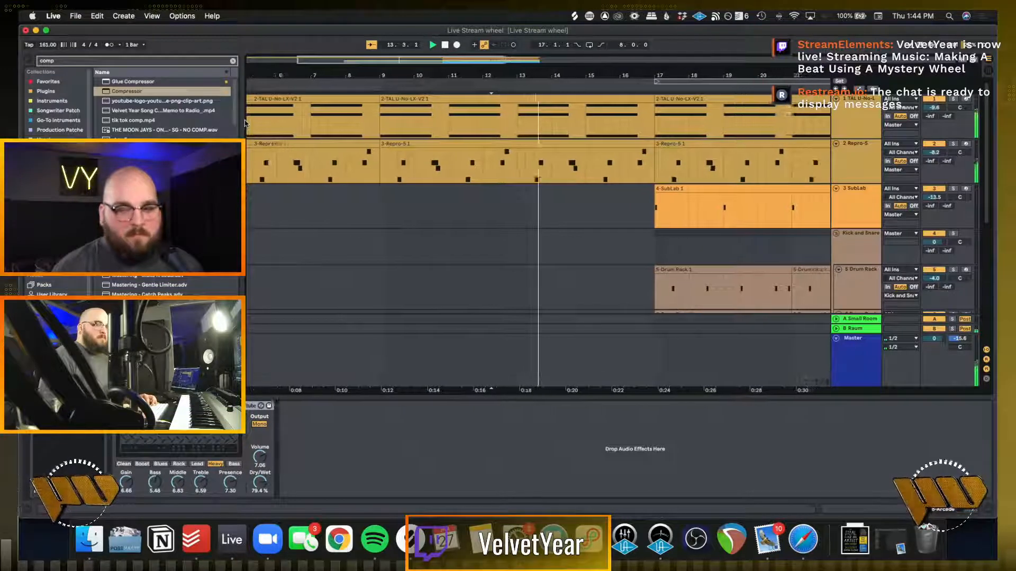
{"action": "key", "text": "space"}
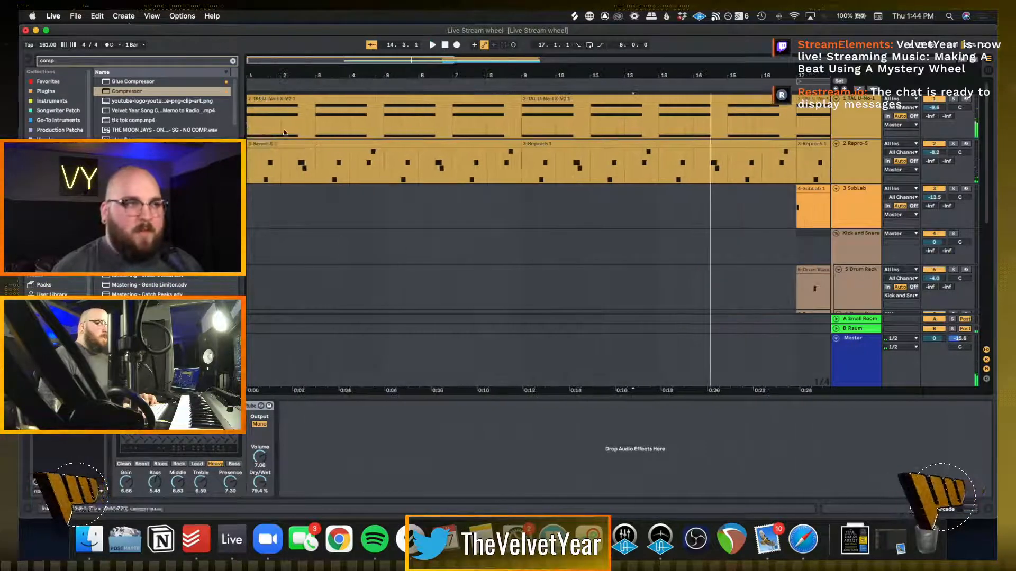
{"action": "left_click", "coordinate": [249, 124]}
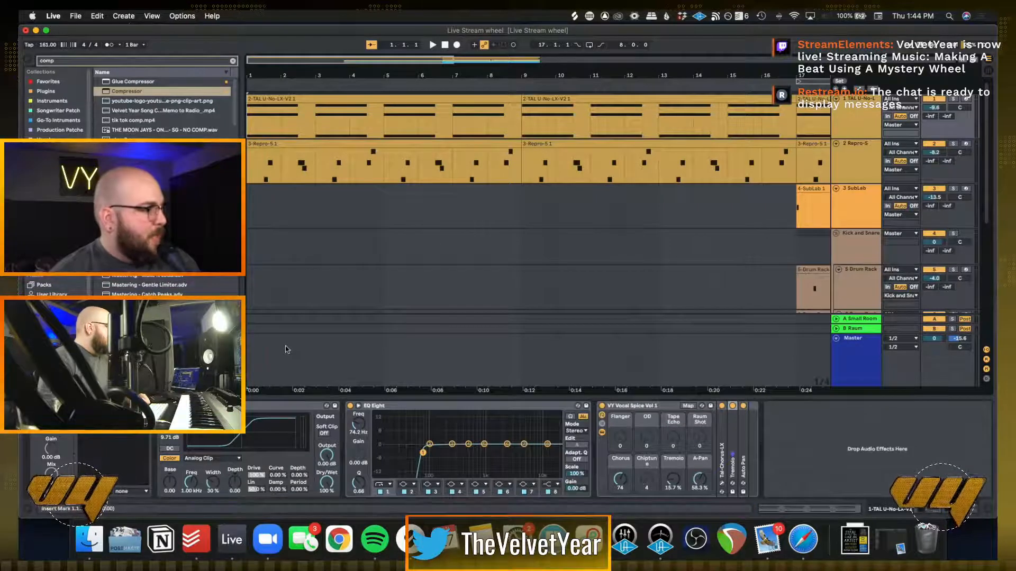
{"action": "key", "text": "space"}
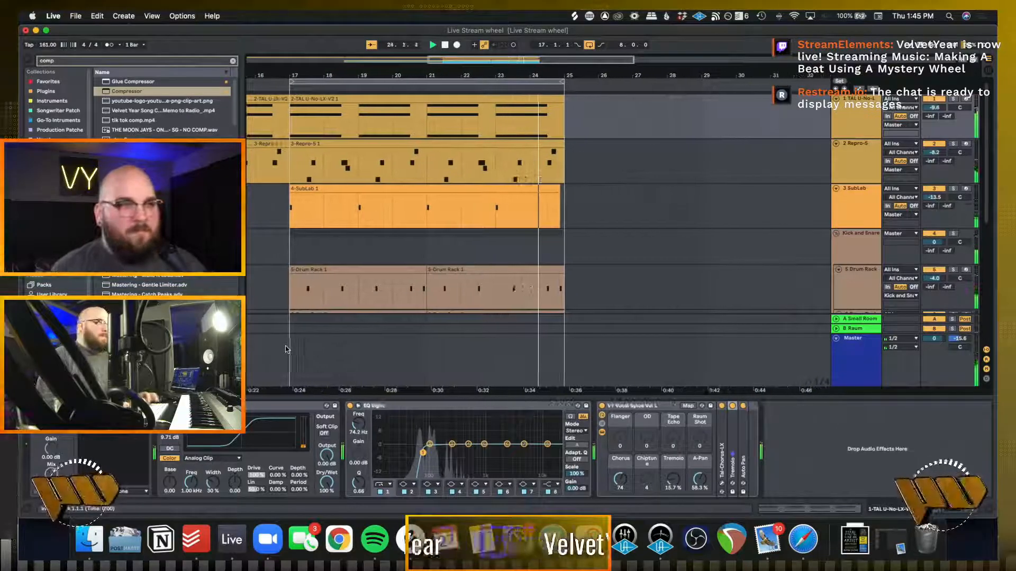
{"action": "left_click", "coordinate": [381, 224]}
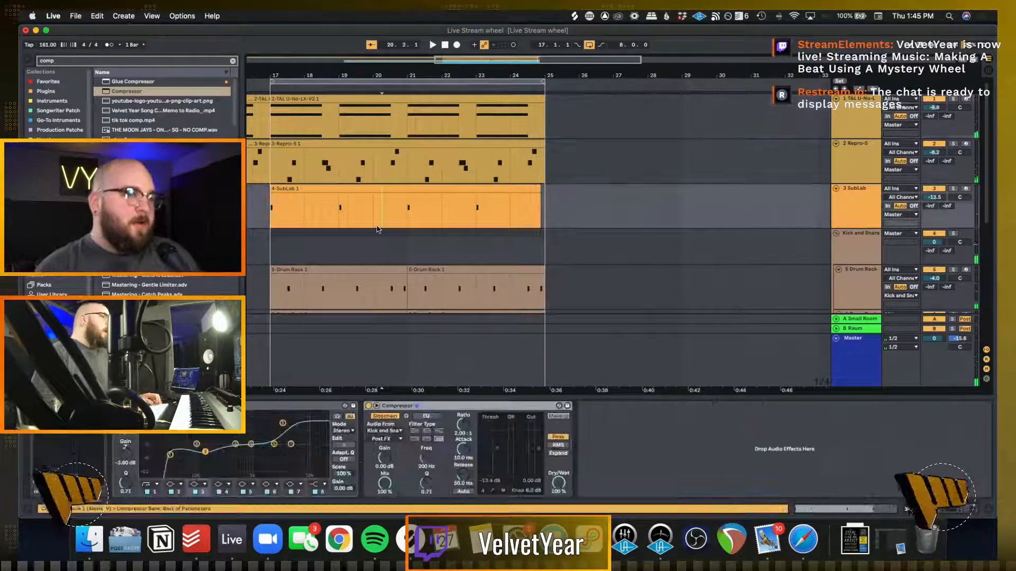
Audition the recorded 9-Audio 1 part from bar 17, toggling its track's solo and activation to compare it with the mix
{"action": "scroll", "coordinate": [379, 229], "scroll_direction": "down", "scroll_amount": 5}
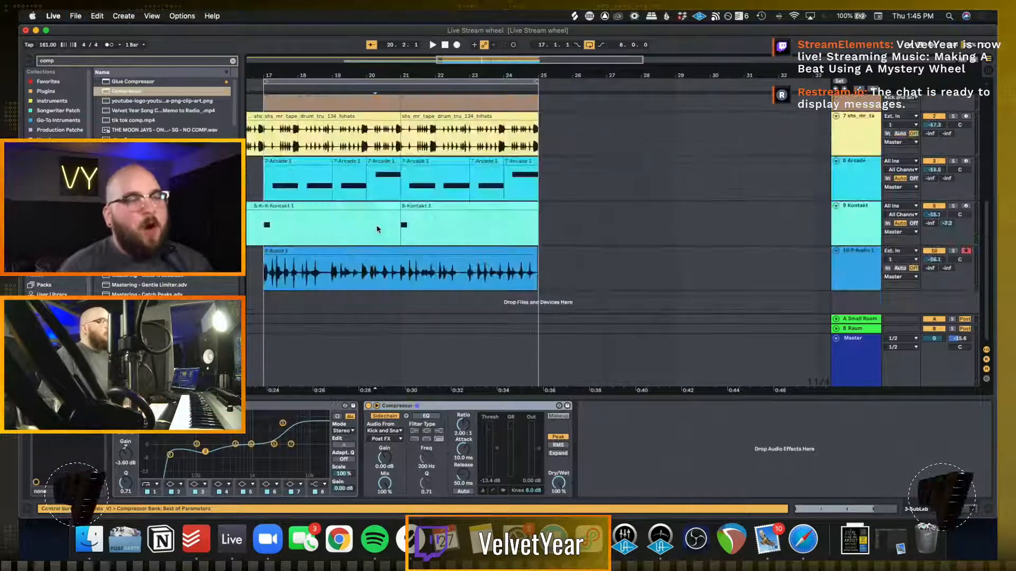
{"action": "left_click", "coordinate": [268, 273]}
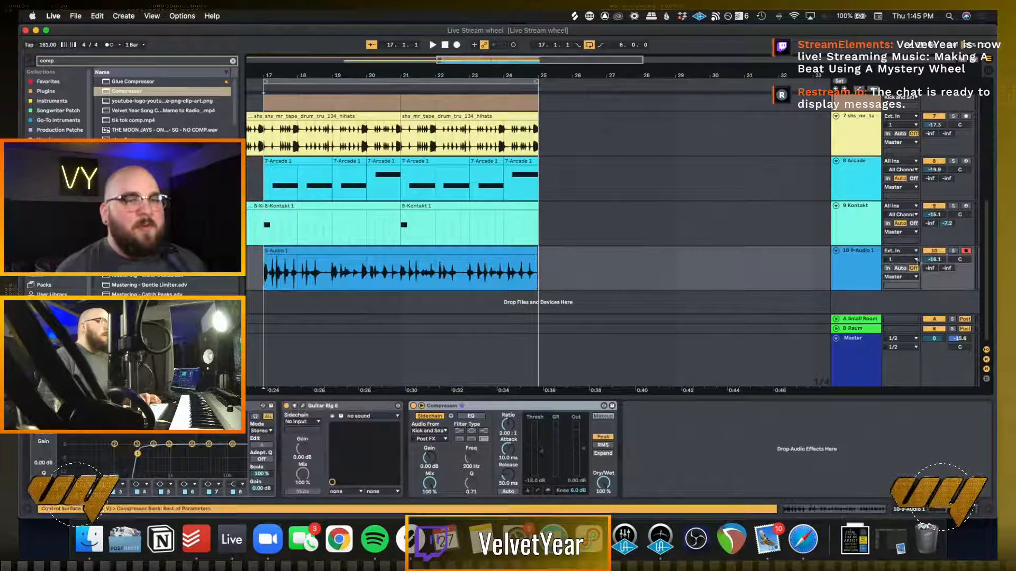
{"action": "left_click", "coordinate": [954, 253]}
{"action": "key", "text": "space"}
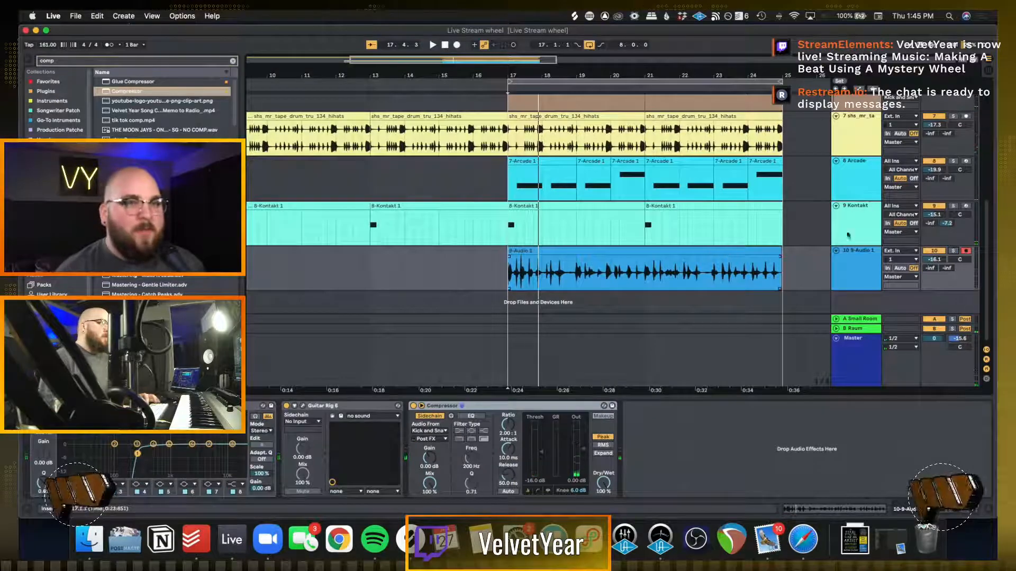
{"action": "left_click", "coordinate": [937, 251]}
{"action": "key", "text": "space"}
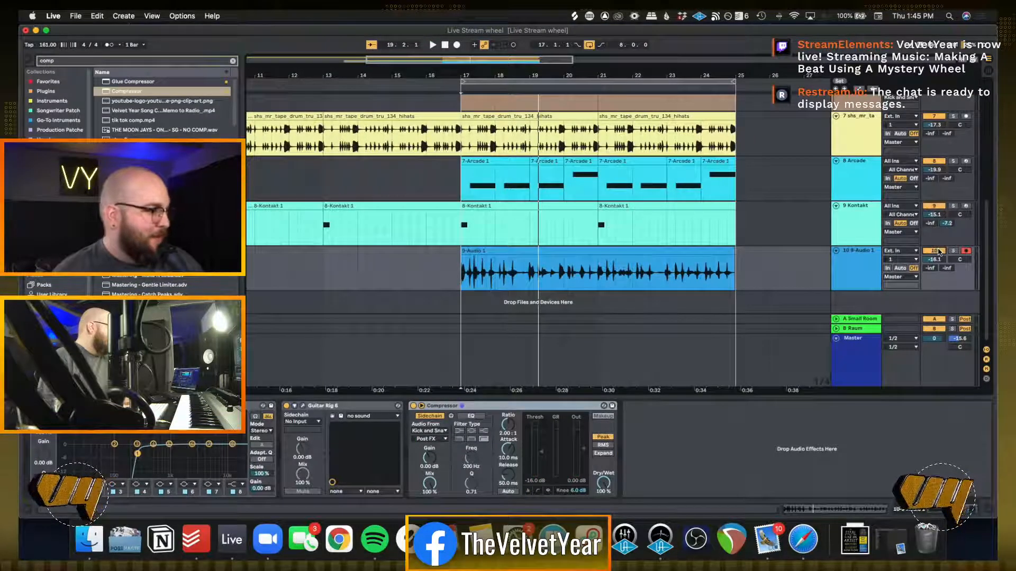
Play the looped section from bar 17 with the recorded audio track active to check the mix
{"action": "key", "text": "space"}
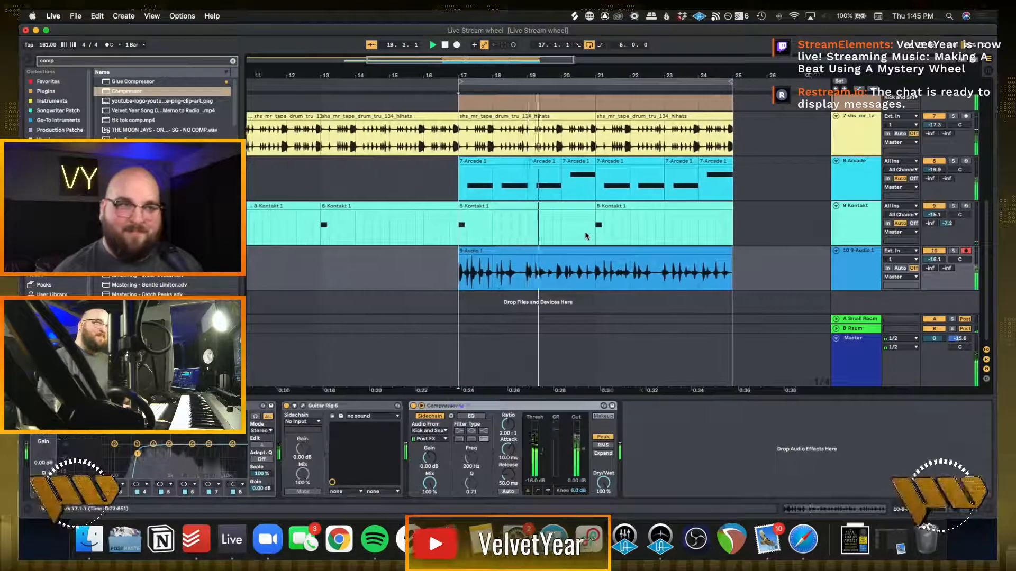
{"action": "scroll", "coordinate": [586, 236], "scroll_direction": "up", "scroll_amount": 1}
{"action": "scroll", "coordinate": [585, 236], "scroll_direction": "down", "scroll_amount": 1}
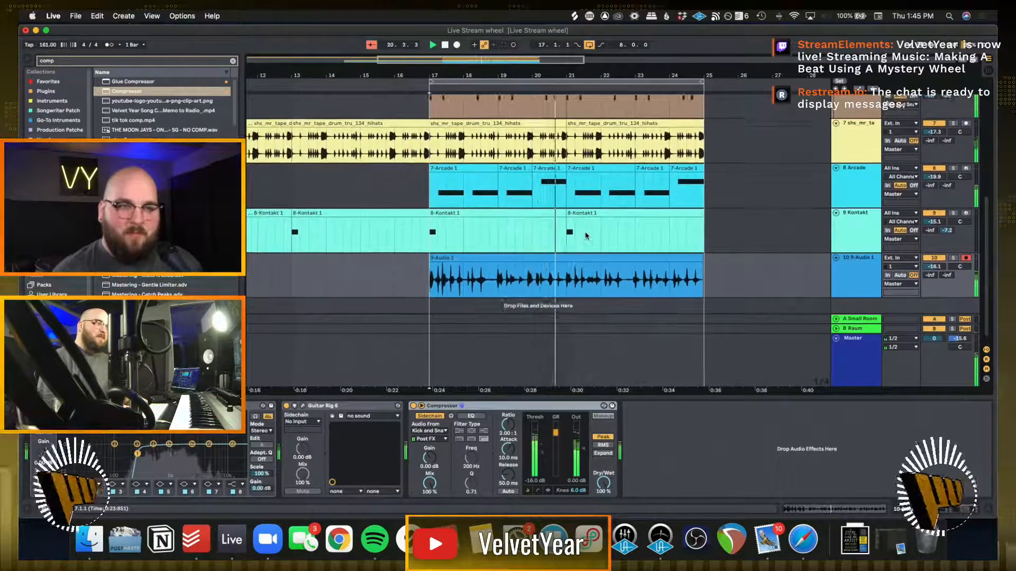
{"action": "key", "text": "space"}
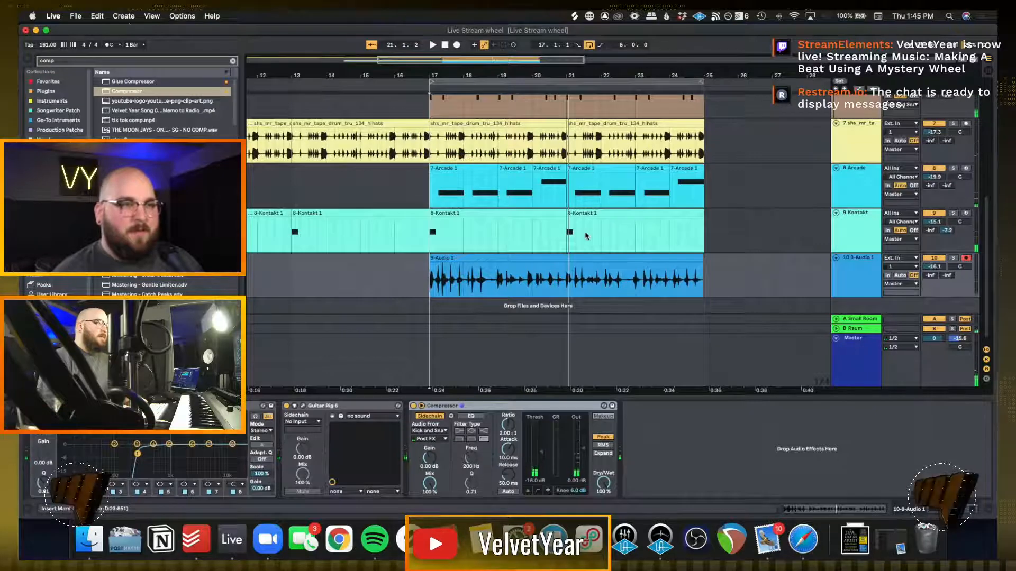
{"action": "key", "text": "space"}
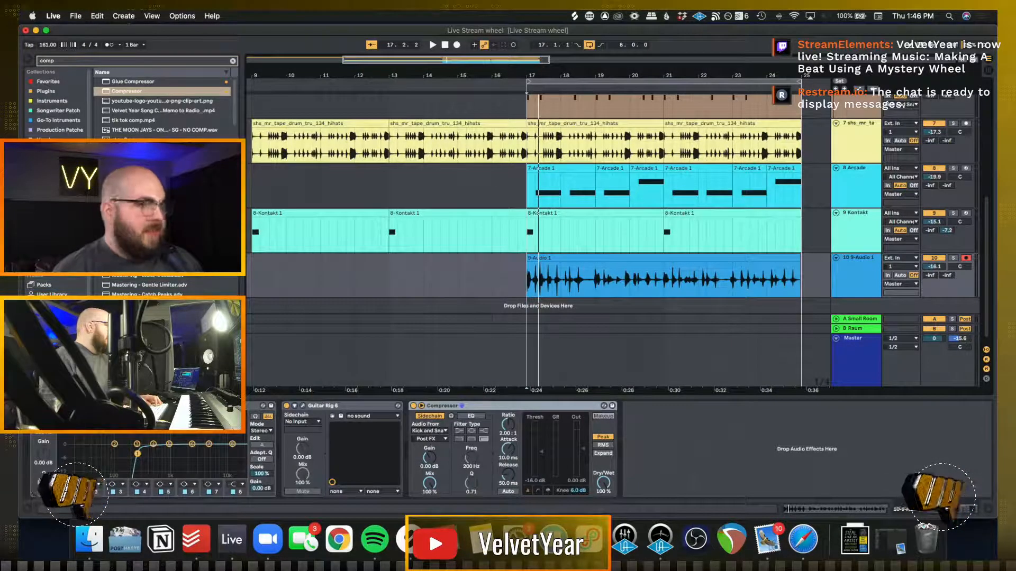
Replay the section from bar 17 while reviewing the Arcade, Kontakt and hi-hat tracks
{"action": "left_click", "coordinate": [527, 238]}
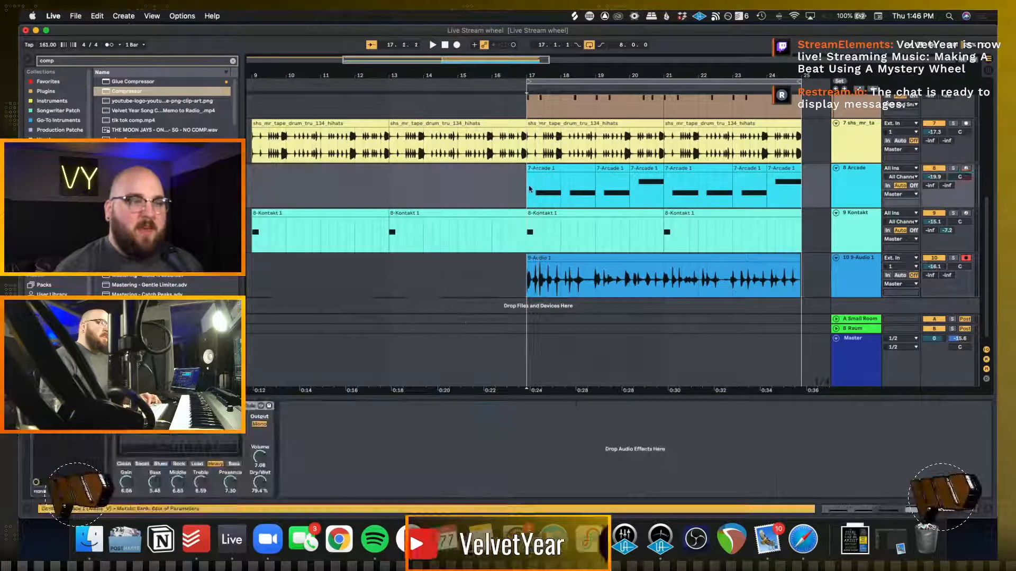
{"action": "left_click", "coordinate": [526, 238]}
{"action": "scroll", "coordinate": [527, 235], "scroll_direction": "right", "scroll_amount": 2}
{"action": "scroll", "coordinate": [526, 236], "scroll_direction": "up", "scroll_amount": 1}
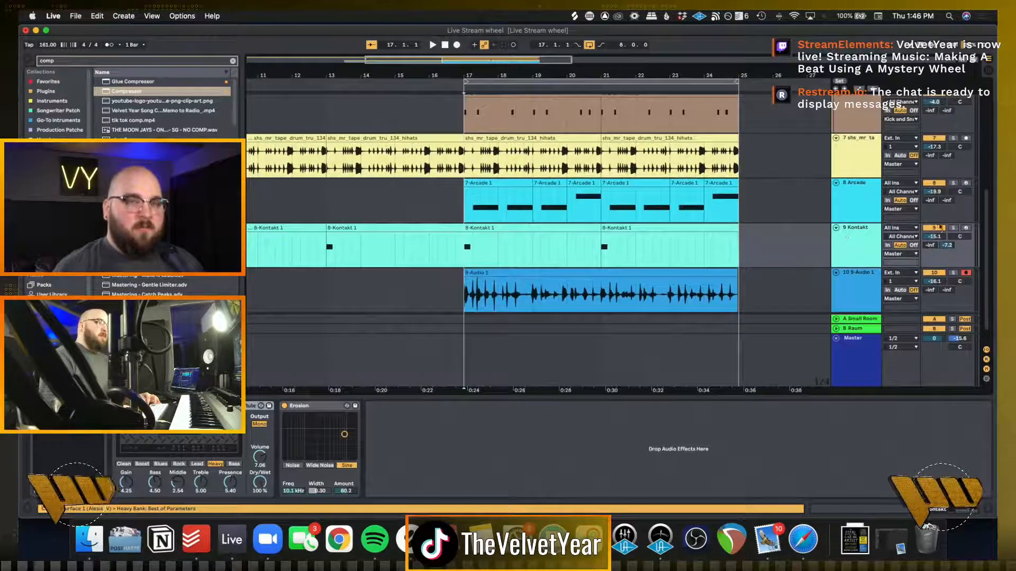
{"action": "key", "text": "space"}
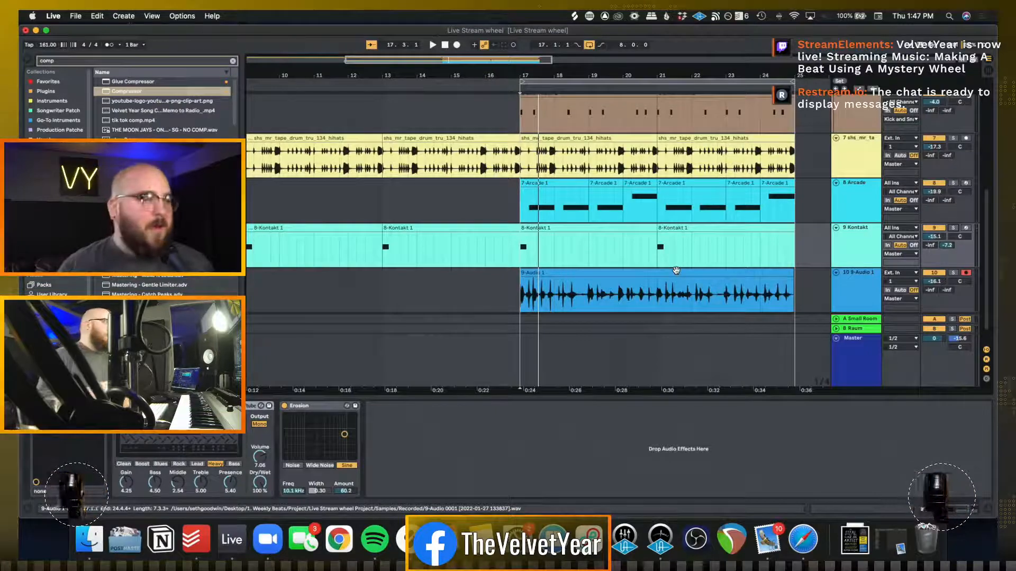
{"action": "left_click", "coordinate": [519, 169]}
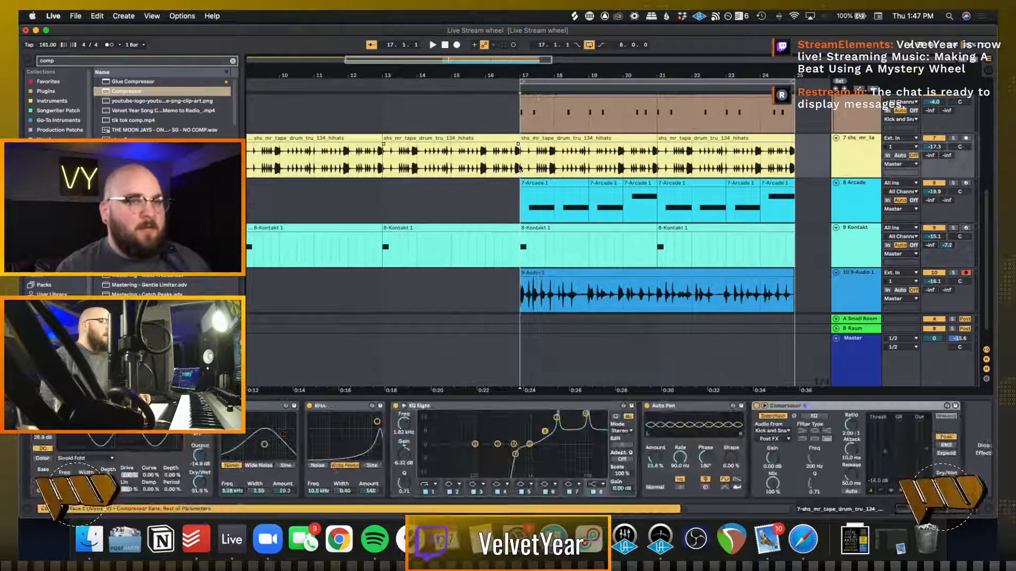
{"action": "key", "text": "space"}
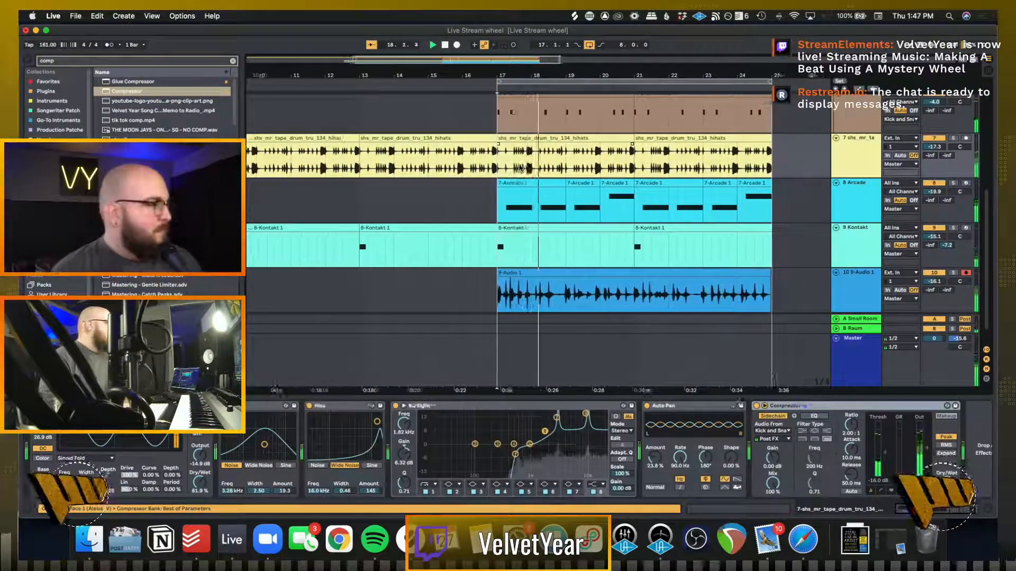